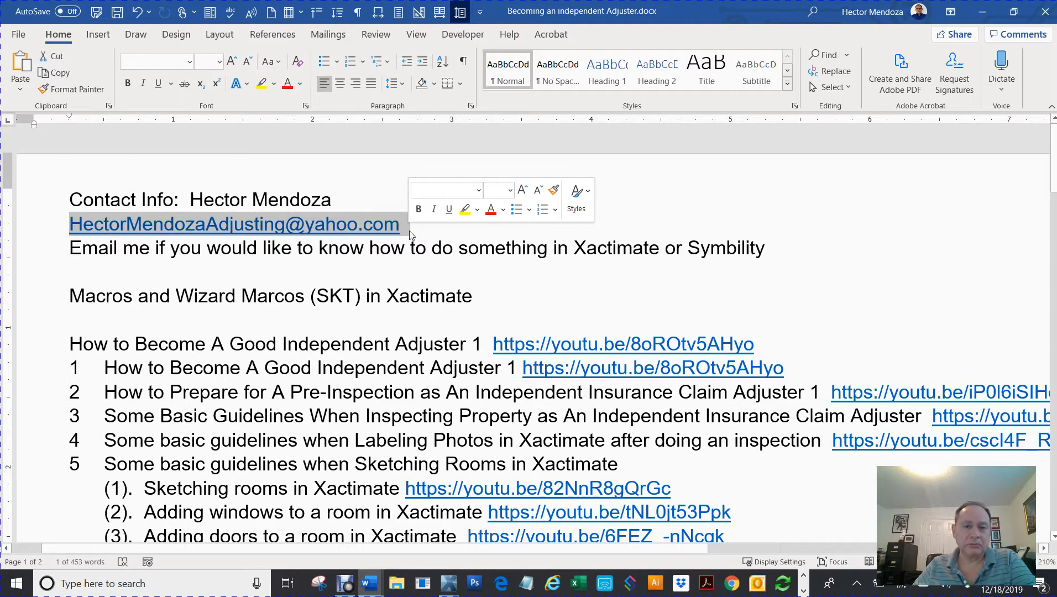
{"action": "left_click", "coordinate": [101, 326]}
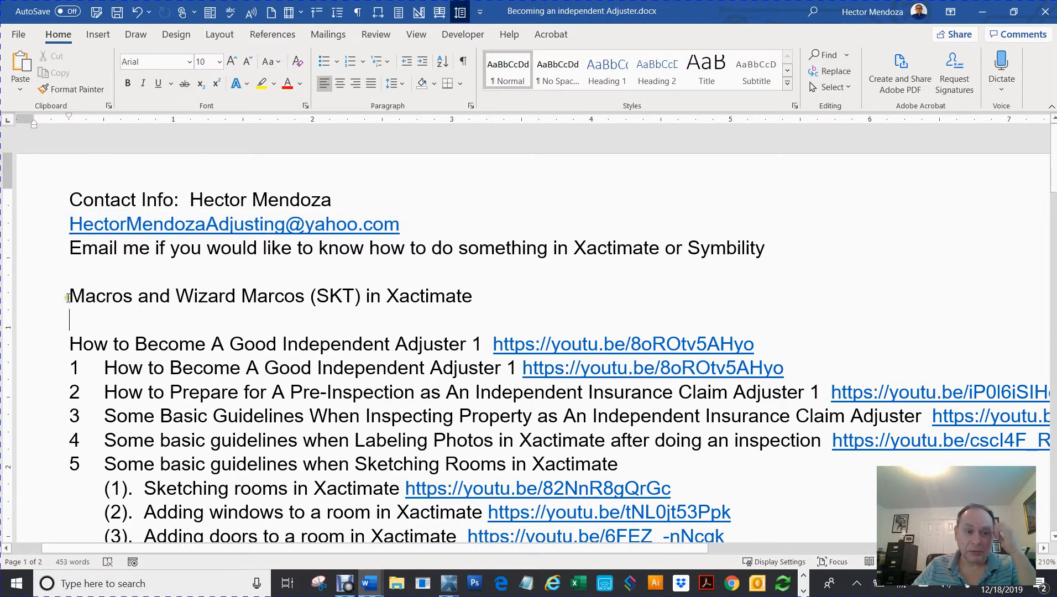
{"action": "left_click_drag", "start_coordinate": [68, 299], "coordinate": [272, 300]}
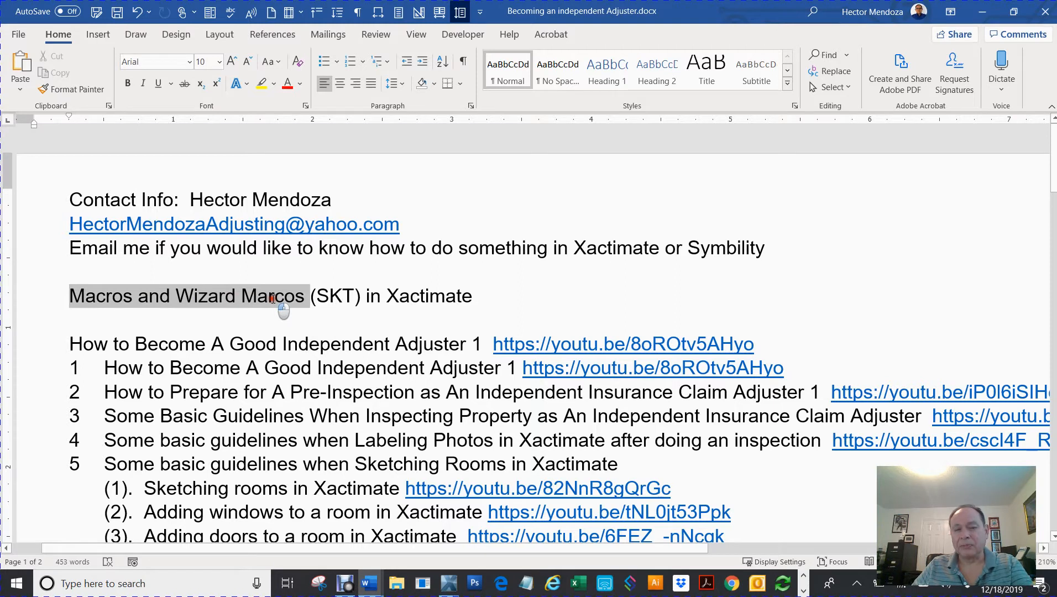
{"action": "left_click", "coordinate": [217, 301]}
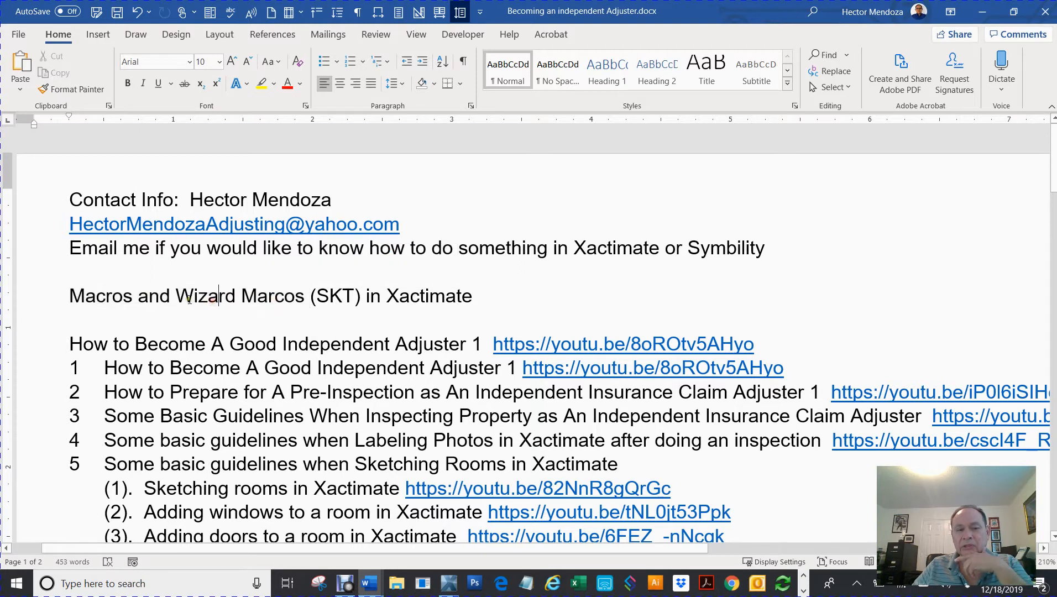
{"action": "left_click_drag", "start_coordinate": [177, 296], "coordinate": [293, 299]}
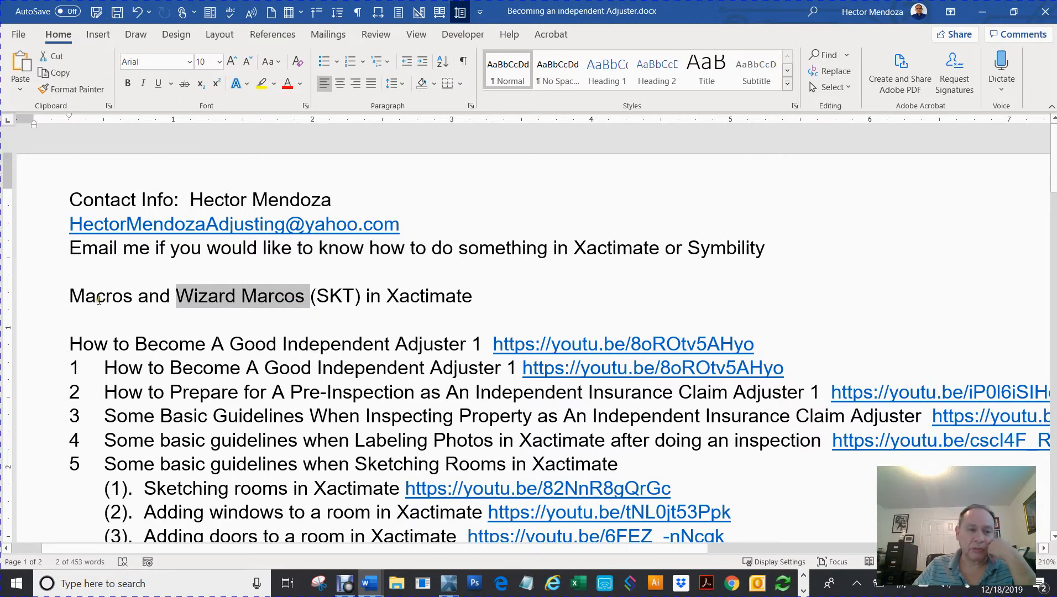
{"action": "left_click_drag", "start_coordinate": [68, 297], "coordinate": [242, 299]}
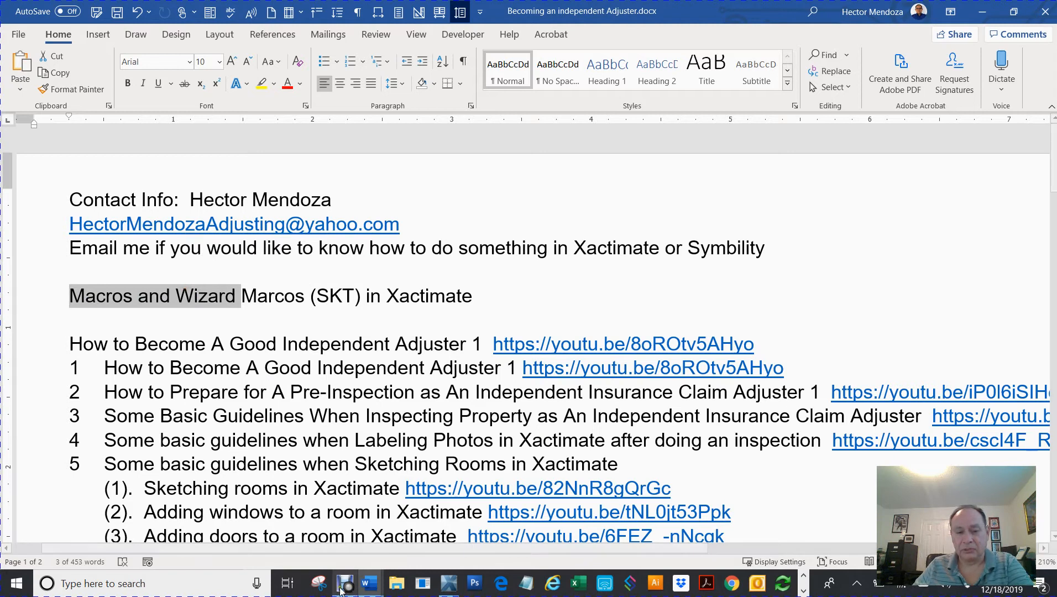
- Switch to the MACROS estimate in Xactimate and open its estimate items
{"action": "left_click", "coordinate": [448, 583]}
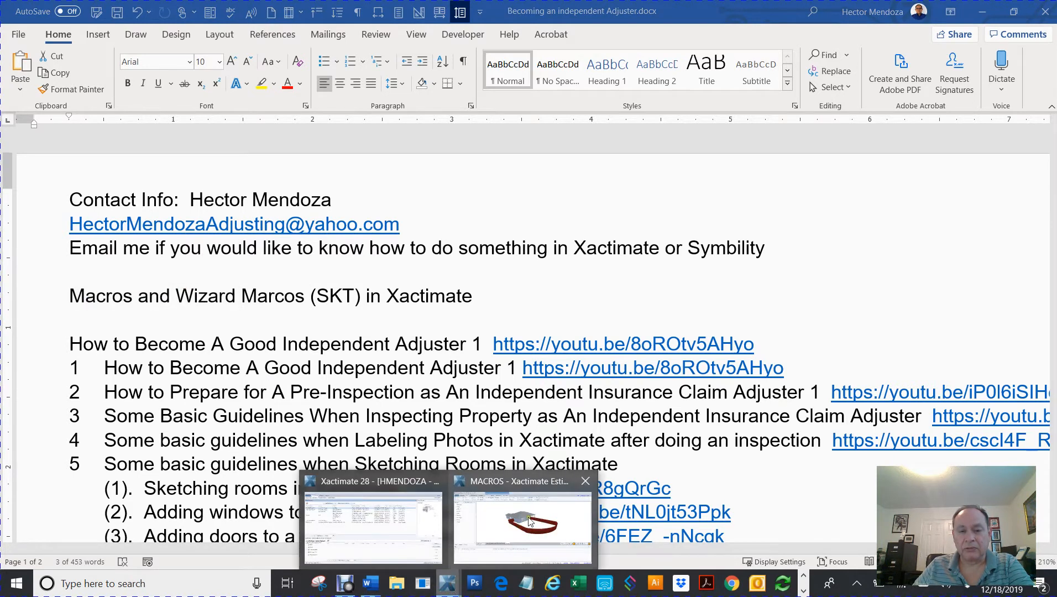
{"action": "left_click", "coordinate": [489, 526]}
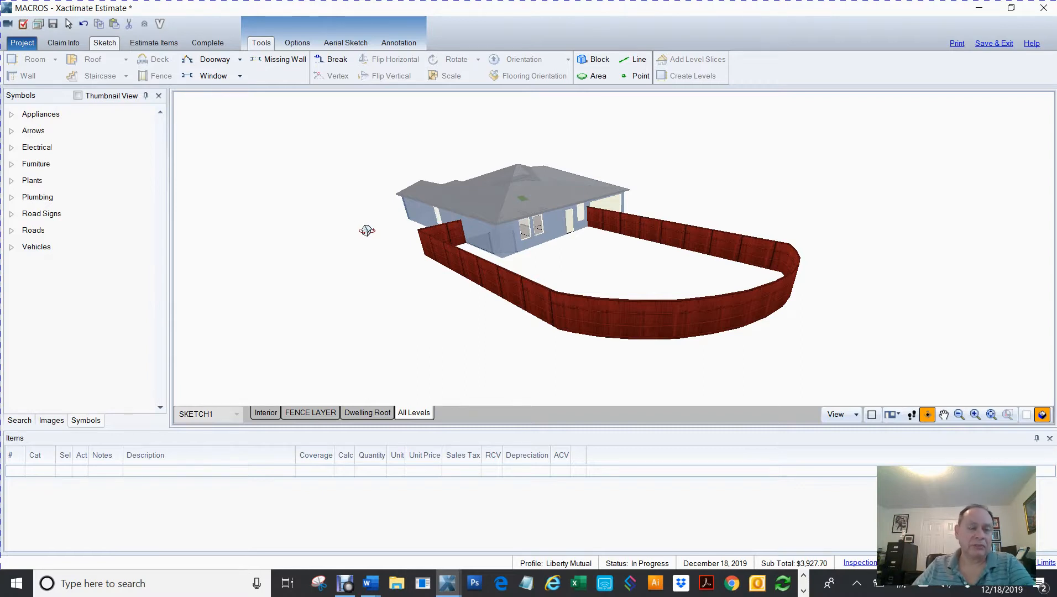
{"action": "left_click", "coordinate": [144, 44]}
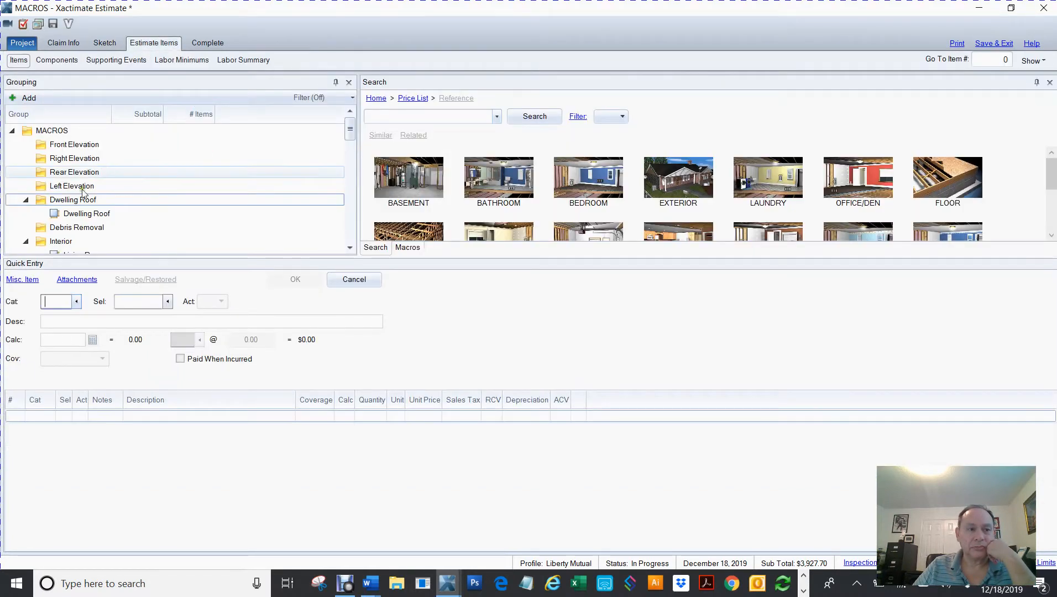
- Collapse the Dwelling Roof and Interior groups and delete the treated 5'-6' wood fence line item from the FENCE LAYER group
{"action": "left_click", "coordinate": [26, 200]}
{"action": "left_click", "coordinate": [26, 227]}
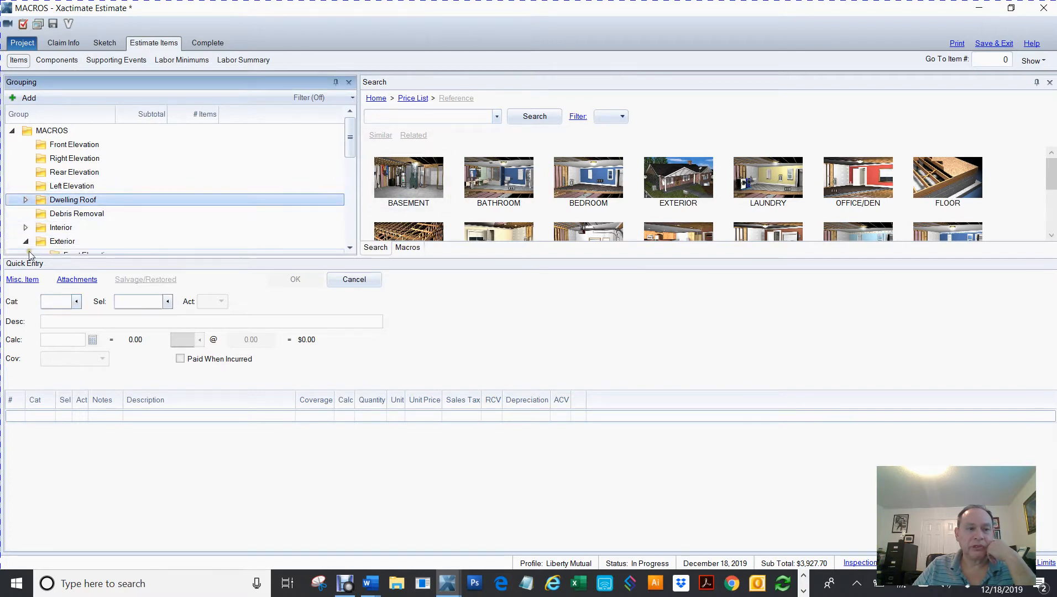
{"action": "left_click_drag", "start_coordinate": [350, 136], "coordinate": [358, 239]}
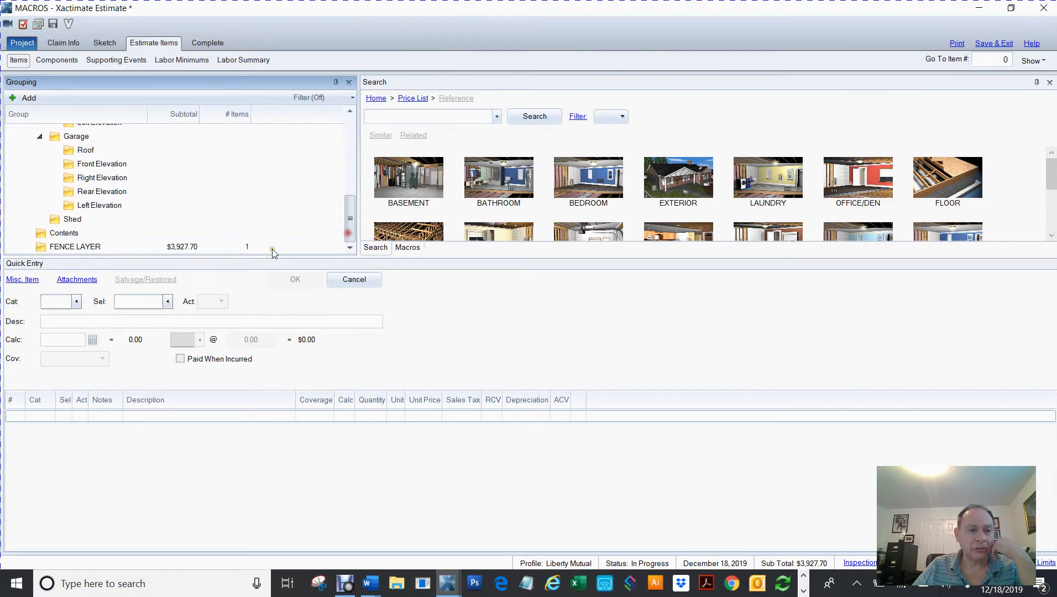
{"action": "left_click", "coordinate": [54, 248]}
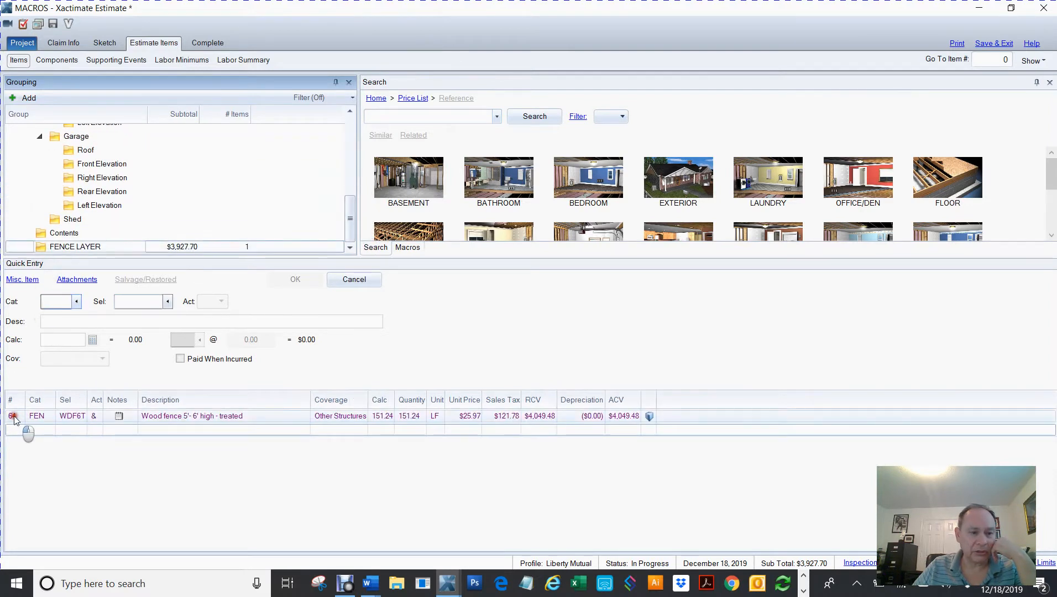
{"action": "left_click", "coordinate": [13, 419]}
{"action": "key", "text": "Delete"}
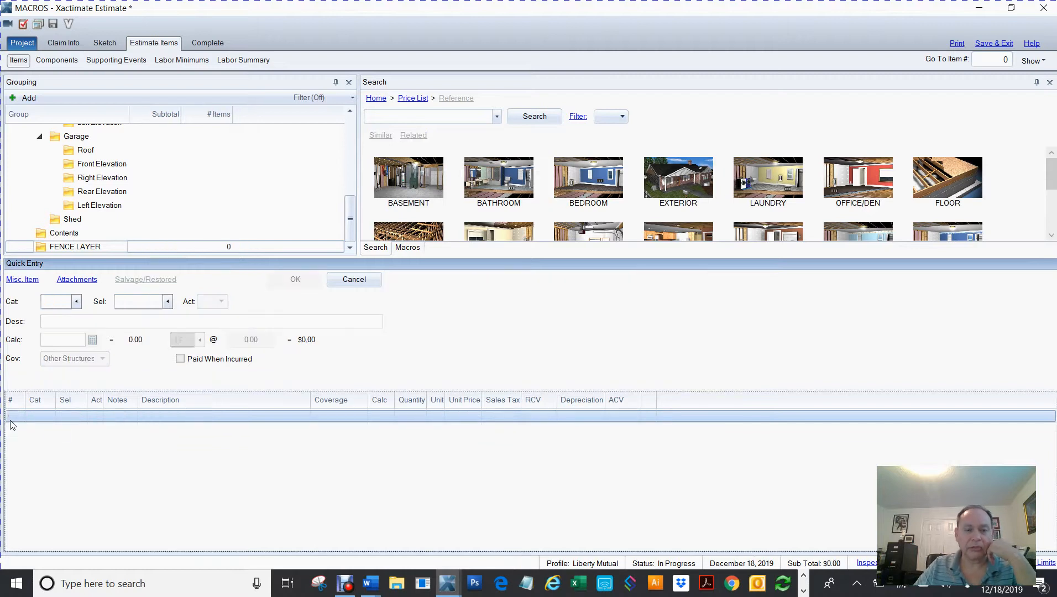
{"action": "left_click_drag", "start_coordinate": [350, 222], "coordinate": [350, 94]}
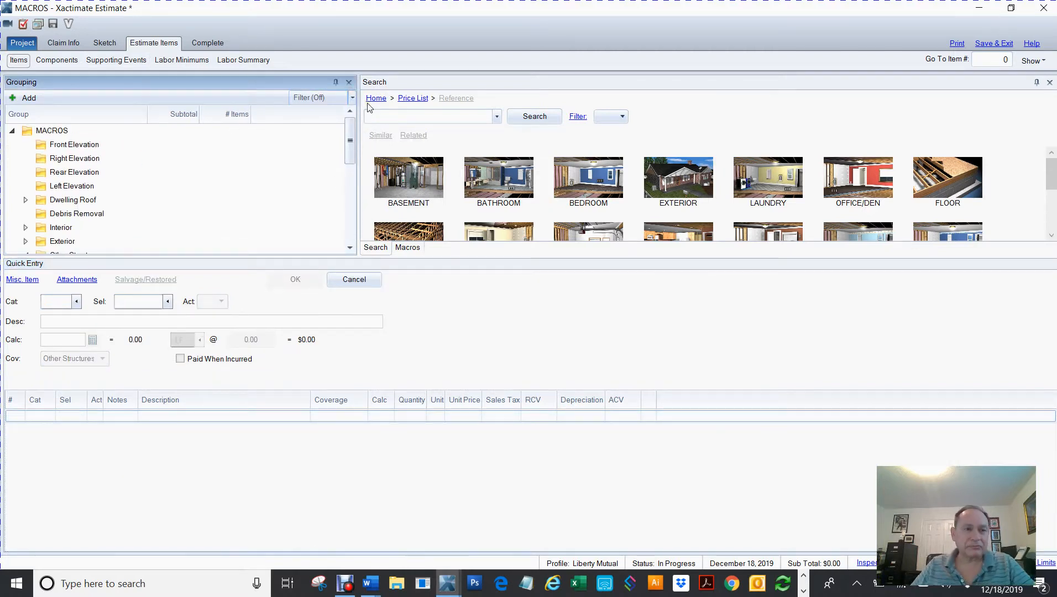
- Review the house sketch in 3D with all levels shown, and examine the Interior, FENCE LAYER and Dwelling Roof levels
{"action": "left_click", "coordinate": [106, 43]}
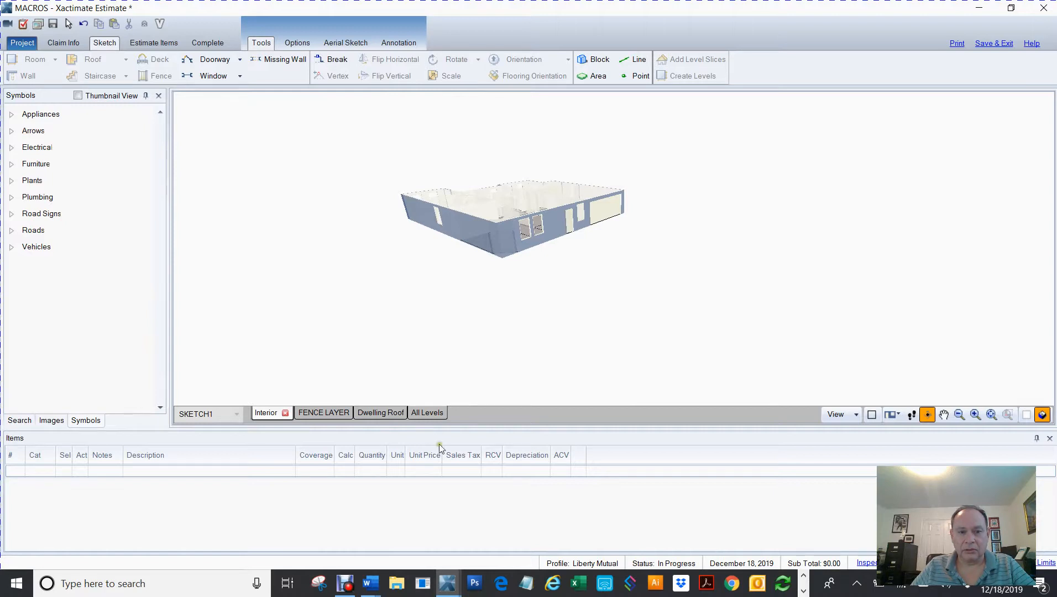
{"action": "left_click", "coordinate": [431, 415]}
{"action": "left_click_drag", "start_coordinate": [738, 337], "coordinate": [805, 335]}
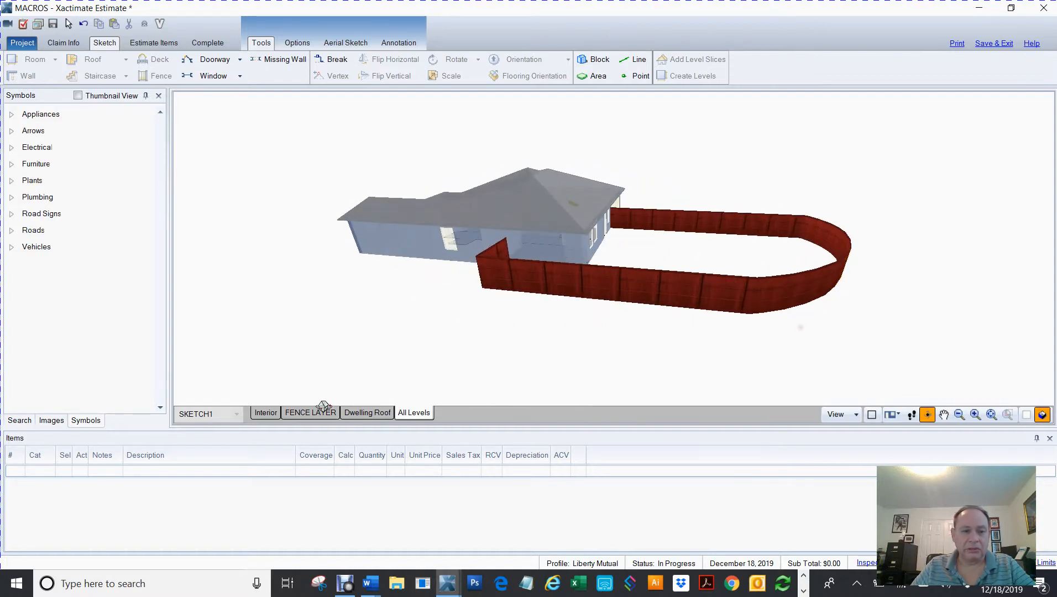
{"action": "left_click", "coordinate": [261, 414]}
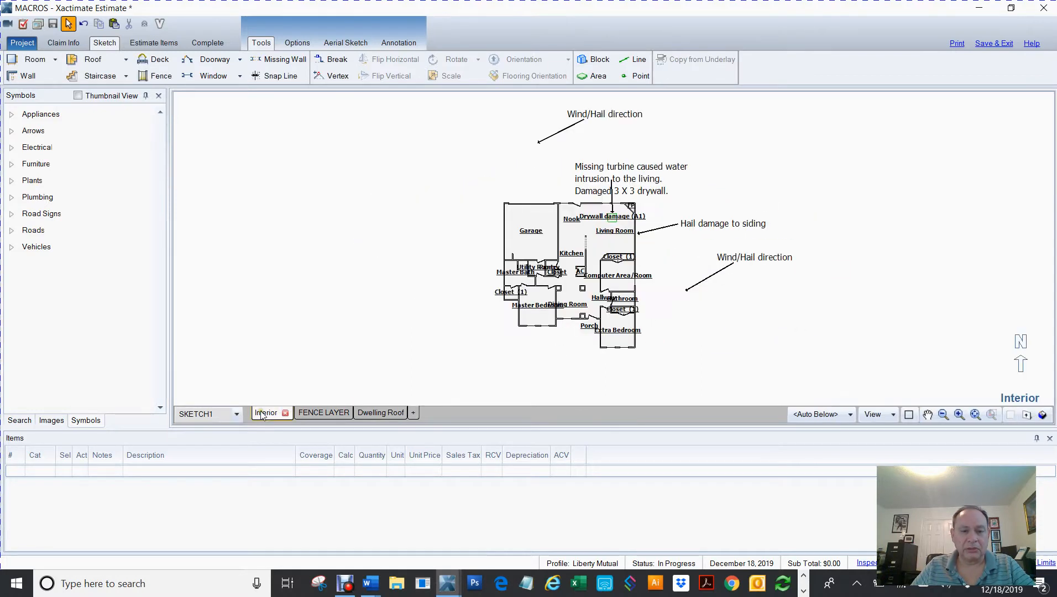
{"action": "left_click", "coordinate": [324, 413]}
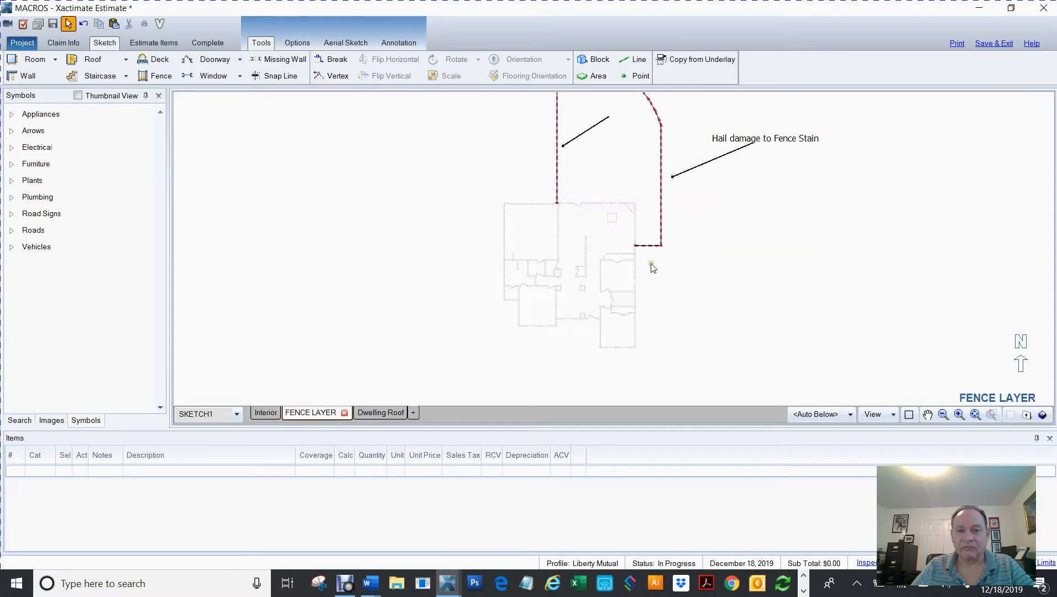
{"action": "left_click", "coordinate": [384, 414]}
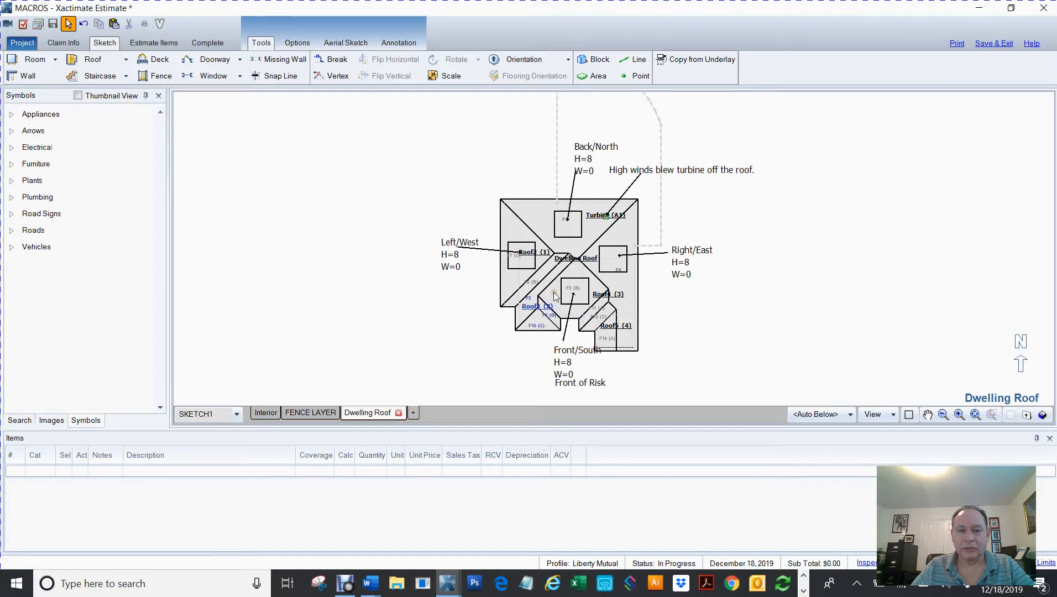
- On the Interior level, select the Extra Bedroom, Master Bedroom and Computer Area/Room together with their closets
{"action": "left_click", "coordinate": [268, 413]}
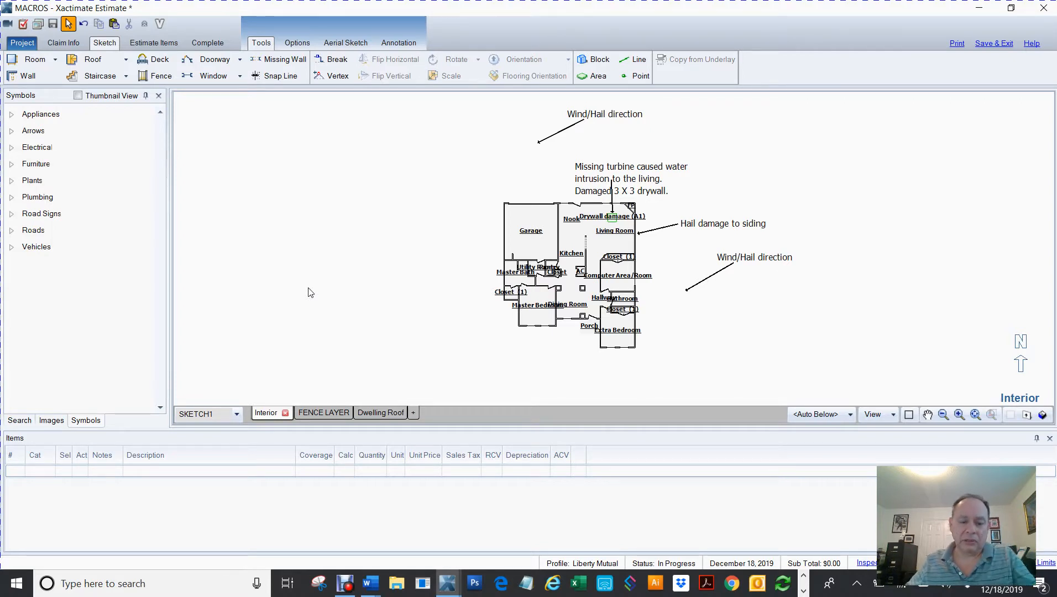
{"action": "key", "text": "space"}
{"action": "left_click_drag", "start_coordinate": [432, 248], "coordinate": [353, 251]}
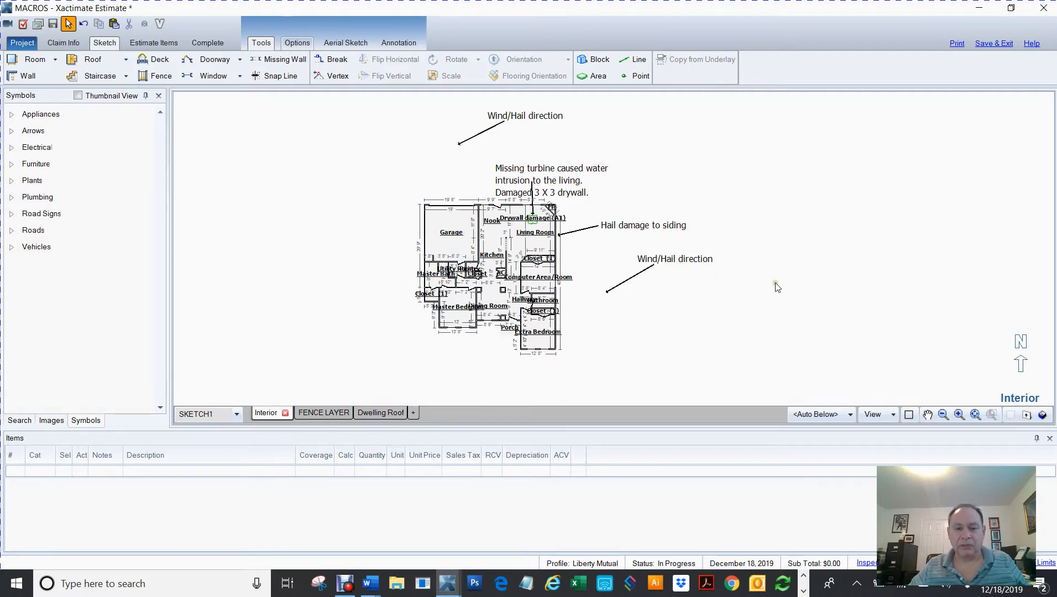
{"action": "scroll", "coordinate": [777, 287], "scroll_direction": "up", "scroll_amount": 3}
{"action": "scroll", "coordinate": [777, 287], "scroll_direction": "up", "scroll_amount": 1}
{"action": "left_click_drag", "start_coordinate": [721, 262], "coordinate": [847, 244]}
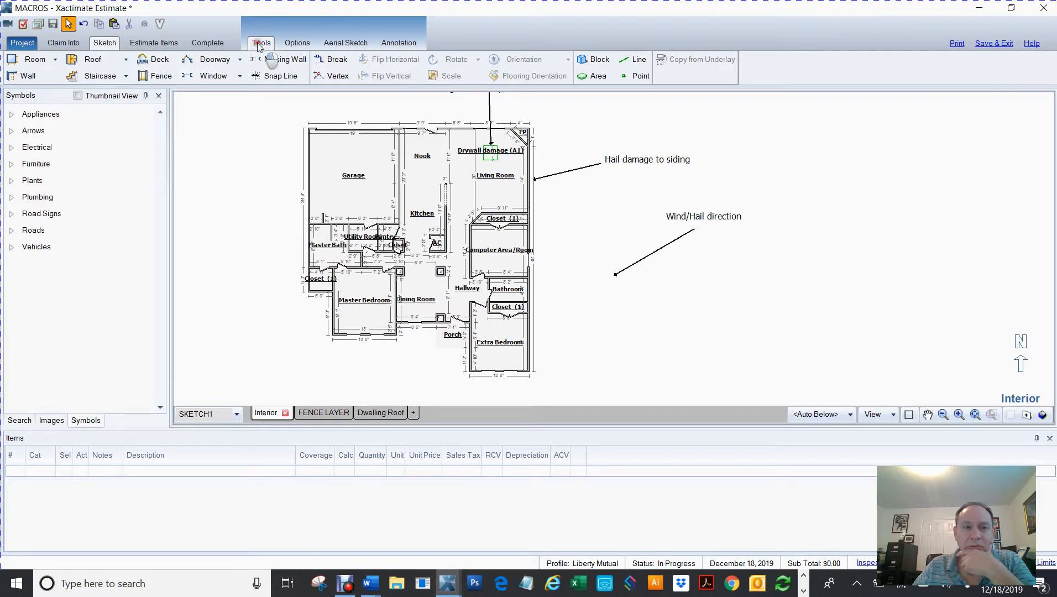
{"action": "left_click", "coordinate": [502, 343]}
{"action": "left_click", "coordinate": [500, 340]}
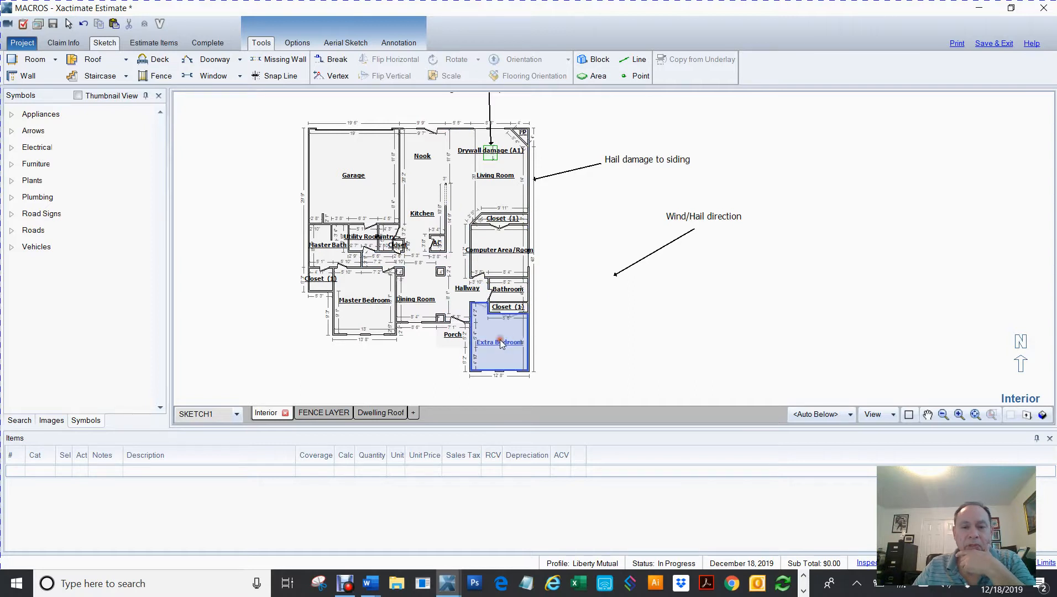
{"action": "left_click", "coordinate": [599, 324]}
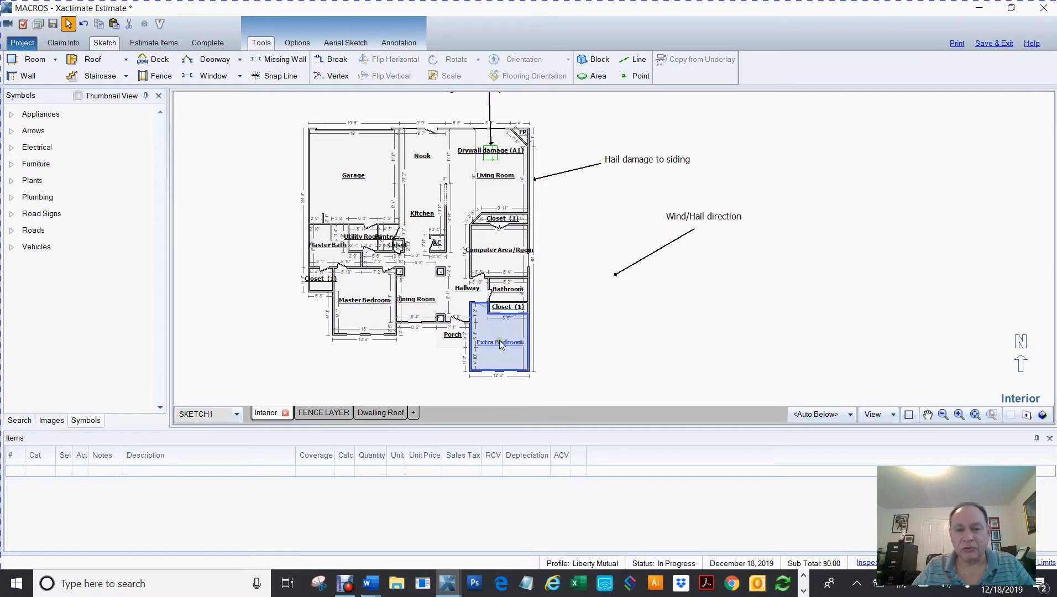
{"action": "left_click", "coordinate": [495, 332]}
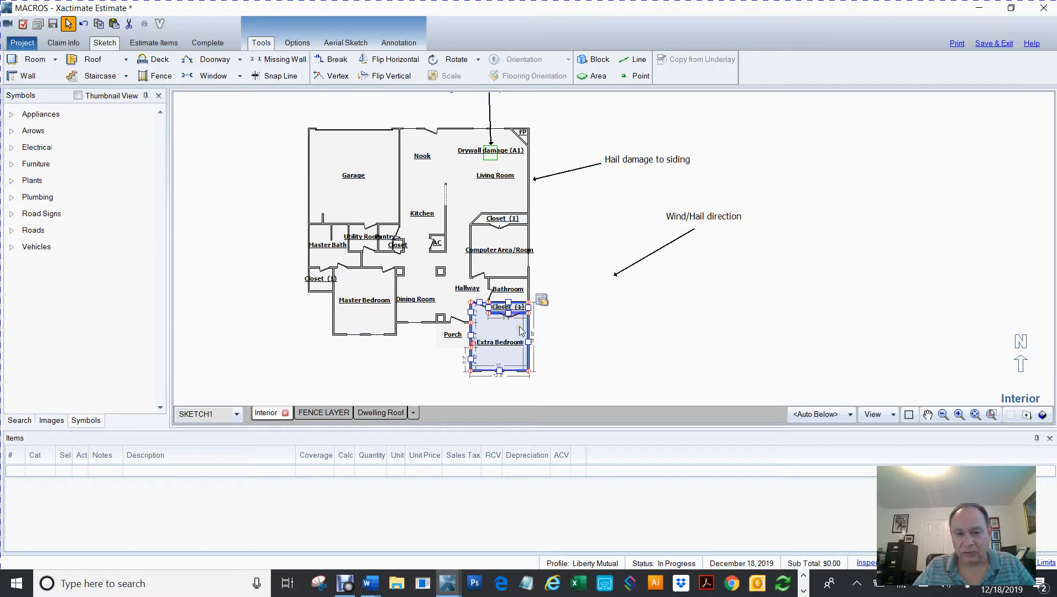
{"action": "left_click", "coordinate": [351, 289], "text": "ctrl"}
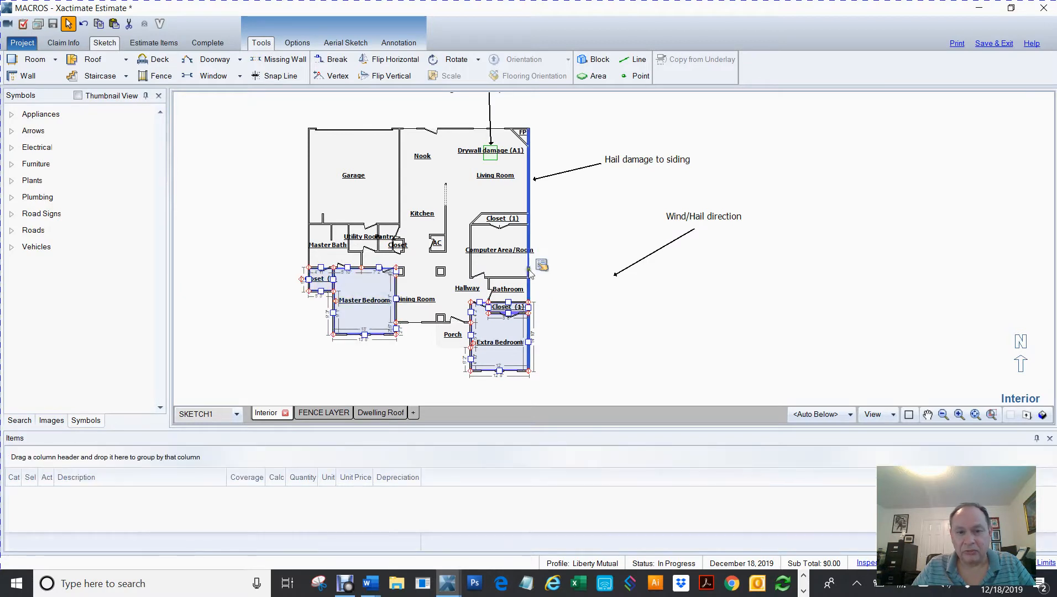
{"action": "left_click", "coordinate": [506, 242], "text": "ctrl"}
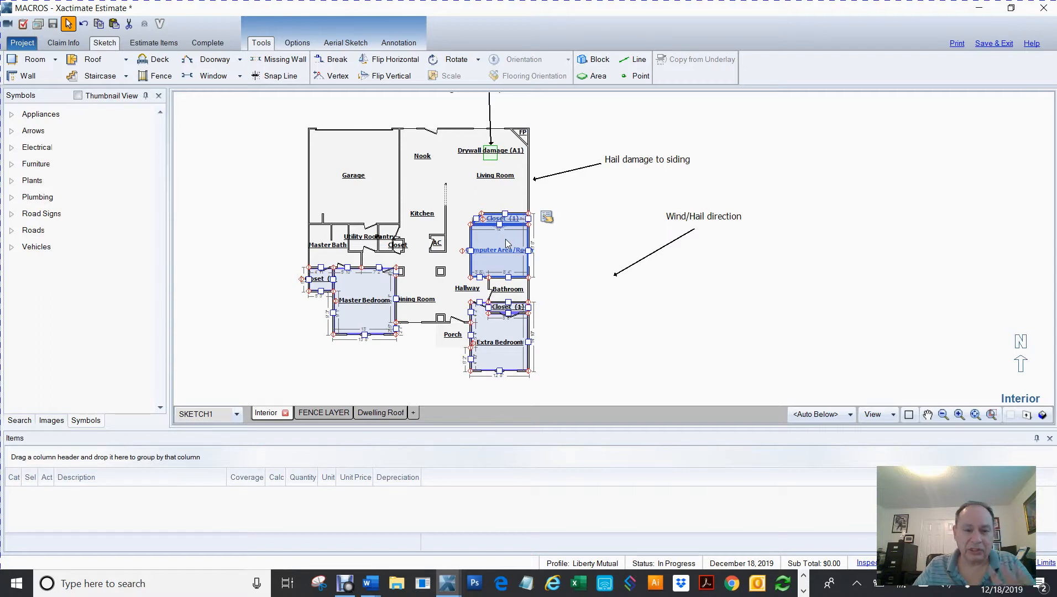
- Open the sketch's macro list beside the floor plan and select the CARPETAV-_BASEBOARD and PAINT_WALL macros together
{"action": "left_click", "coordinate": [304, 45]}
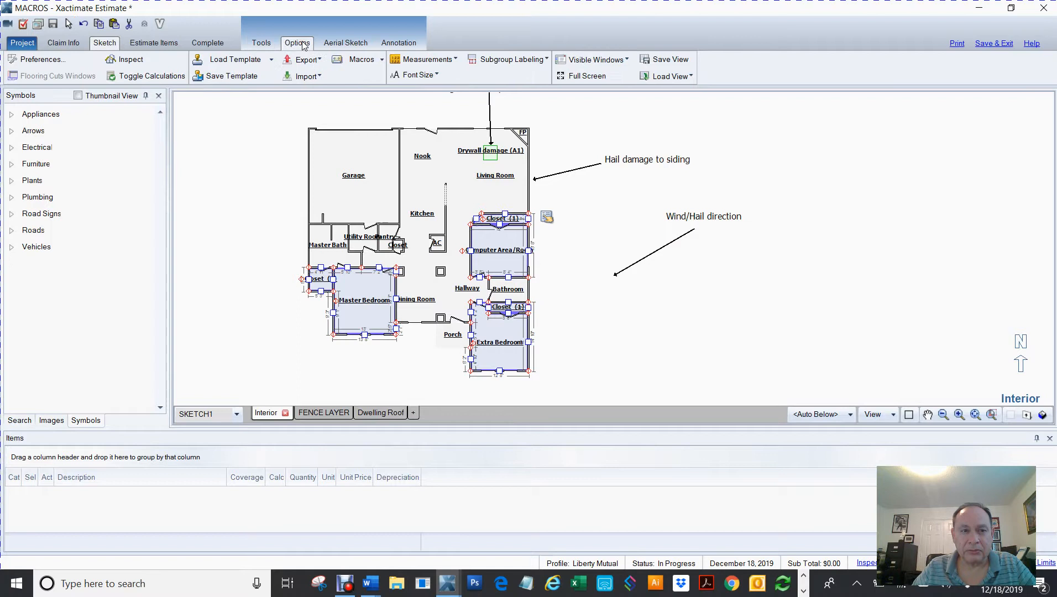
{"action": "left_click", "coordinate": [362, 59]}
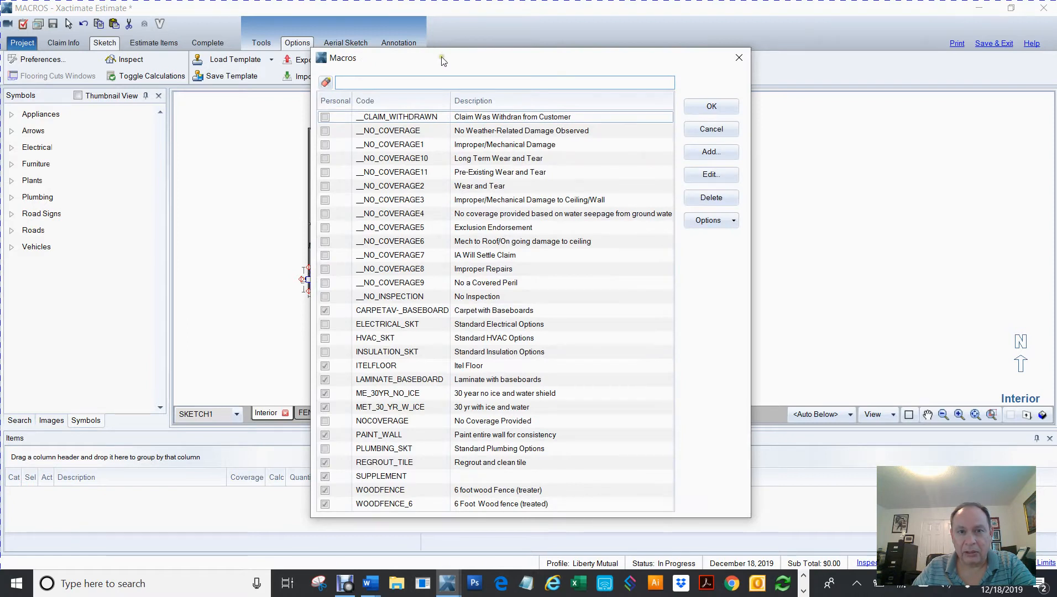
{"action": "left_click_drag", "start_coordinate": [442, 61], "coordinate": [686, 45]}
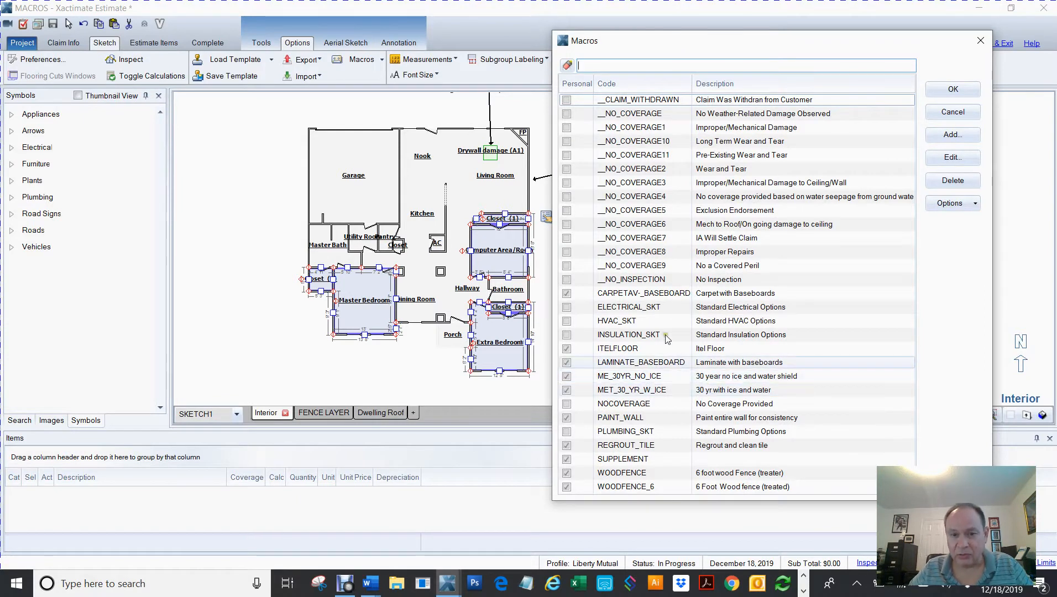
{"action": "left_click", "coordinate": [617, 294]}
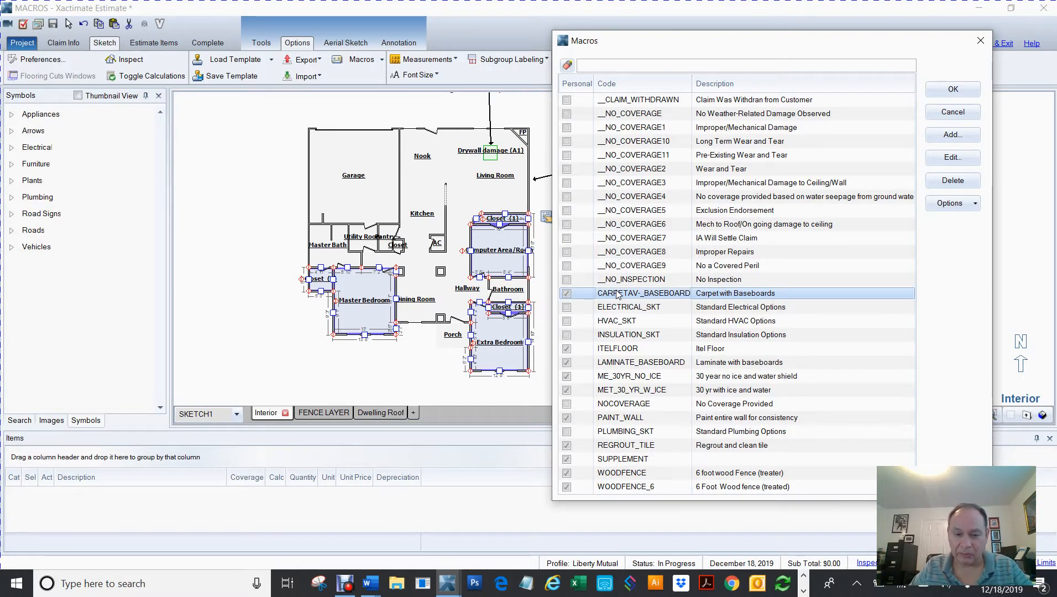
{"action": "left_click", "coordinate": [616, 418], "text": "ctrl"}
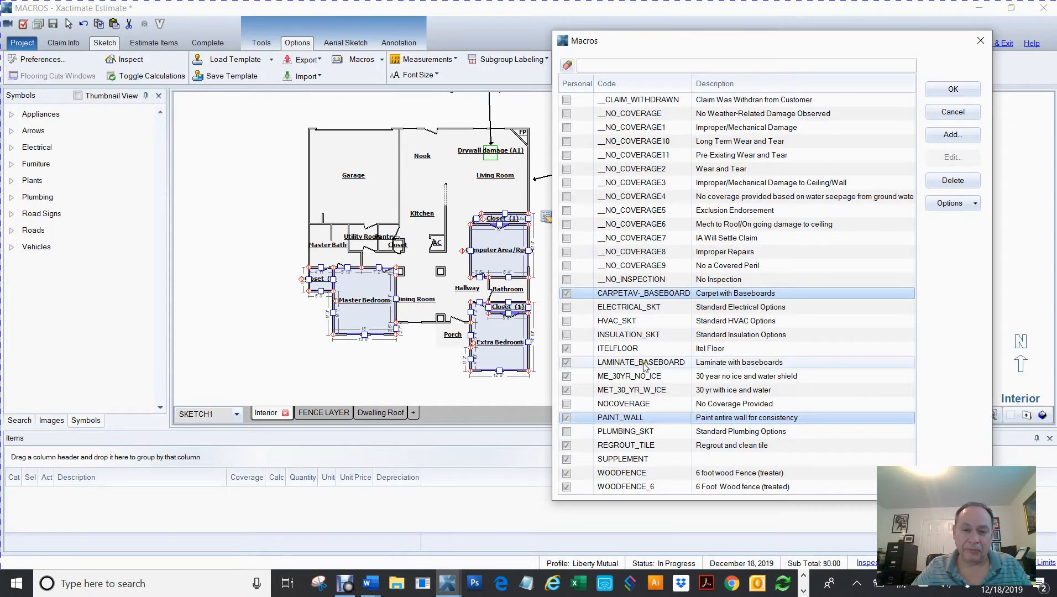
- Try selecting the whole range of macros from CARPETAV-_BASEBOARD through PAINT_WALL, and go back to selecting only those two
{"action": "left_click", "coordinate": [613, 297]}
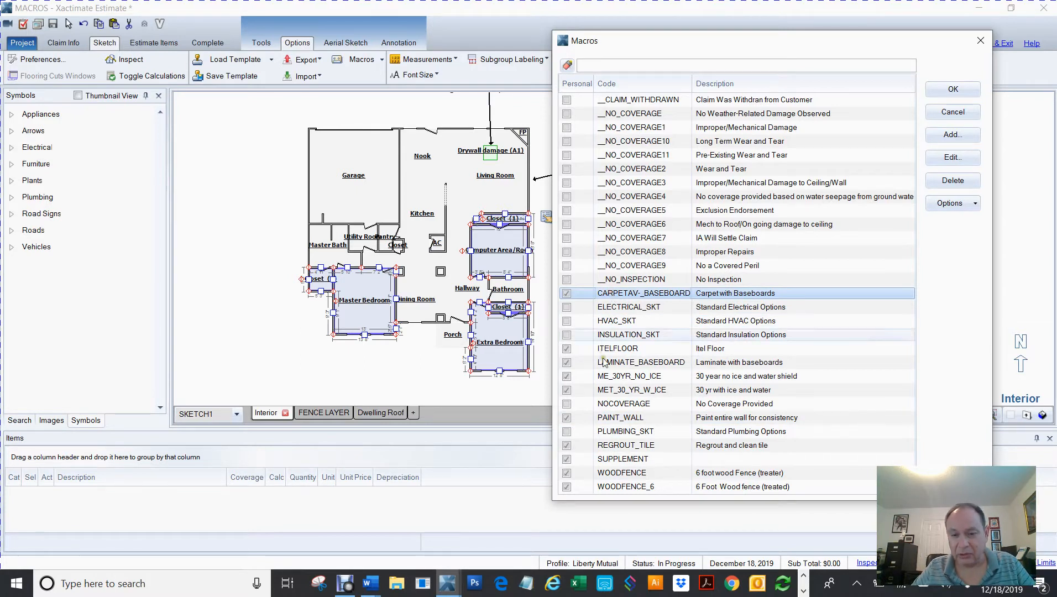
{"action": "left_click", "coordinate": [618, 417], "text": "shift"}
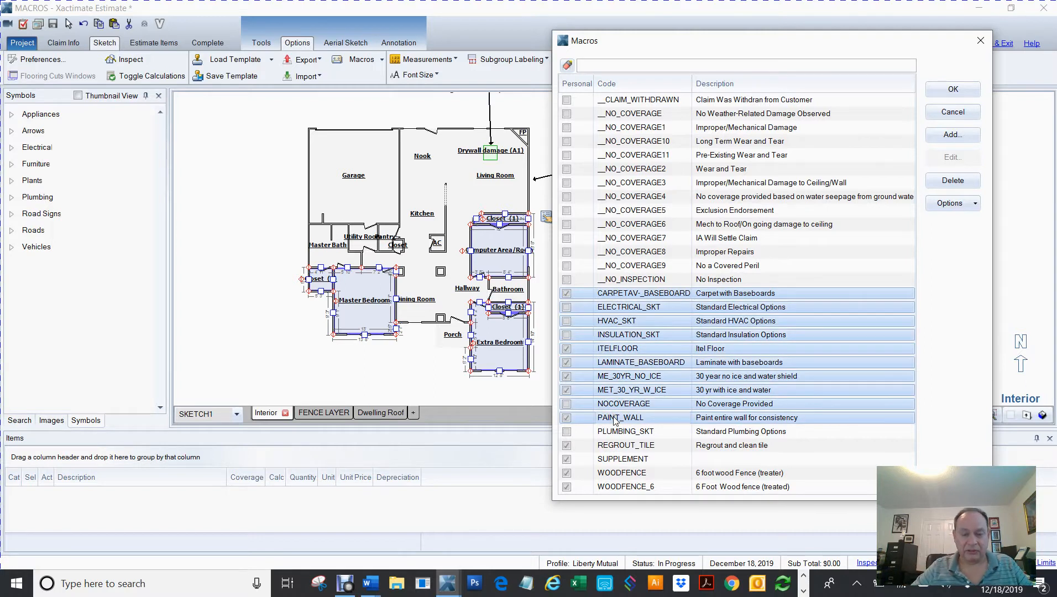
{"action": "left_click", "coordinate": [607, 297]}
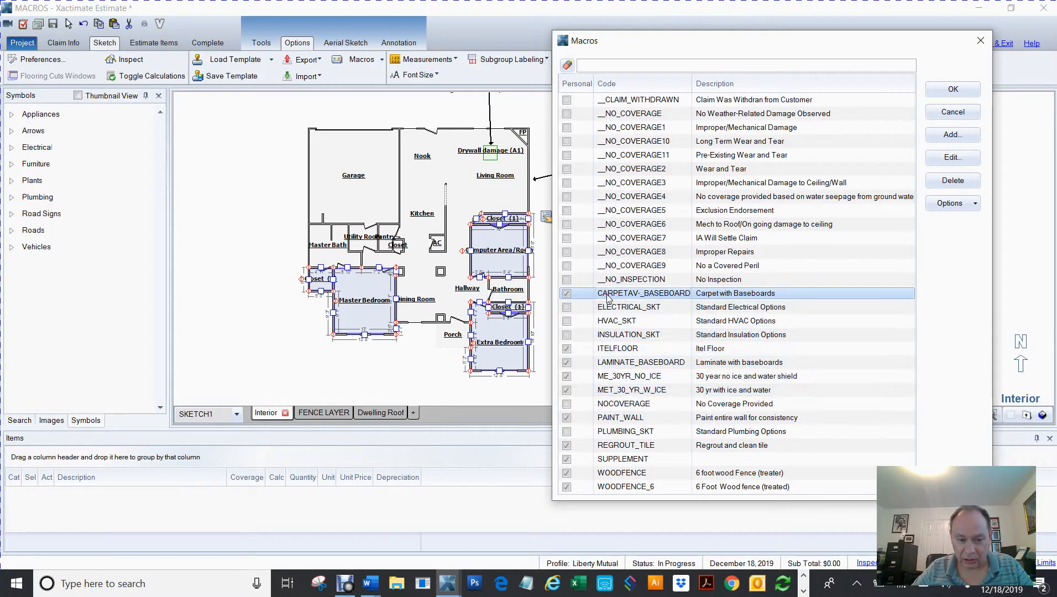
{"action": "left_click", "coordinate": [612, 419], "text": "ctrl"}
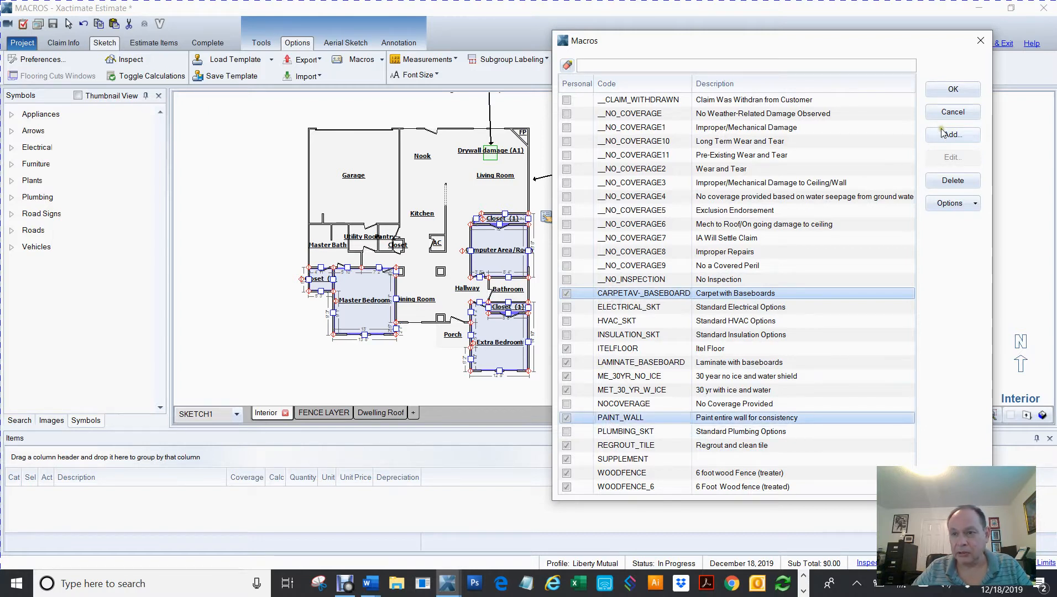
- Apply the CARPETAV-_BASEBOARD and PAINT_WALL macros to the selected bedrooms, computer room and closets, and check the added line items
{"action": "left_click", "coordinate": [952, 91]}
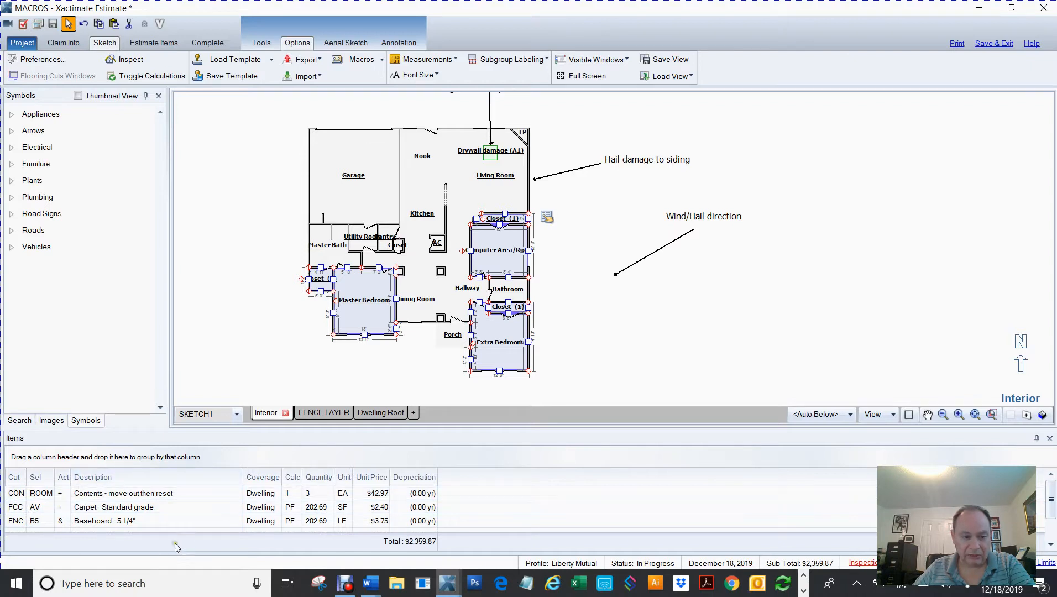
{"action": "scroll", "coordinate": [217, 506], "scroll_direction": "down", "scroll_amount": 2}
{"action": "scroll", "coordinate": [217, 507], "scroll_direction": "up", "scroll_amount": 2}
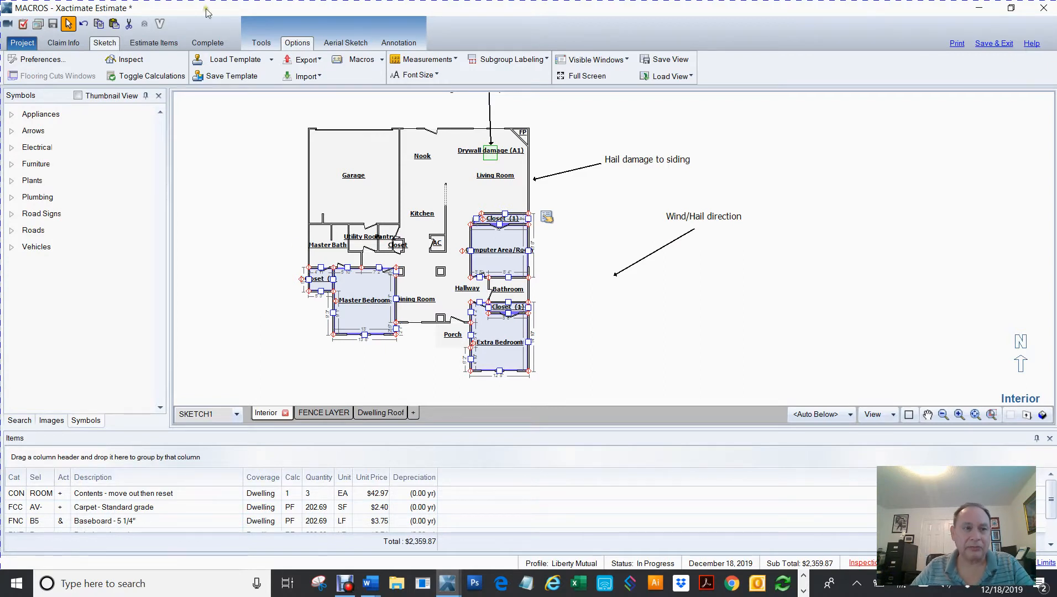
- Open the Computer Area/Room group in the estimate items and examine its wall paint and 5 1/4" baseboard line items
{"action": "left_click", "coordinate": [161, 43]}
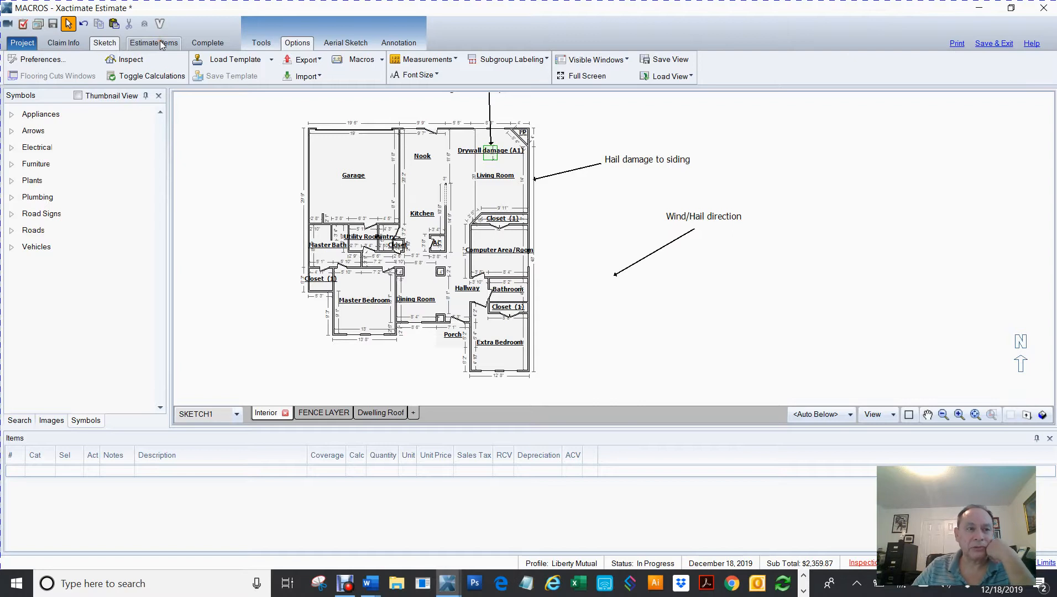
{"action": "scroll", "coordinate": [217, 172], "scroll_direction": "down", "scroll_amount": 5}
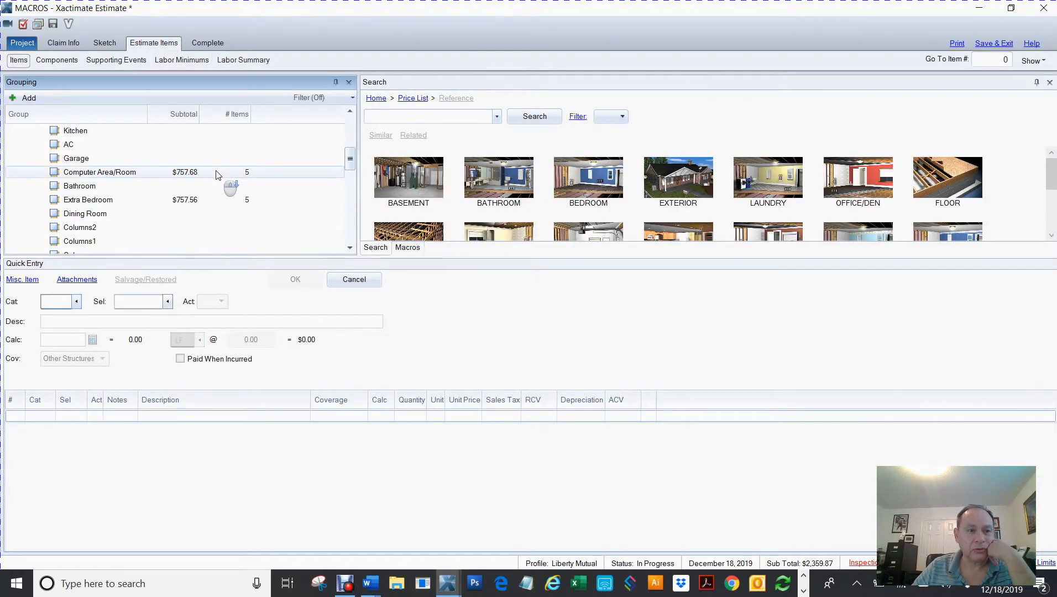
{"action": "left_click", "coordinate": [55, 173]}
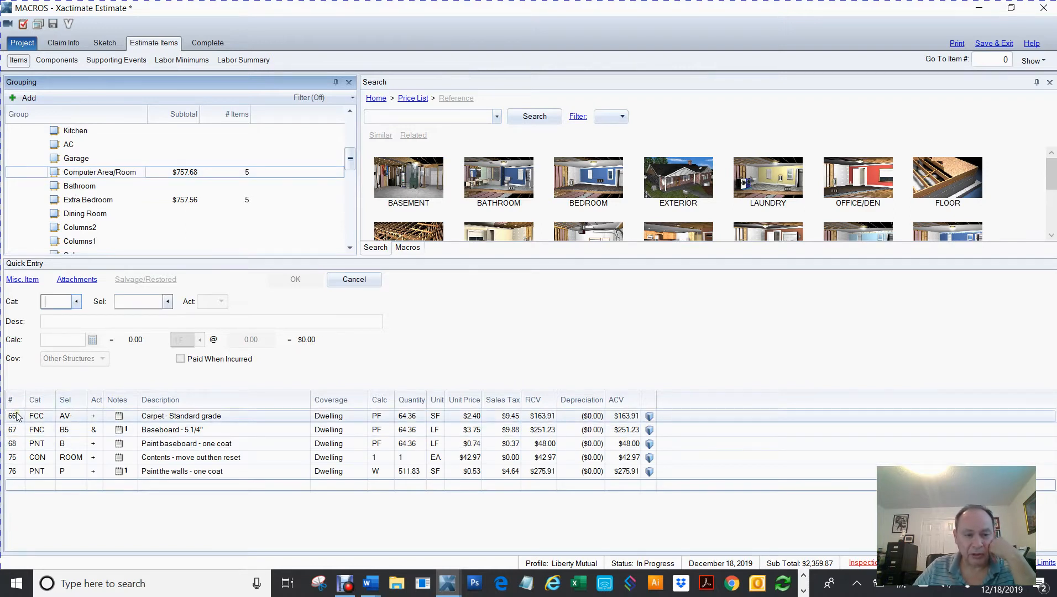
{"action": "left_click", "coordinate": [9, 472]}
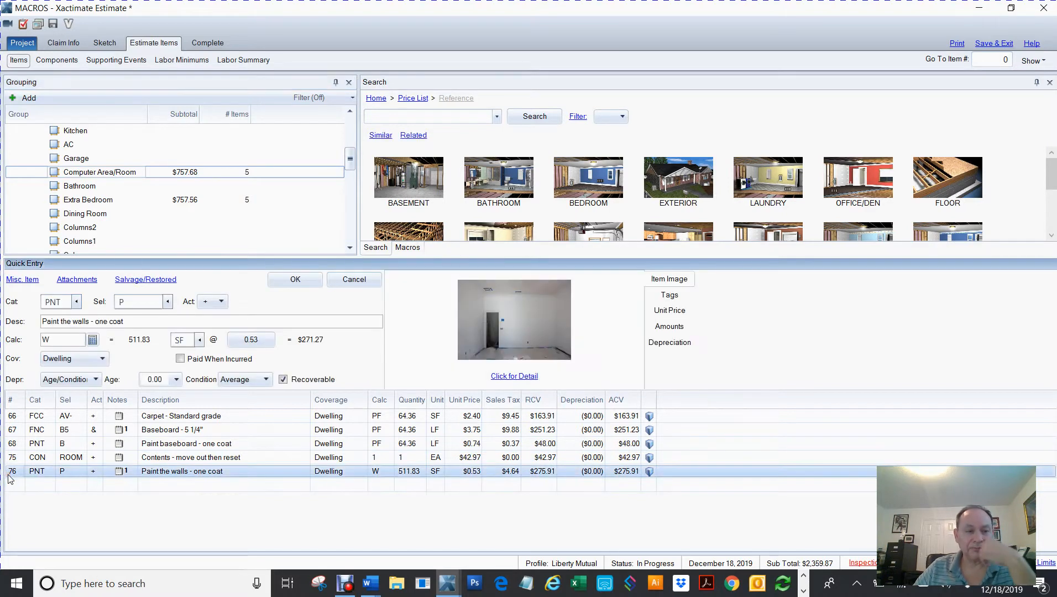
{"action": "left_click", "coordinate": [22, 433]}
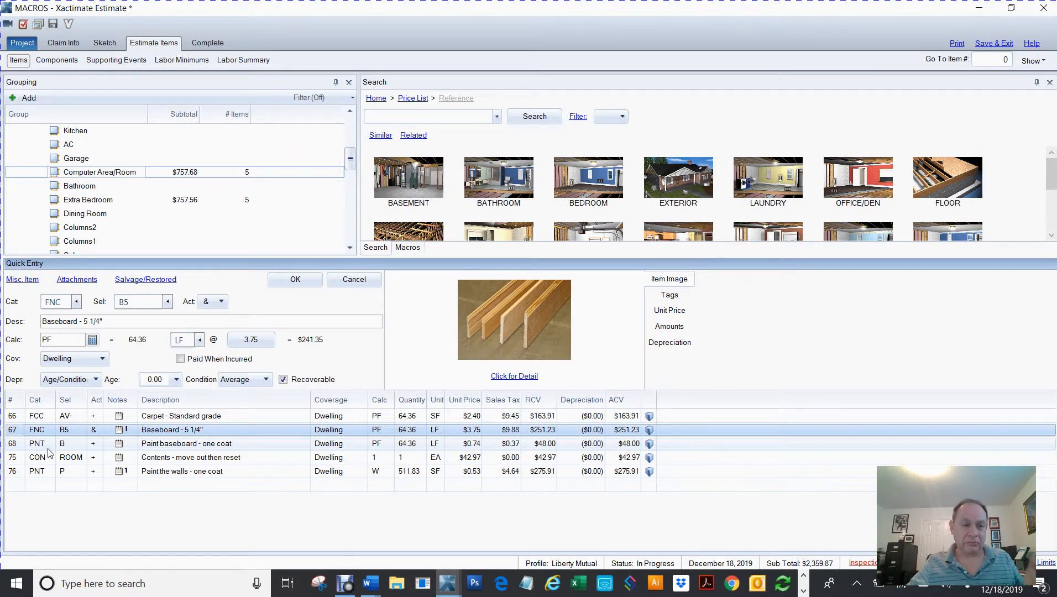
- Read the note attached to the Computer Area/Room's 5 1/4" baseboard item and close it without changes
{"action": "left_click", "coordinate": [122, 430]}
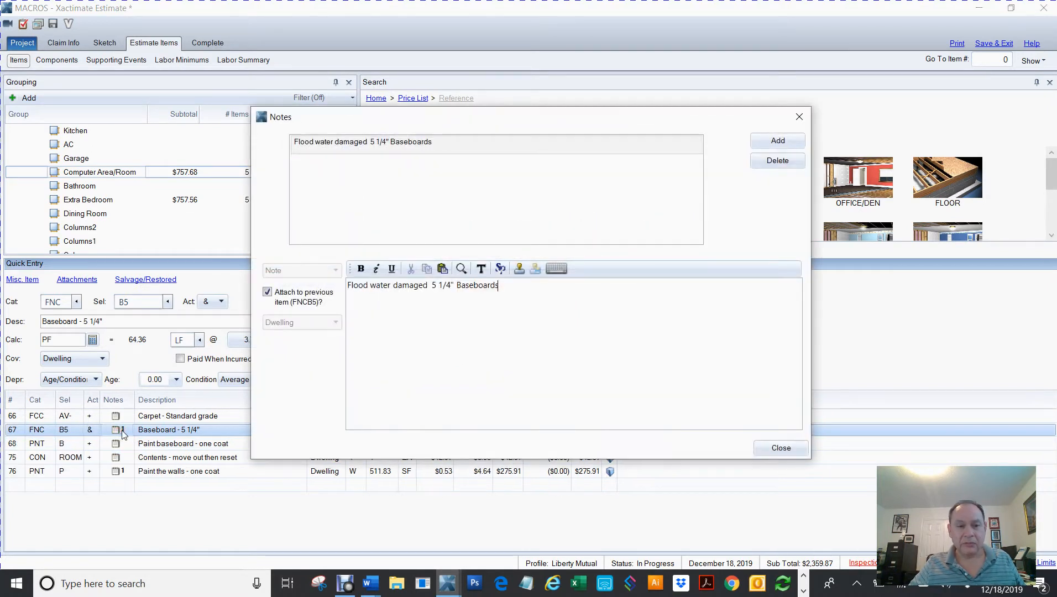
{"action": "left_click_drag", "start_coordinate": [347, 285], "coordinate": [414, 294]}
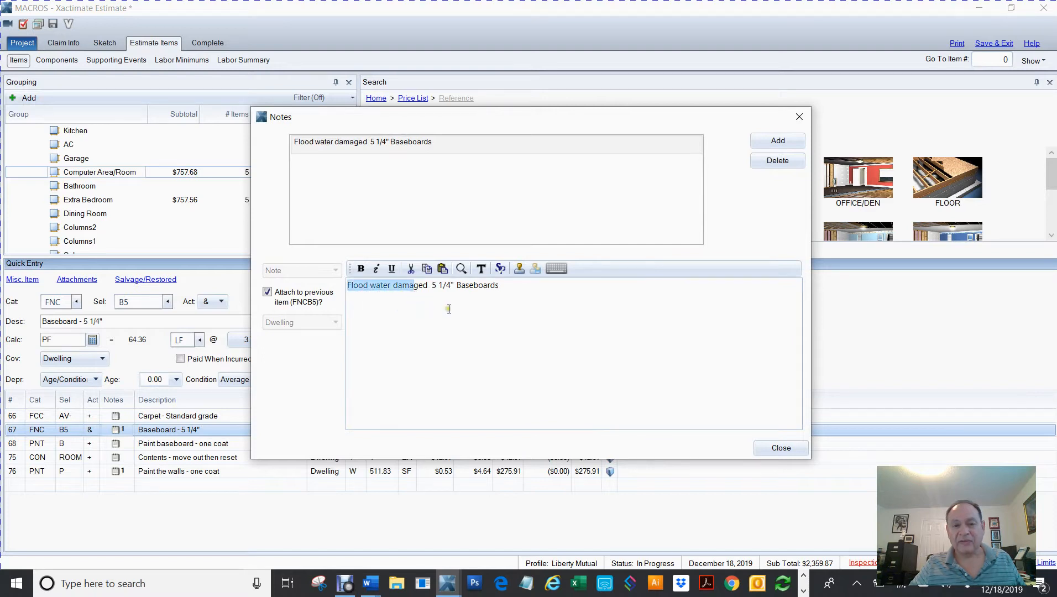
{"action": "left_click", "coordinate": [782, 449]}
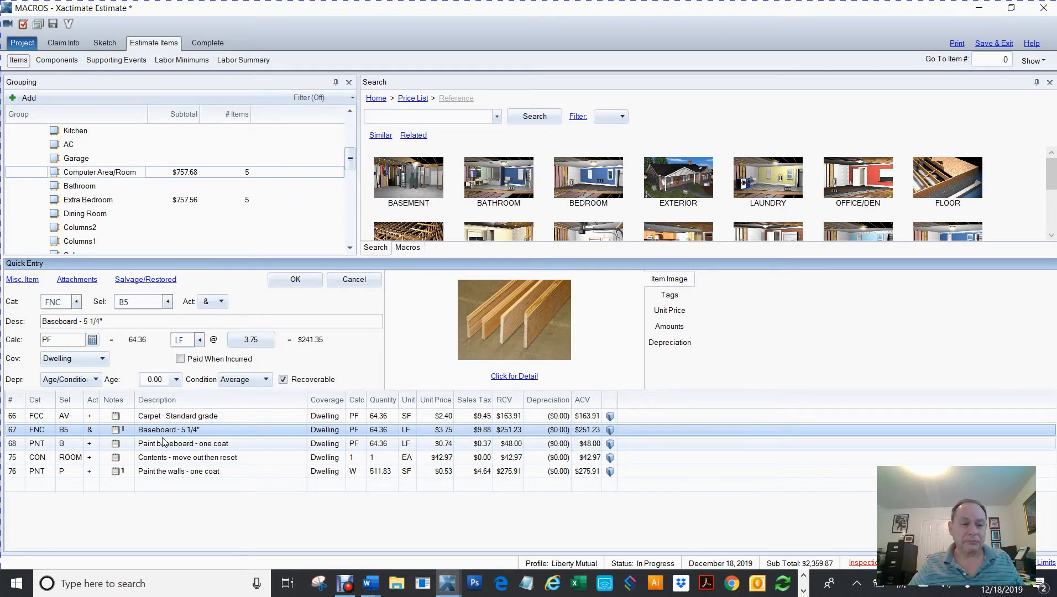
- Examine the line items of the Extra Bedroom and Master Bedroom in the estimate
{"action": "left_click", "coordinate": [141, 203]}
{"action": "scroll", "coordinate": [141, 205], "scroll_direction": "down", "scroll_amount": 1}
{"action": "scroll", "coordinate": [142, 209], "scroll_direction": "down", "scroll_amount": 2}
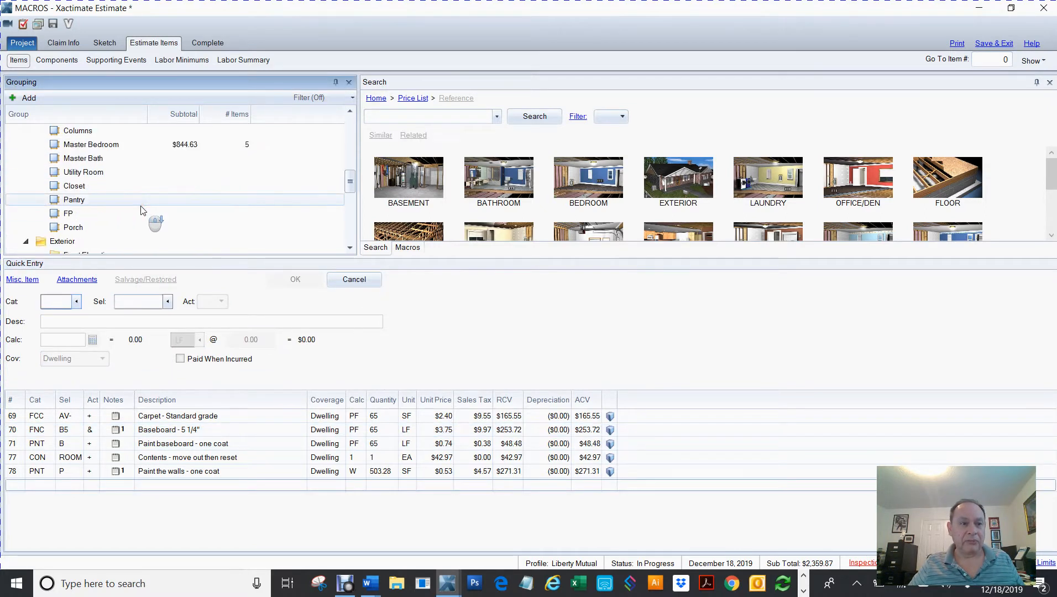
{"action": "left_click", "coordinate": [57, 145]}
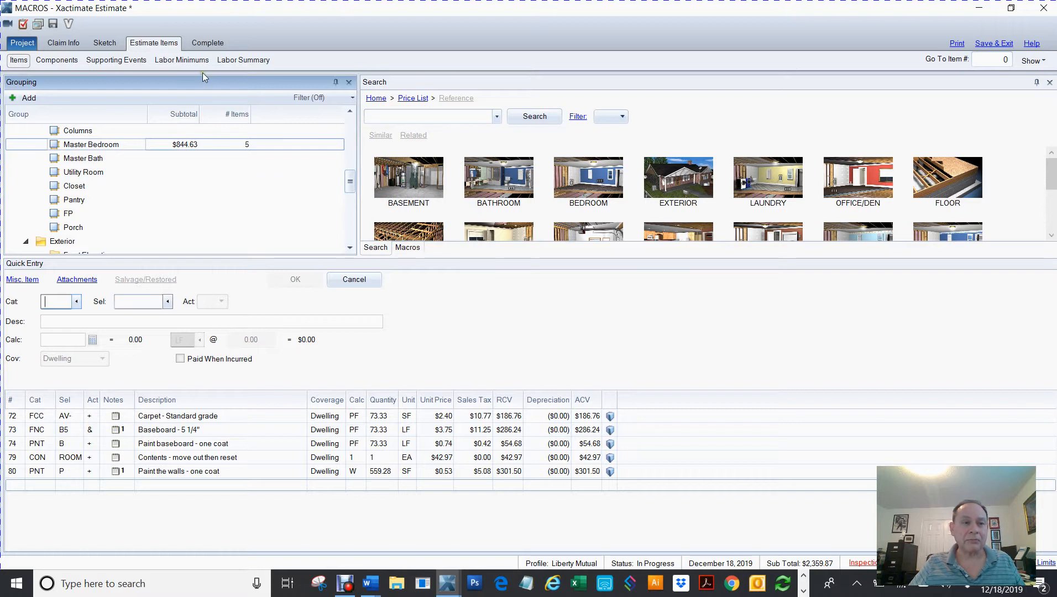
- Return to the sketch and select the Nook, Hallway, Living Room, Bathroom, Dining Room and Kitchen together
{"action": "left_click", "coordinate": [104, 42]}
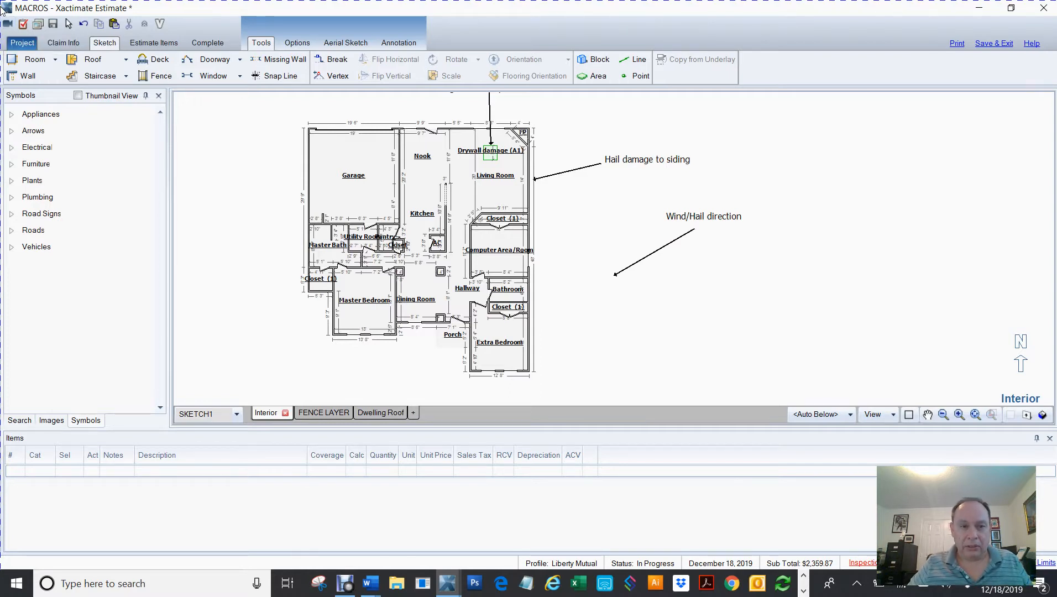
{"action": "left_click", "coordinate": [294, 45]}
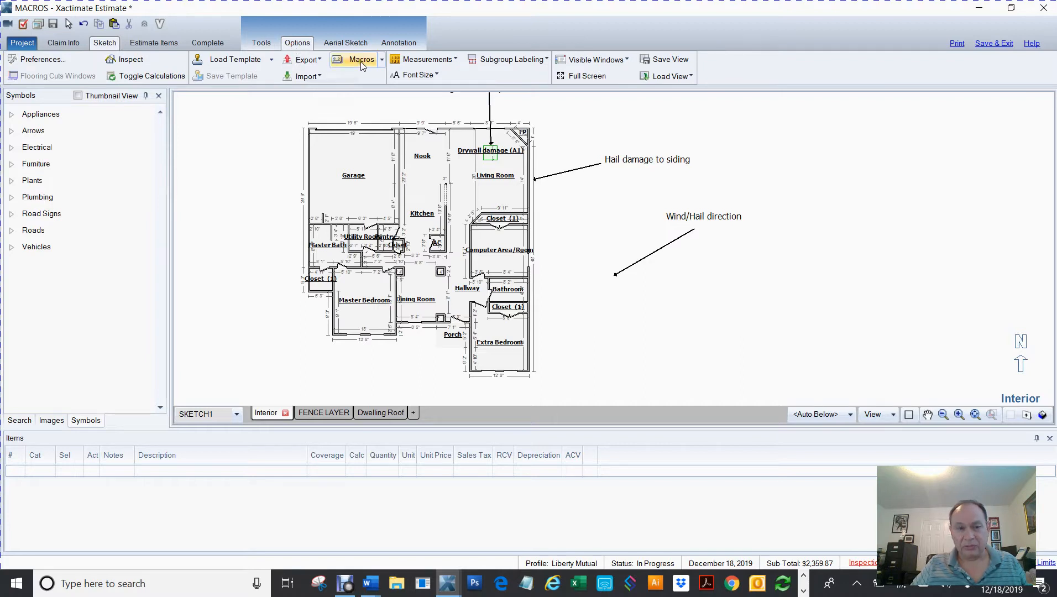
{"action": "left_click", "coordinate": [365, 194]}
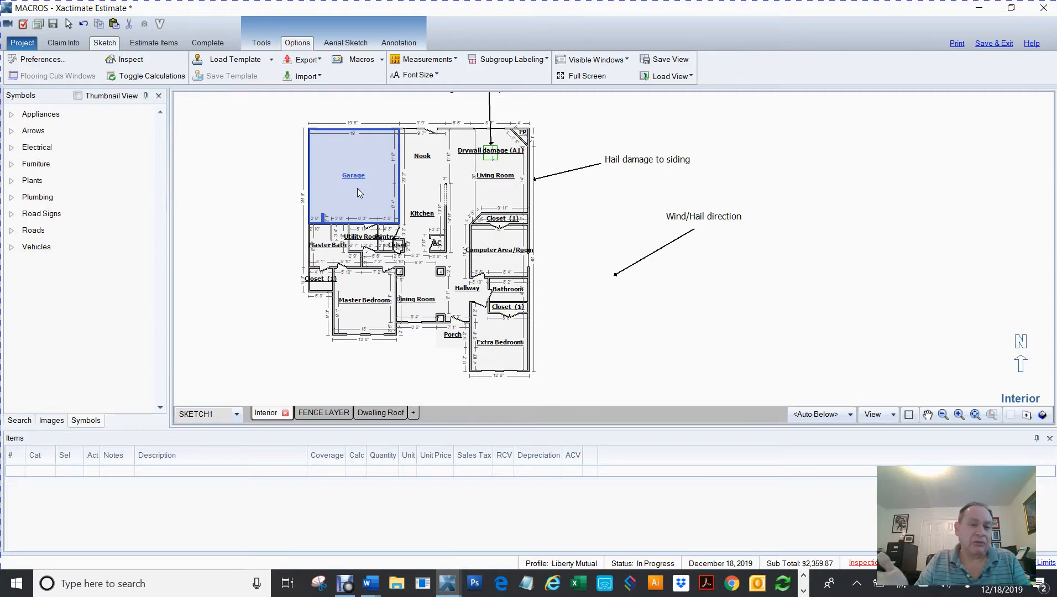
{"action": "left_click", "coordinate": [419, 163]}
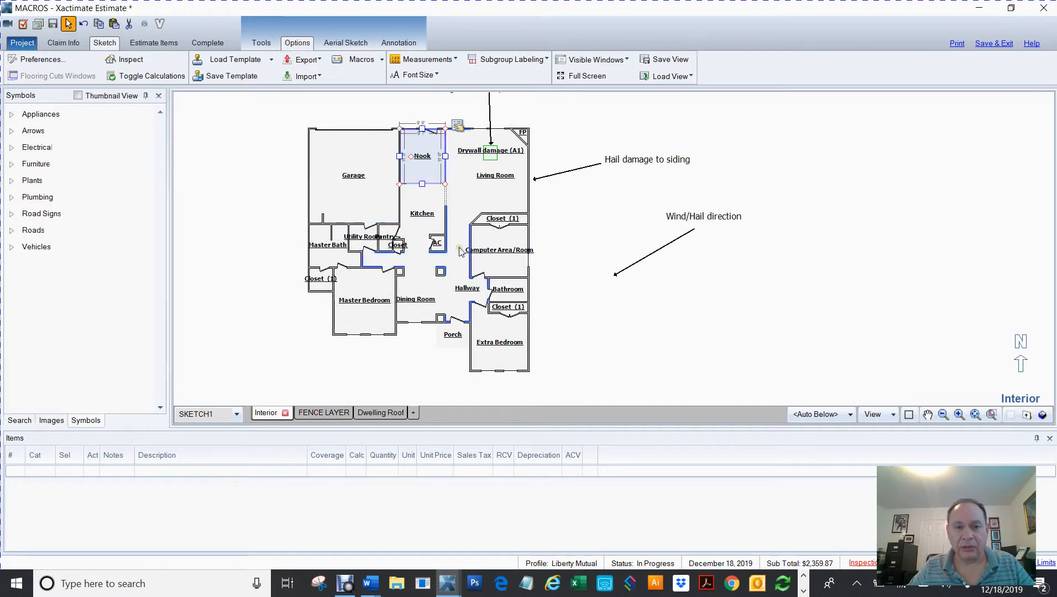
{"action": "left_click", "coordinate": [459, 281], "text": "ctrl"}
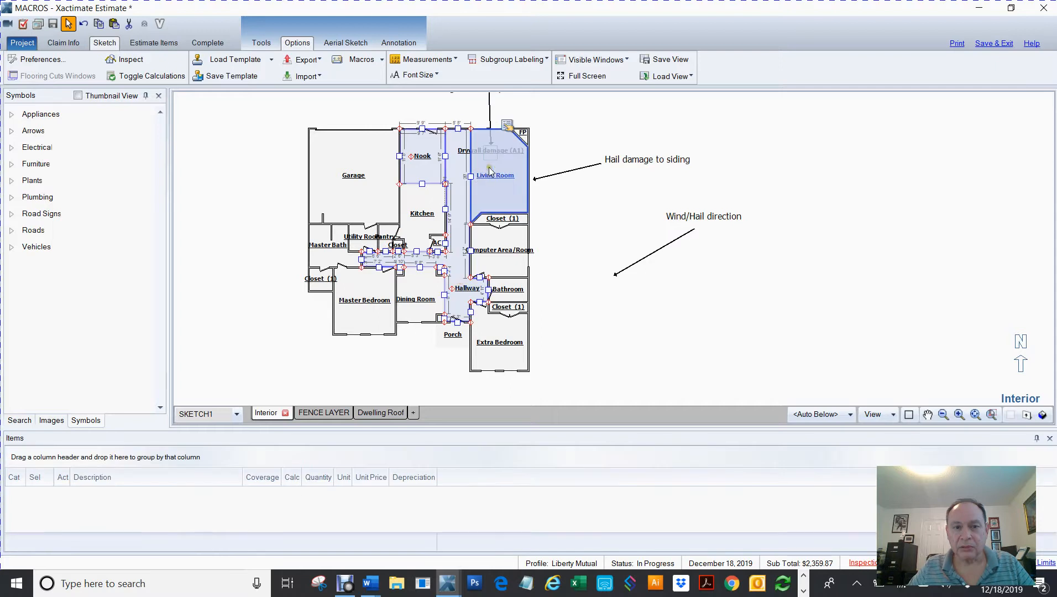
{"action": "left_click", "coordinate": [488, 173], "text": "ctrl"}
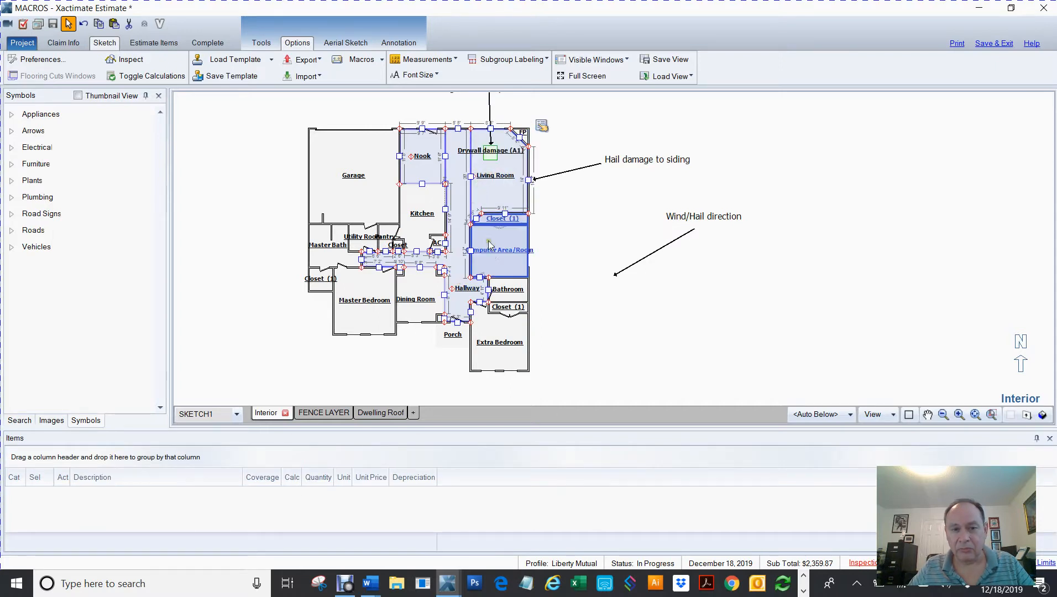
{"action": "left_click", "coordinate": [509, 292], "text": "ctrl"}
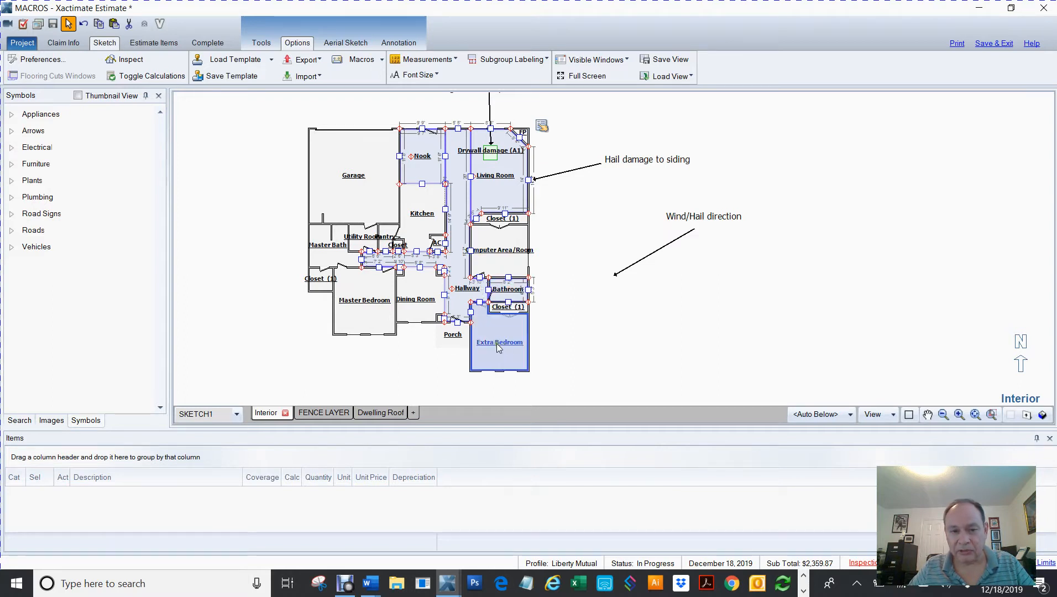
{"action": "left_click", "coordinate": [414, 300], "text": "ctrl"}
{"action": "left_click", "coordinate": [421, 221], "text": "ctrl"}
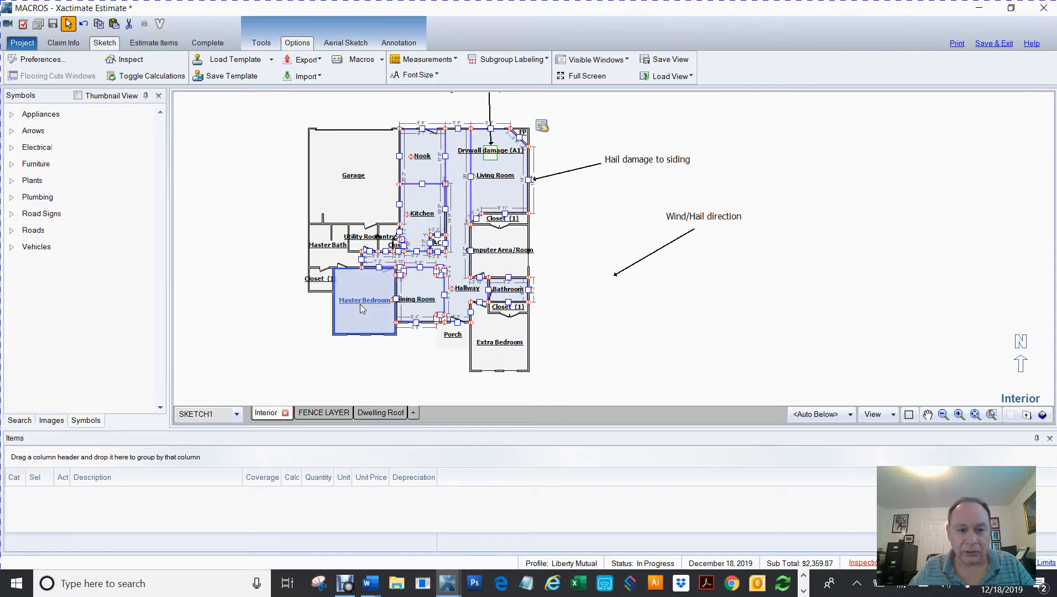
- Add the Master Bath, Utility Room, Pantry and the closet beside the Pantry to the room selection
{"action": "scroll", "coordinate": [360, 304], "scroll_direction": "up", "scroll_amount": 1}
{"action": "scroll", "coordinate": [360, 304], "scroll_direction": "up", "scroll_amount": 1}
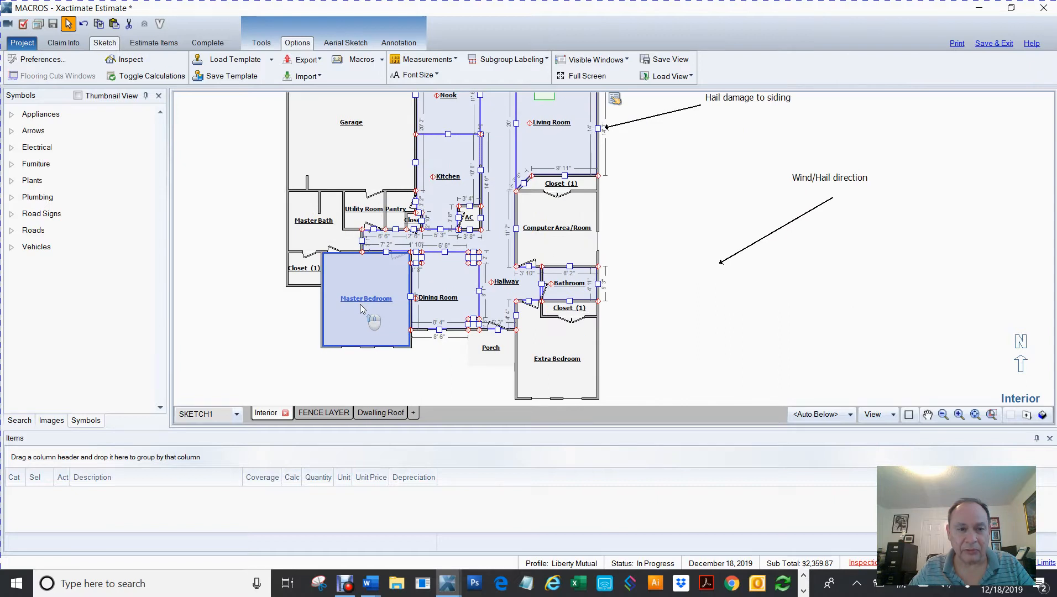
{"action": "left_click", "coordinate": [307, 222], "text": "ctrl"}
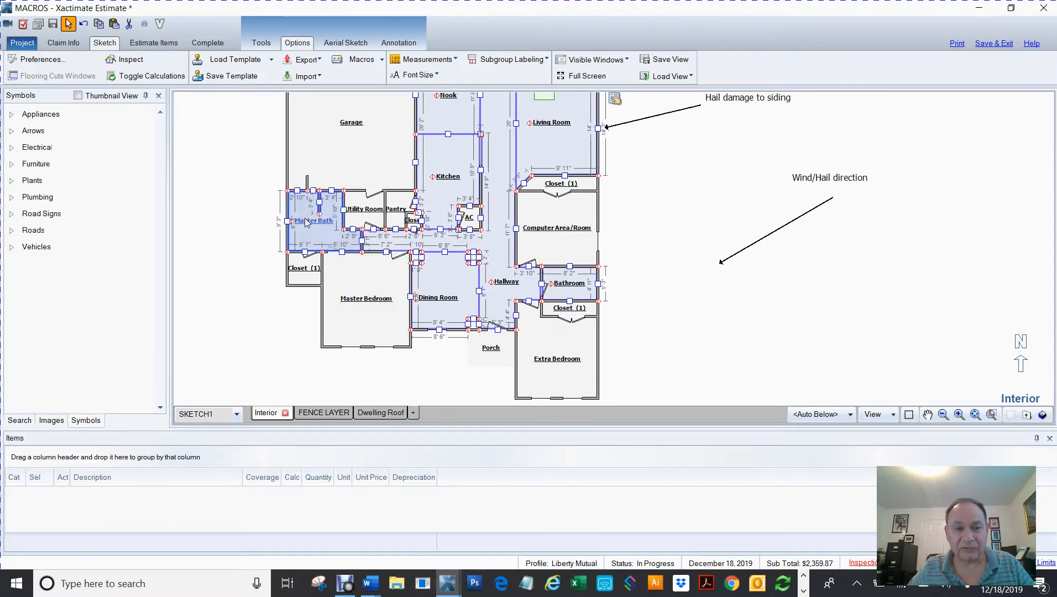
{"action": "left_click", "coordinate": [371, 211], "text": "ctrl"}
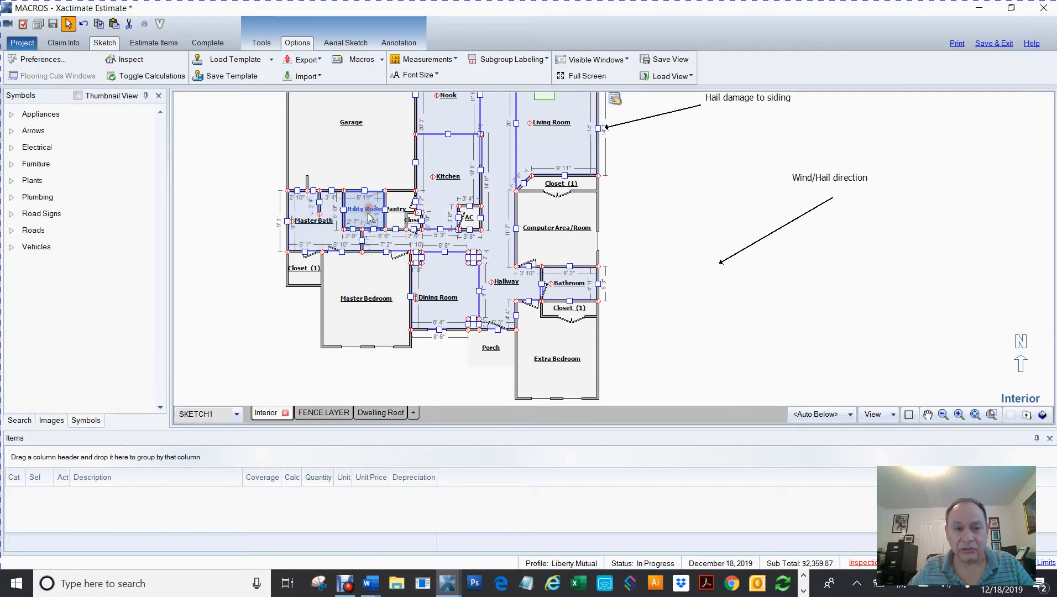
{"action": "left_click", "coordinate": [397, 215], "text": "ctrl"}
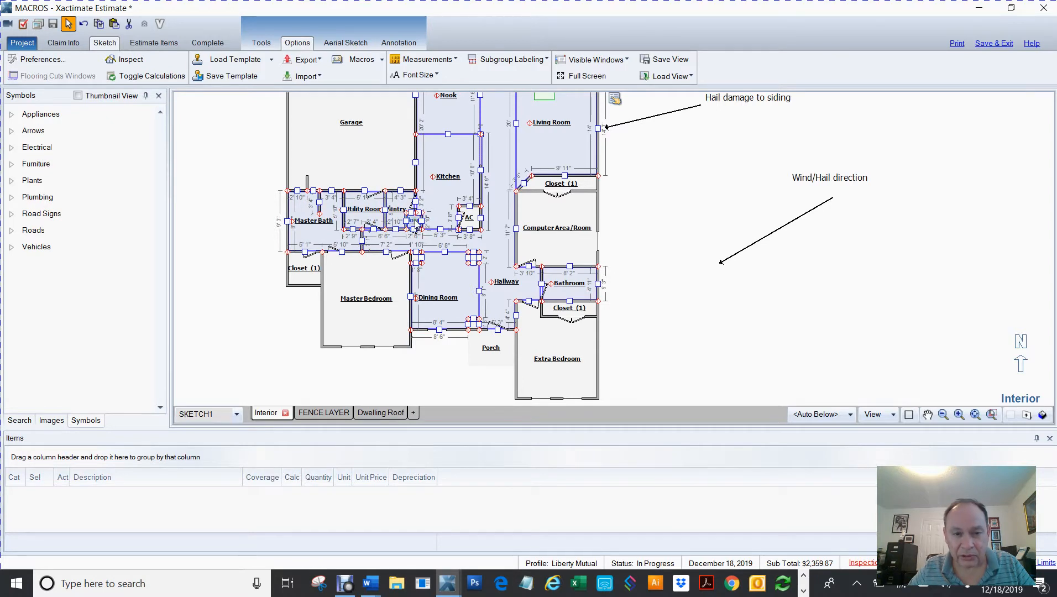
{"action": "left_click", "coordinate": [414, 224], "text": "ctrl"}
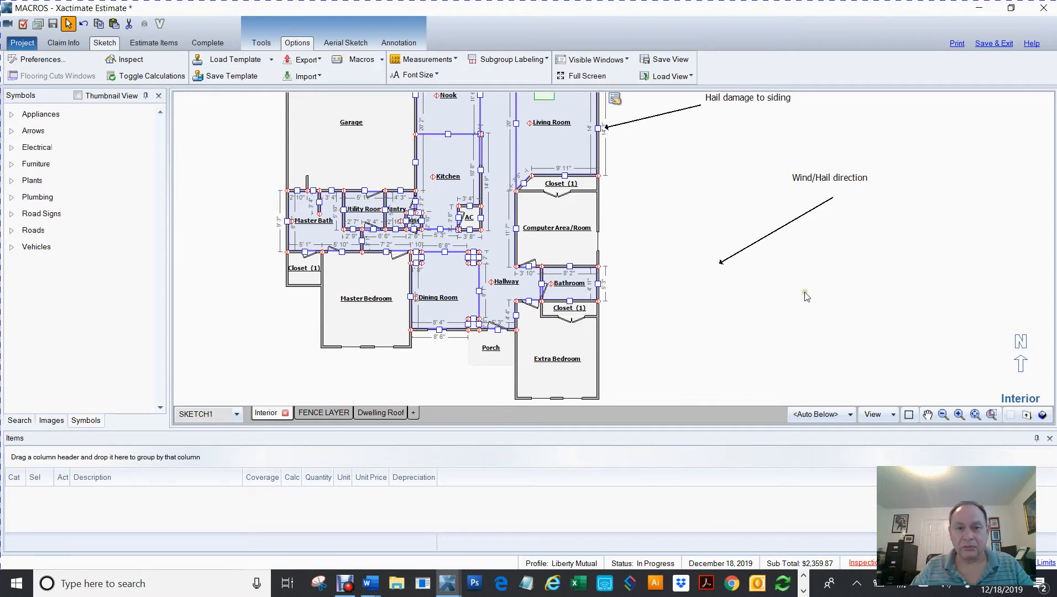
- Apply the REGROUT_TILE and PAINT_WALL macros together to all the selected rooms
{"action": "scroll", "coordinate": [642, 243], "scroll_direction": "up", "scroll_amount": 2}
{"action": "scroll", "coordinate": [642, 243], "scroll_direction": "down", "scroll_amount": 3}
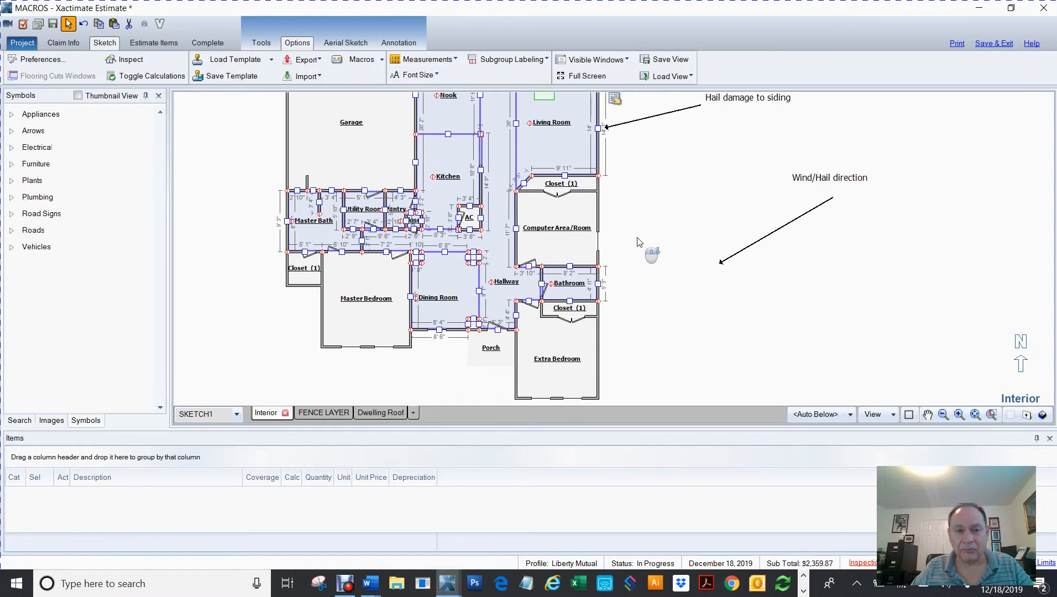
{"action": "left_click", "coordinate": [363, 63]}
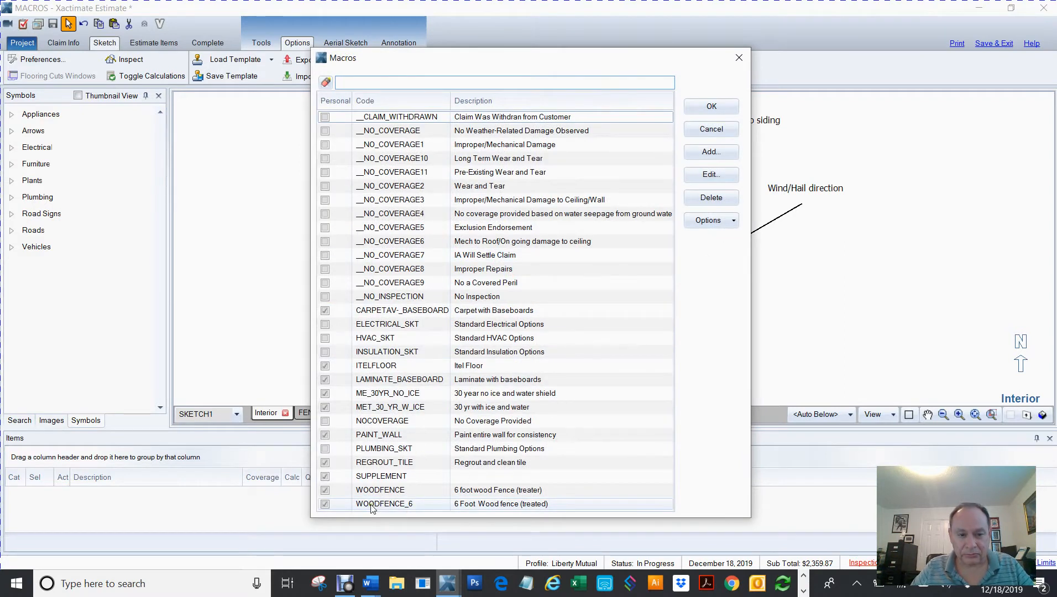
{"action": "left_click", "coordinate": [360, 465]}
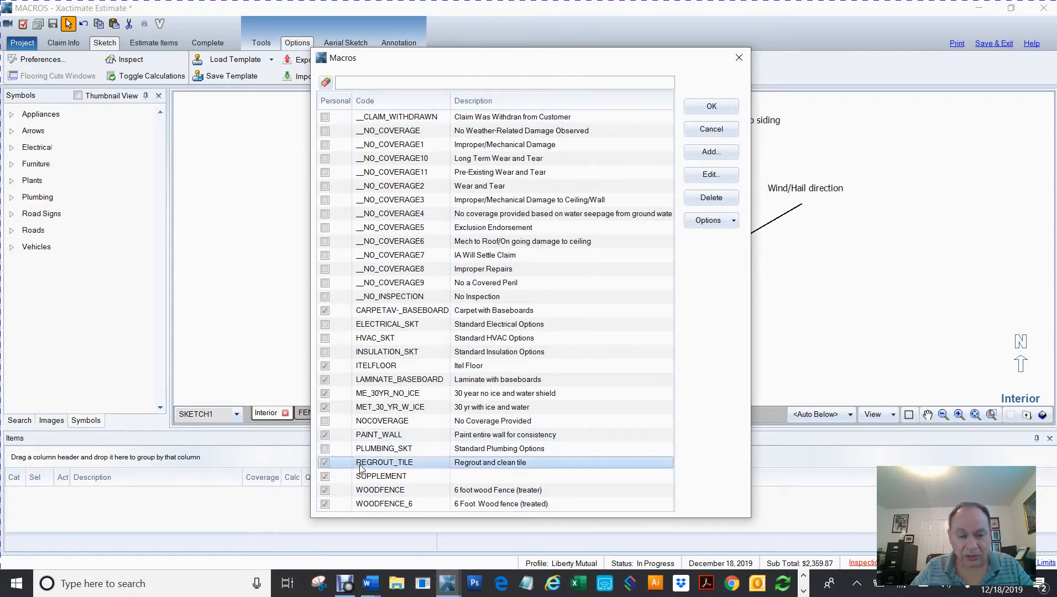
{"action": "left_click", "coordinate": [373, 436], "text": "ctrl"}
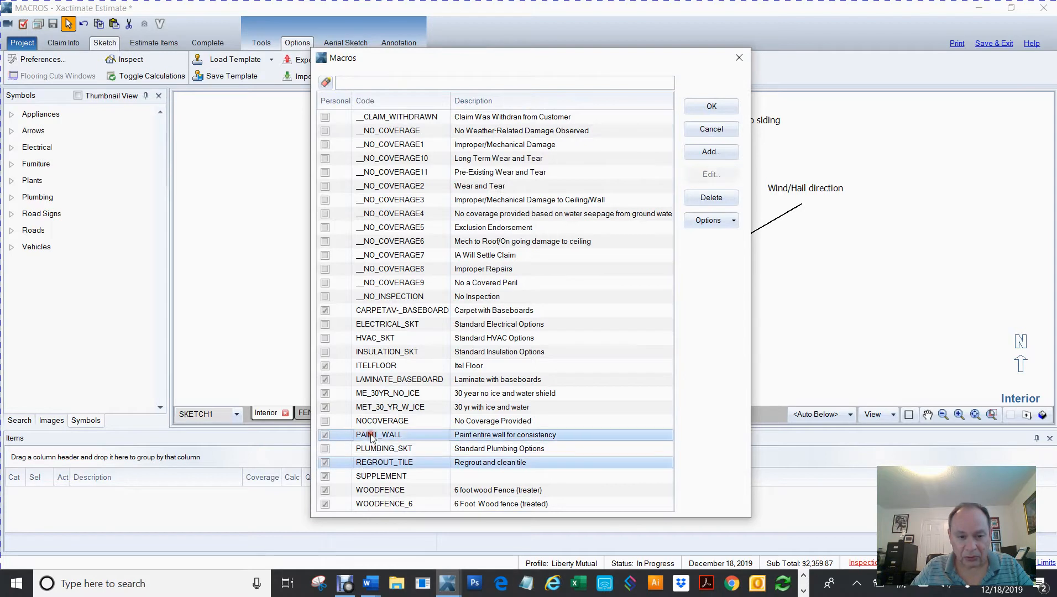
{"action": "left_click", "coordinate": [718, 108]}
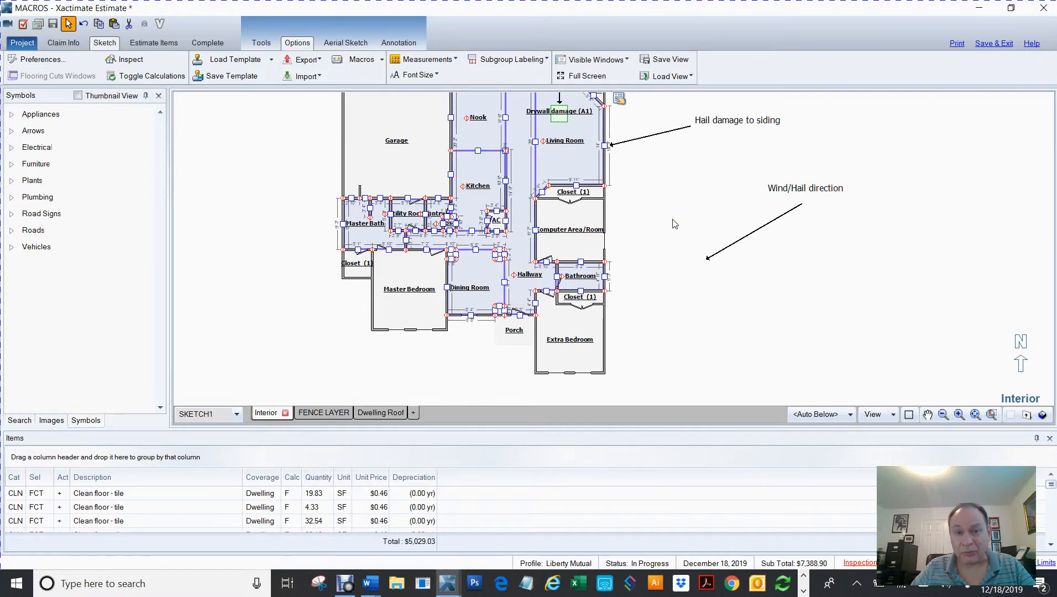
- Apply only the PAINT_WALL macro to the AC room, and clear the room selection
{"action": "left_click", "coordinate": [507, 226]}
{"action": "left_click", "coordinate": [501, 224]}
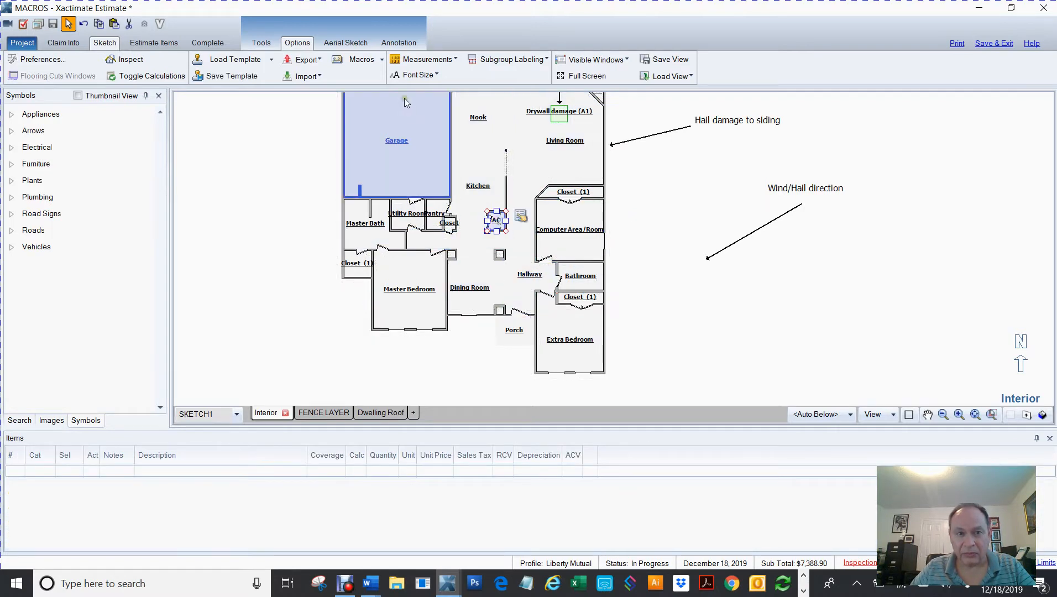
{"action": "left_click", "coordinate": [355, 62]}
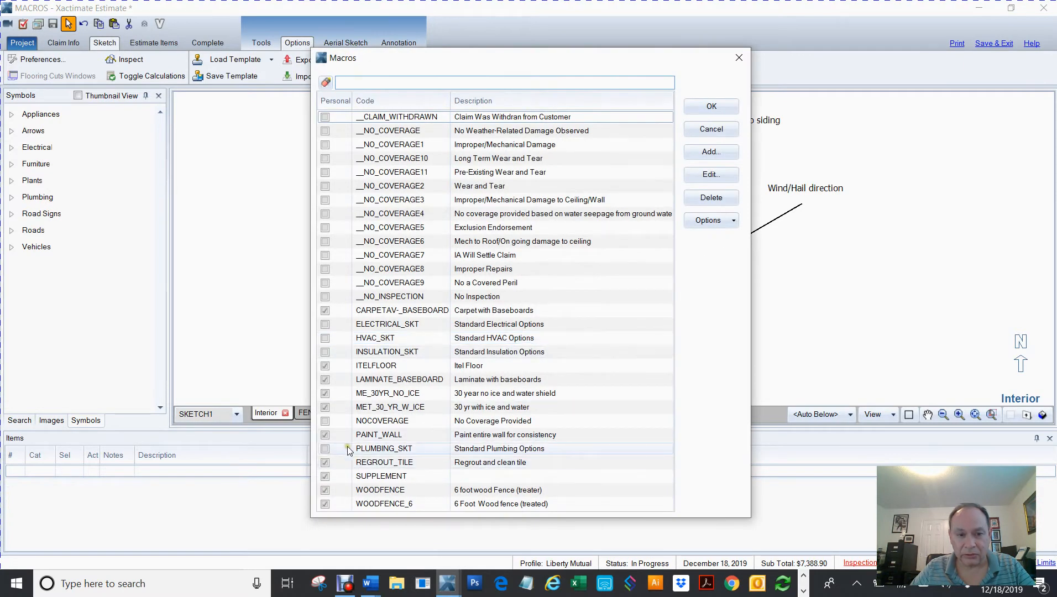
{"action": "left_click", "coordinate": [369, 436]}
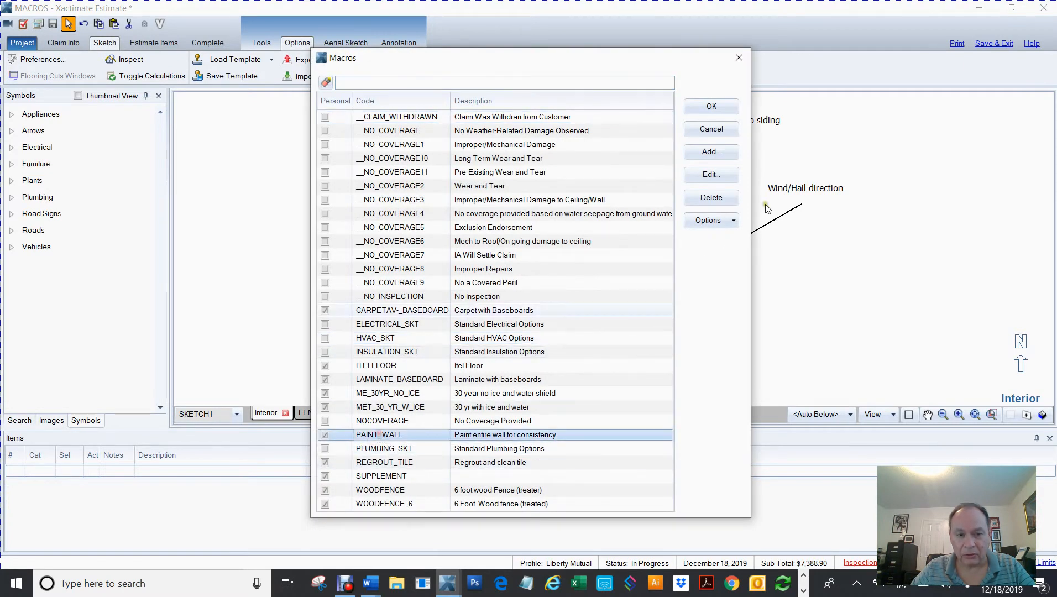
{"action": "left_click", "coordinate": [723, 104]}
{"action": "left_click", "coordinate": [730, 360]}
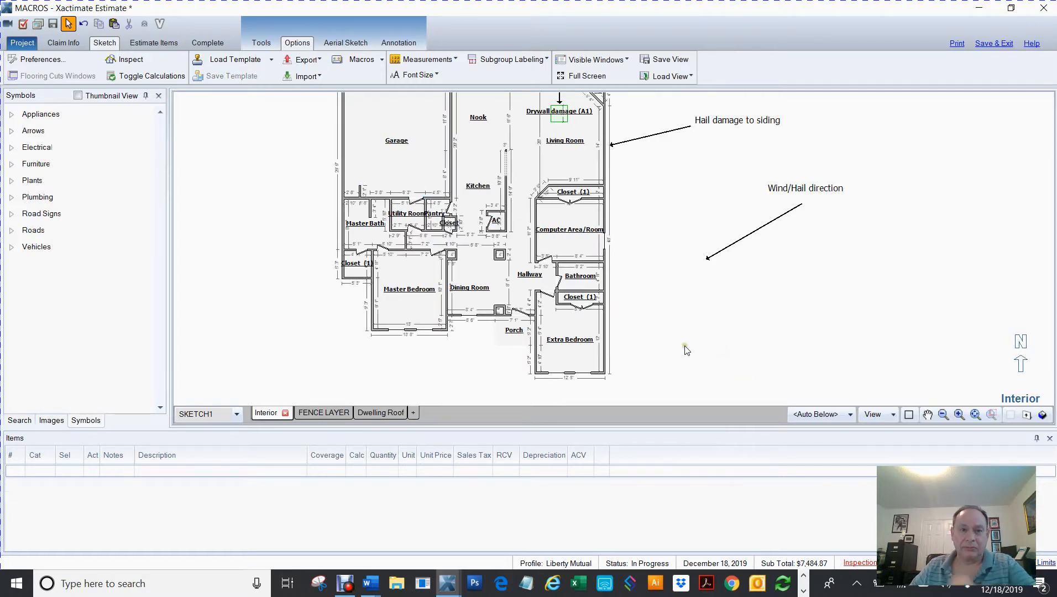
{"action": "middle_click", "coordinate": [665, 225]}
{"action": "left_click_drag", "start_coordinate": [669, 213], "coordinate": [666, 243]}
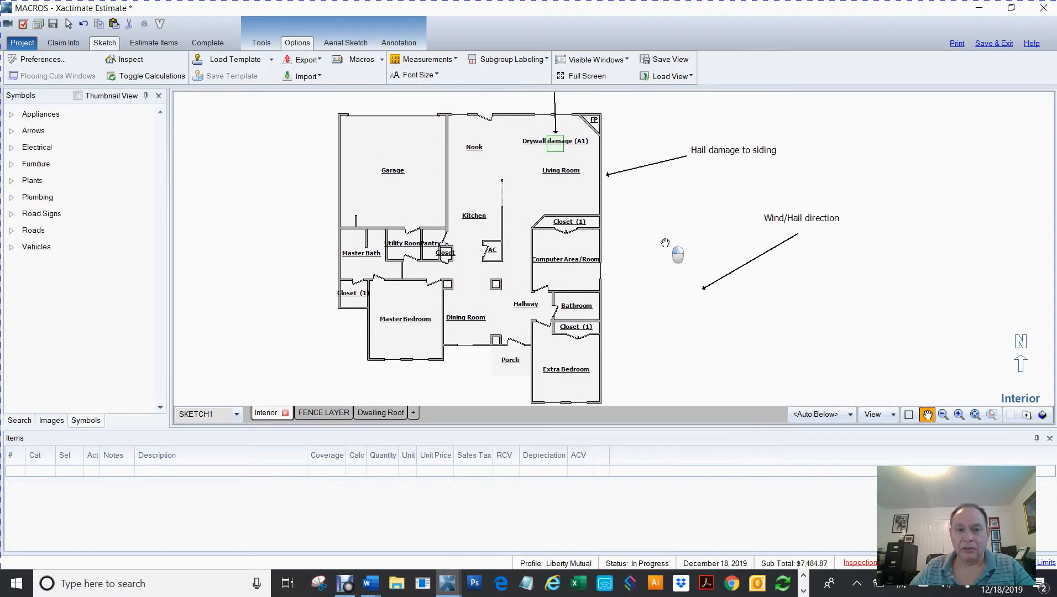
- Apply the ME_30YR_NO_ICE macro to all the roof sections selected together on the Dwelling Roof level
{"action": "scroll", "coordinate": [666, 244], "scroll_direction": "down", "scroll_amount": 1}
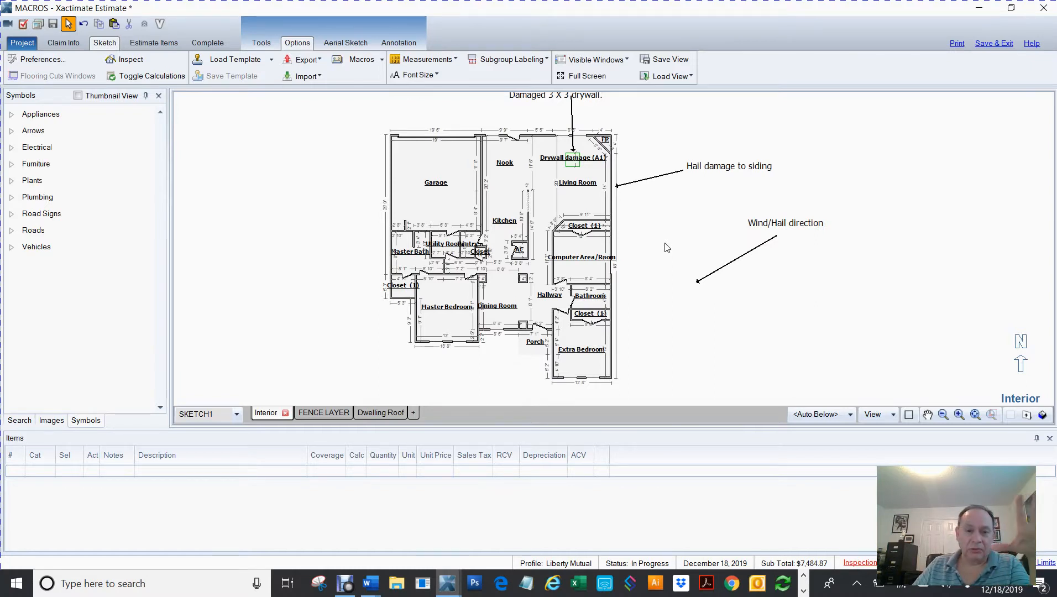
{"action": "left_click", "coordinate": [376, 412]}
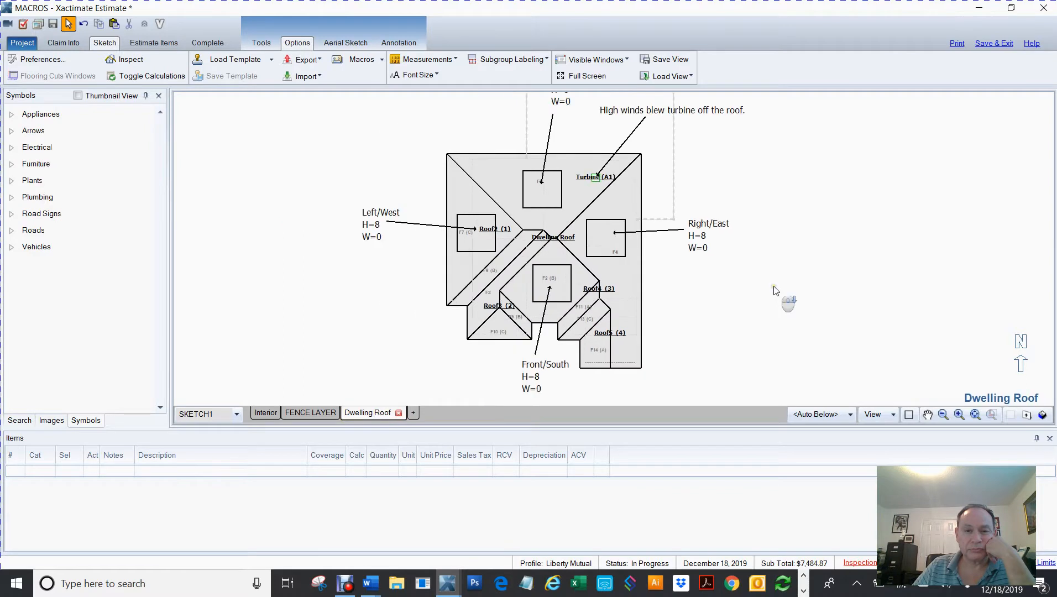
{"action": "mouse_move", "coordinate": [446, 145]}
{"action": "left_mouse_down"}
{"action": "mouse_move", "coordinate": [756, 309]}
{"action": "mouse_move", "coordinate": [776, 375]}
{"action": "left_mouse_up"}
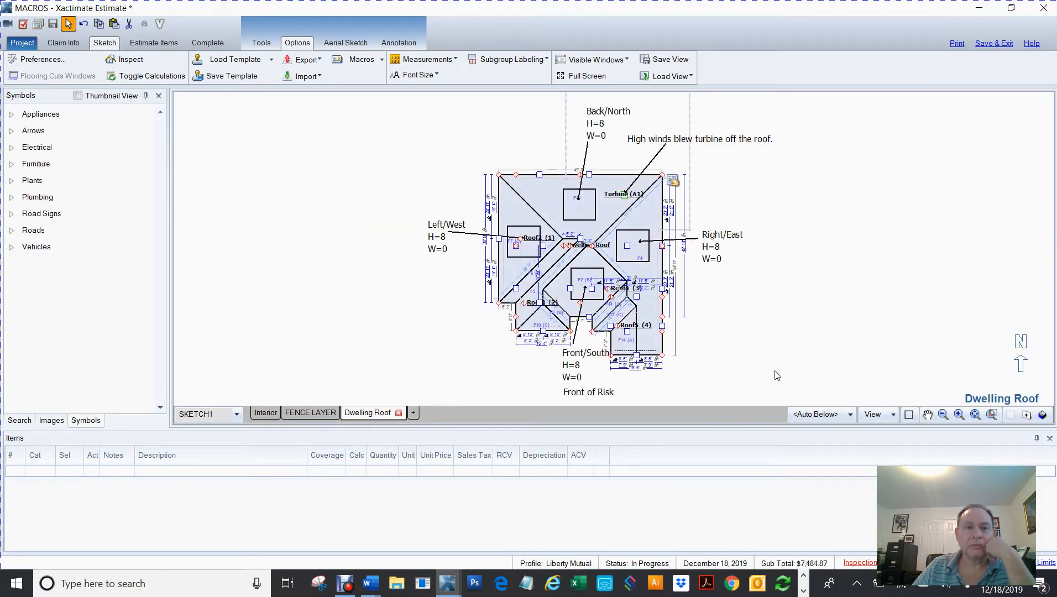
{"action": "left_click", "coordinate": [365, 63]}
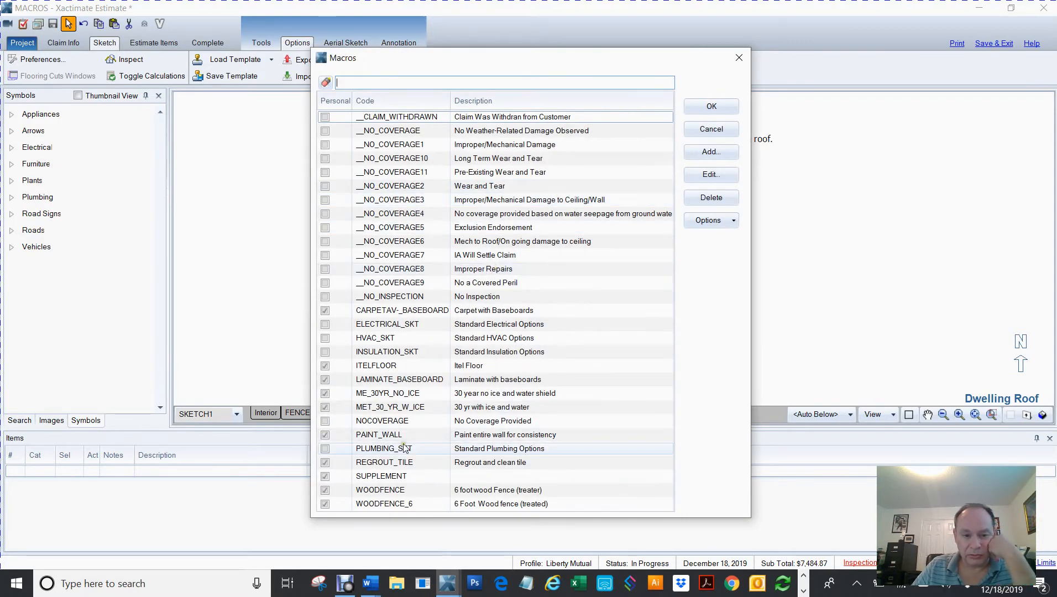
{"action": "left_click", "coordinate": [407, 395]}
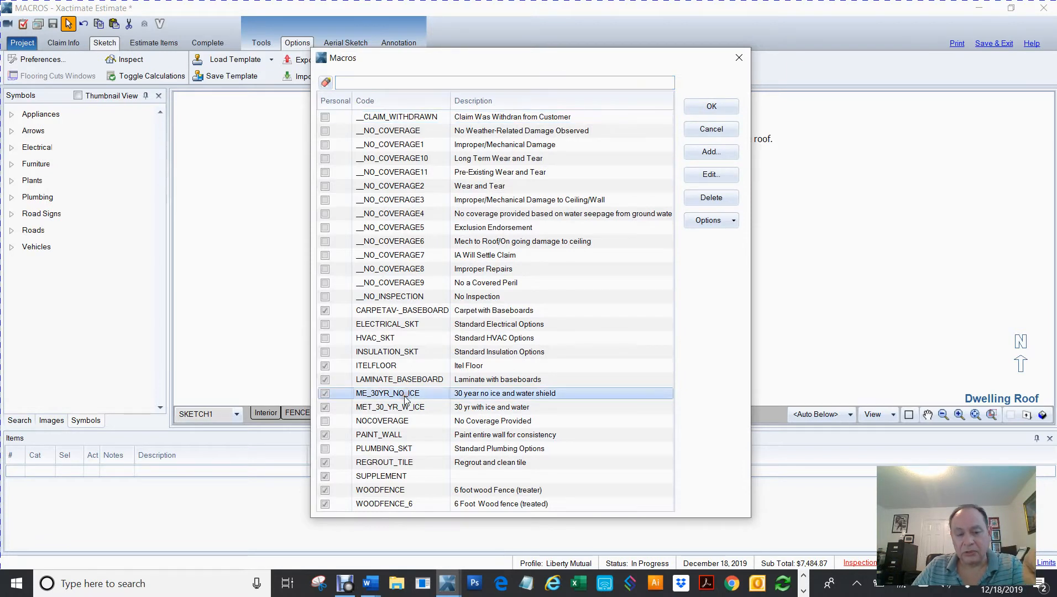
{"action": "left_click", "coordinate": [712, 109]}
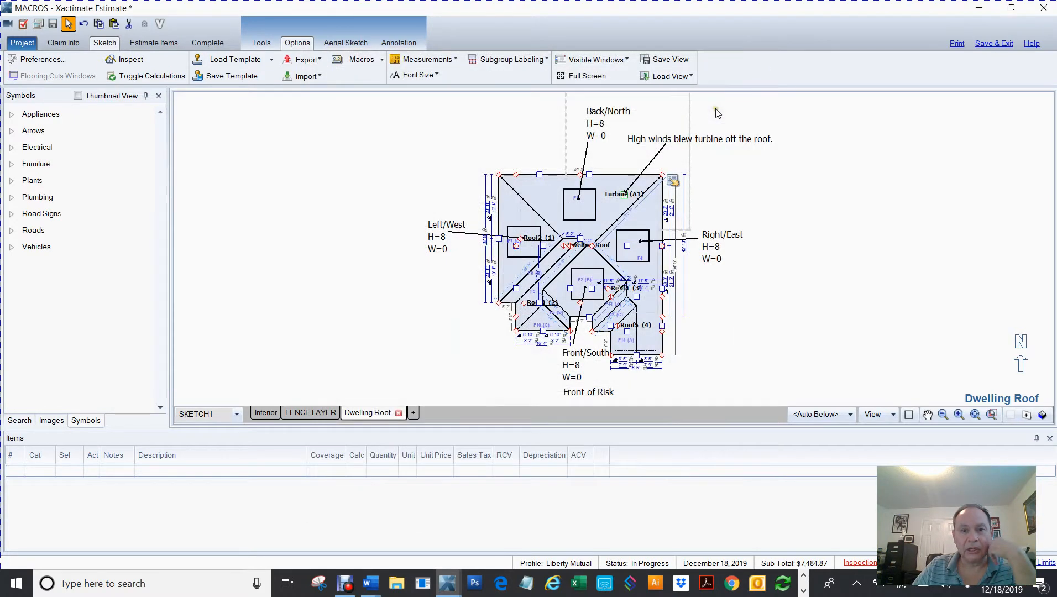
- Show the estimate items of the Dwelling Roof group to review what the roof macro added
{"action": "left_click", "coordinate": [157, 41]}
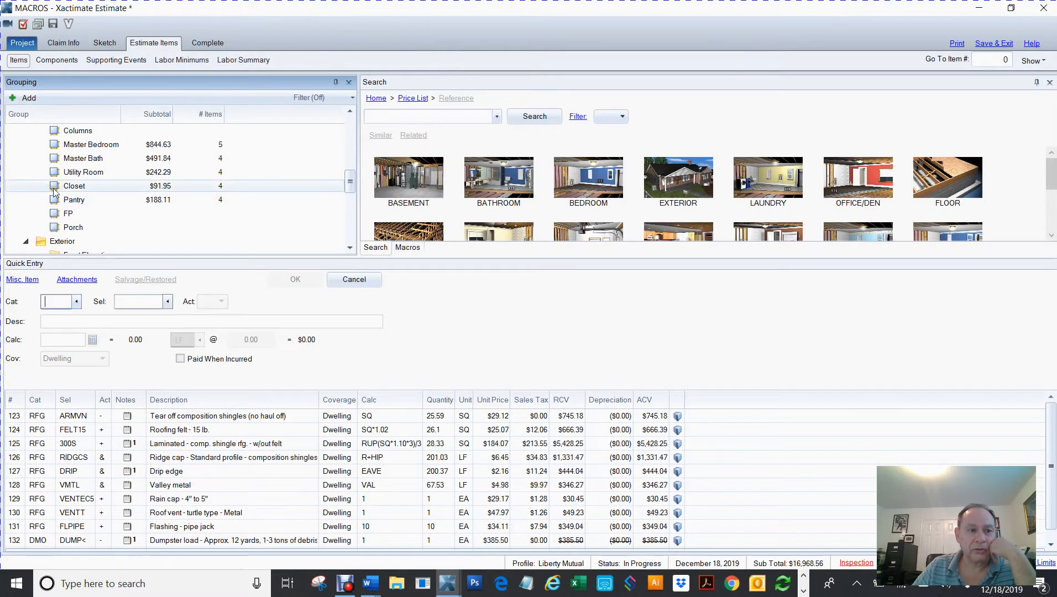
{"action": "scroll", "coordinate": [55, 191], "scroll_direction": "down", "scroll_amount": 1}
{"action": "scroll", "coordinate": [55, 190], "scroll_direction": "up", "scroll_amount": 2}
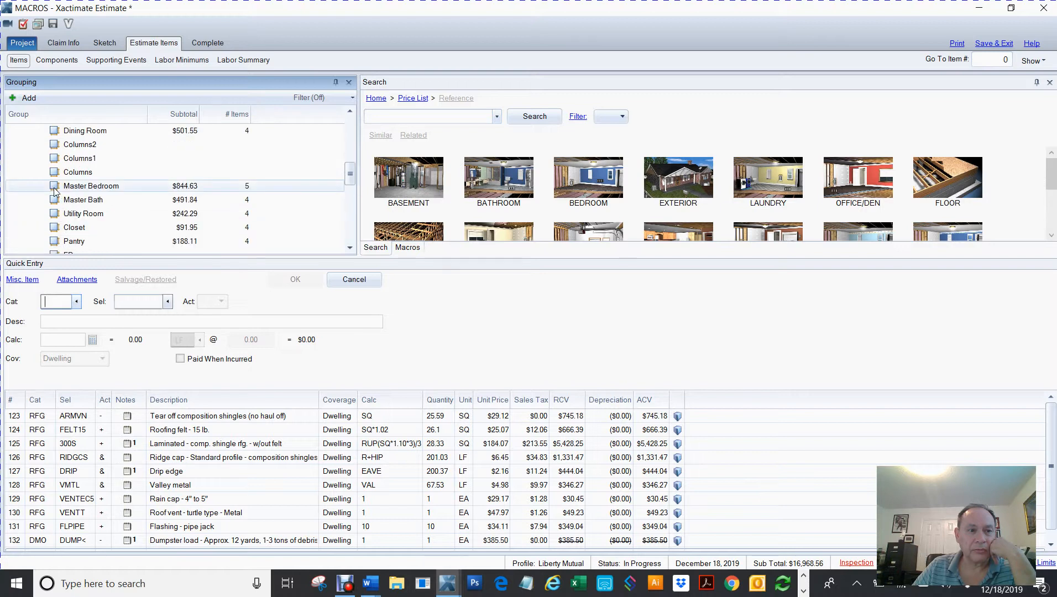
{"action": "left_click_drag", "start_coordinate": [350, 167], "coordinate": [353, 122]}
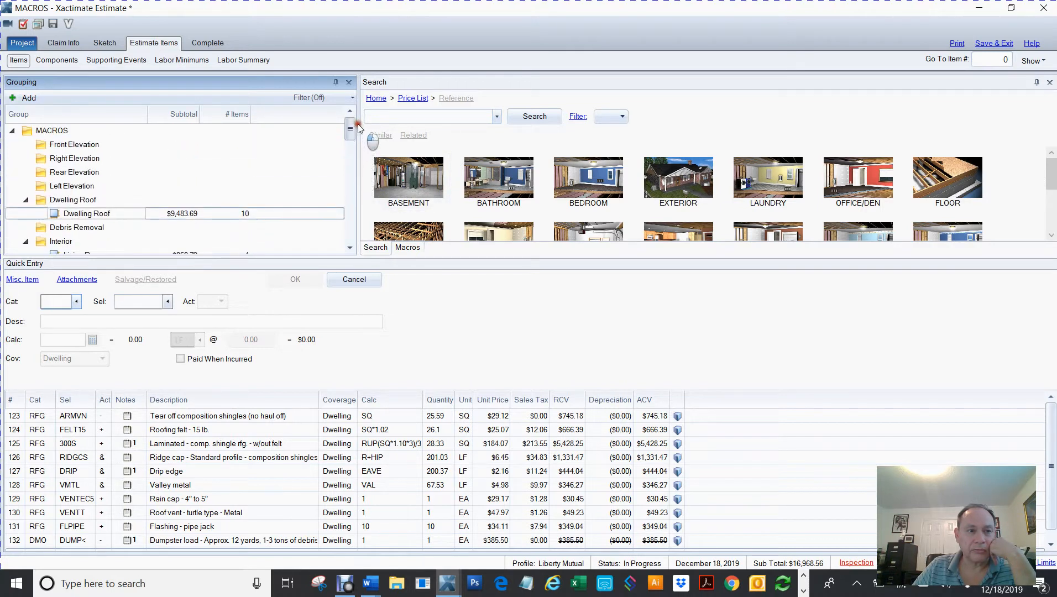
{"action": "left_click", "coordinate": [86, 211]}
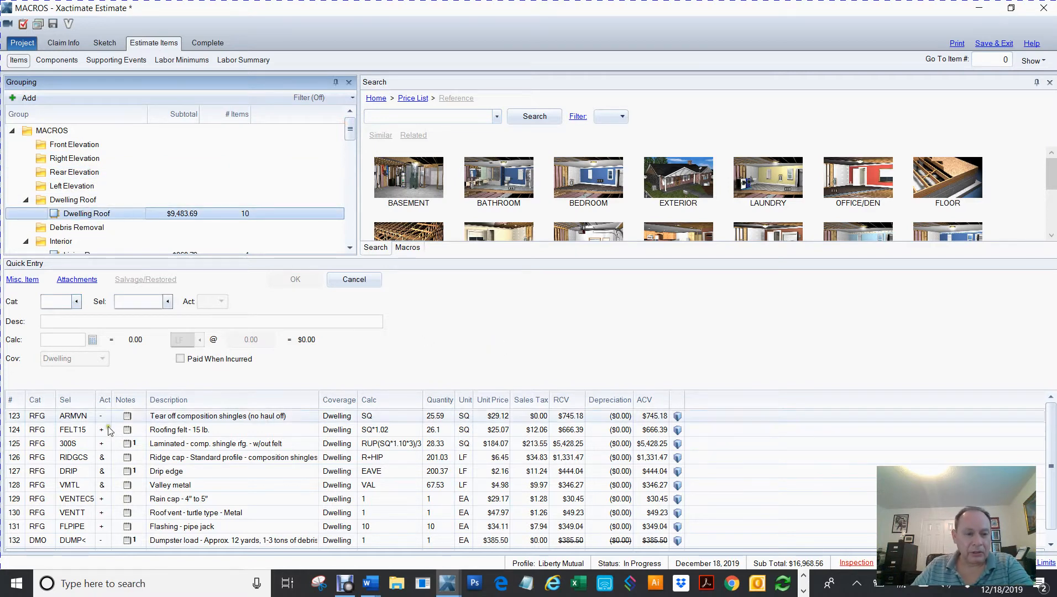
- Read the note attached to the laminated composition shingle item, and close it
{"action": "mouse_move", "coordinate": [129, 445]}
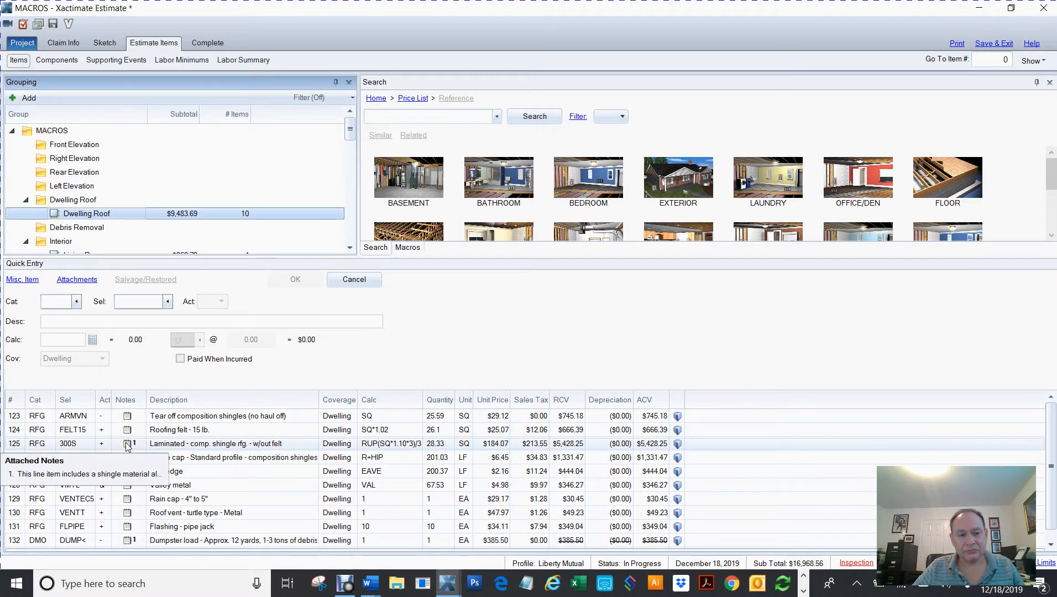
{"action": "left_click", "coordinate": [128, 445]}
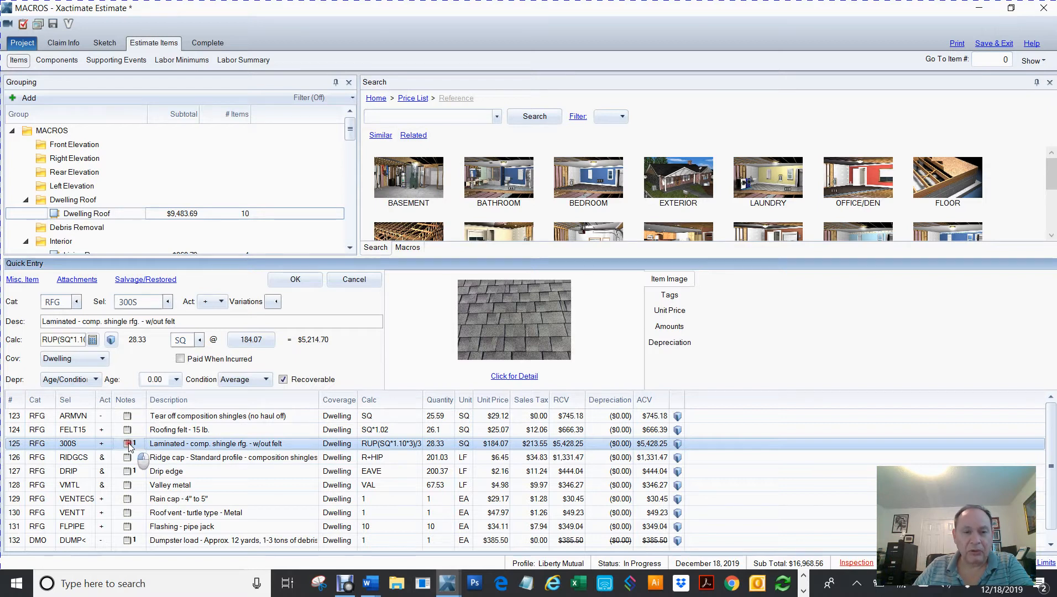
{"action": "left_click", "coordinate": [128, 444]}
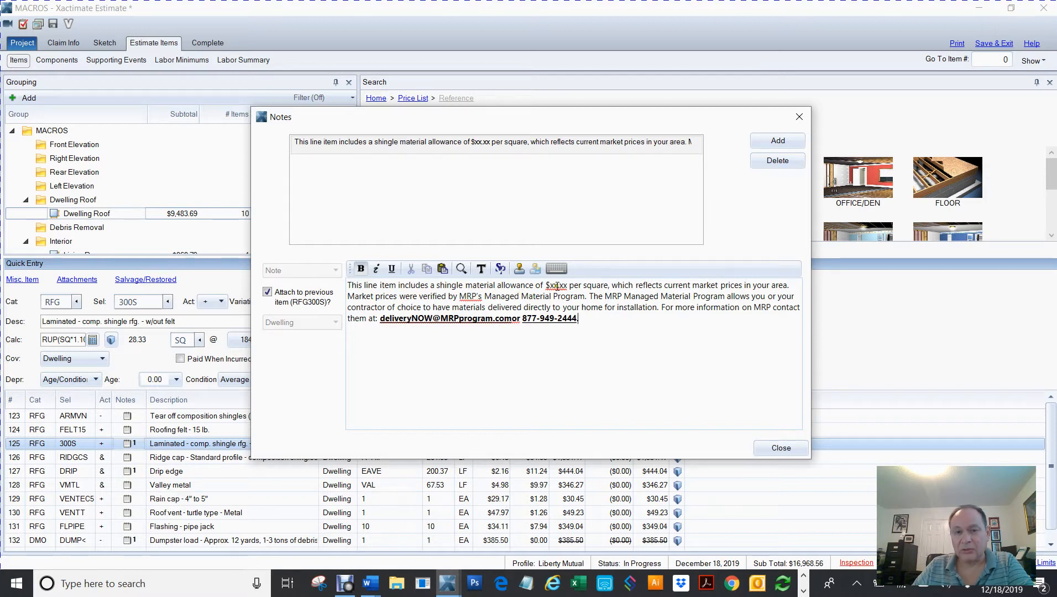
{"action": "left_click", "coordinate": [780, 449]}
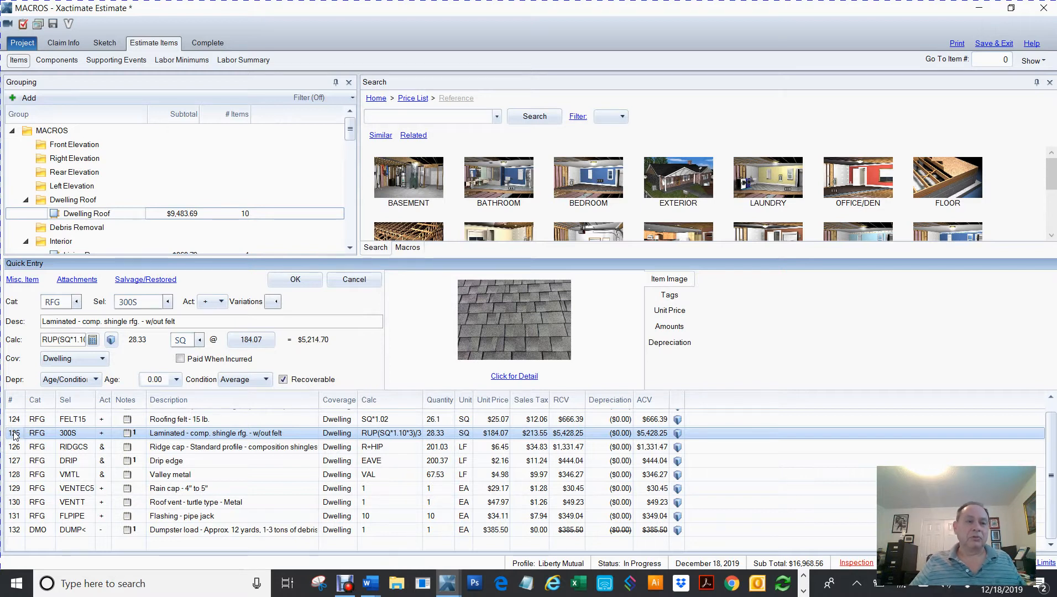
- Set the unit price of the RFG300 laminated comp. shingle material component to $85
{"action": "left_click", "coordinate": [57, 61]}
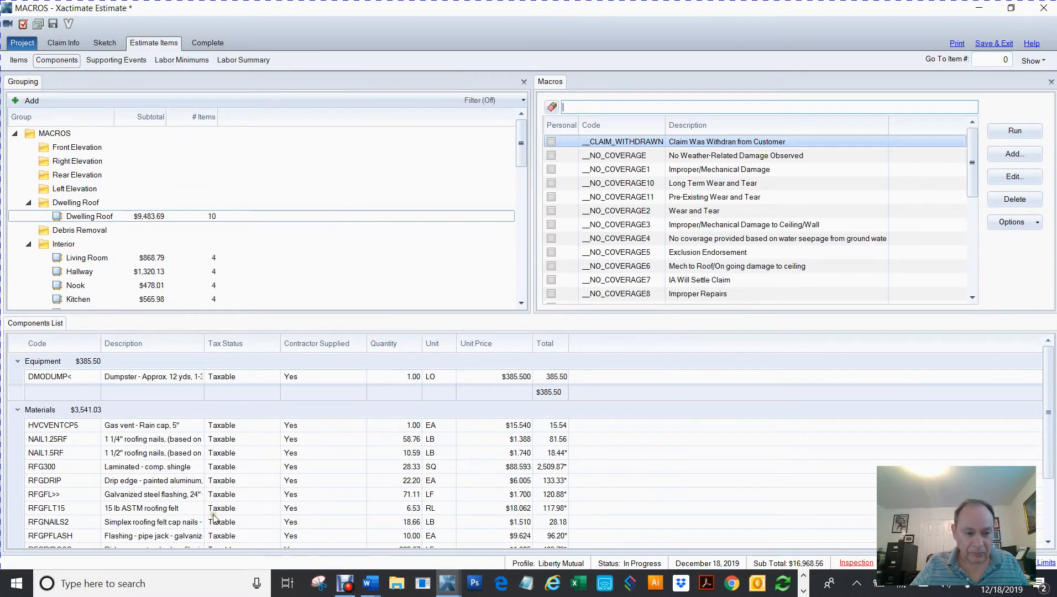
{"action": "left_click", "coordinate": [61, 467]}
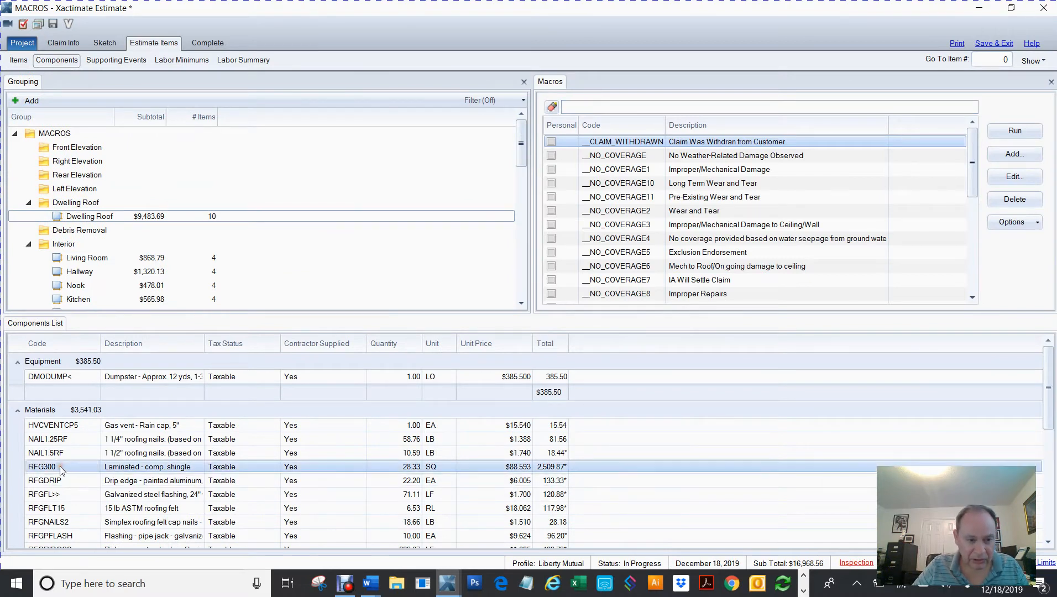
{"action": "left_click", "coordinate": [517, 469]}
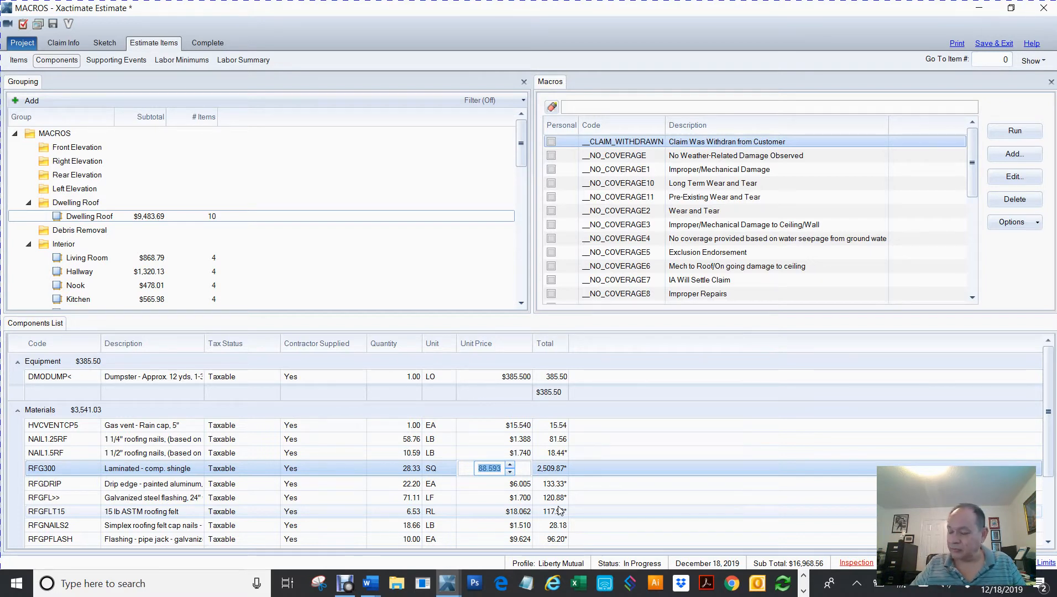
{"action": "type", "text": "85"}
{"action": "key", "text": "Return"}
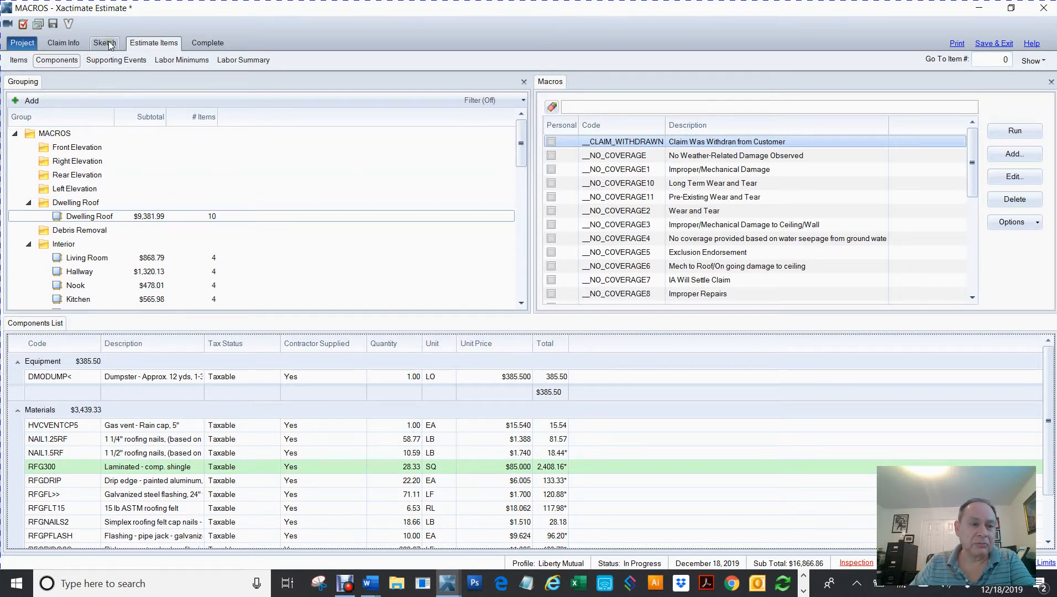
- Replace the $xx.xx placeholder in the laminated shingle item's note with the material allowance of $85.00
{"action": "left_click", "coordinate": [20, 62]}
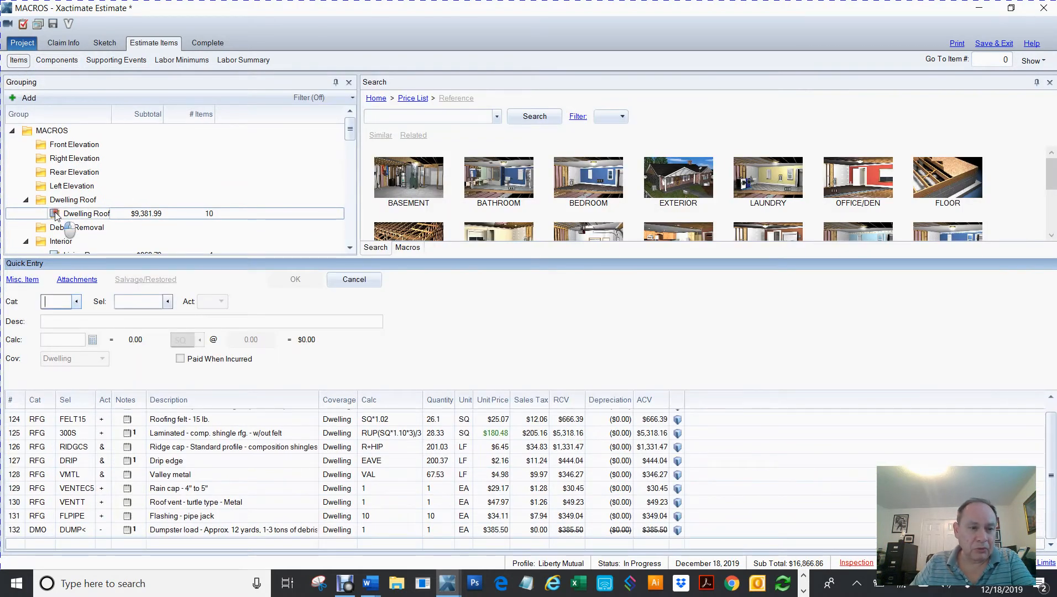
{"action": "left_click", "coordinate": [55, 214]}
{"action": "left_click", "coordinate": [9, 434]}
{"action": "left_click", "coordinate": [128, 434]}
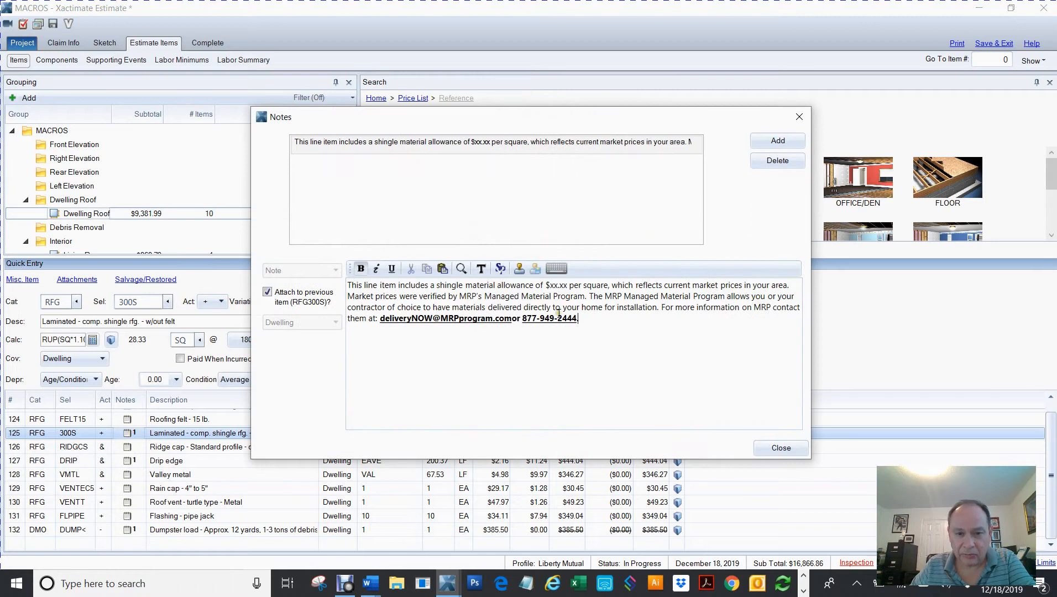
{"action": "left_click", "coordinate": [548, 285]}
{"action": "double_click", "coordinate": [558, 285]}
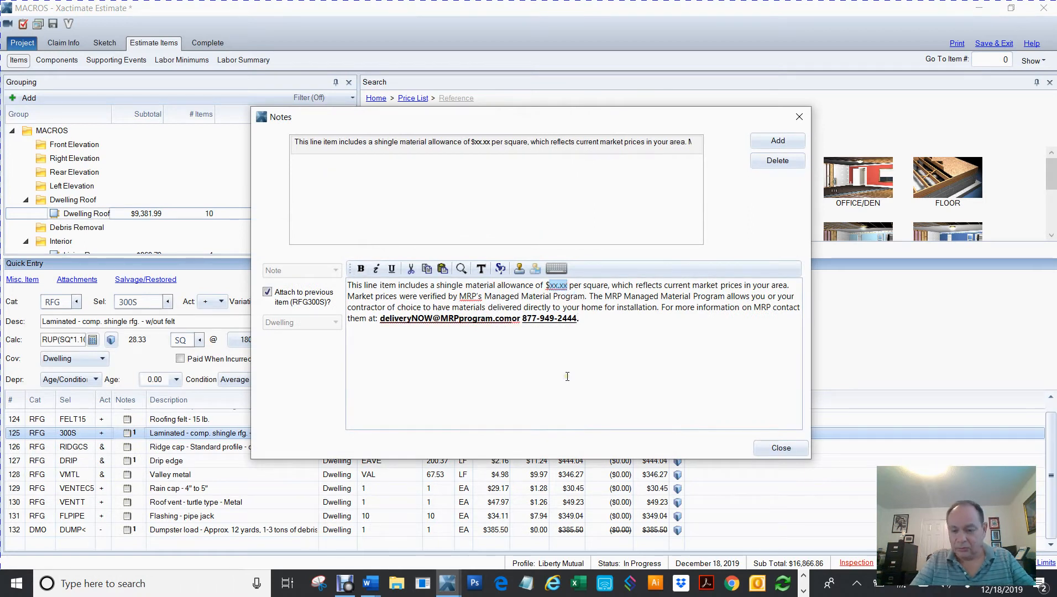
{"action": "type", "text": "85.00"}
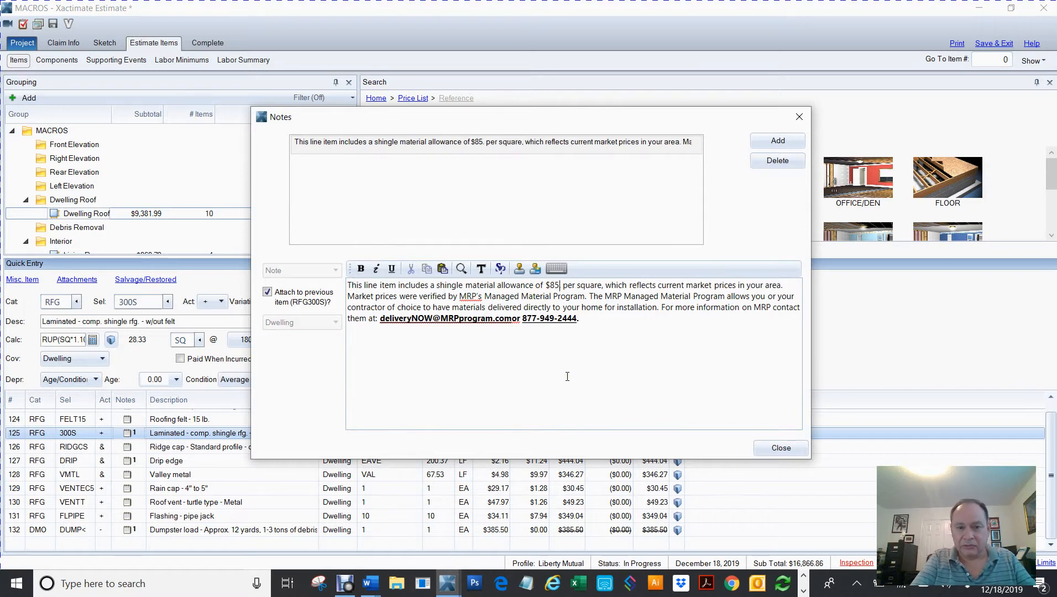
{"action": "left_click", "coordinate": [781, 449]}
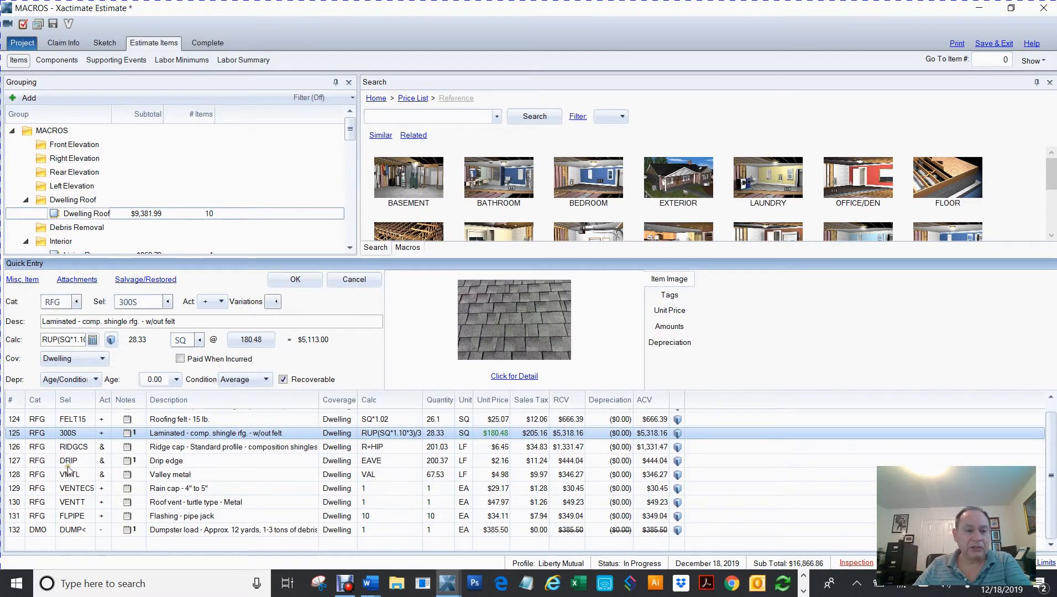
- Review the note attached to the drip edge item, and close it
{"action": "left_click", "coordinate": [13, 462]}
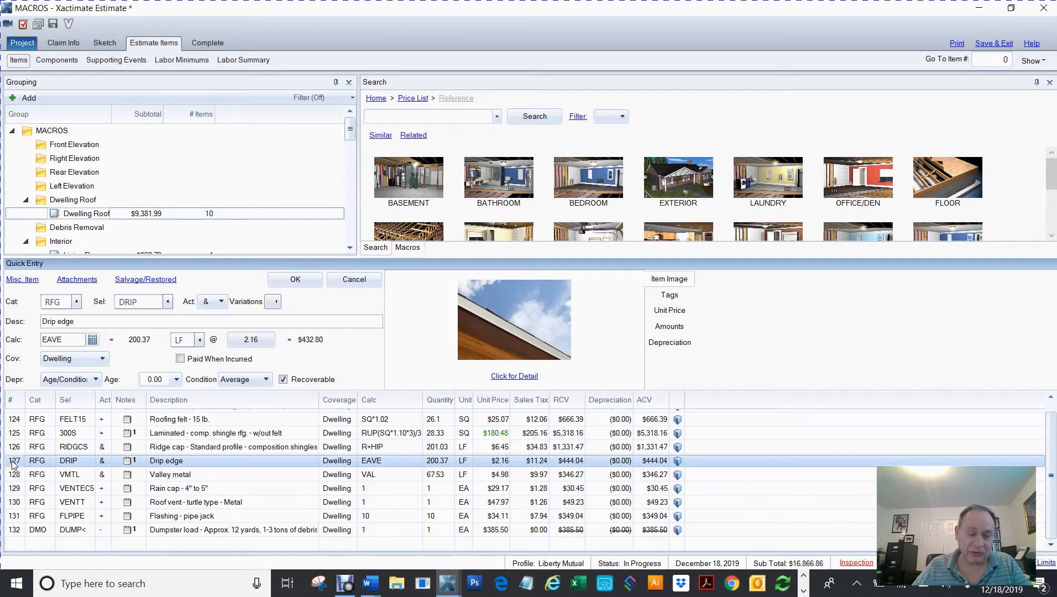
{"action": "left_click", "coordinate": [128, 461]}
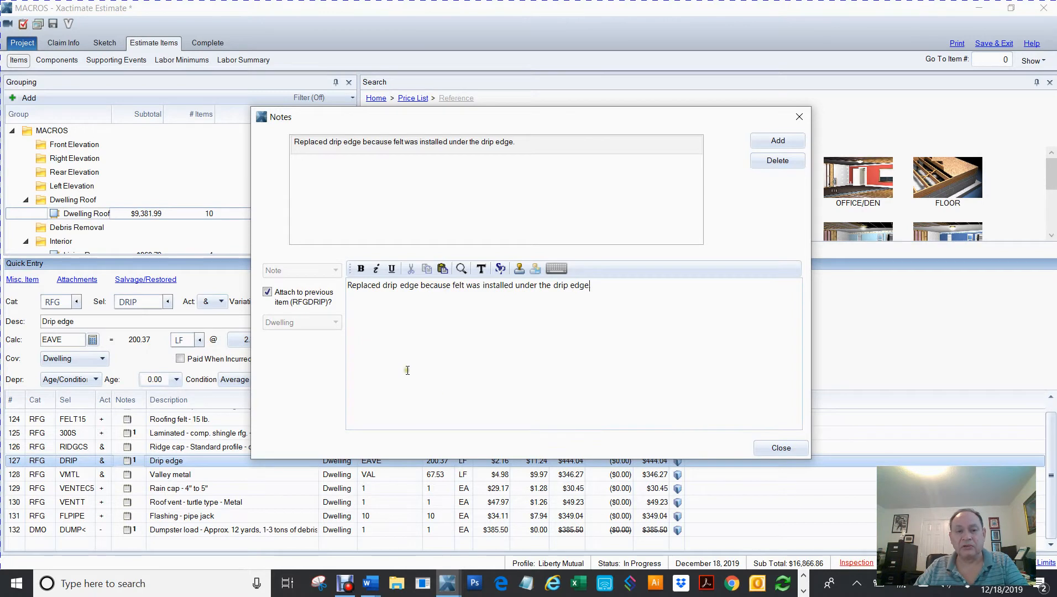
{"action": "type", "text": "."}
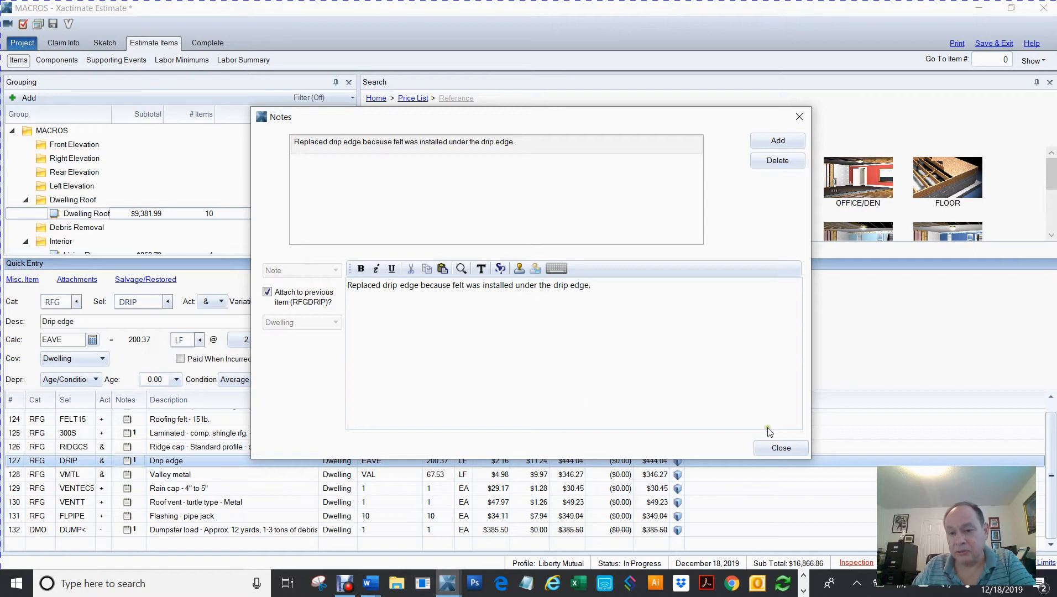
{"action": "left_click", "coordinate": [779, 449]}
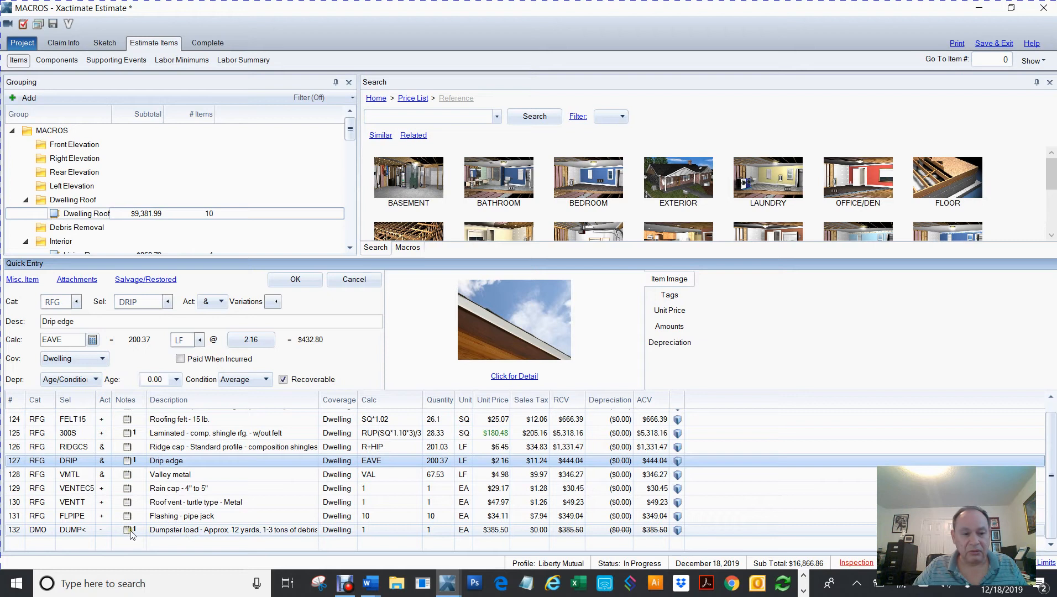
- Review the dumpster load item and its attached note, and close the note
{"action": "left_click", "coordinate": [15, 531]}
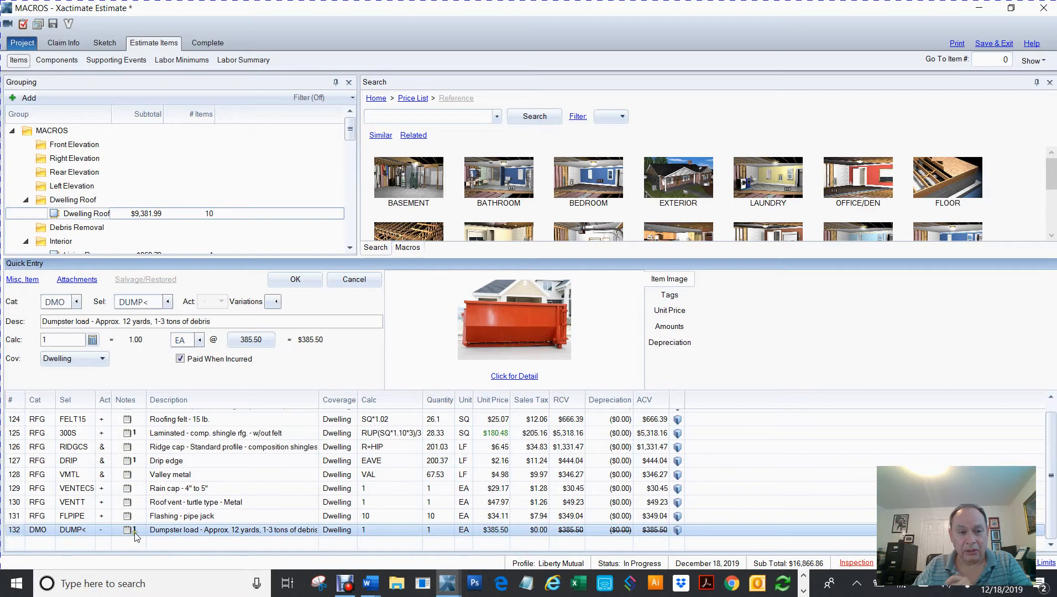
{"action": "mouse_move", "coordinate": [135, 533]}
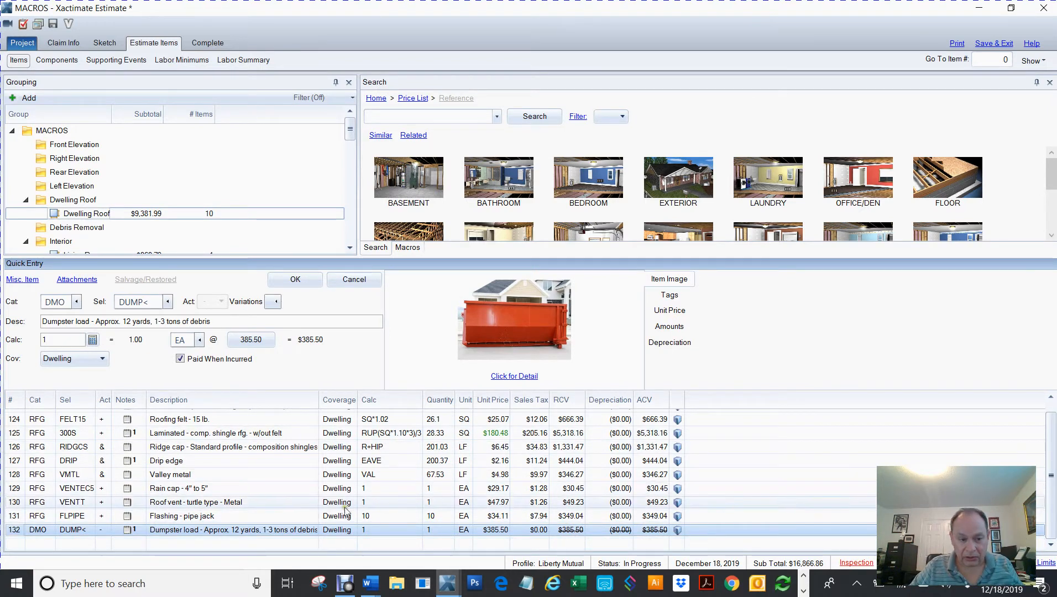
{"action": "left_click", "coordinate": [128, 531]}
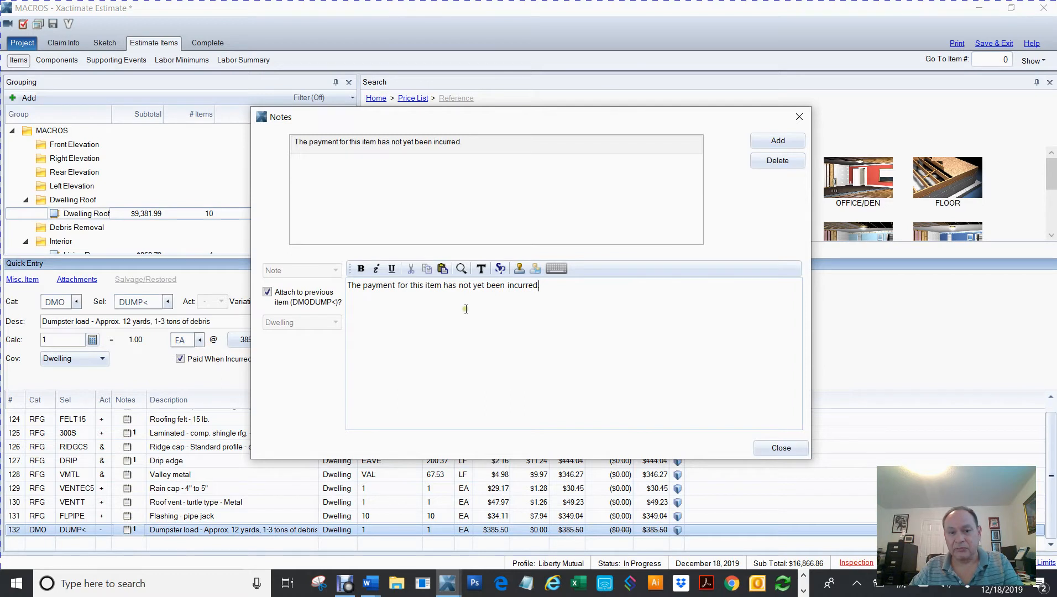
{"action": "left_click", "coordinate": [782, 449]}
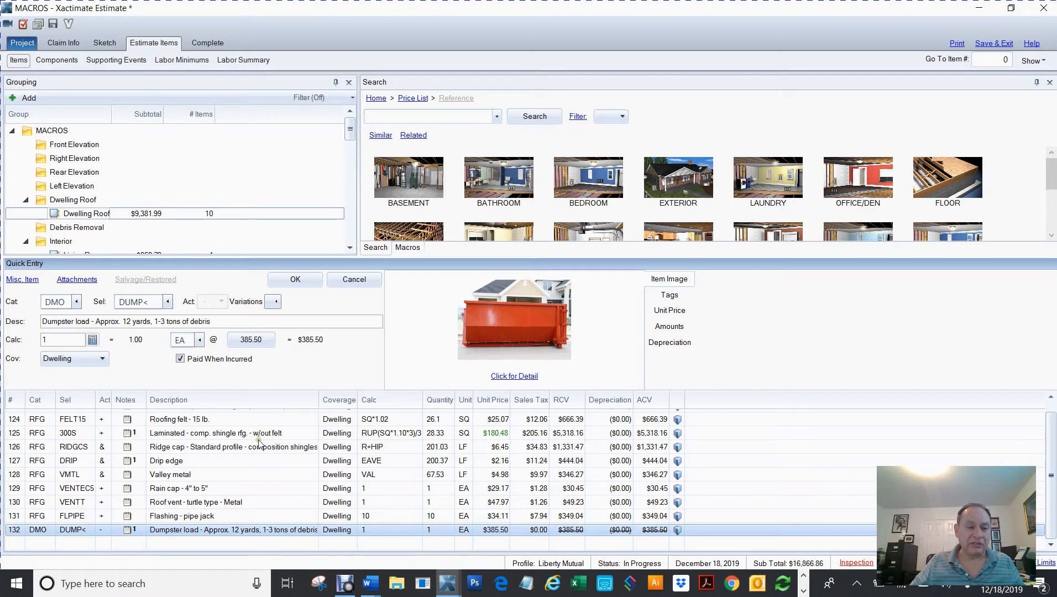
- Look over the roof line items, and examine the Summary for Dwelling enlarged in the Summary Totals Report preview
{"action": "scroll", "coordinate": [260, 444], "scroll_direction": "up", "scroll_amount": 1}
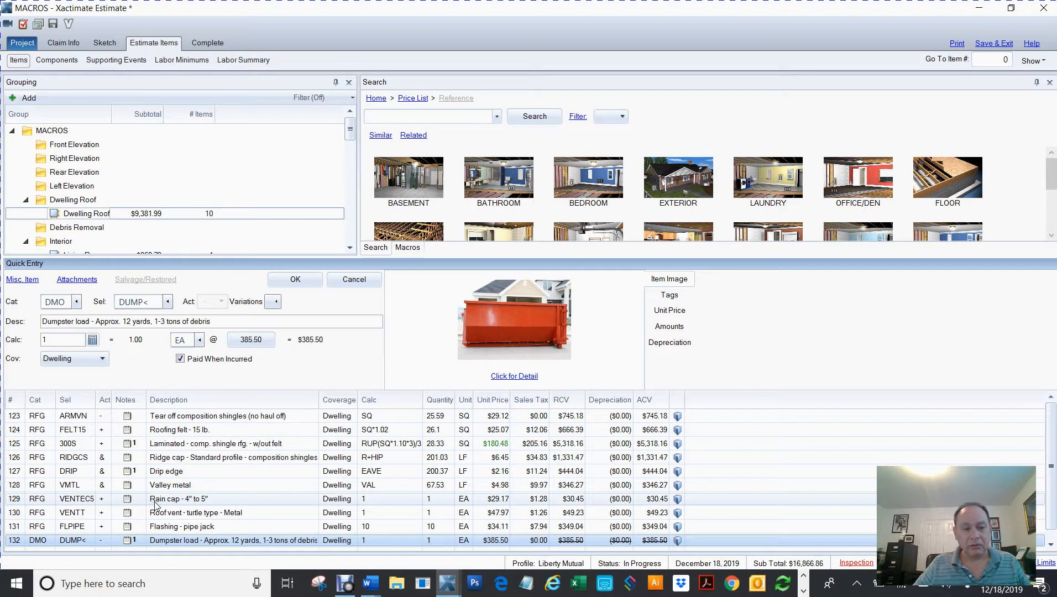
{"action": "scroll", "coordinate": [156, 504], "scroll_direction": "down", "scroll_amount": 1}
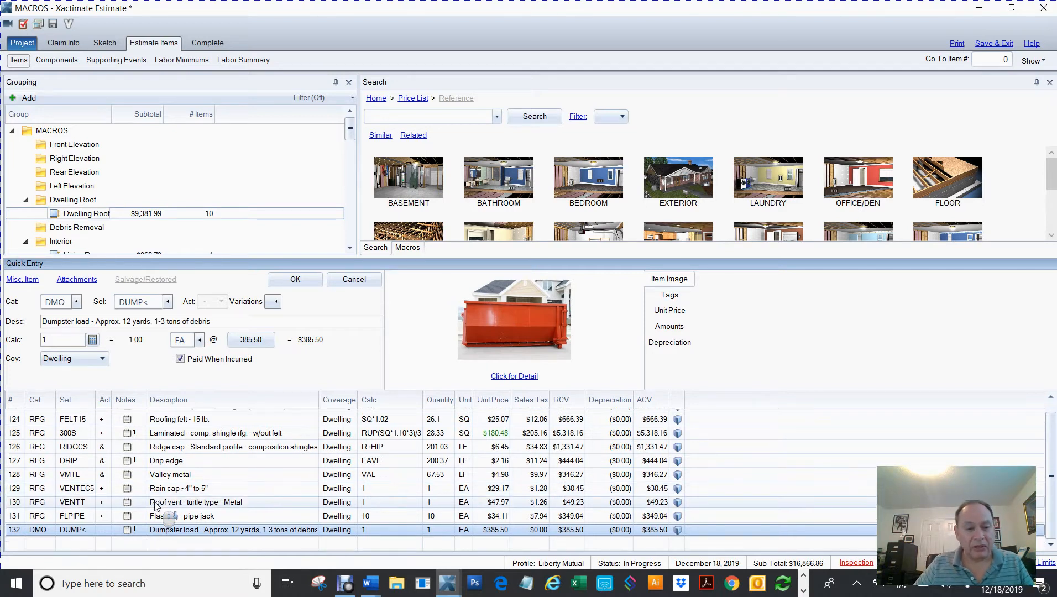
{"action": "left_click", "coordinate": [15, 477]}
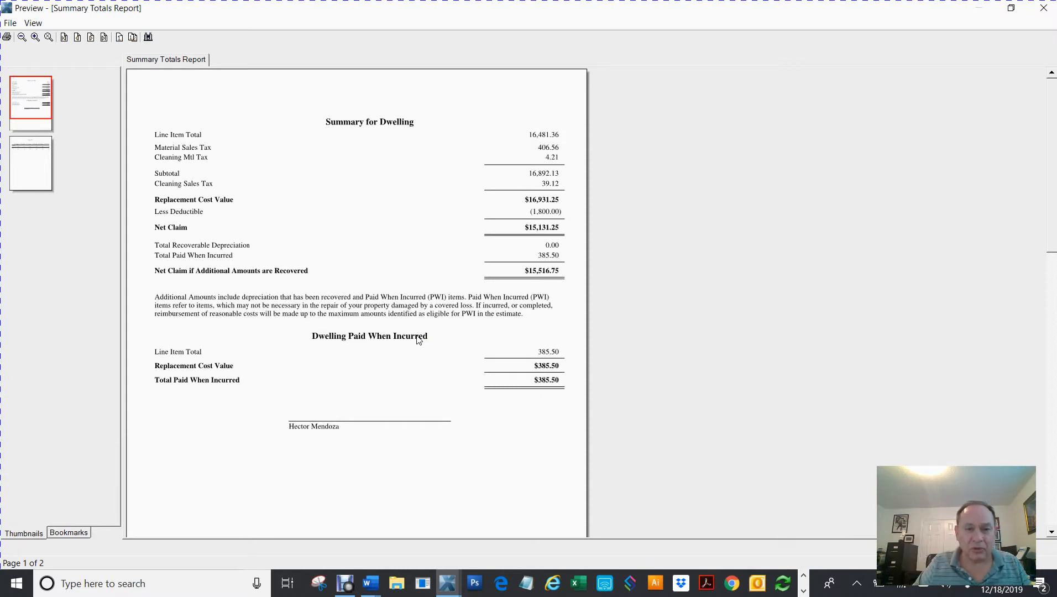
{"action": "left_click", "coordinate": [552, 228]}
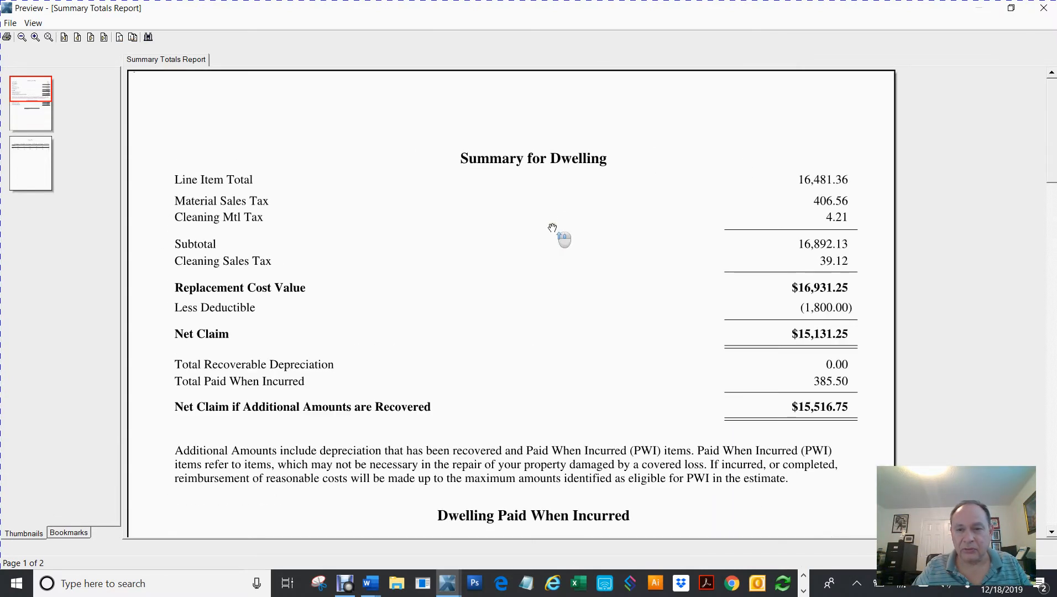
- Review the Summary for Dwelling and the Dwelling Paid When Incurred section of the Summary Totals Report
{"action": "scroll", "coordinate": [553, 233], "scroll_direction": "down", "scroll_amount": 2}
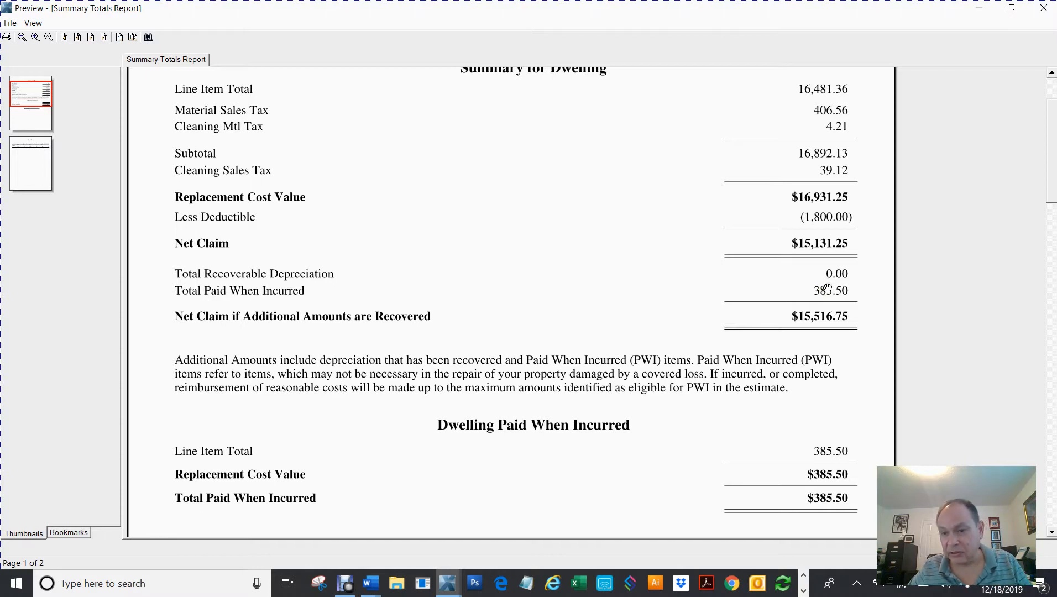
{"action": "scroll", "coordinate": [827, 289], "scroll_direction": "down", "scroll_amount": 3}
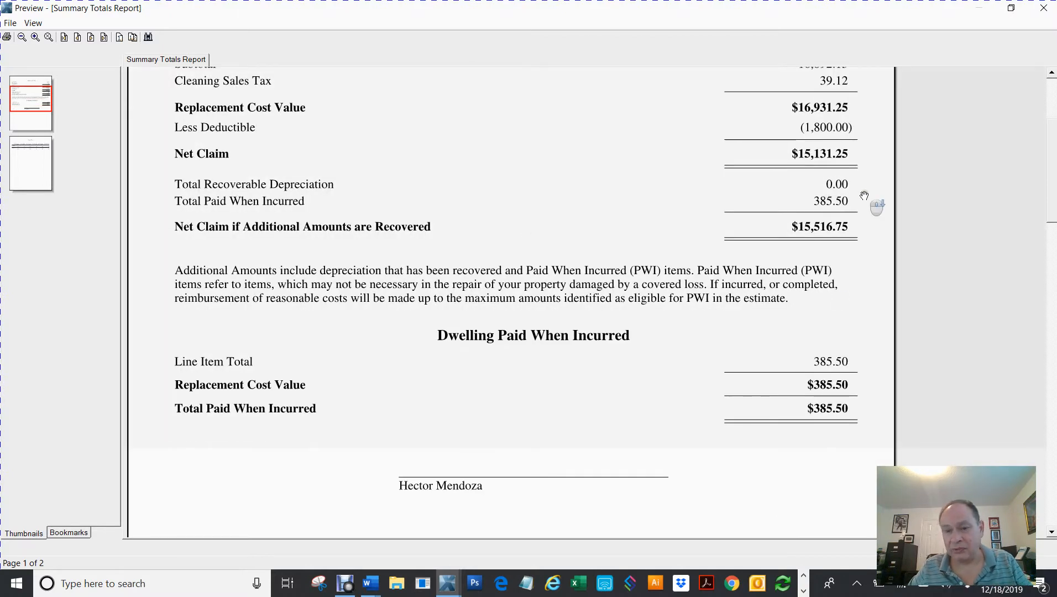
{"action": "scroll", "coordinate": [864, 196], "scroll_direction": "down", "scroll_amount": 2}
{"action": "scroll", "coordinate": [864, 195], "scroll_direction": "up", "scroll_amount": 1}
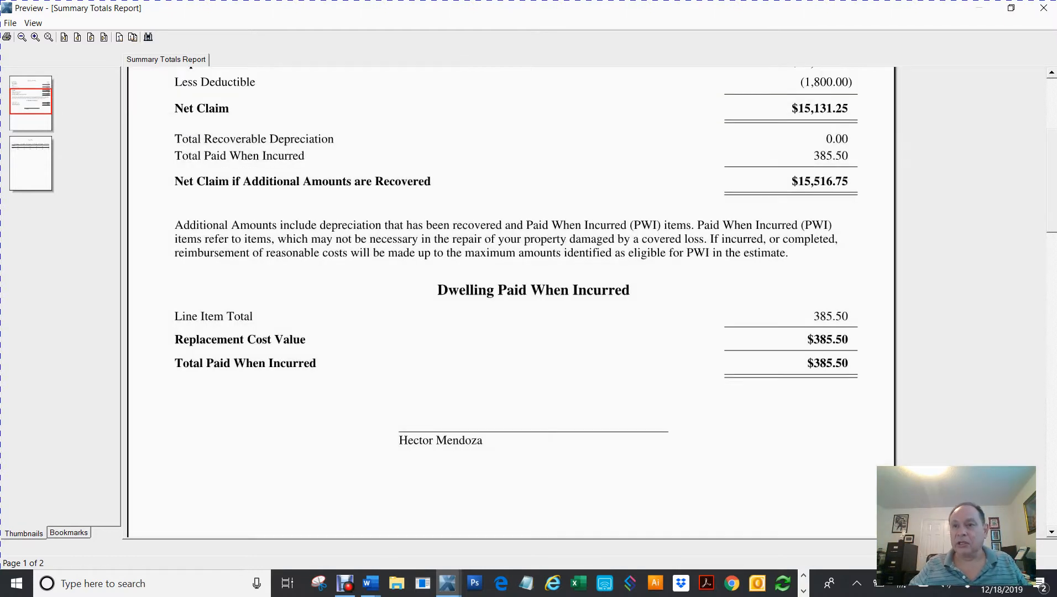
{"action": "scroll", "coordinate": [991, 87], "scroll_direction": "up", "scroll_amount": 8}
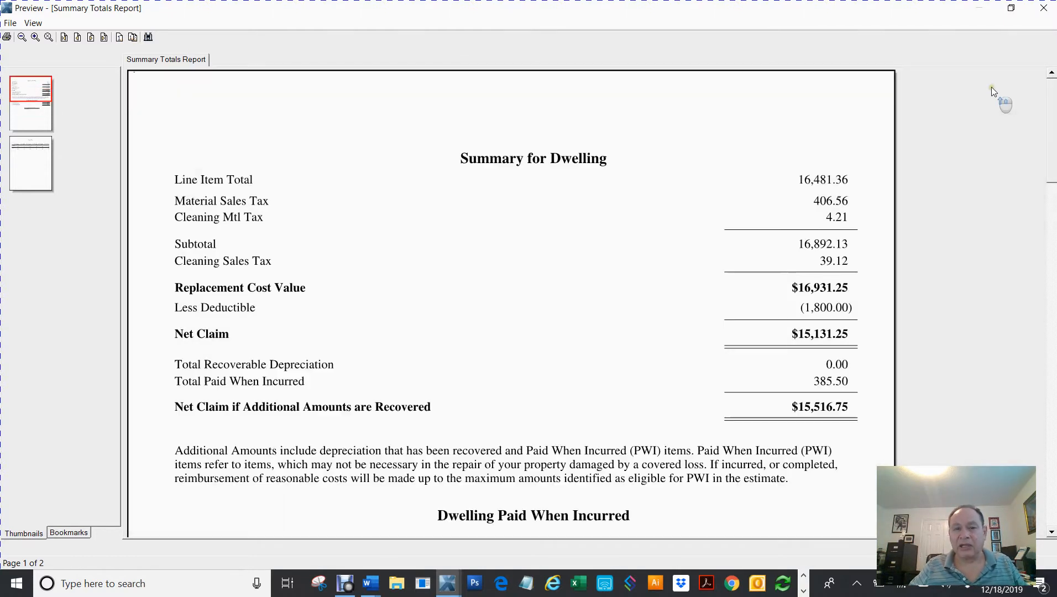
- Close the report preview and resequence the estimate's line numbers
{"action": "left_click", "coordinate": [1044, 9]}
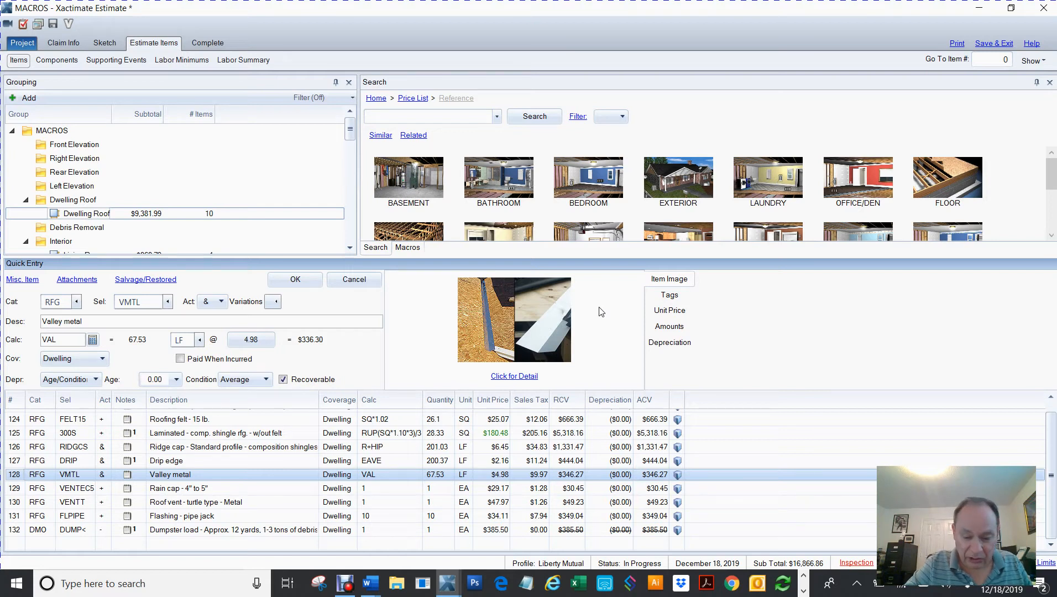
{"action": "key", "text": "ctrl+r"}
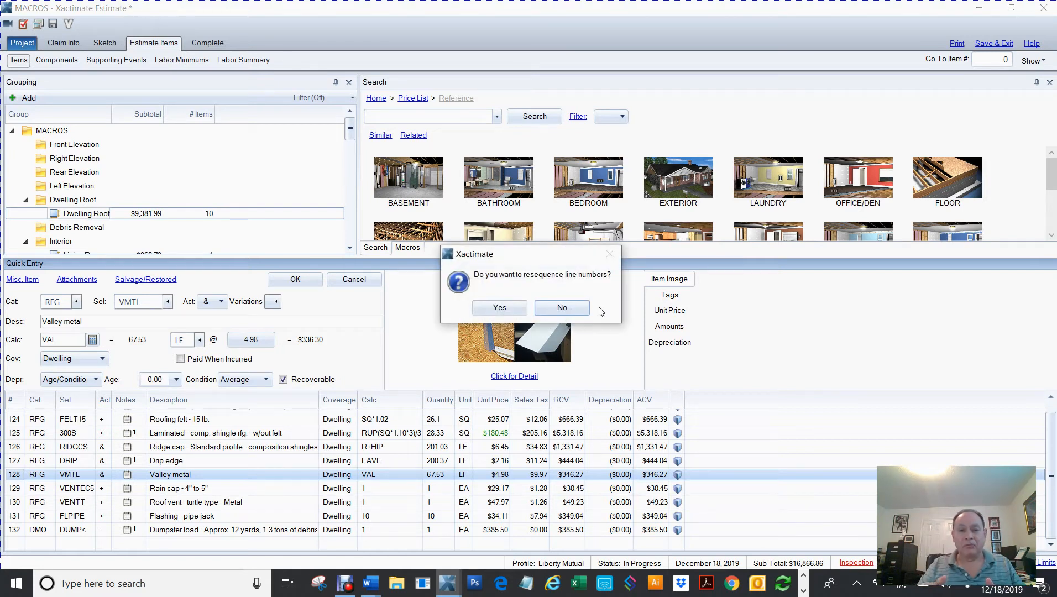
{"action": "left_click", "coordinate": [499, 308]}
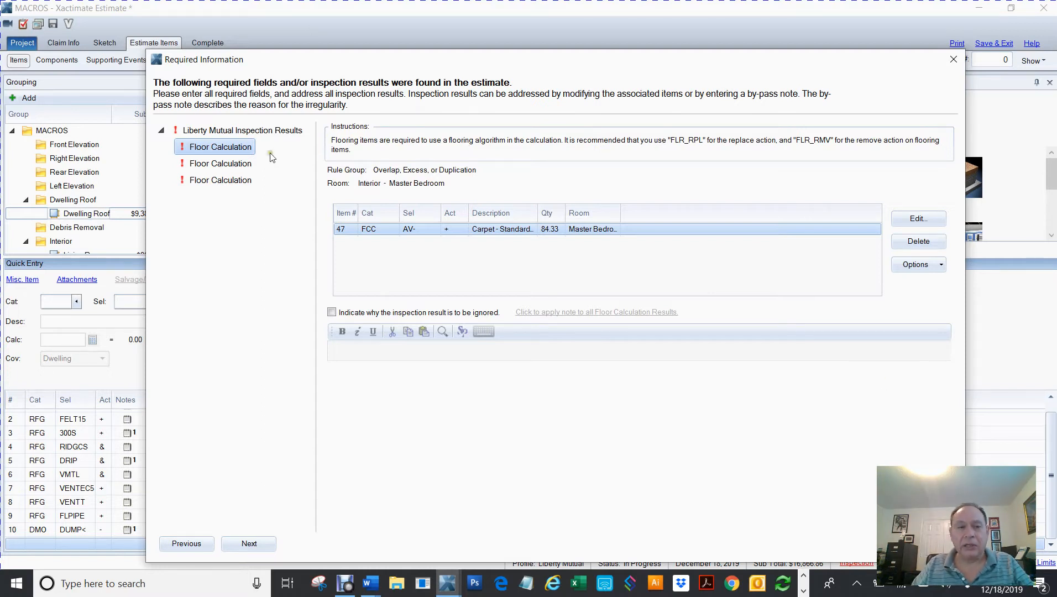
- Examine the three Floor Calculation inspection results and the carpet item each one flags
{"action": "left_click", "coordinate": [201, 146]}
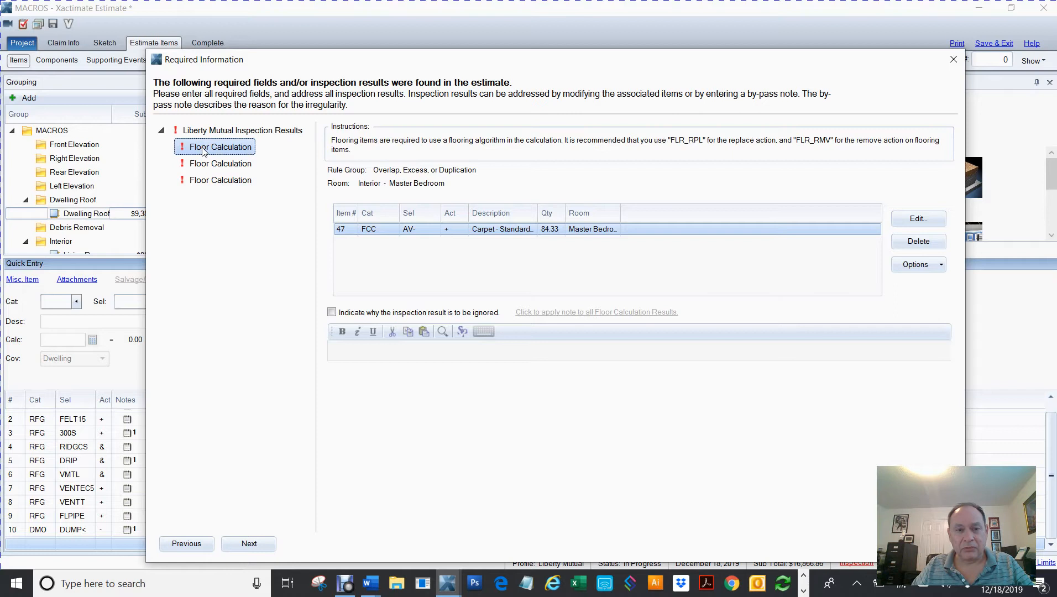
{"action": "left_click", "coordinate": [215, 165]}
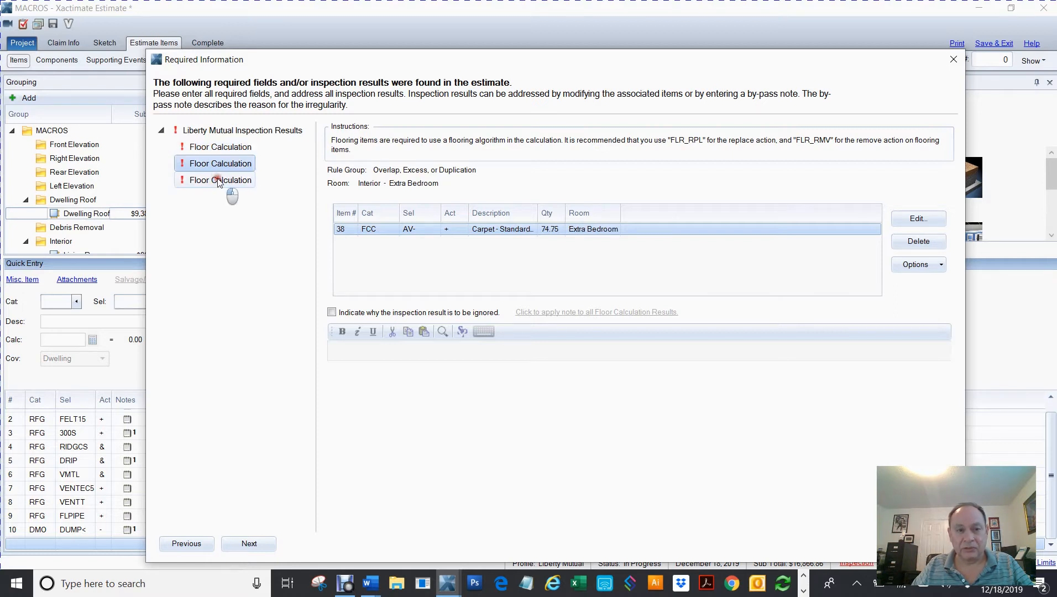
{"action": "left_click", "coordinate": [219, 181]}
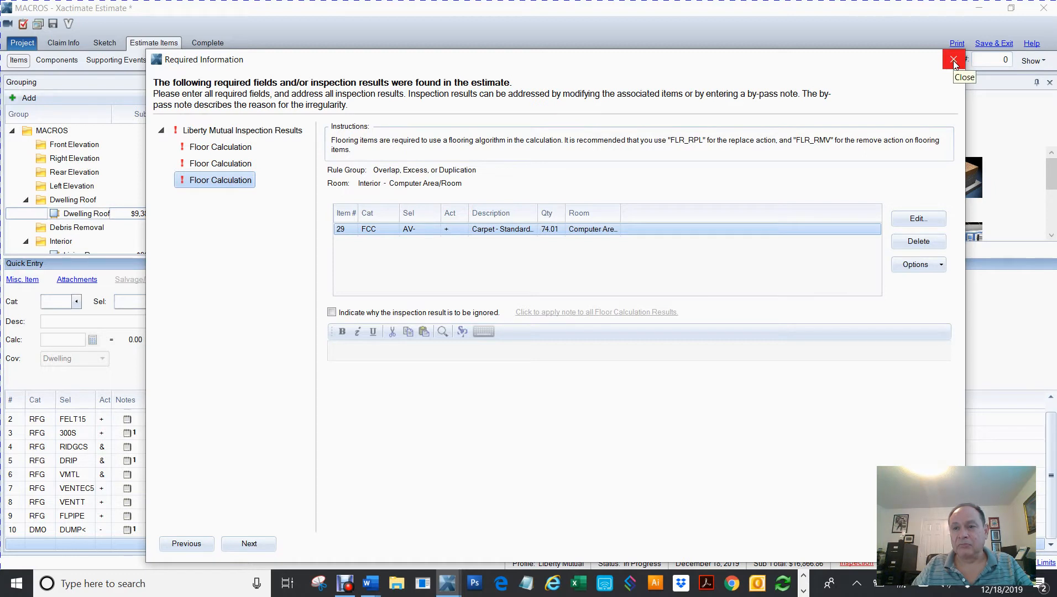
{"action": "left_click", "coordinate": [214, 147]}
{"action": "left_click", "coordinate": [210, 187]}
- Delete the flagged standard grade carpet items for the Master Bedroom, Extra Bedroom and Computer Area/Room, and close the inspection and report dialogs
{"action": "left_click", "coordinate": [220, 148]}
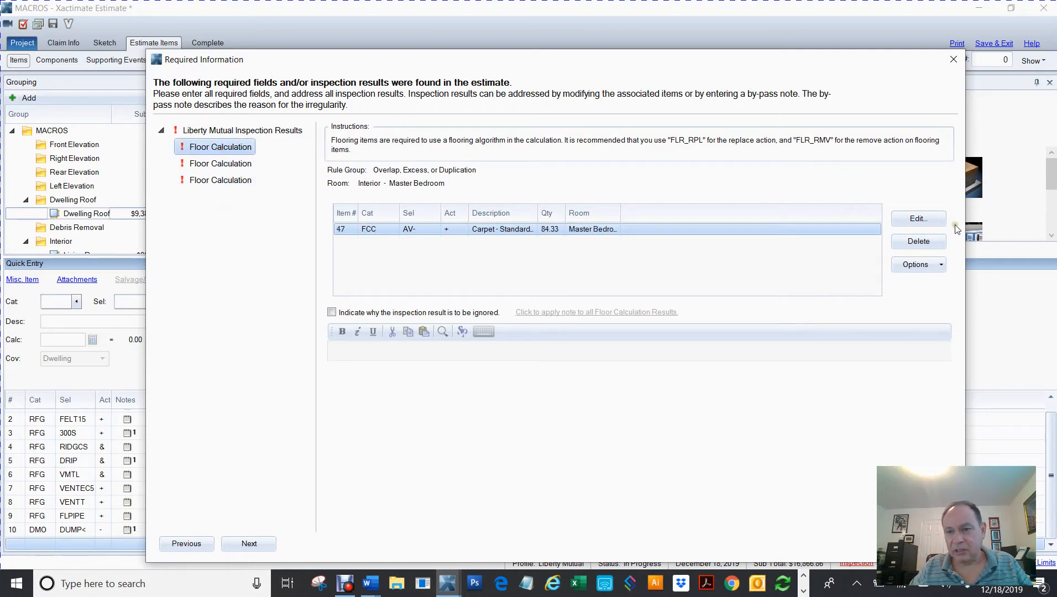
{"action": "left_click", "coordinate": [922, 241]}
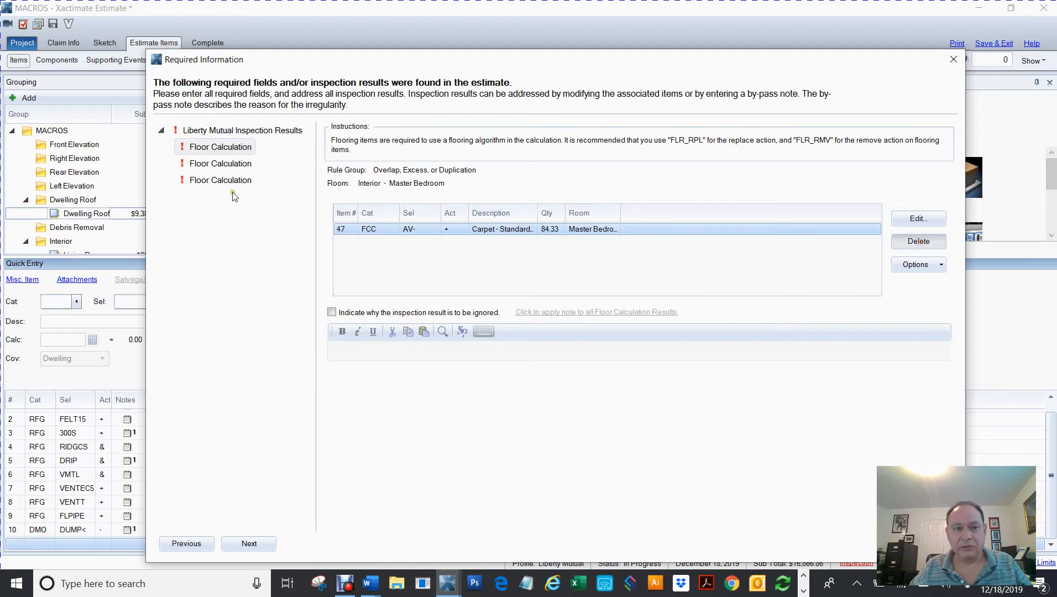
{"action": "left_click", "coordinate": [223, 165]}
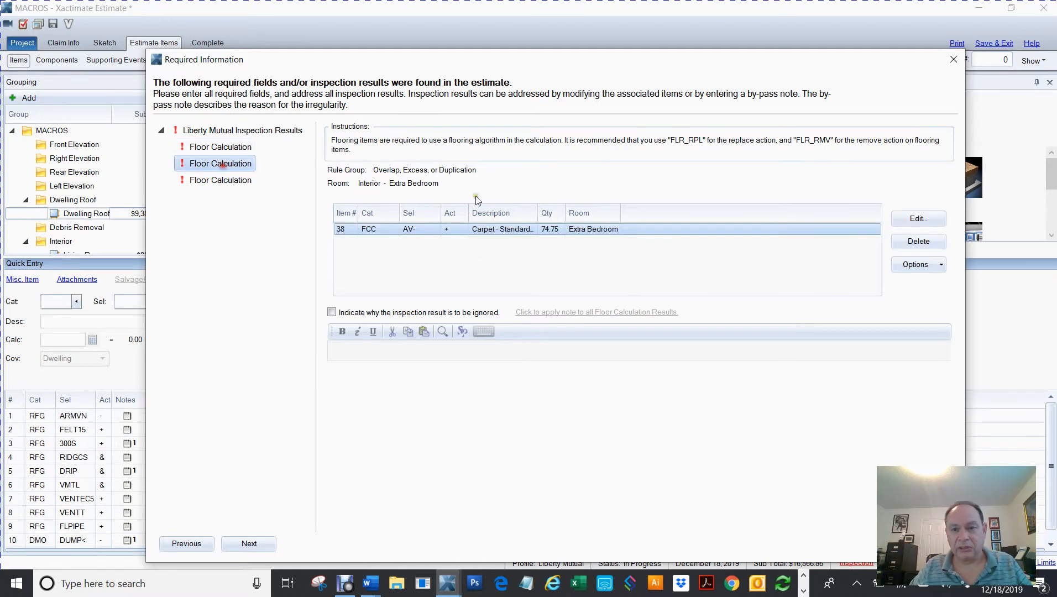
{"action": "left_click", "coordinate": [924, 243]}
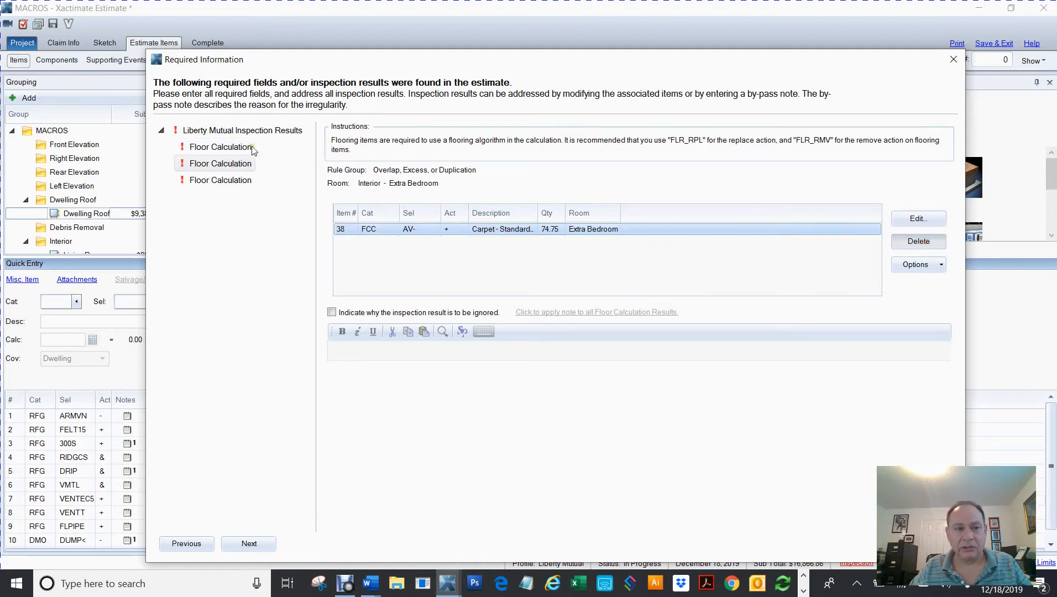
{"action": "left_click", "coordinate": [222, 183]}
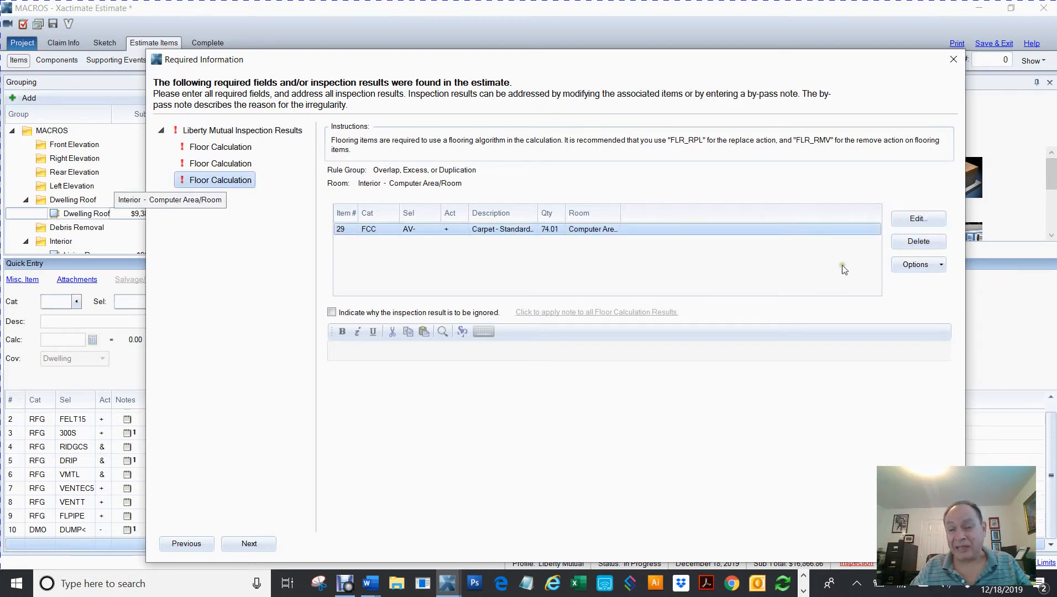
{"action": "left_click", "coordinate": [920, 239]}
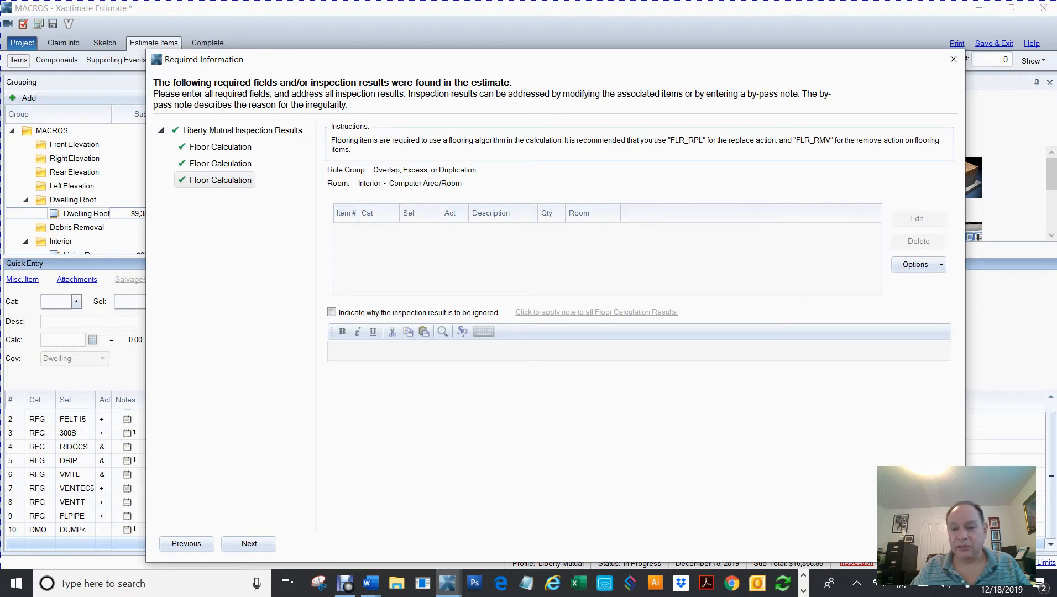
{"action": "left_click", "coordinate": [923, 544]}
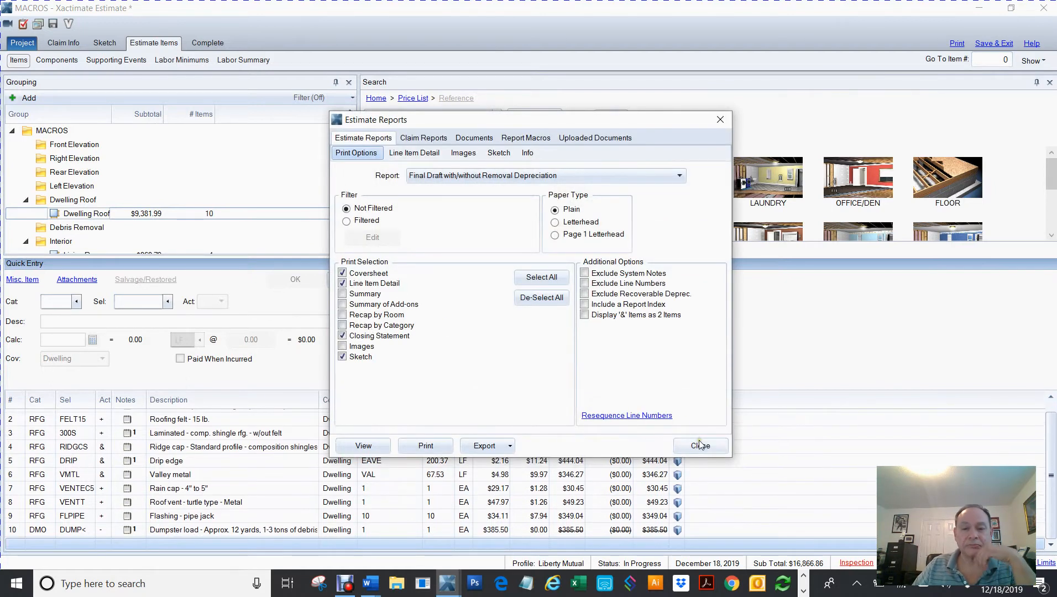
{"action": "left_click", "coordinate": [699, 446]}
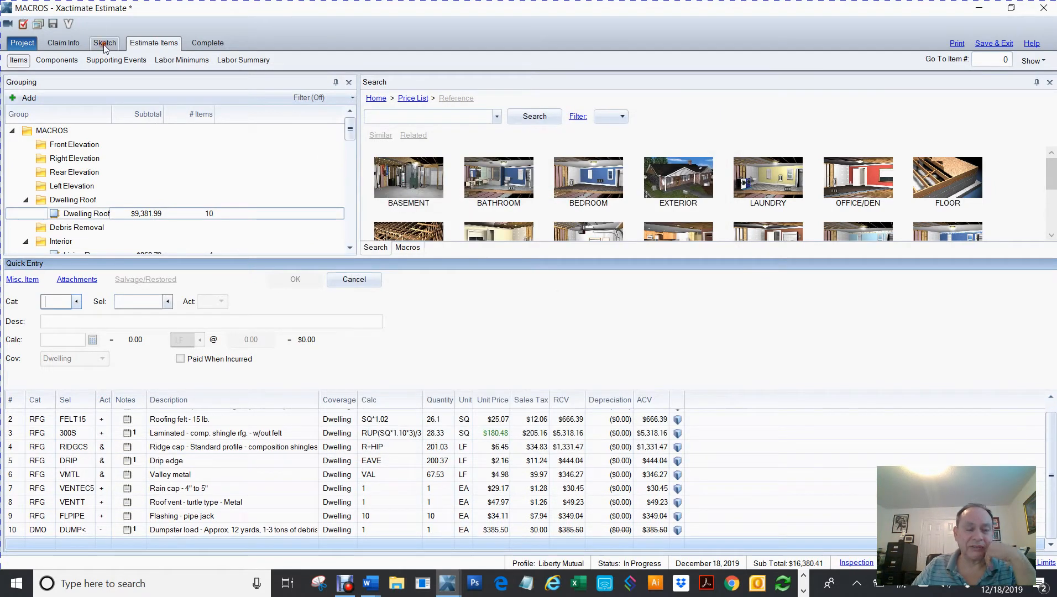
- Switch to the sketch and display the floor plan of its Interior level
{"action": "left_click", "coordinate": [105, 49]}
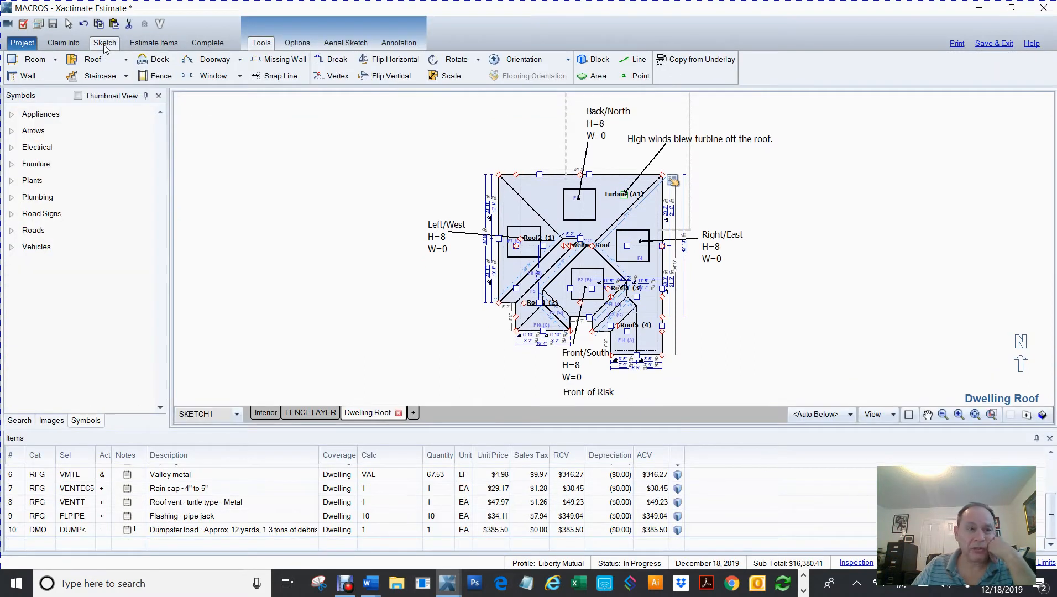
{"action": "left_click", "coordinate": [269, 415]}
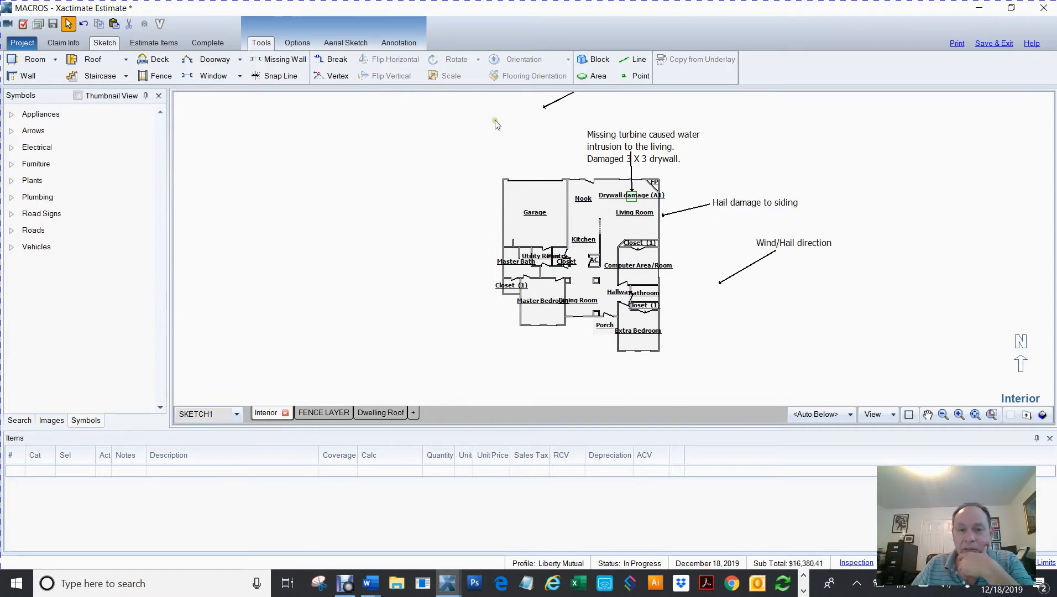
{"action": "scroll", "coordinate": [686, 286], "scroll_direction": "up", "scroll_amount": 2}
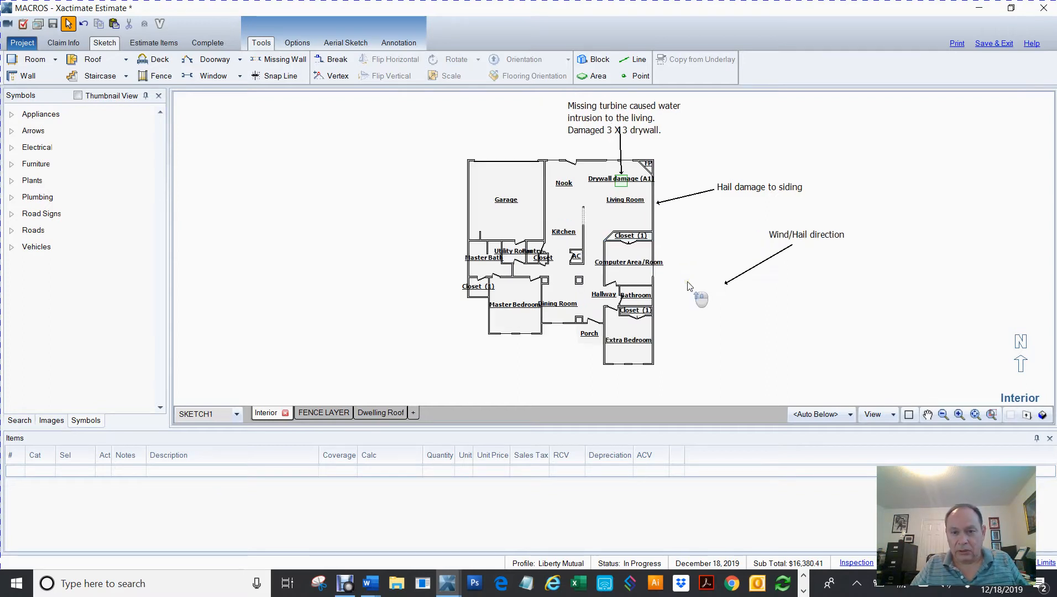
{"action": "scroll", "coordinate": [691, 289], "scroll_direction": "up", "scroll_amount": 1}
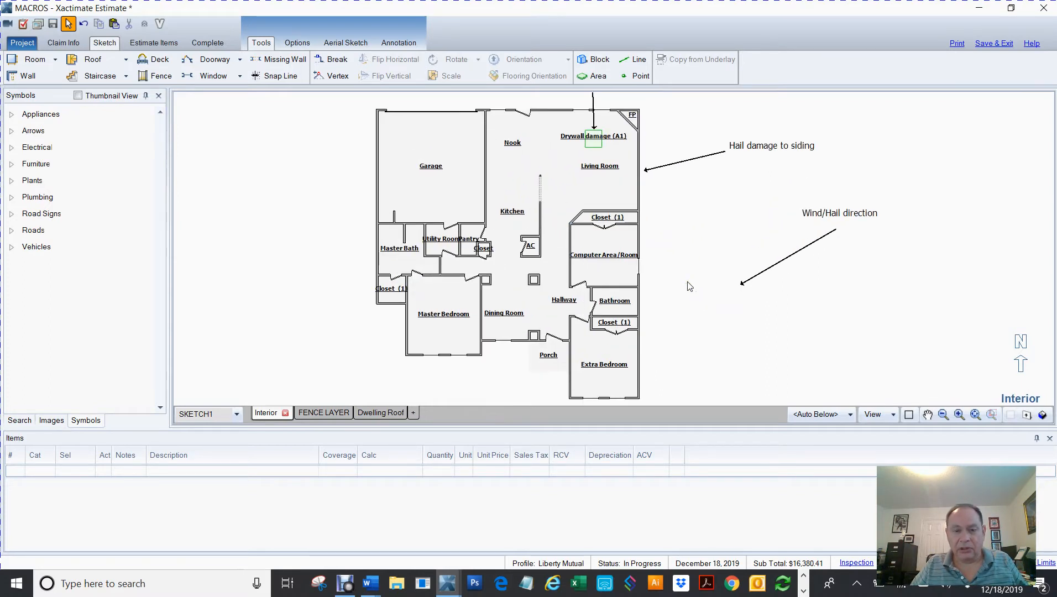
- Find the FCCAV- Carpet - Standard grade item and place it on the floors of the Extra Bedroom, Computer Area/Room and Master Bedroom
{"action": "left_click", "coordinate": [16, 421]}
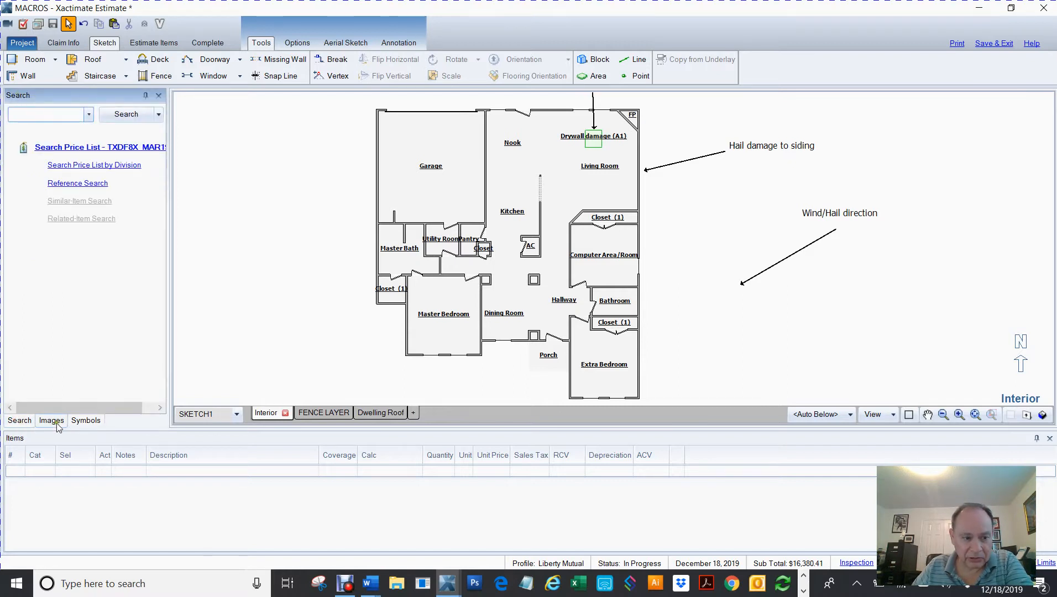
{"action": "left_click", "coordinate": [83, 421]}
{"action": "left_click", "coordinate": [22, 421]}
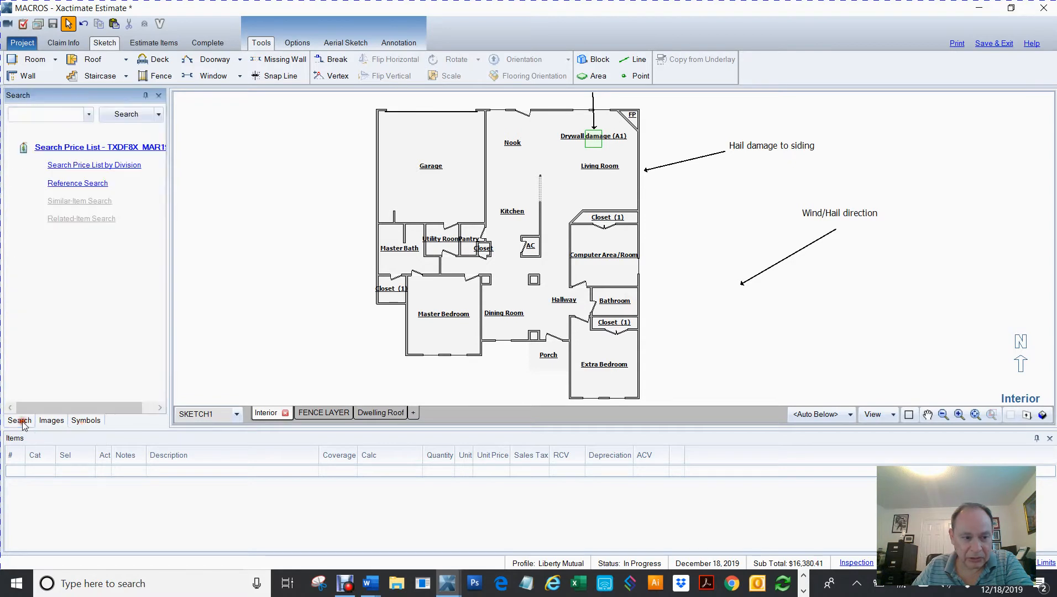
{"action": "left_click", "coordinate": [38, 116]}
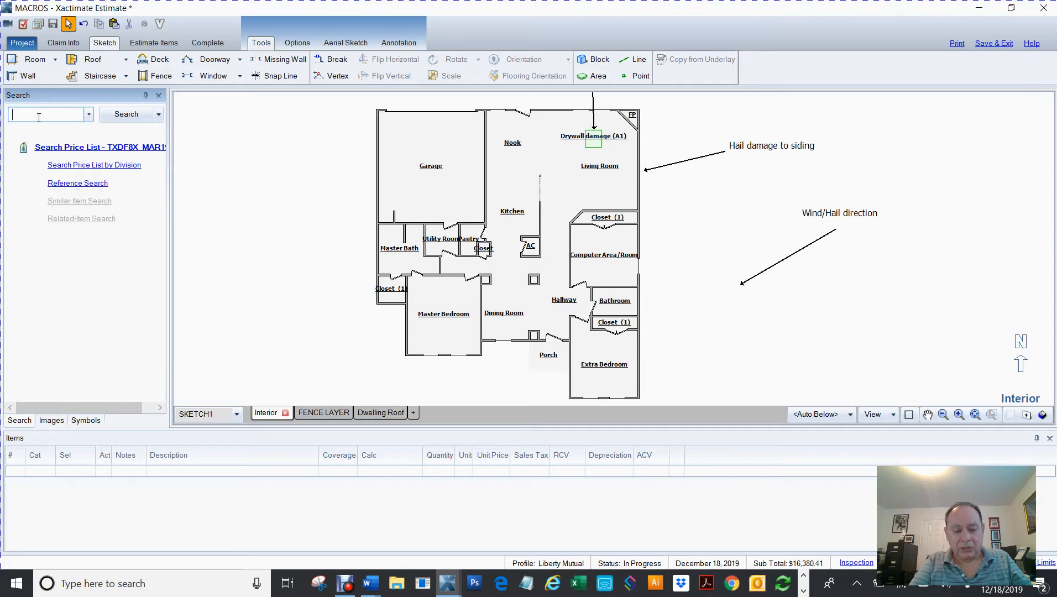
{"action": "type", "text": "fcc"}
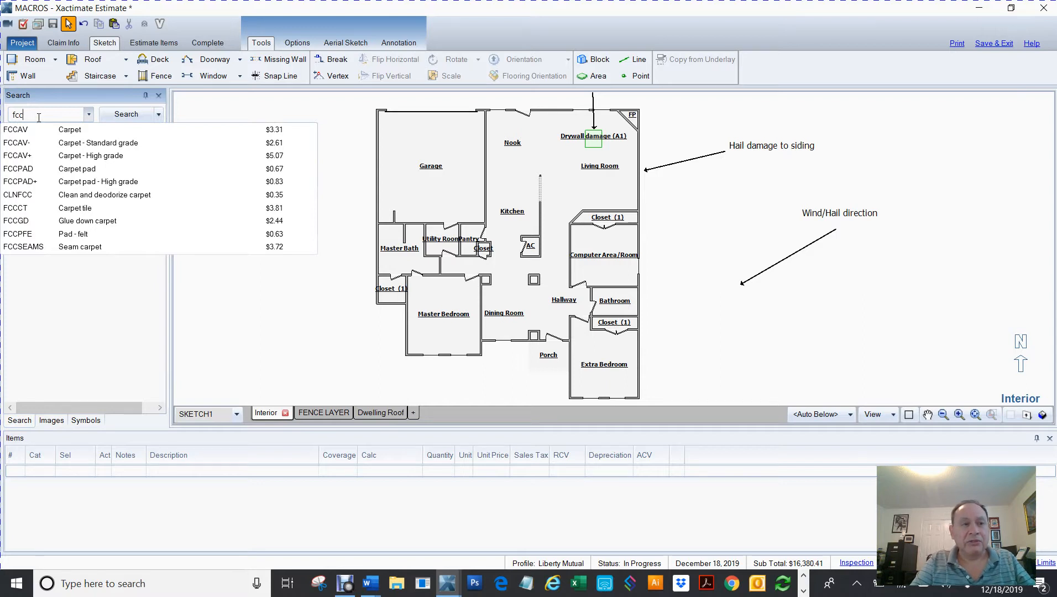
{"action": "type", "text": "av-"}
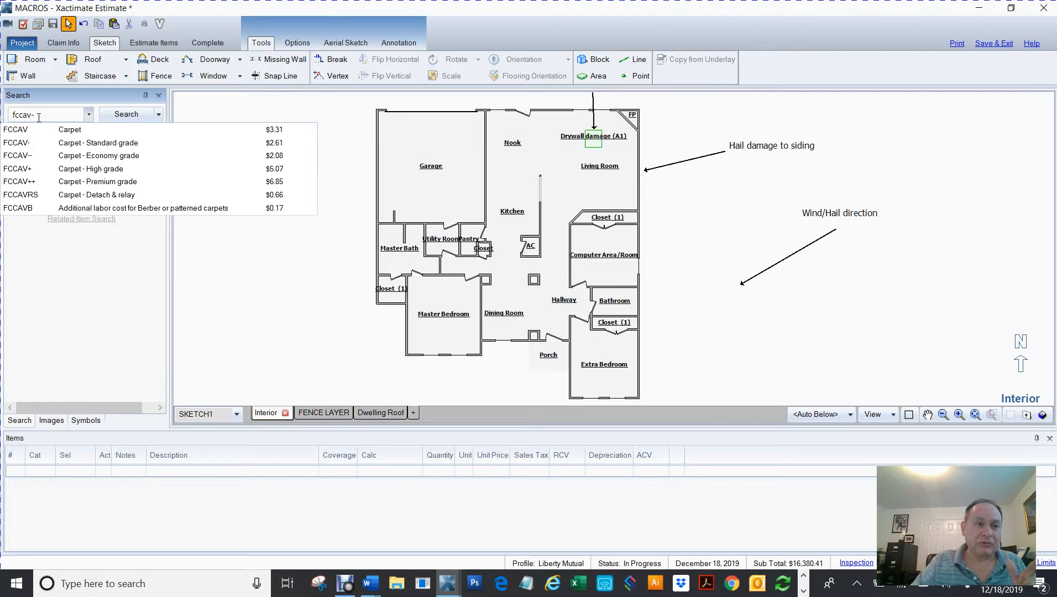
{"action": "left_click", "coordinate": [75, 142]}
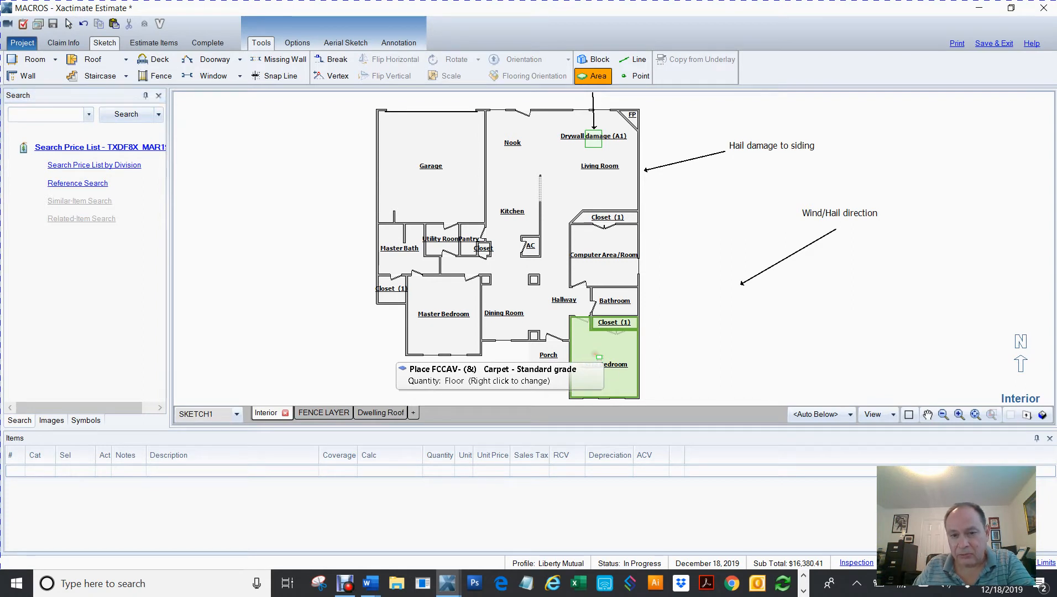
{"action": "left_click", "coordinate": [599, 358]}
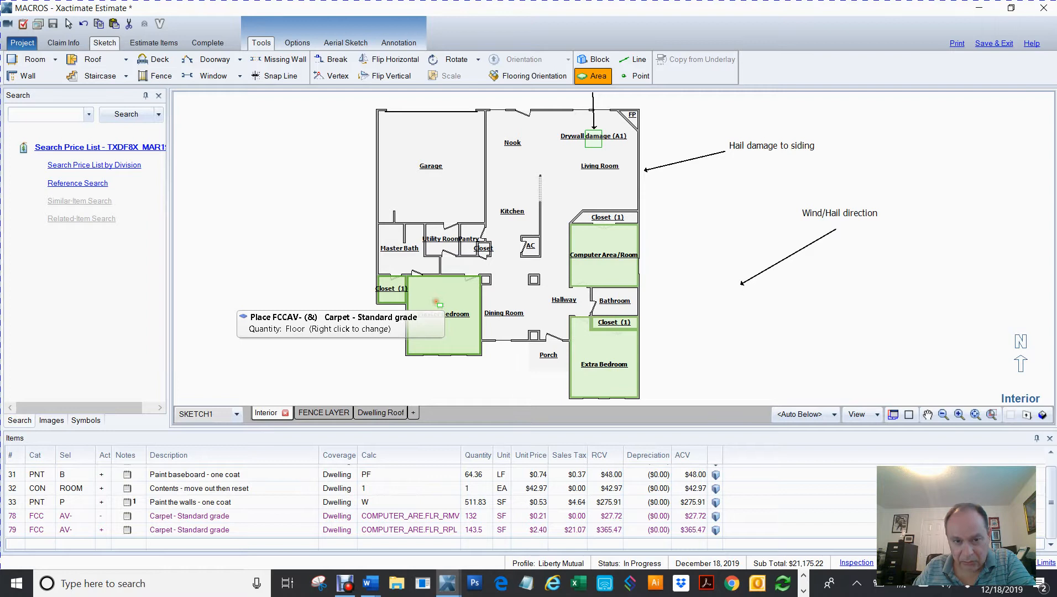
{"action": "left_click", "coordinate": [440, 306]}
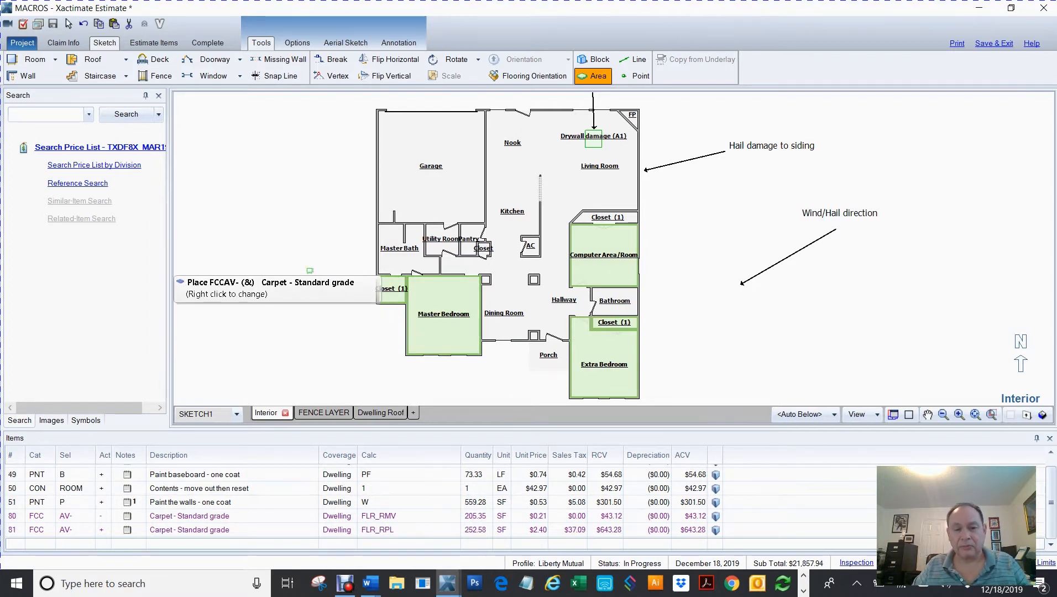
{"action": "key", "text": "Escape"}
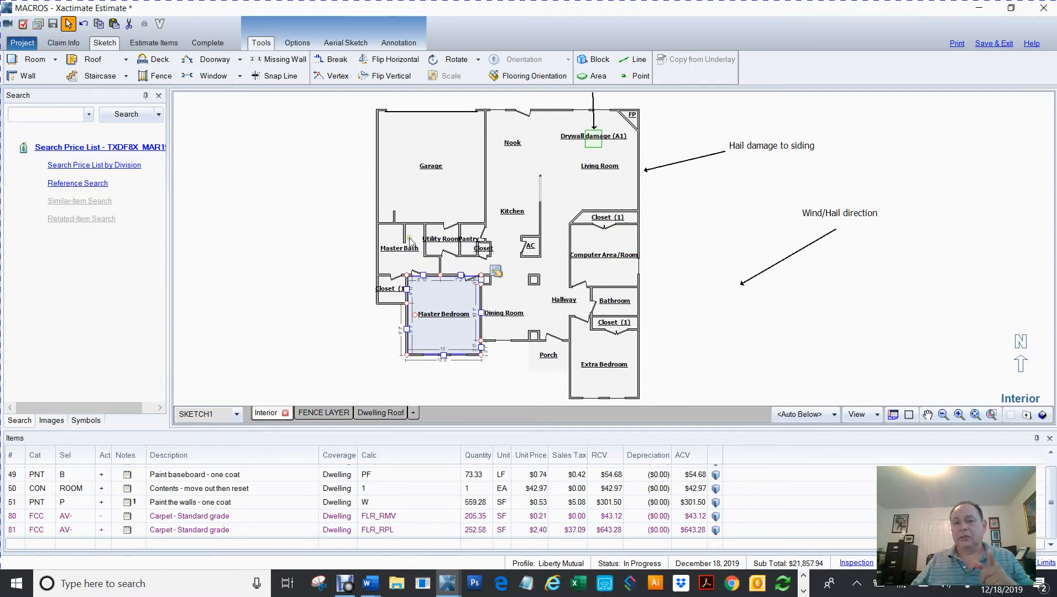
- Turn on the Flooring Overlay and examine the carpet layout in the bedrooms
{"action": "left_click", "coordinate": [879, 416]}
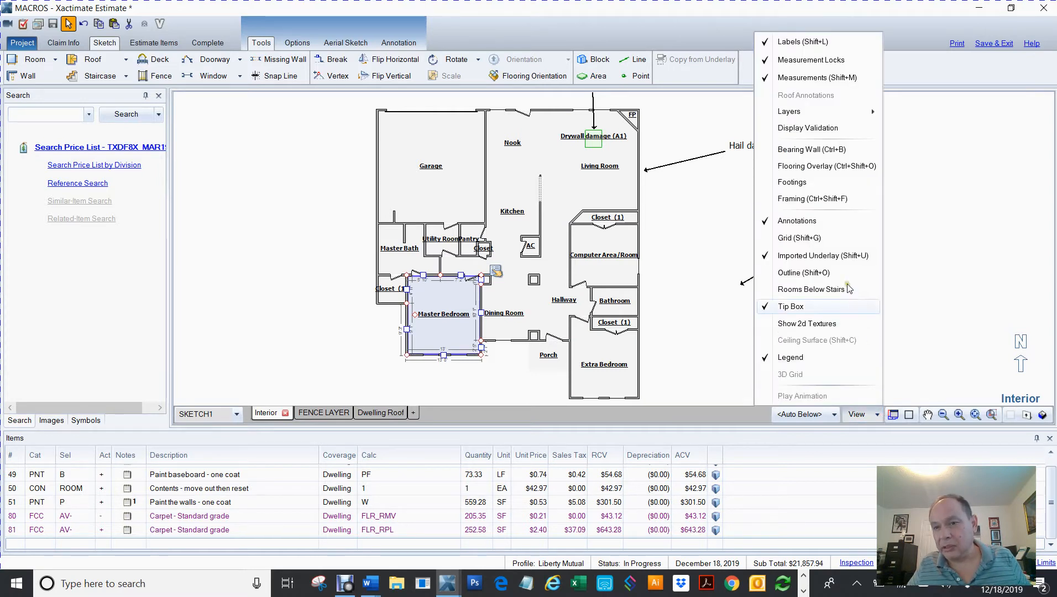
{"action": "left_click", "coordinate": [767, 171]}
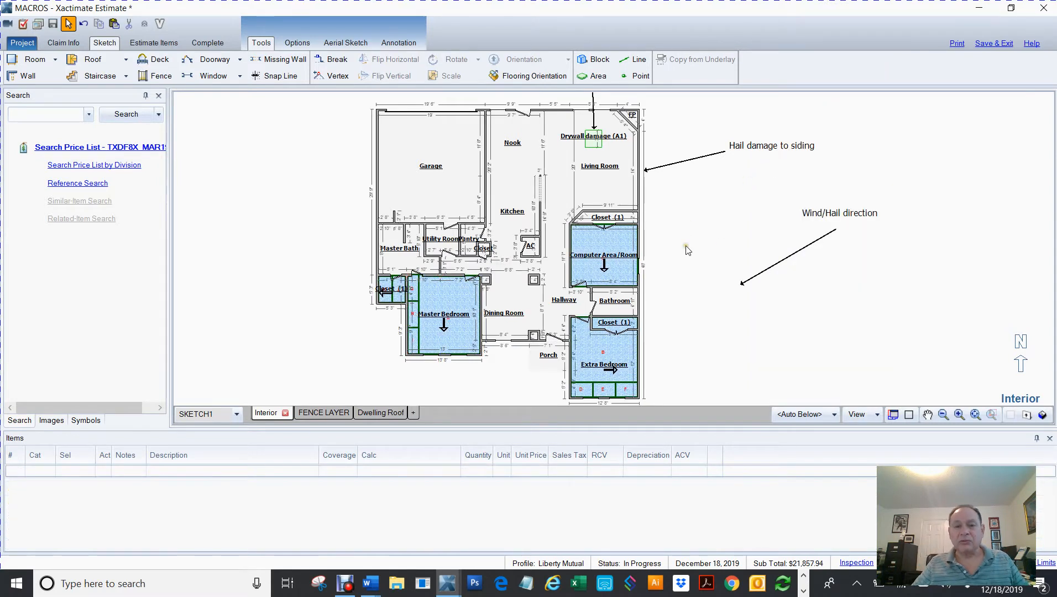
{"action": "scroll", "coordinate": [687, 249], "scroll_direction": "up", "scroll_amount": 2}
{"action": "scroll", "coordinate": [685, 251], "scroll_direction": "up", "scroll_amount": 2}
{"action": "key", "text": "space"}
{"action": "left_click_drag", "start_coordinate": [671, 283], "coordinate": [723, 117]}
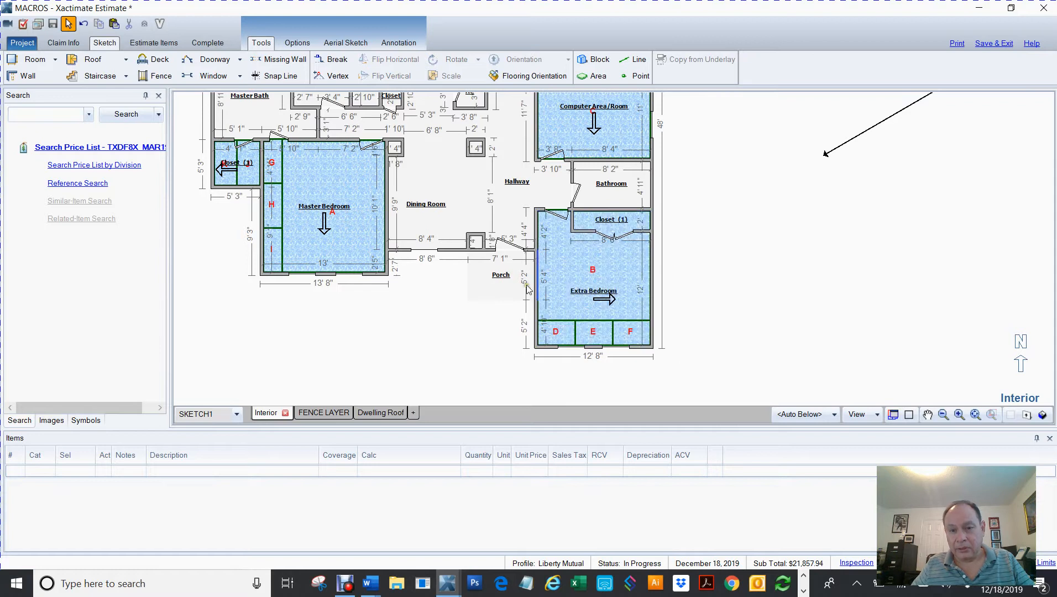
{"action": "left_click", "coordinate": [546, 241]}
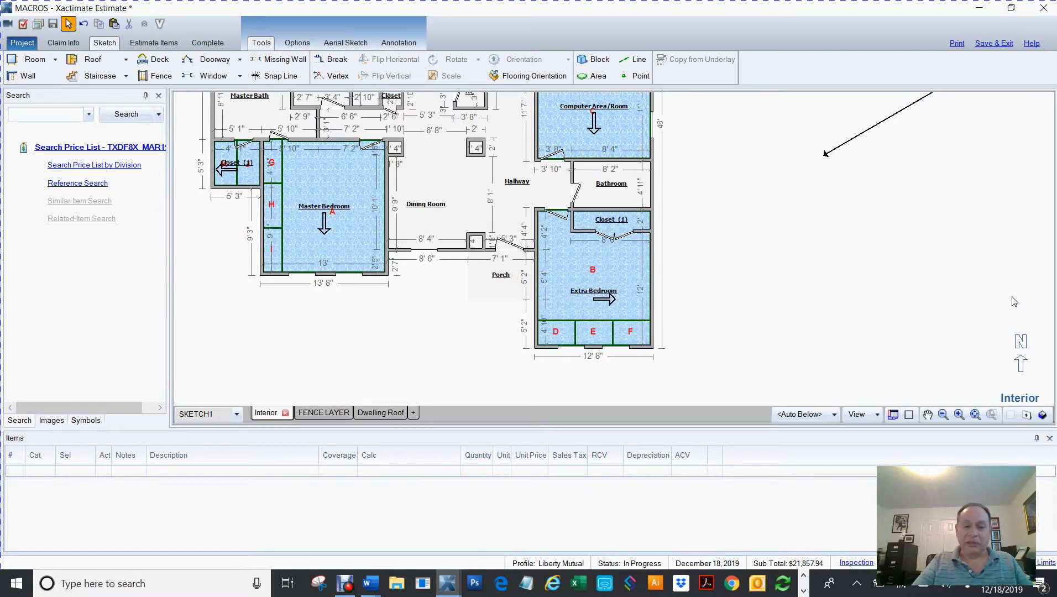
- Resequence the line numbers and preview the Final Draft with/without Removal Depreciation report with Sketch excluded from the print selection
{"action": "scroll", "coordinate": [1014, 301], "scroll_direction": "down", "scroll_amount": 5}
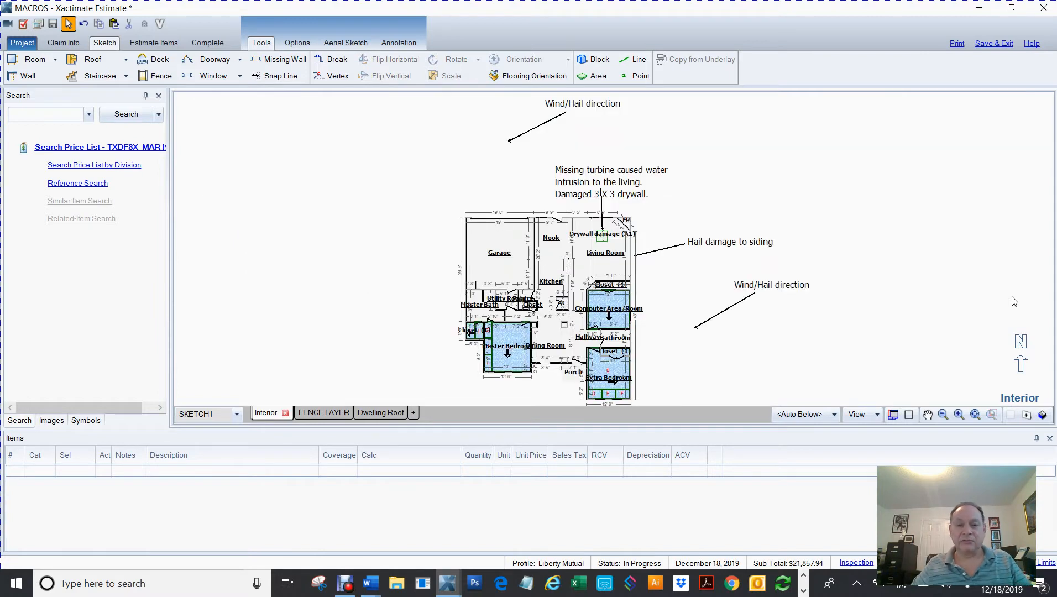
{"action": "middle_click", "coordinate": [428, 218]}
{"action": "left_click_drag", "start_coordinate": [409, 218], "coordinate": [341, 194]}
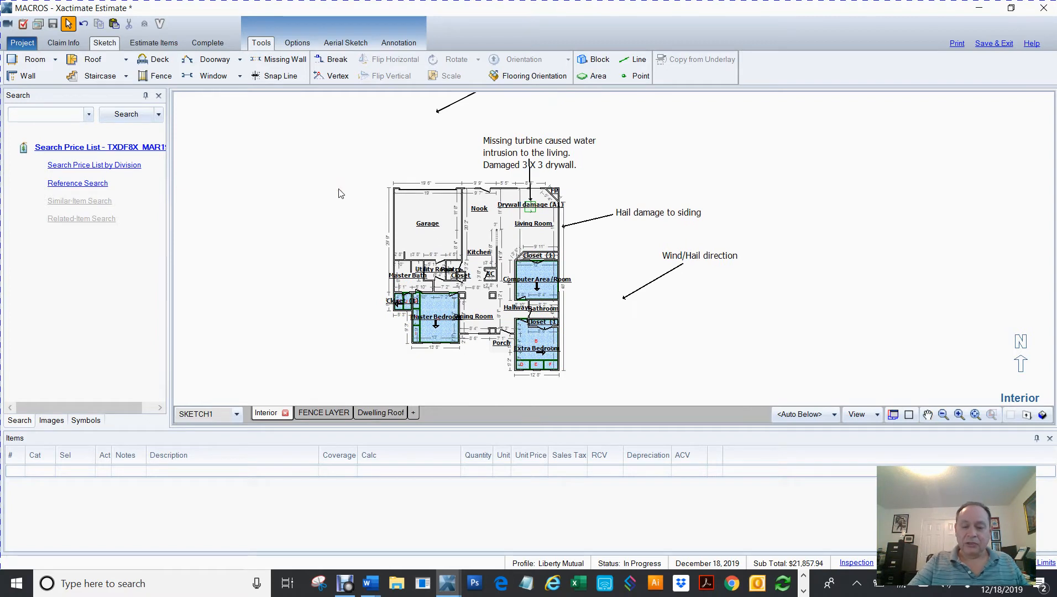
{"action": "key", "text": "ctrl+p"}
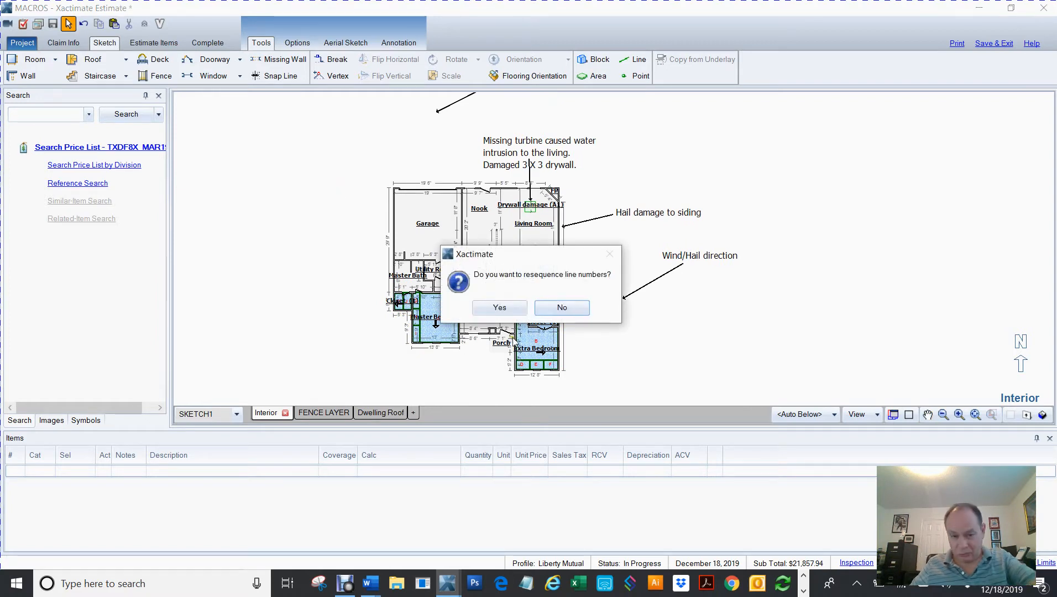
{"action": "left_click", "coordinate": [502, 308]}
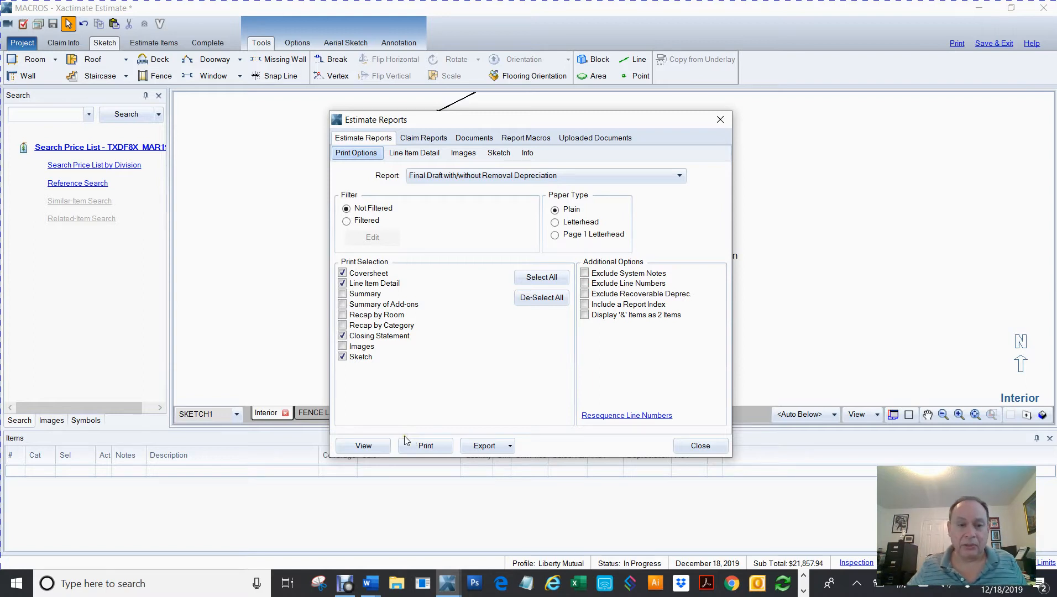
{"action": "left_click", "coordinate": [342, 358]}
{"action": "left_click", "coordinate": [364, 446]}
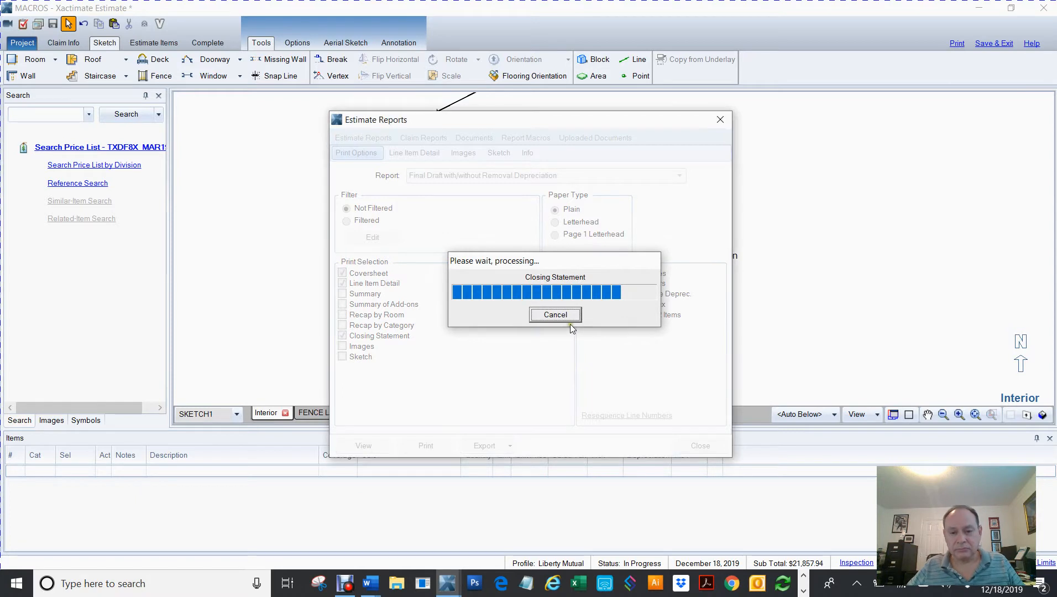
- Look through the report preview from the Dwelling Roof to the Living Room items, and close the preview and report dialogs
{"action": "scroll", "coordinate": [370, 287], "scroll_direction": "down", "scroll_amount": 6}
{"action": "scroll", "coordinate": [368, 287], "scroll_direction": "down", "scroll_amount": 20}
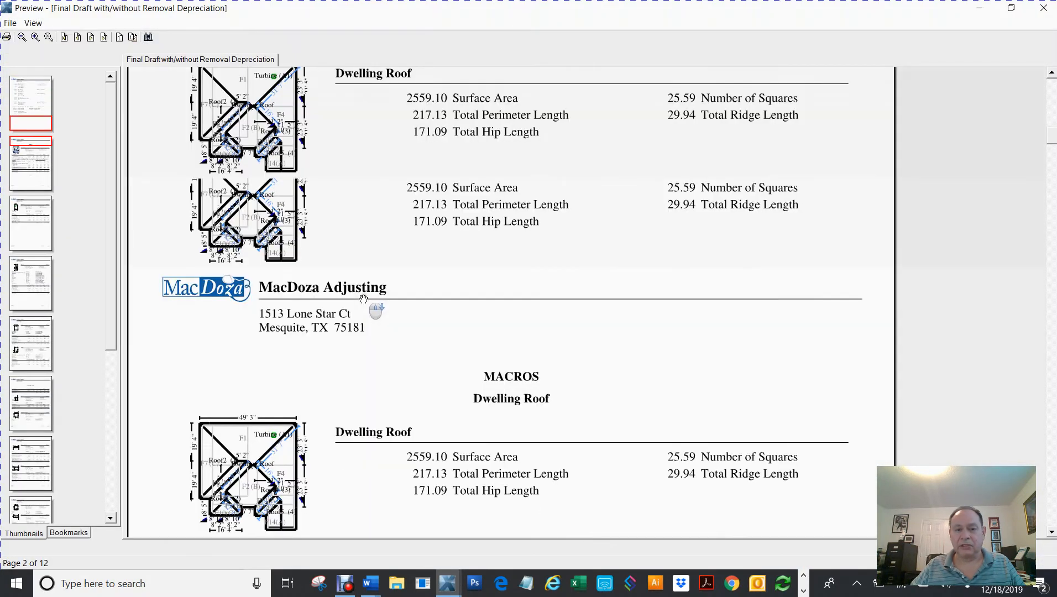
{"action": "scroll", "coordinate": [461, 290], "scroll_direction": "down", "scroll_amount": 3}
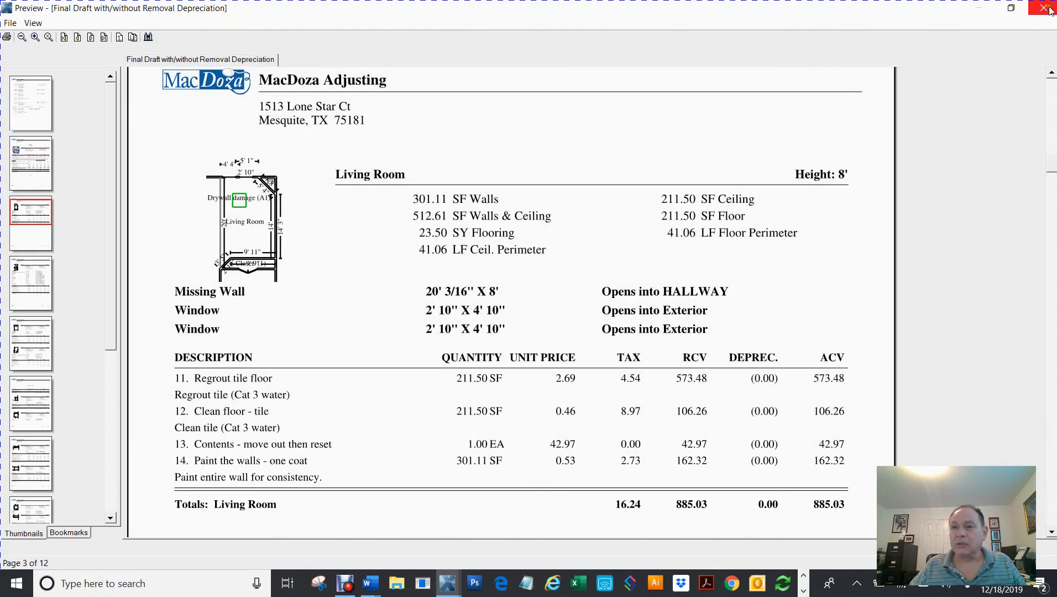
{"action": "left_click", "coordinate": [1043, 8]}
{"action": "left_click", "coordinate": [700, 446]}
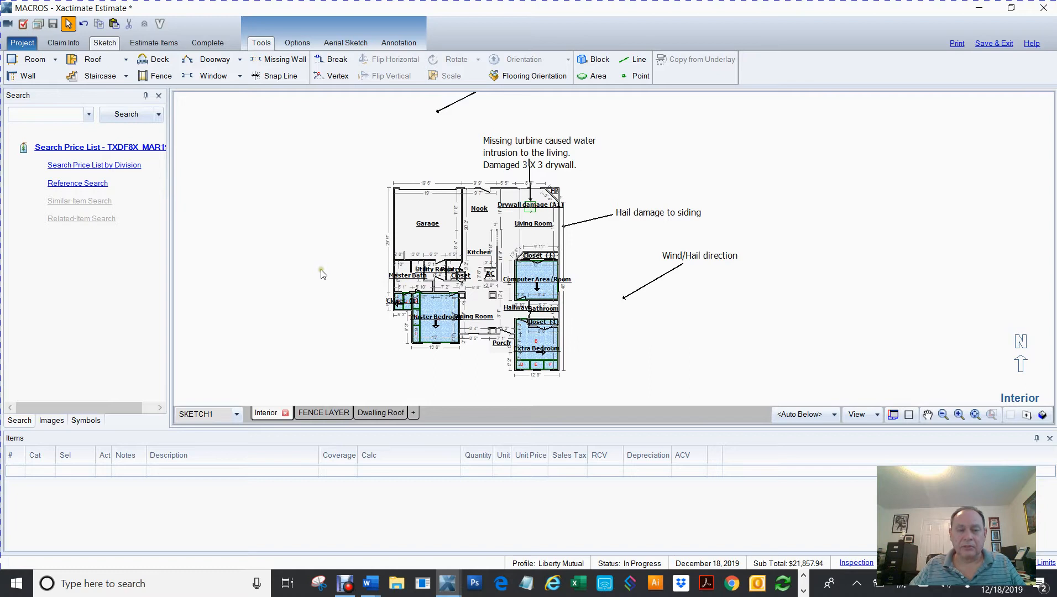
{"action": "scroll", "coordinate": [322, 272], "scroll_direction": "down", "scroll_amount": 2}
{"action": "scroll", "coordinate": [321, 285], "scroll_direction": "up", "scroll_amount": 3}
{"action": "scroll", "coordinate": [316, 293], "scroll_direction": "down", "scroll_amount": 2}
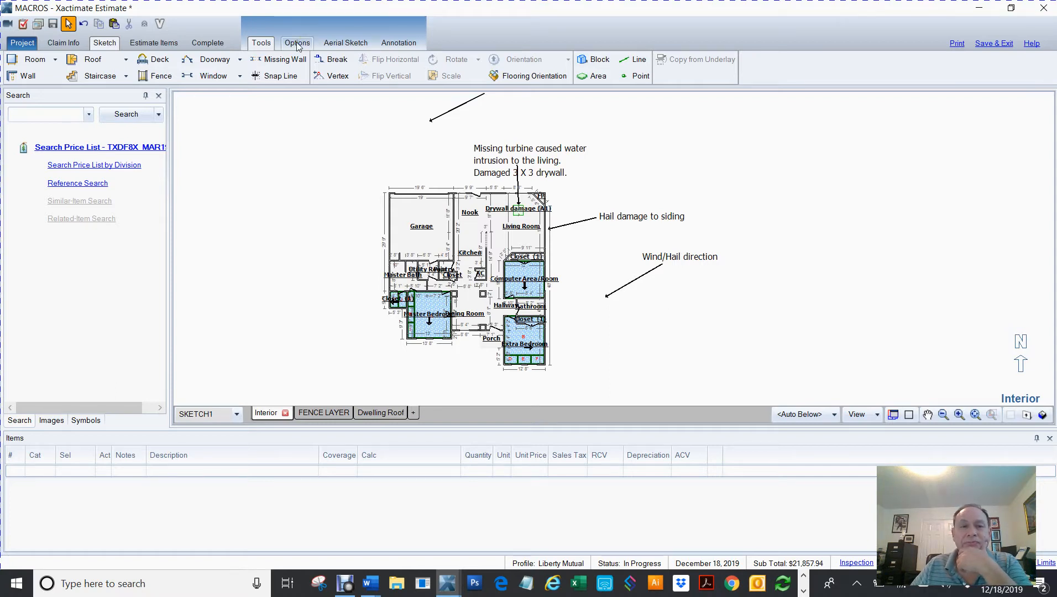
- Delete all estimate line items in the groups from Dwelling Roof through FENCE LAYER
{"action": "left_click", "coordinate": [157, 43]}
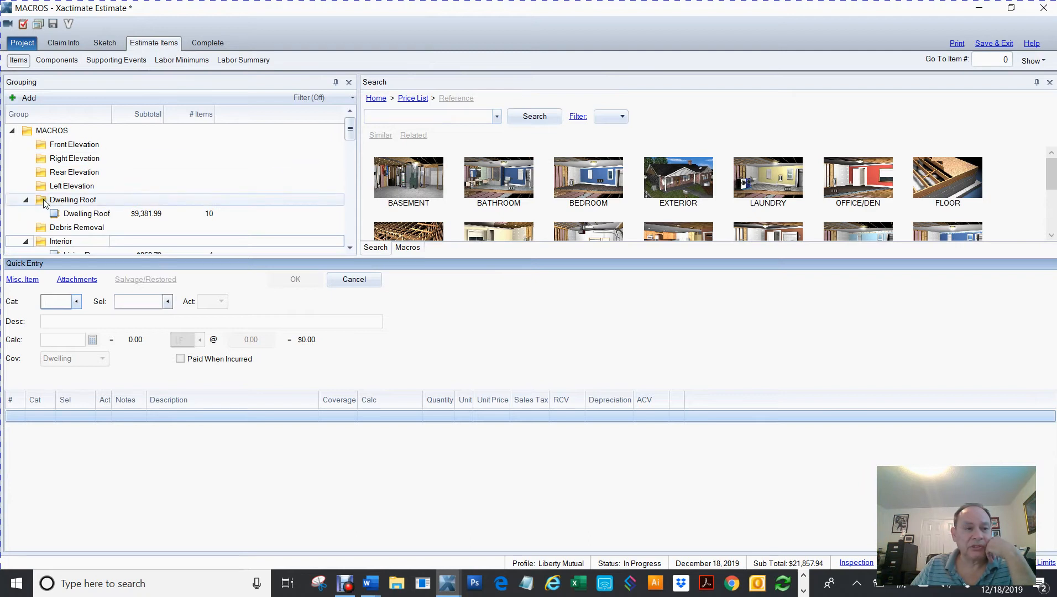
{"action": "left_click", "coordinate": [90, 199]}
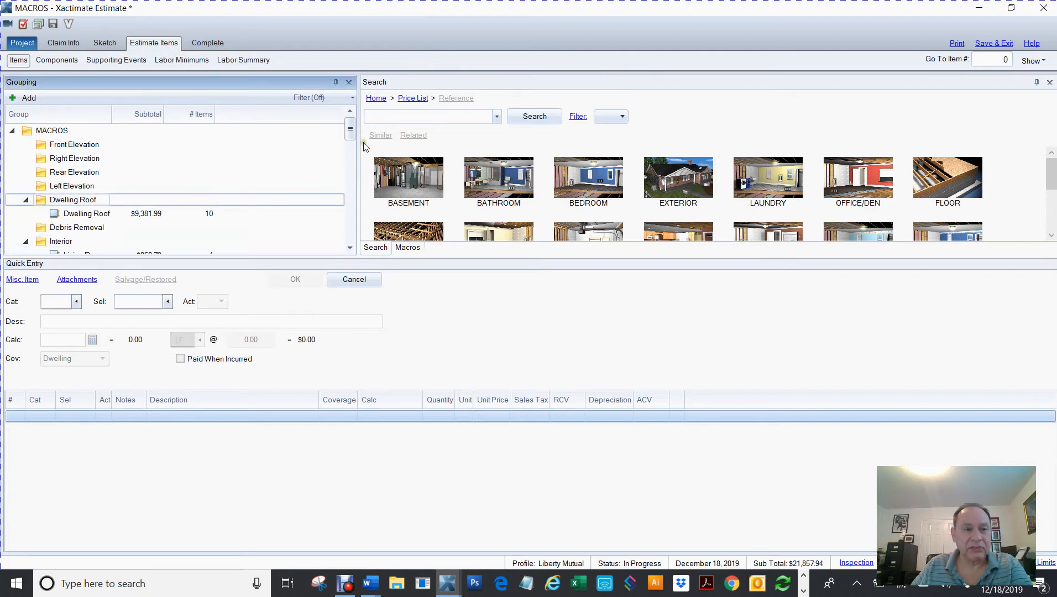
{"action": "left_click", "coordinate": [56, 214]}
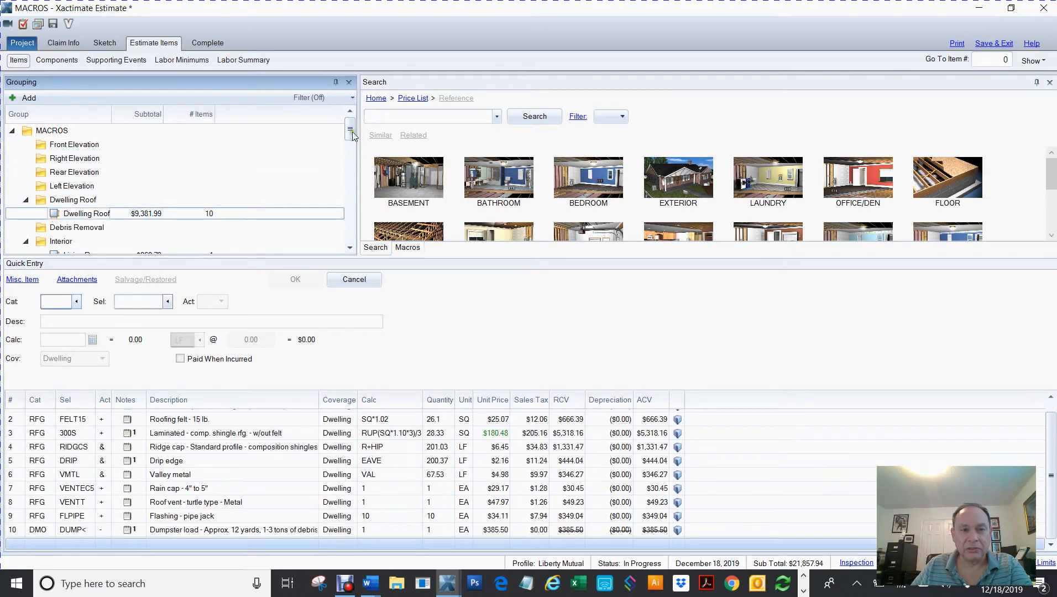
{"action": "left_click_drag", "start_coordinate": [349, 133], "coordinate": [343, 264]}
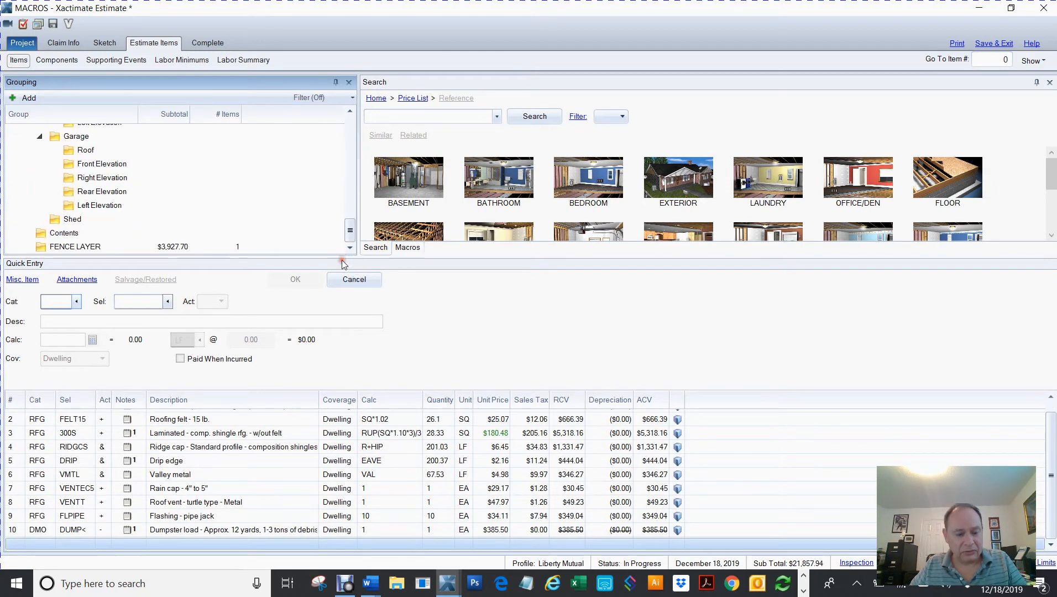
{"action": "left_click", "coordinate": [41, 247], "text": "shift"}
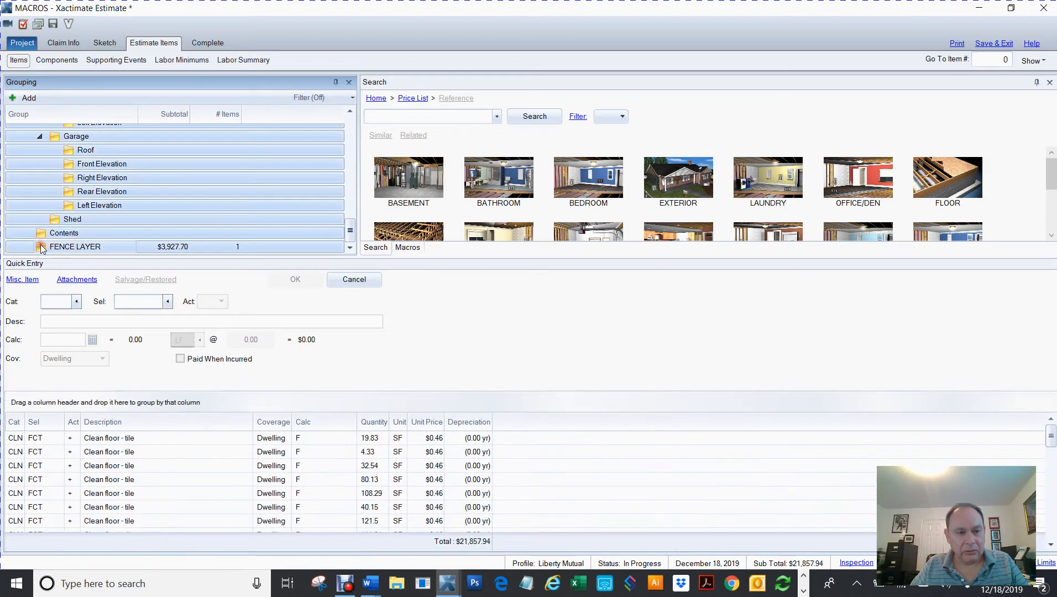
{"action": "left_click", "coordinate": [15, 443]}
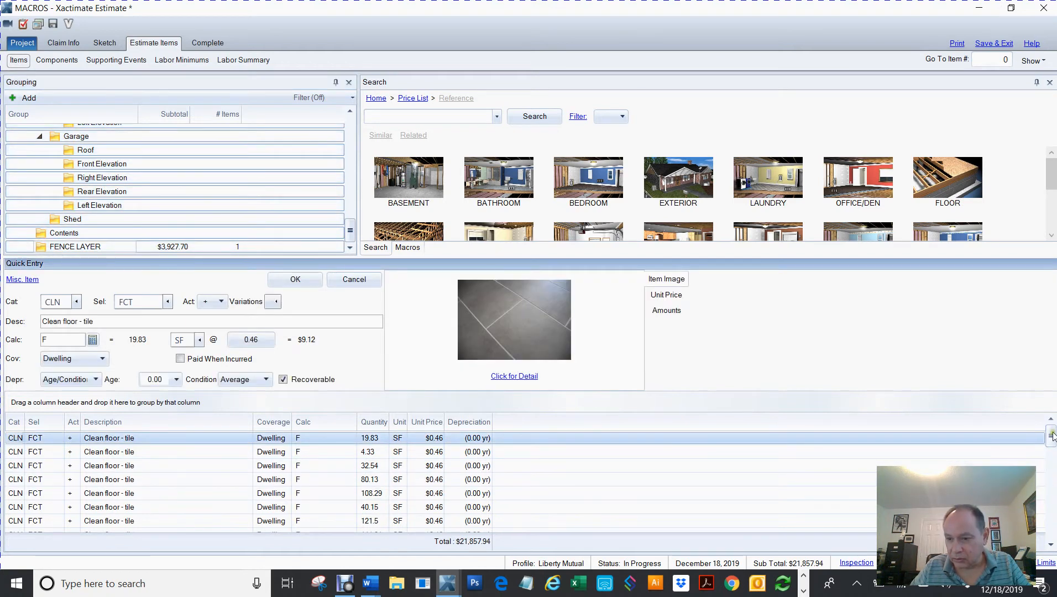
{"action": "left_click_drag", "start_coordinate": [1051, 435], "coordinate": [1045, 547]}
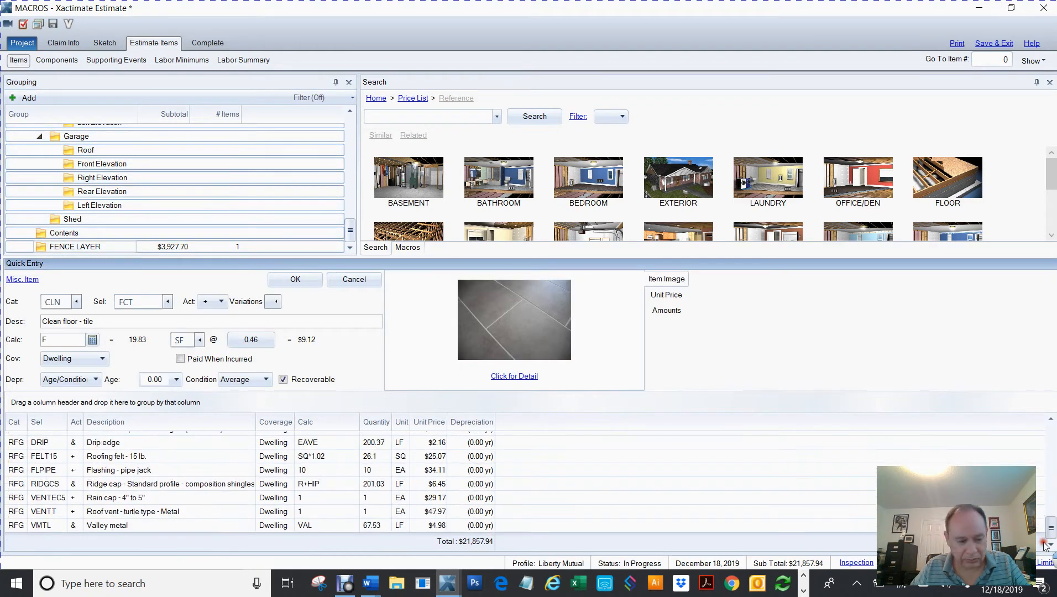
{"action": "left_click", "coordinate": [16, 528], "text": "shift"}
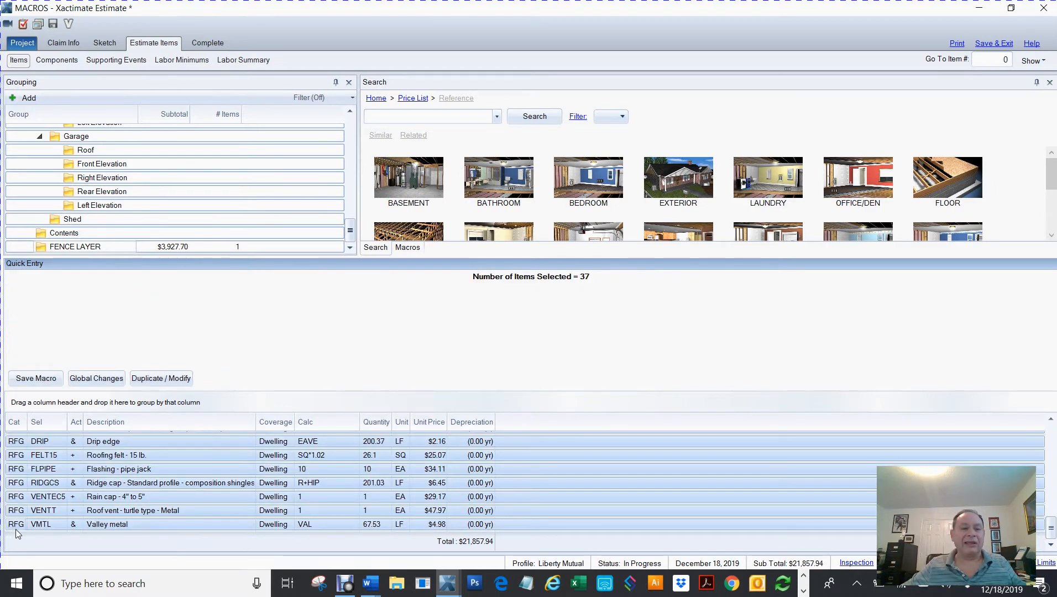
{"action": "key", "text": "Delete"}
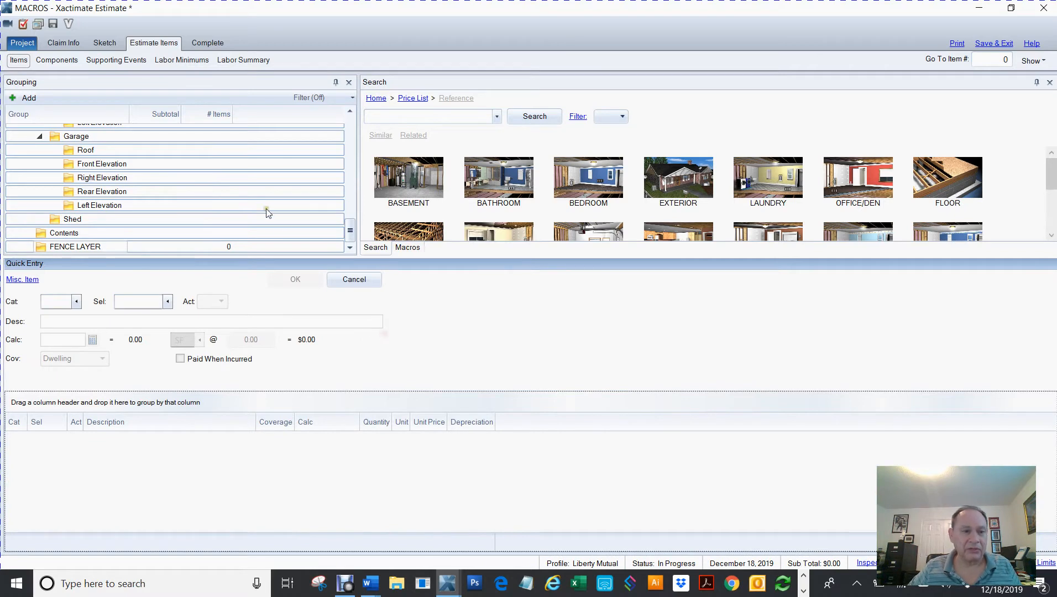
{"action": "scroll", "coordinate": [267, 213], "scroll_direction": "up", "scroll_amount": 4}
{"action": "scroll", "coordinate": [267, 212], "scroll_direction": "up", "scroll_amount": 3}
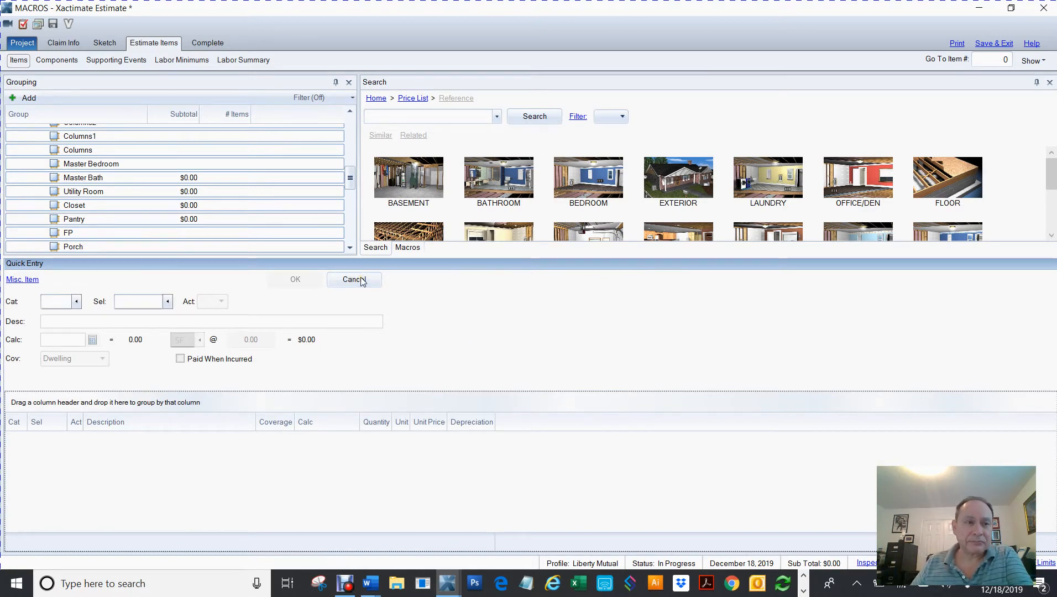
- Return to the sketch and display the whole fence on the FENCE LAYER level
{"action": "left_click", "coordinate": [104, 43]}
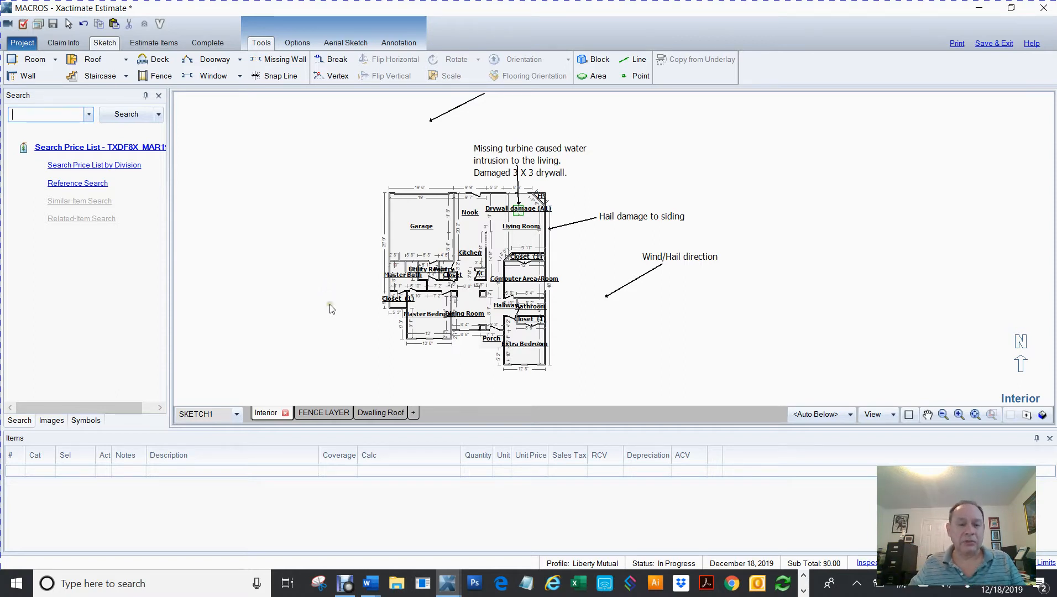
{"action": "left_click", "coordinate": [323, 413]}
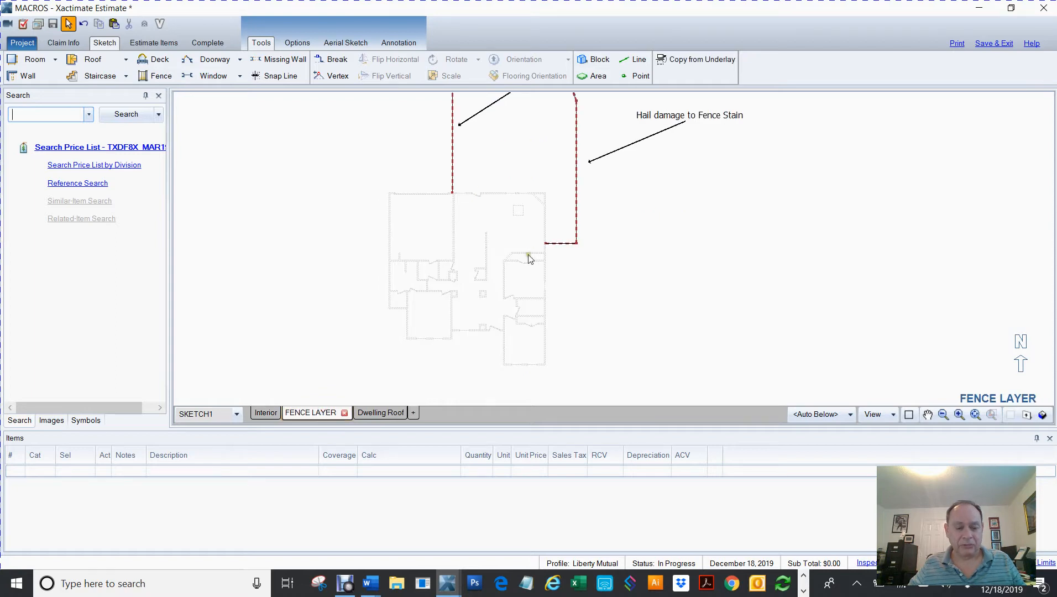
{"action": "left_click_drag", "start_coordinate": [651, 253], "coordinate": [593, 361]}
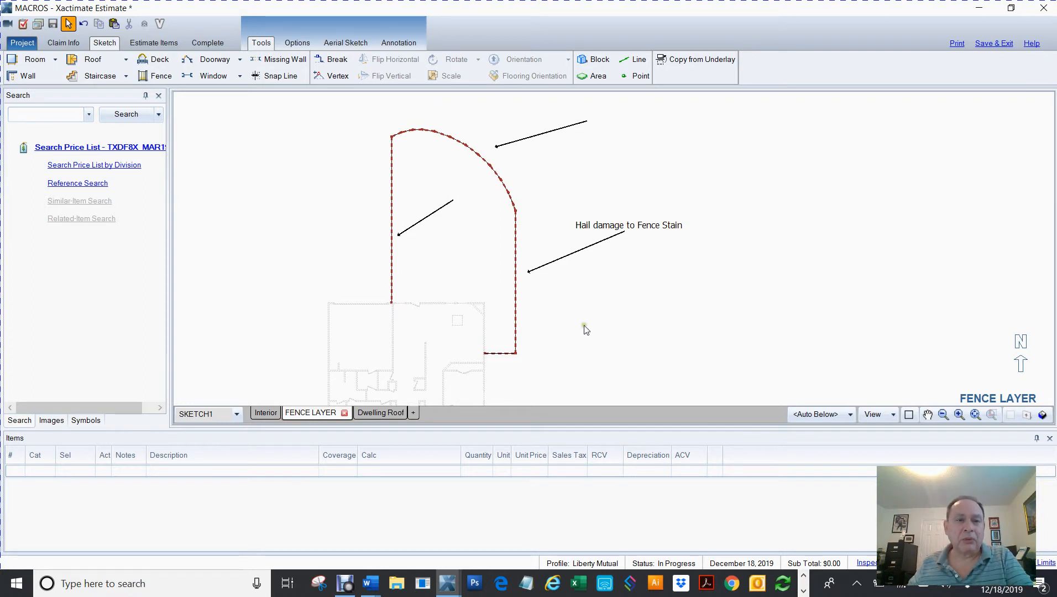
- Open the macro list from the sketch and filter it by "skt"
{"action": "left_click", "coordinate": [289, 45]}
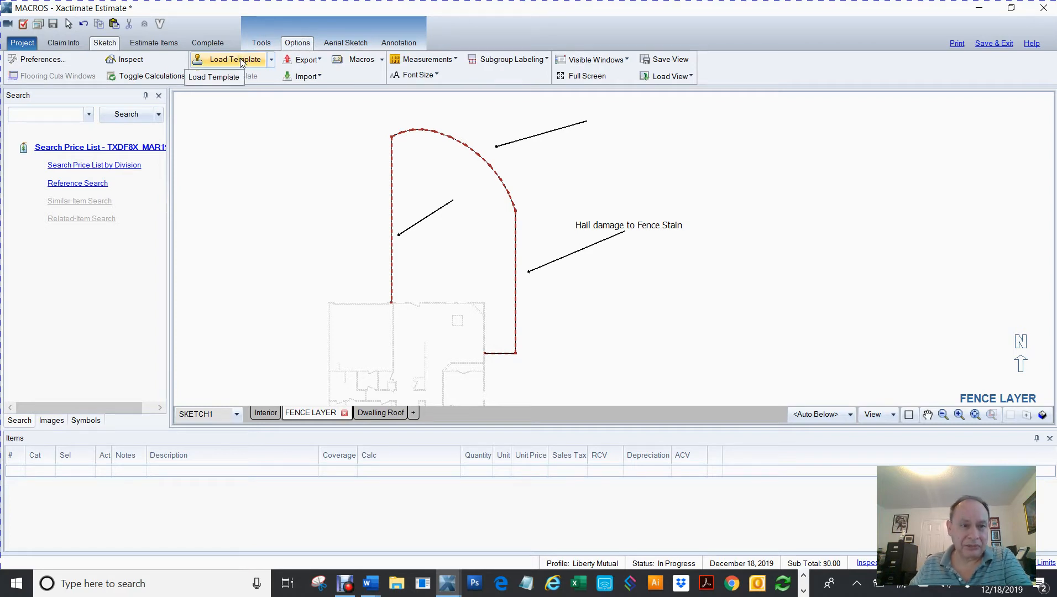
{"action": "left_click", "coordinate": [362, 60]}
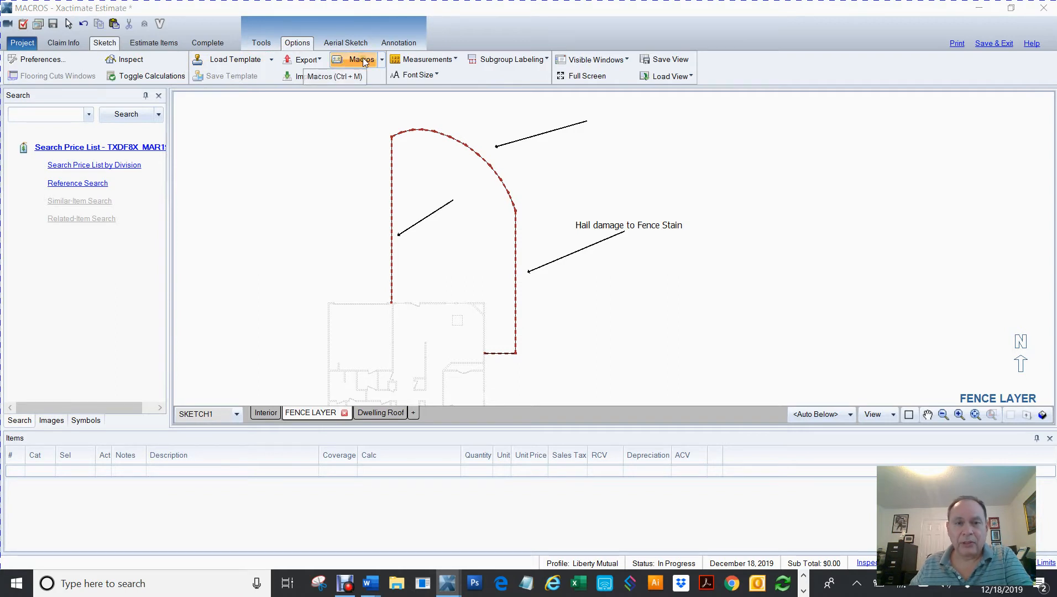
{"action": "left_click", "coordinate": [377, 80]}
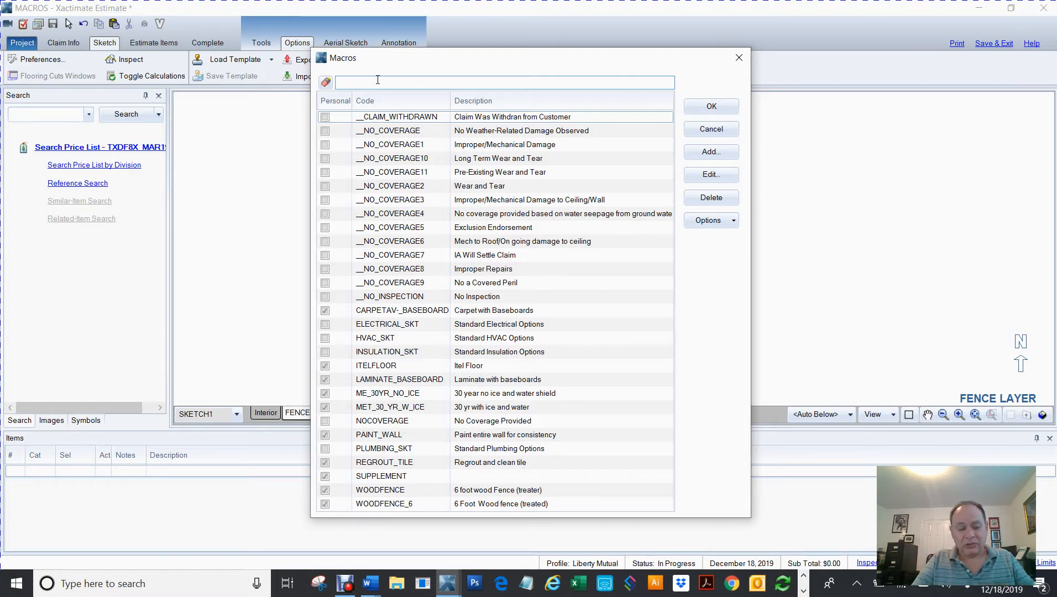
{"action": "type", "text": "skt"}
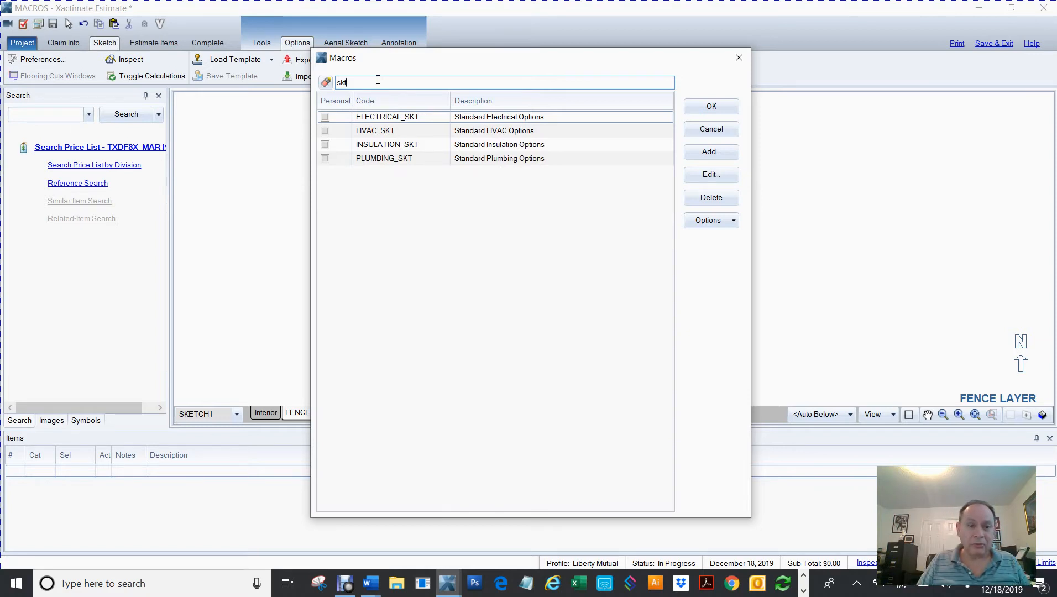
- Filter the macros by "fen" and try to apply the WOODFENCE macro without selecting the fence
{"action": "key", "text": "BackSpace"}
{"action": "key", "text": "BackSpace"}
{"action": "key", "text": "BackSpace"}
{"action": "type", "text": "fe"}
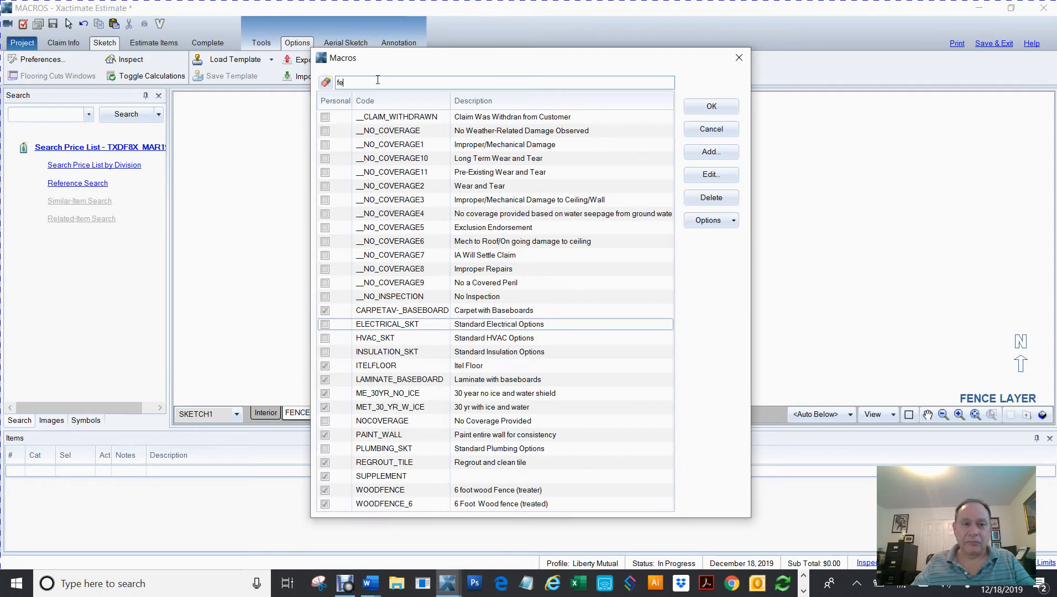
{"action": "type", "text": "n"}
{"action": "mouse_move", "coordinate": [433, 65]}
{"action": "left_mouse_down"}
{"action": "mouse_move", "coordinate": [646, 45]}
{"action": "mouse_move", "coordinate": [641, 72]}
{"action": "left_mouse_up"}
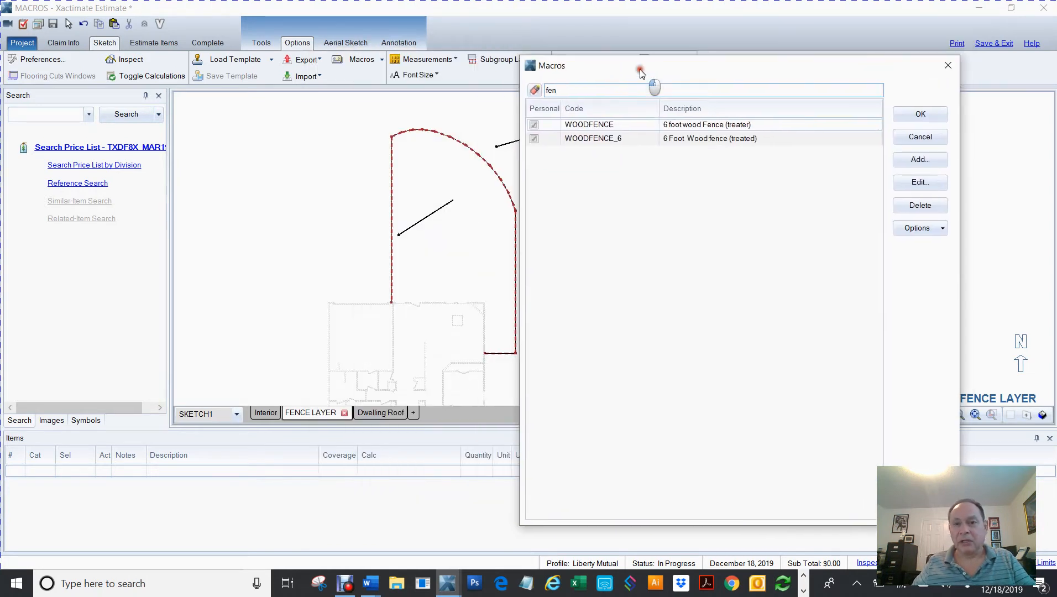
{"action": "left_click", "coordinate": [579, 127]}
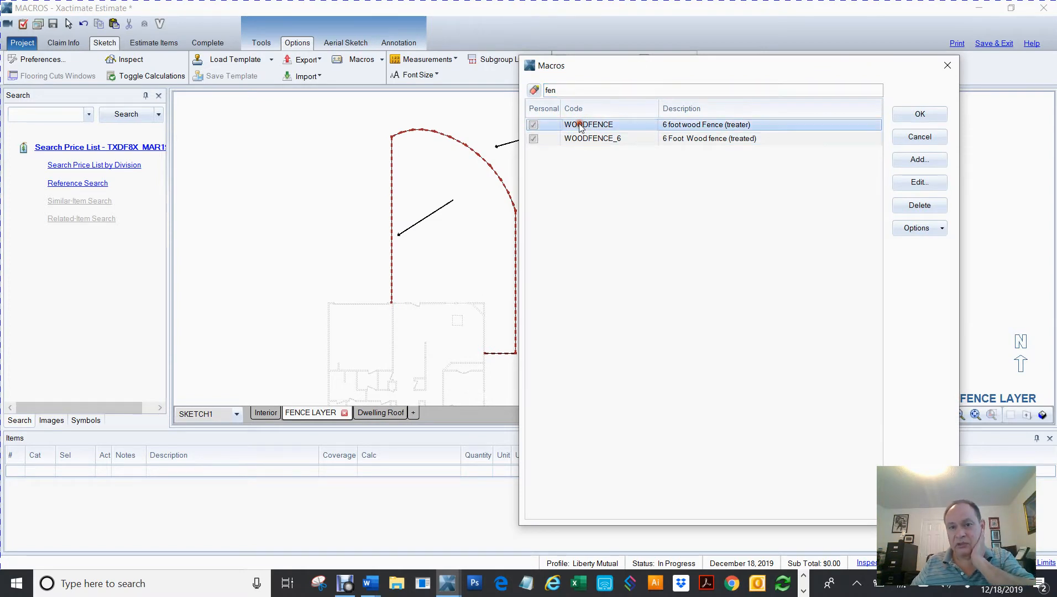
{"action": "left_click", "coordinate": [918, 114]}
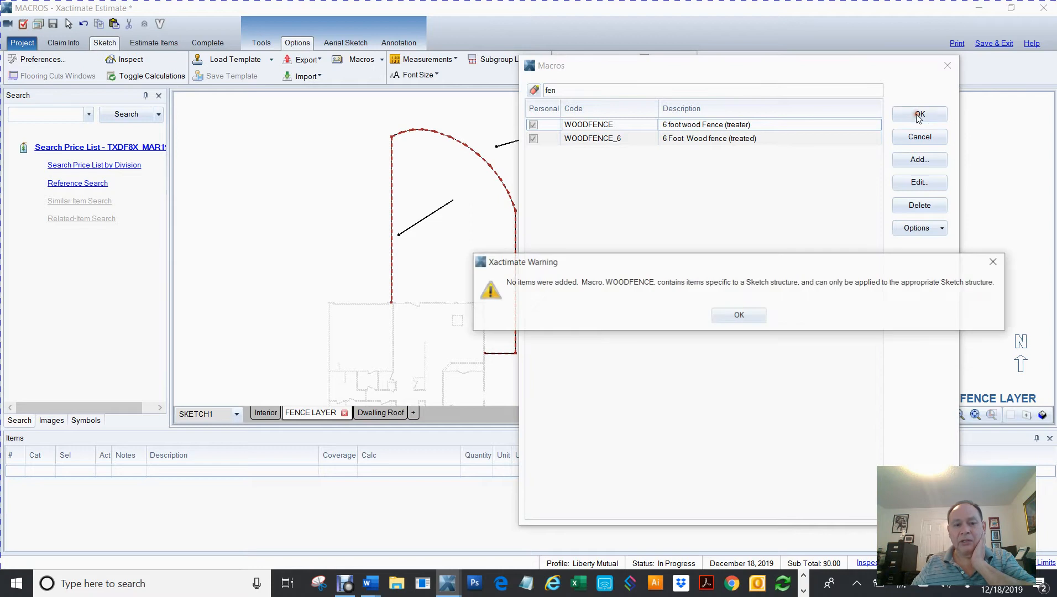
{"action": "left_click", "coordinate": [739, 315]}
- Select all the fence sections in the sketch and apply the WOODFENCE macro to them, filtering the macros by "woo"
{"action": "left_click", "coordinate": [324, 105]}
{"action": "left_click_drag", "start_coordinate": [324, 105], "coordinate": [583, 365]}
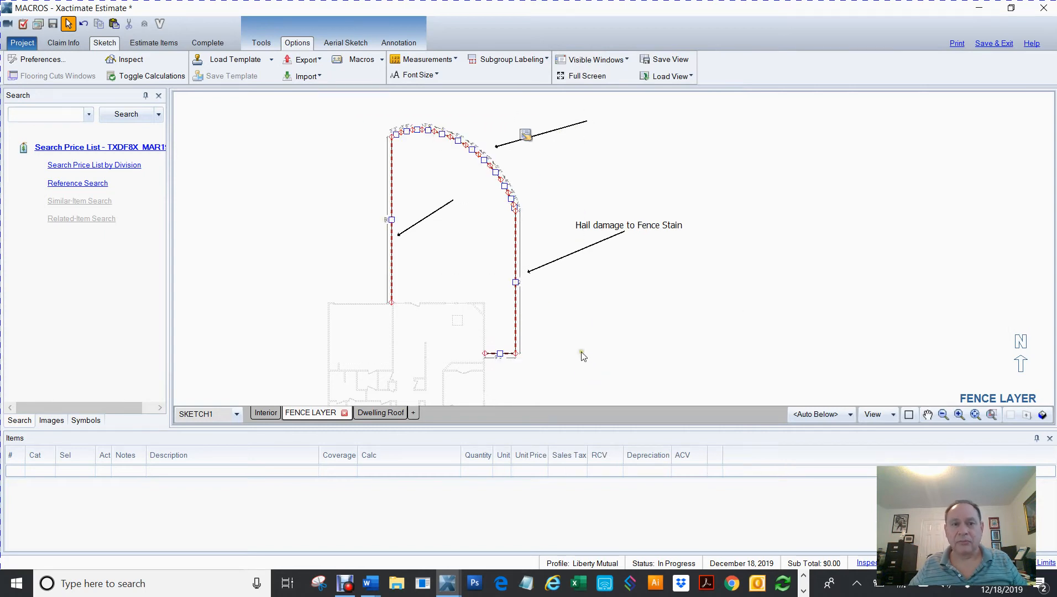
{"action": "left_click", "coordinate": [343, 59]}
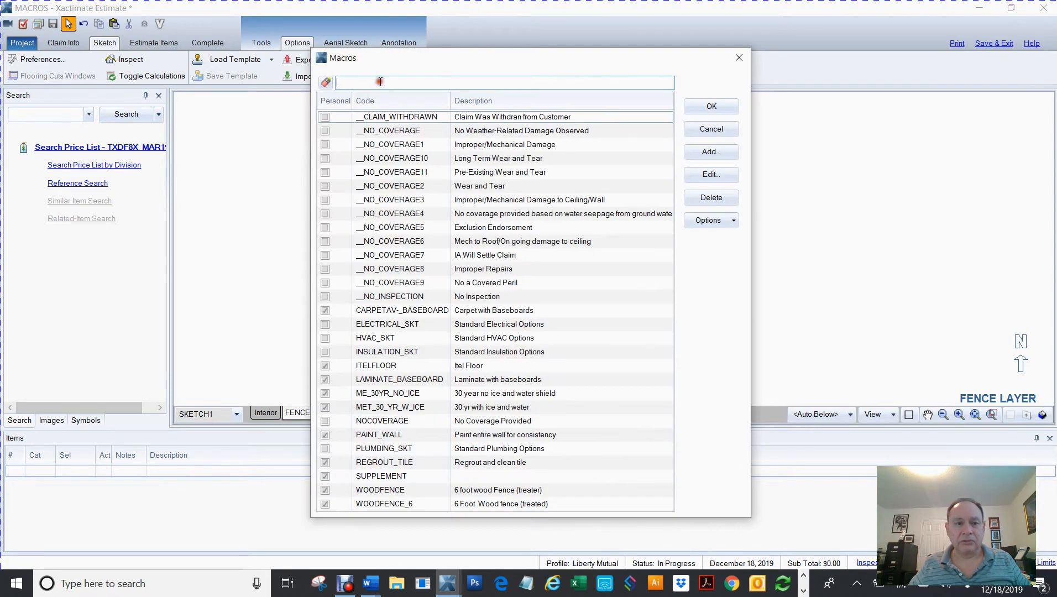
{"action": "type", "text": "woo"}
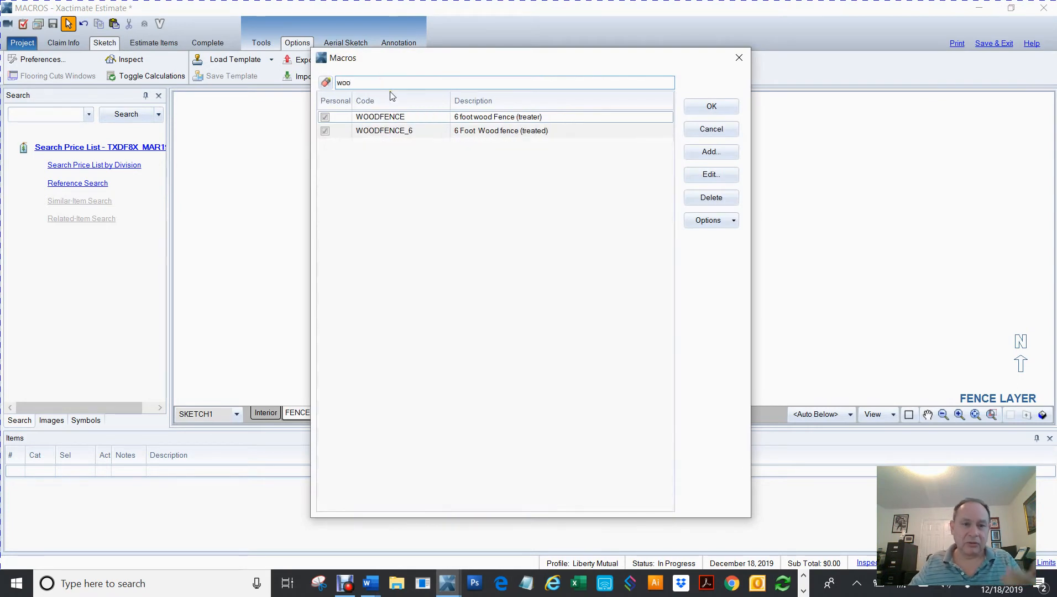
{"action": "left_click", "coordinate": [383, 117]}
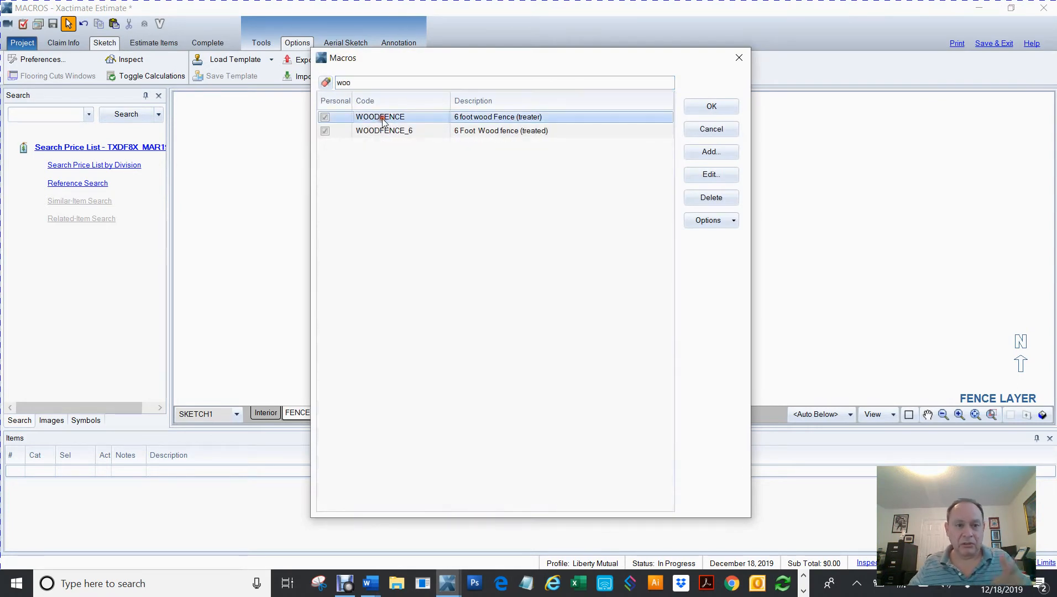
{"action": "left_click", "coordinate": [709, 108]}
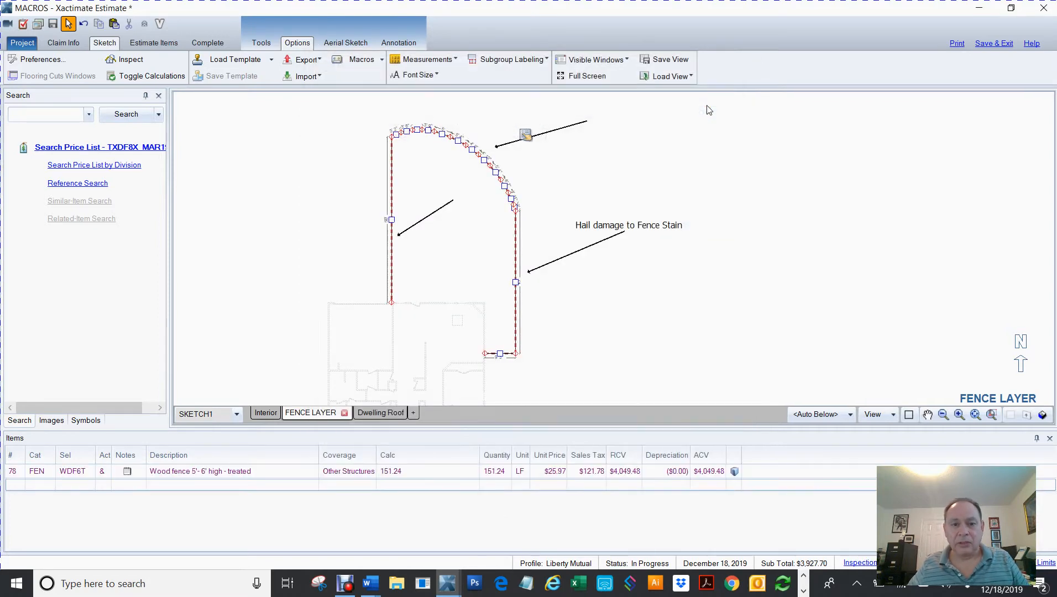
- Check the treated wood fence item in the sketch and under the FENCE LAYER group of the estimate items
{"action": "left_click", "coordinate": [24, 477]}
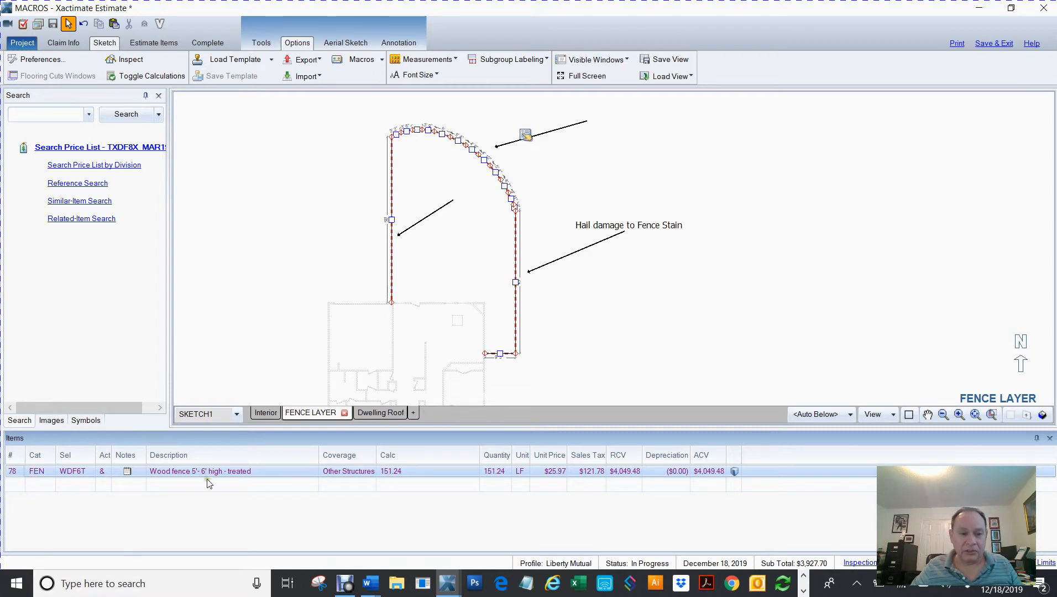
{"action": "left_click", "coordinate": [256, 359]}
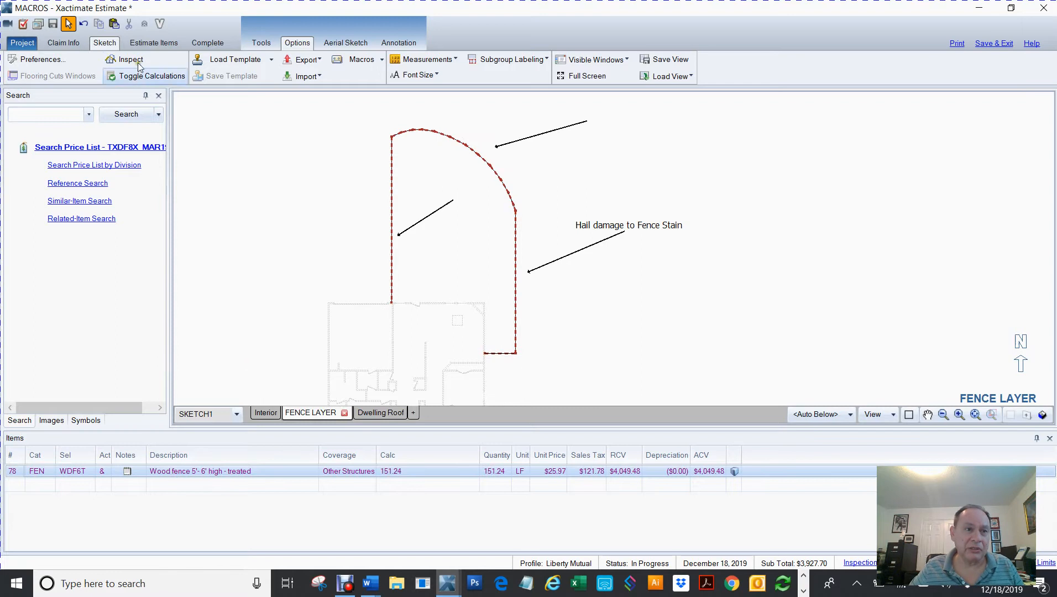
{"action": "left_click", "coordinate": [151, 44]}
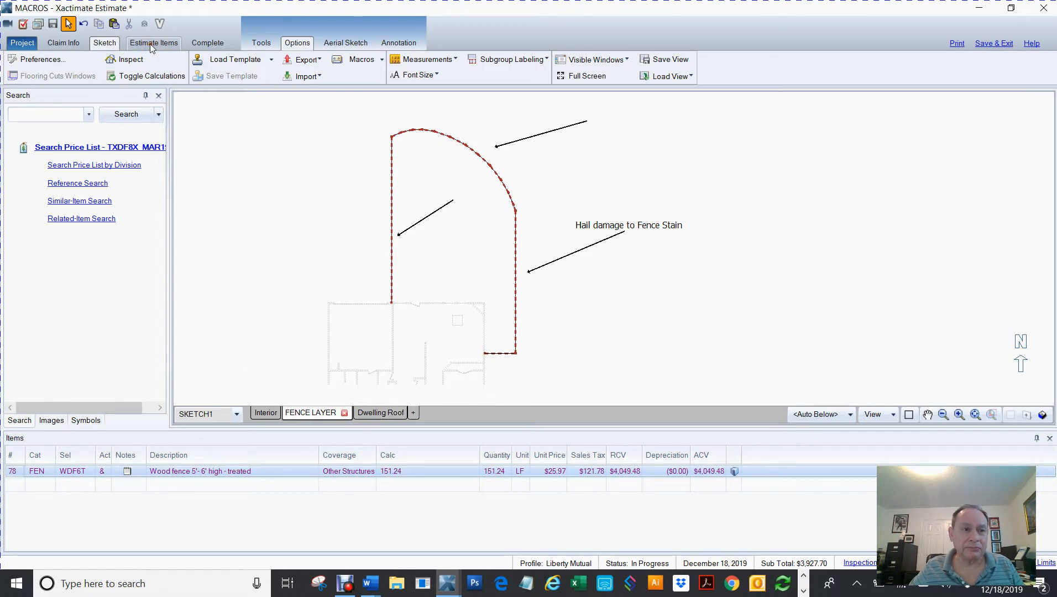
{"action": "scroll", "coordinate": [132, 143], "scroll_direction": "down", "scroll_amount": 3}
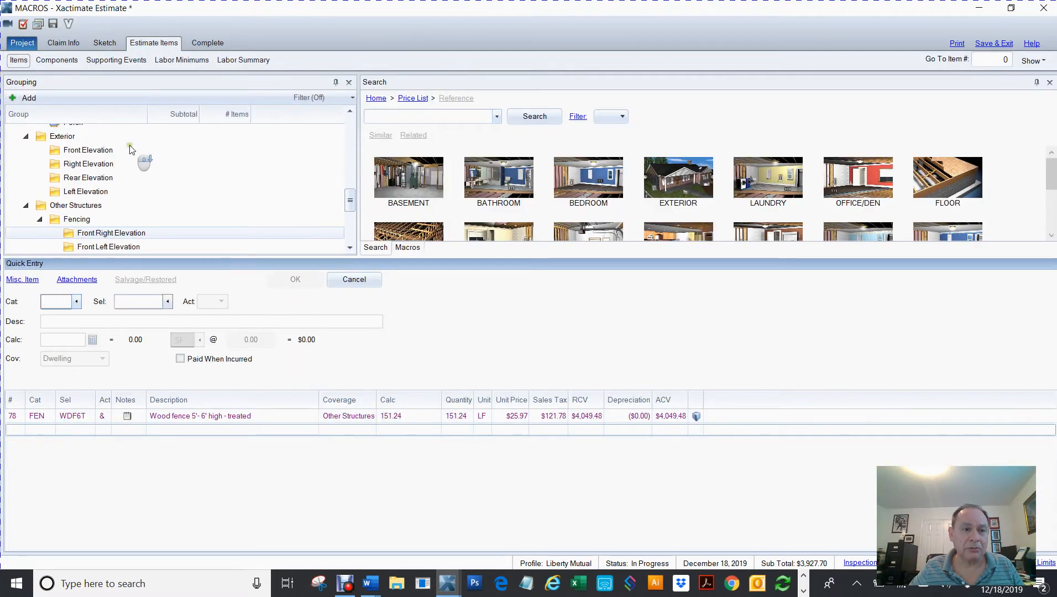
{"action": "scroll", "coordinate": [133, 149], "scroll_direction": "down", "scroll_amount": 3}
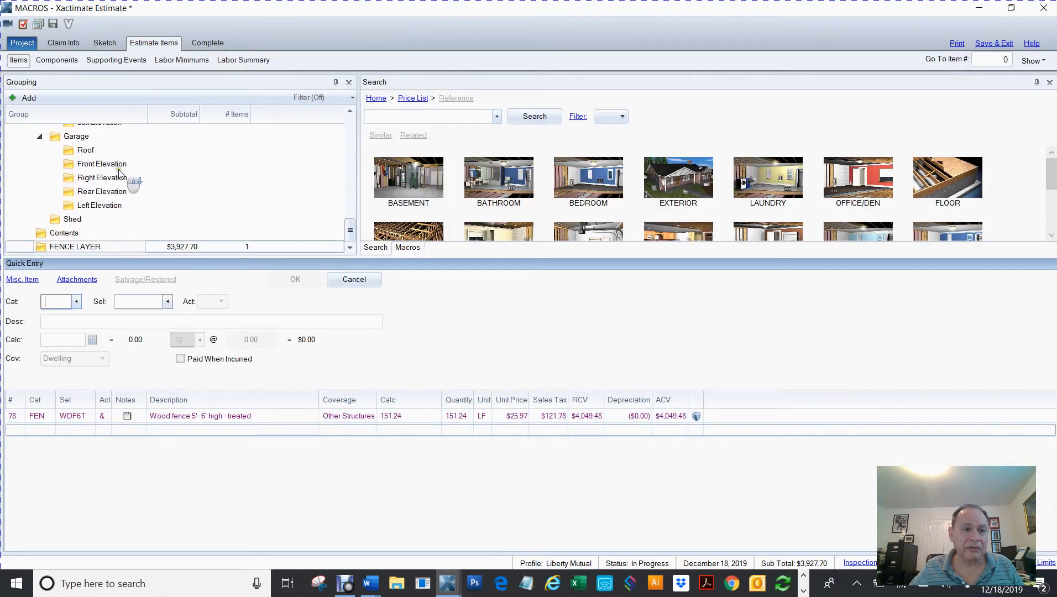
{"action": "left_click", "coordinate": [44, 247]}
{"action": "left_click", "coordinate": [19, 416]}
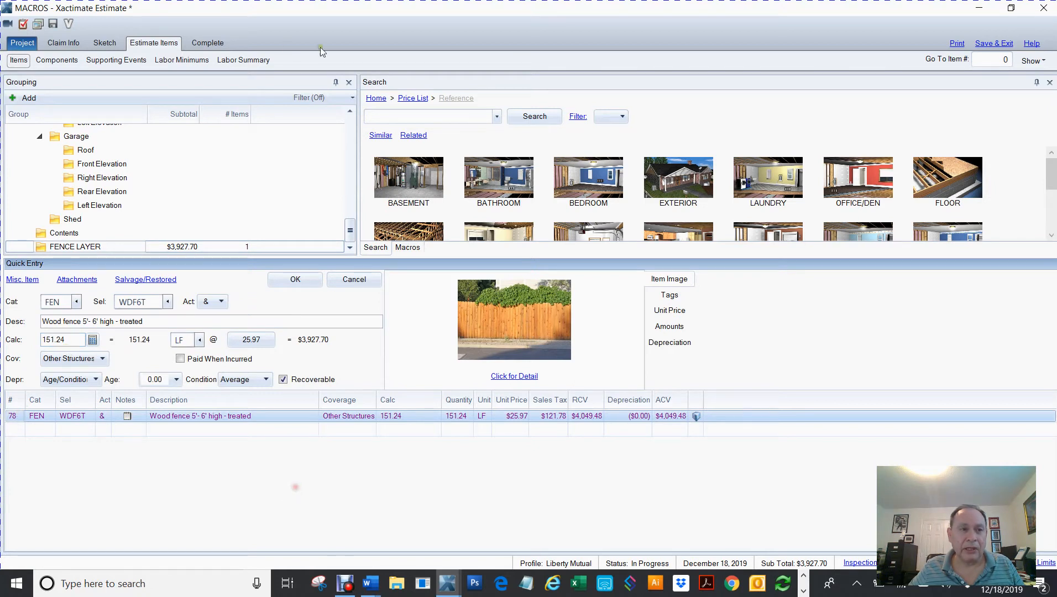
- Return to the sketch, select all the fence sections and review their fence properties
{"action": "left_click", "coordinate": [103, 44]}
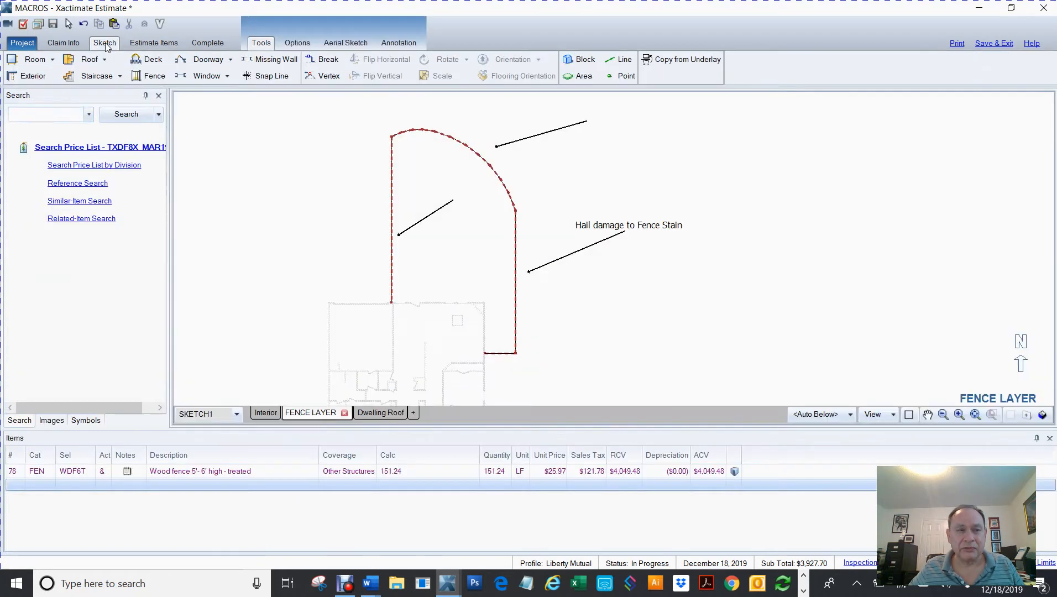
{"action": "left_click_drag", "start_coordinate": [368, 105], "coordinate": [584, 383]}
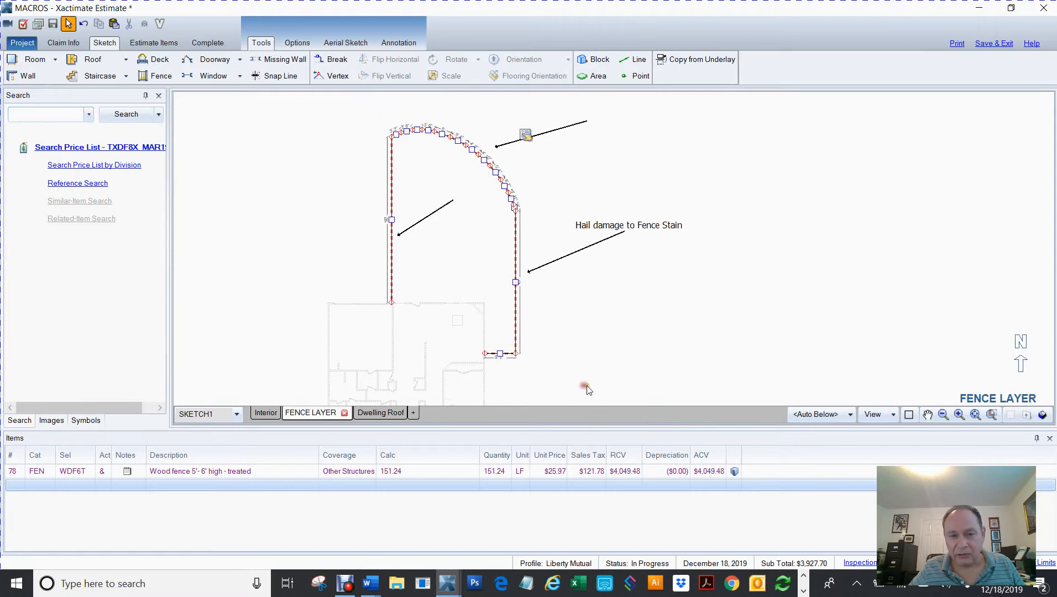
{"action": "left_click", "coordinate": [525, 135]}
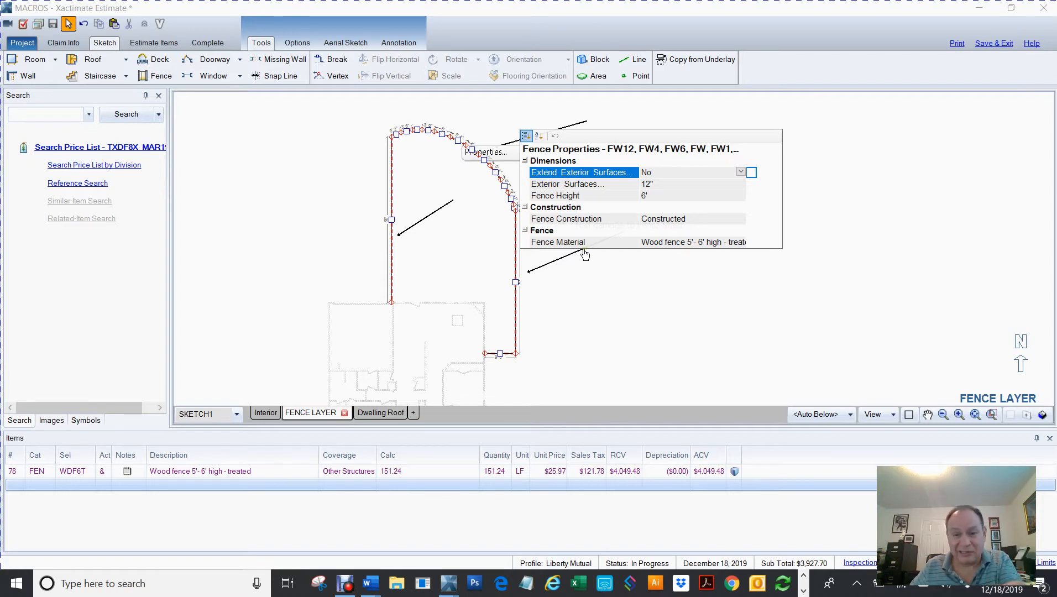
{"action": "left_click", "coordinate": [602, 293]}
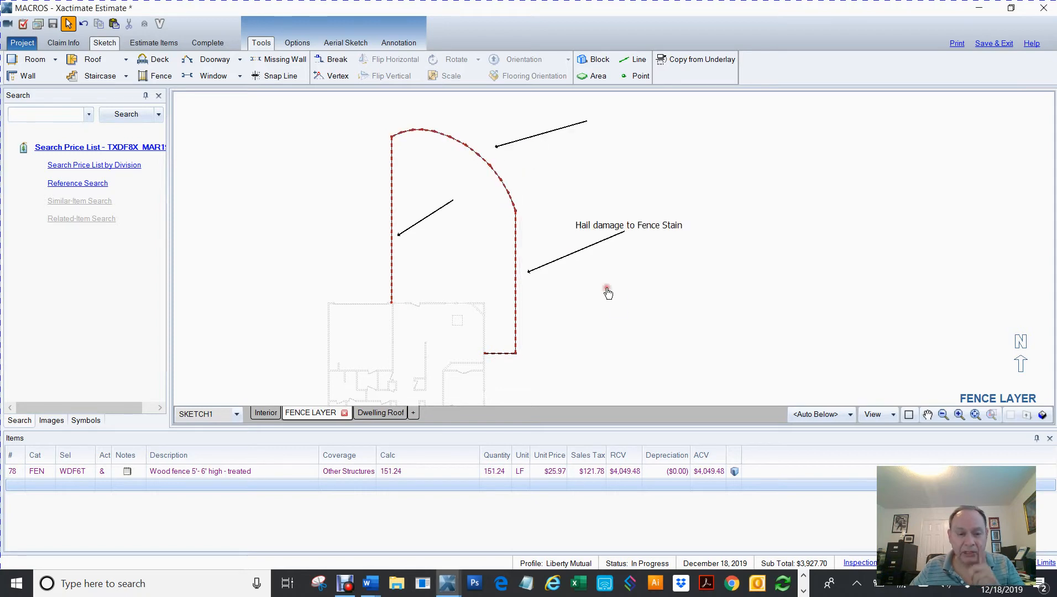
- Open the FENCE LAYER level's properties and display the list of all its variables
{"action": "right_click", "coordinate": [323, 418]}
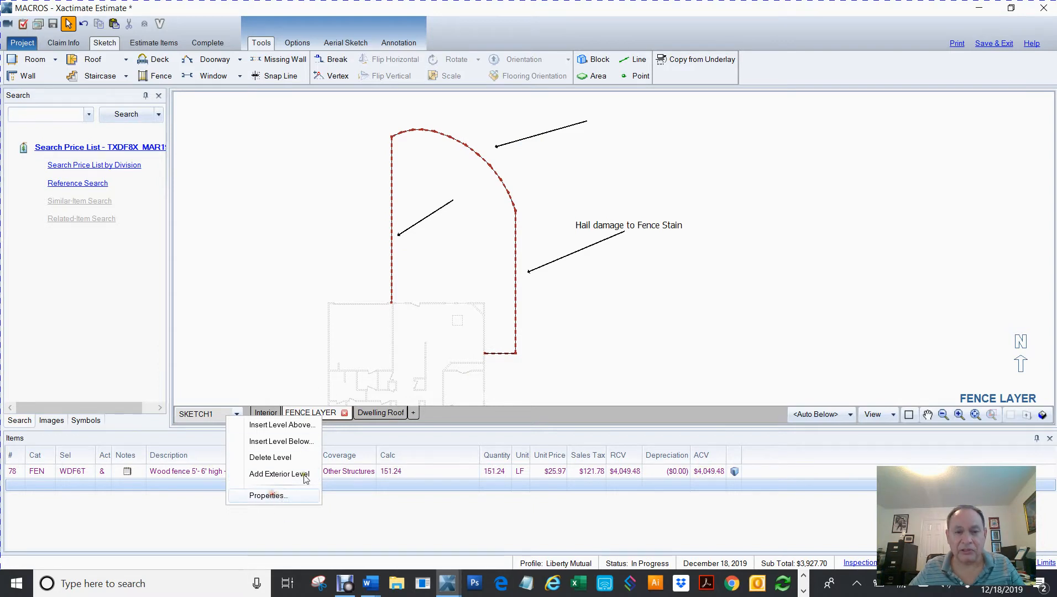
{"action": "left_click", "coordinate": [275, 495]}
{"action": "left_click", "coordinate": [340, 337]}
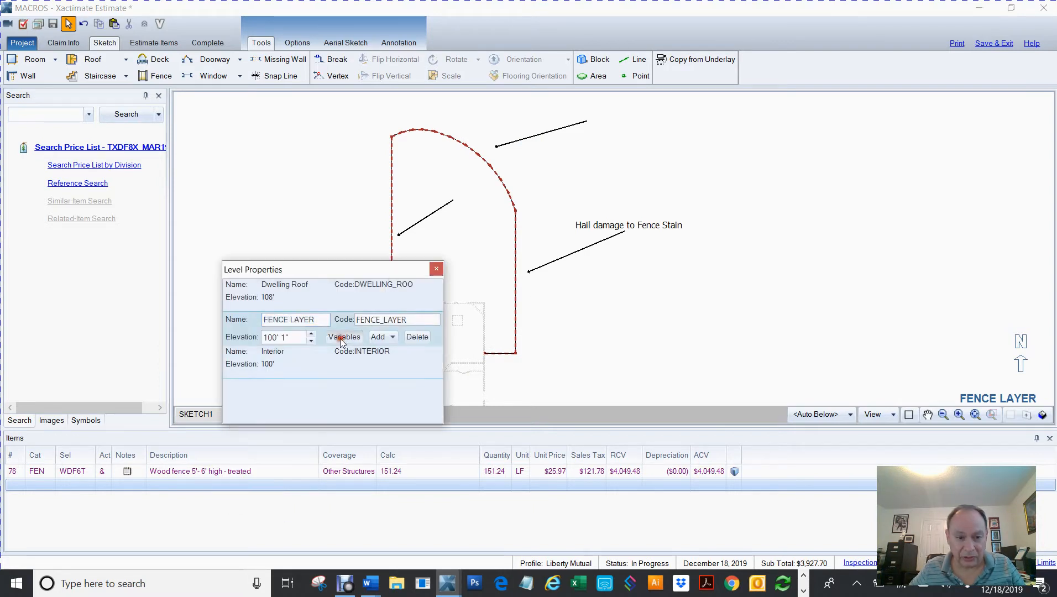
{"action": "left_click", "coordinate": [707, 176]}
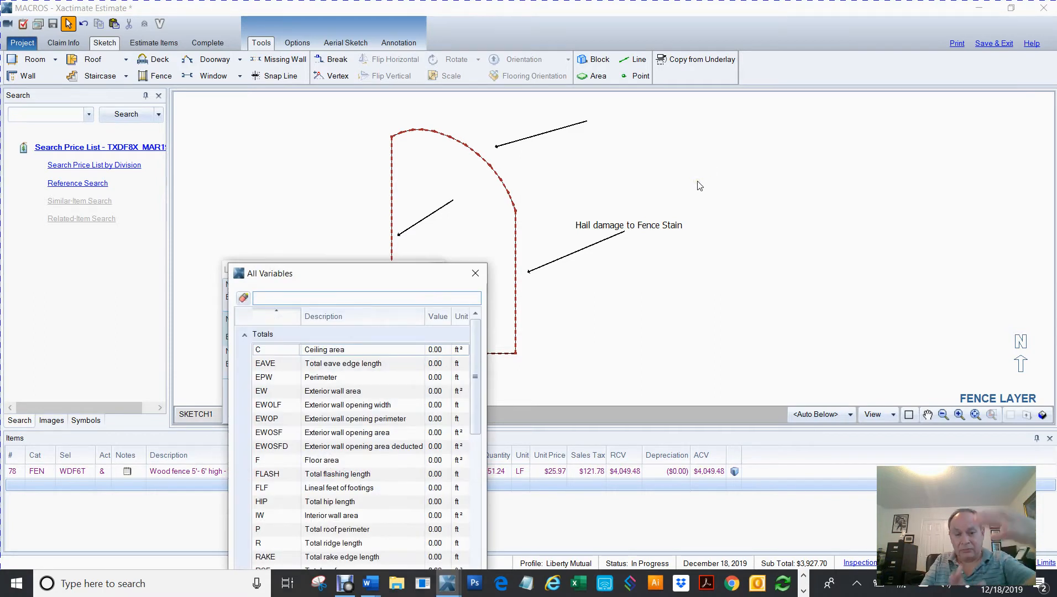
{"action": "left_click_drag", "start_coordinate": [370, 279], "coordinate": [393, 121]}
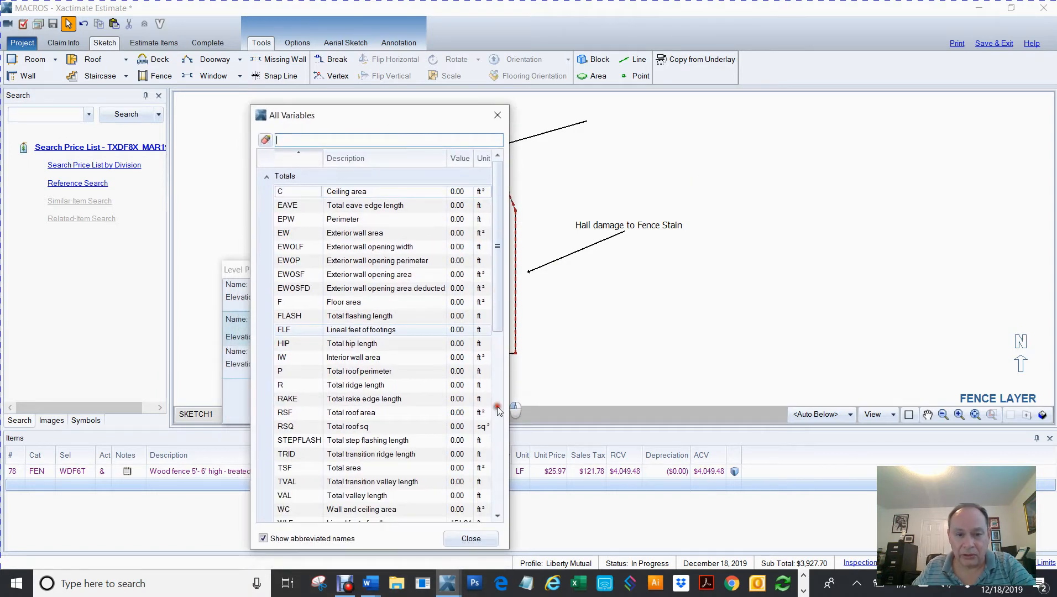
- Examine the level's total and other variables for the lineal feet of walls, then close the variables and level properties
{"action": "scroll", "coordinate": [496, 470], "scroll_direction": "down", "scroll_amount": 4}
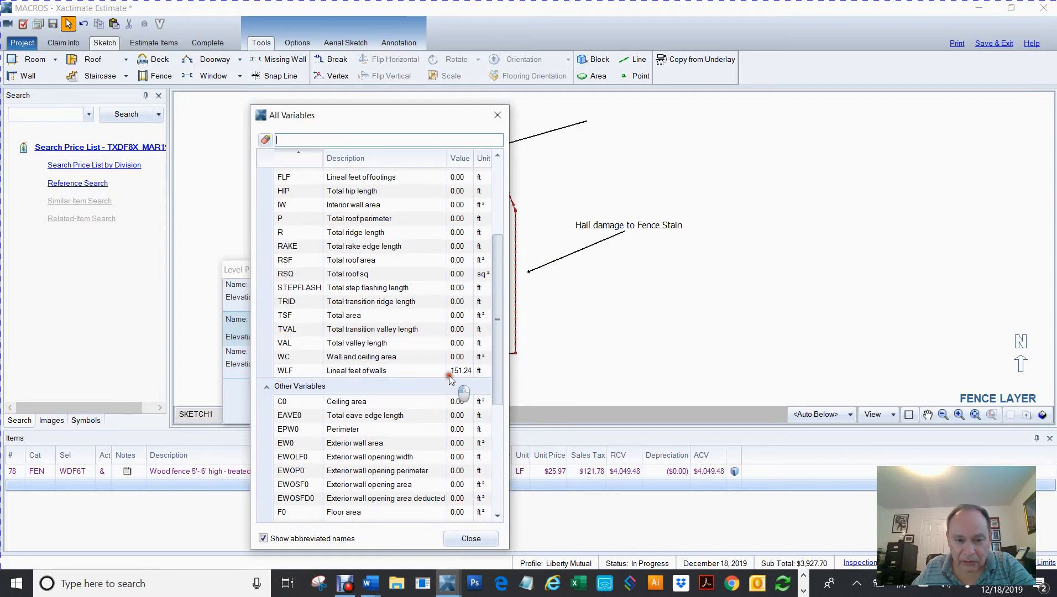
{"action": "scroll", "coordinate": [454, 373], "scroll_direction": "down", "scroll_amount": 5}
{"action": "scroll", "coordinate": [452, 368], "scroll_direction": "down", "scroll_amount": 1}
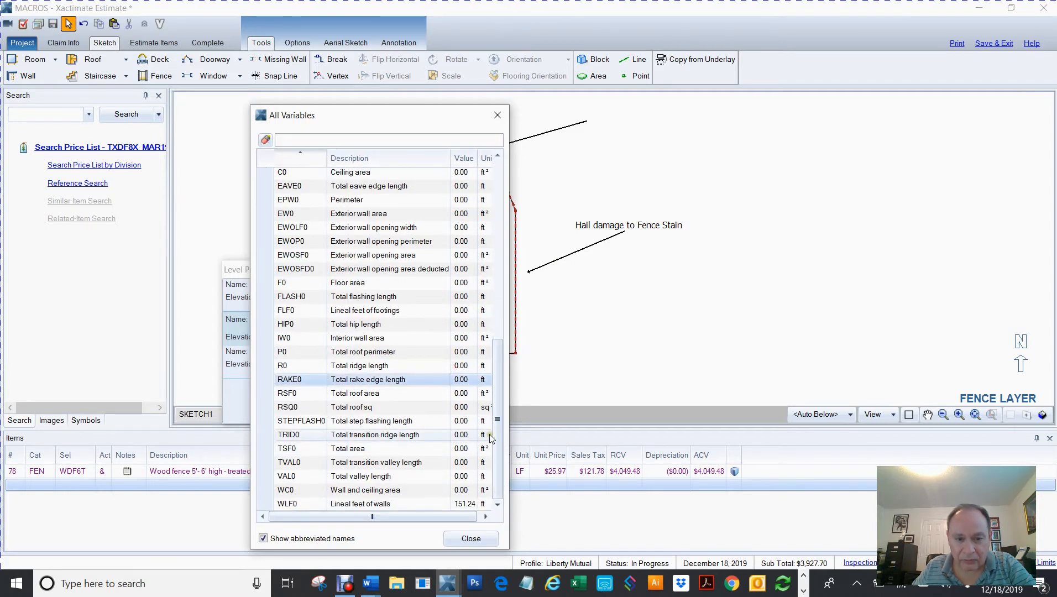
{"action": "left_click", "coordinate": [459, 504]}
{"action": "left_click_drag", "start_coordinate": [498, 426], "coordinate": [501, 281]}
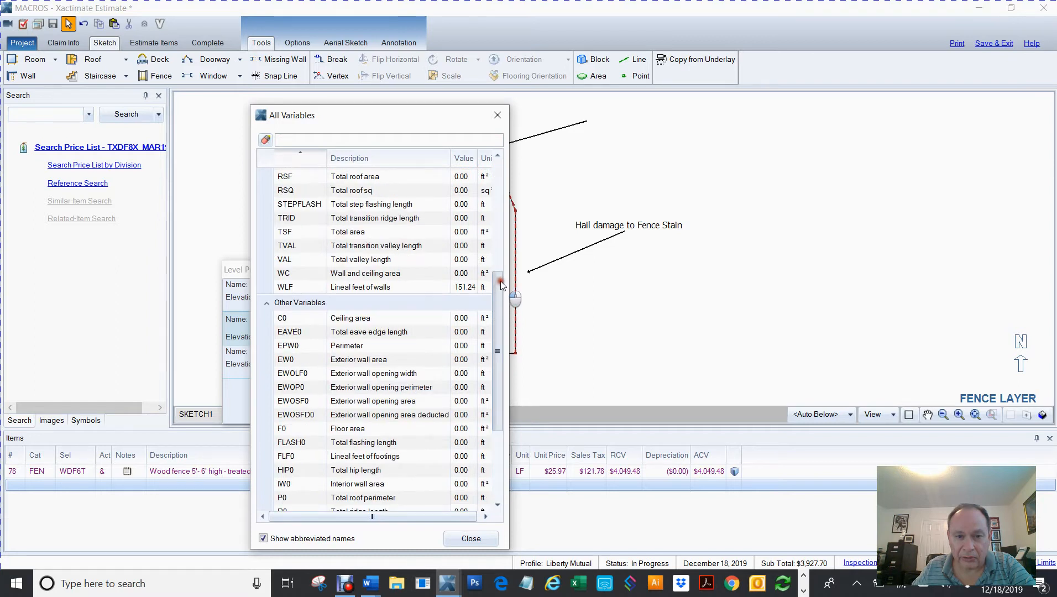
{"action": "scroll", "coordinate": [462, 293], "scroll_direction": "up", "scroll_amount": 4}
{"action": "scroll", "coordinate": [461, 293], "scroll_direction": "up", "scroll_amount": 1}
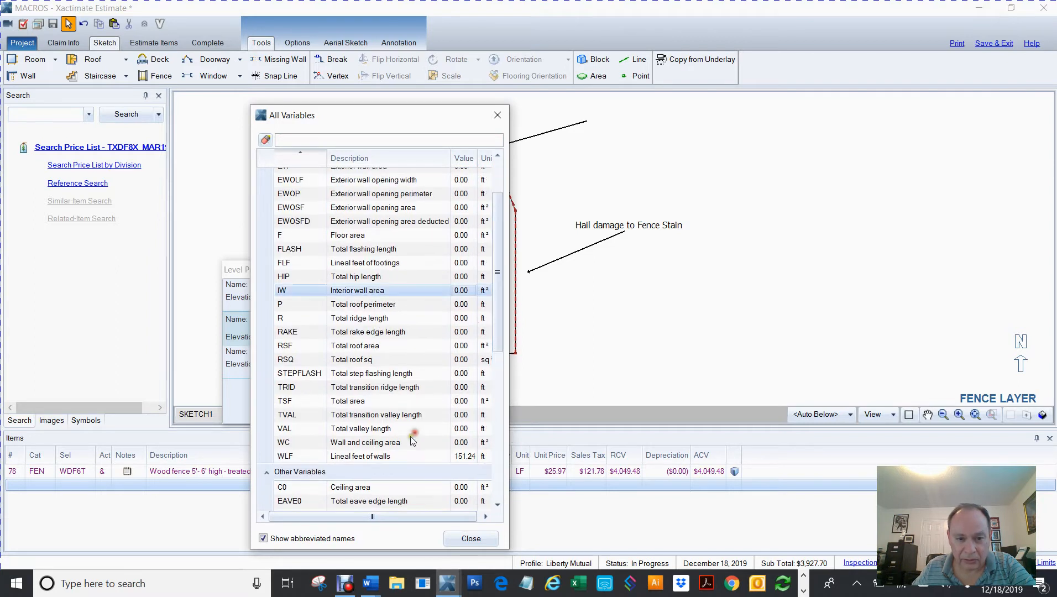
{"action": "left_click", "coordinate": [365, 458]}
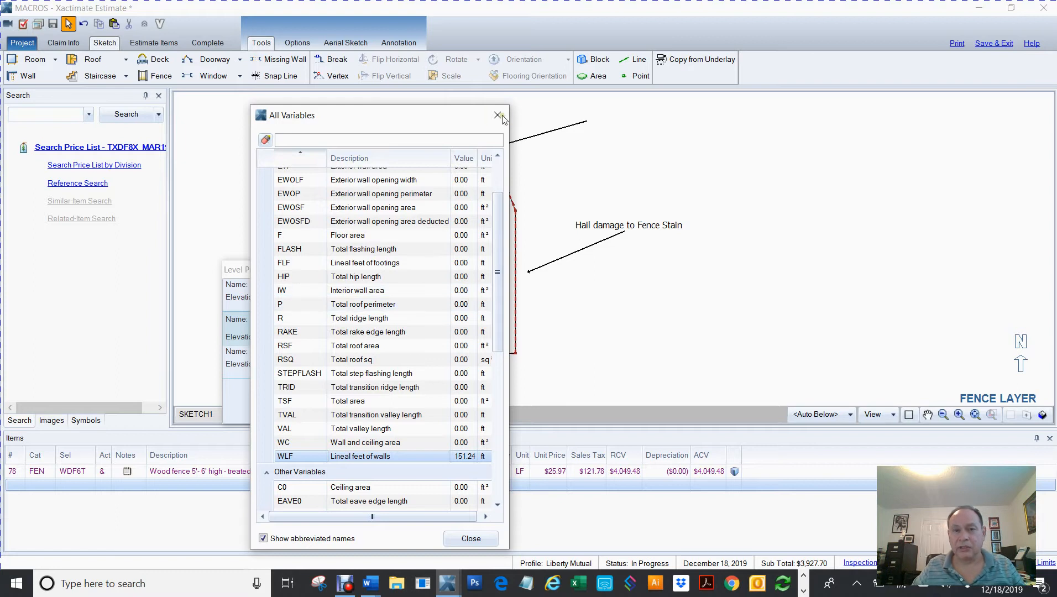
{"action": "left_click_drag", "start_coordinate": [501, 279], "coordinate": [505, 188]}
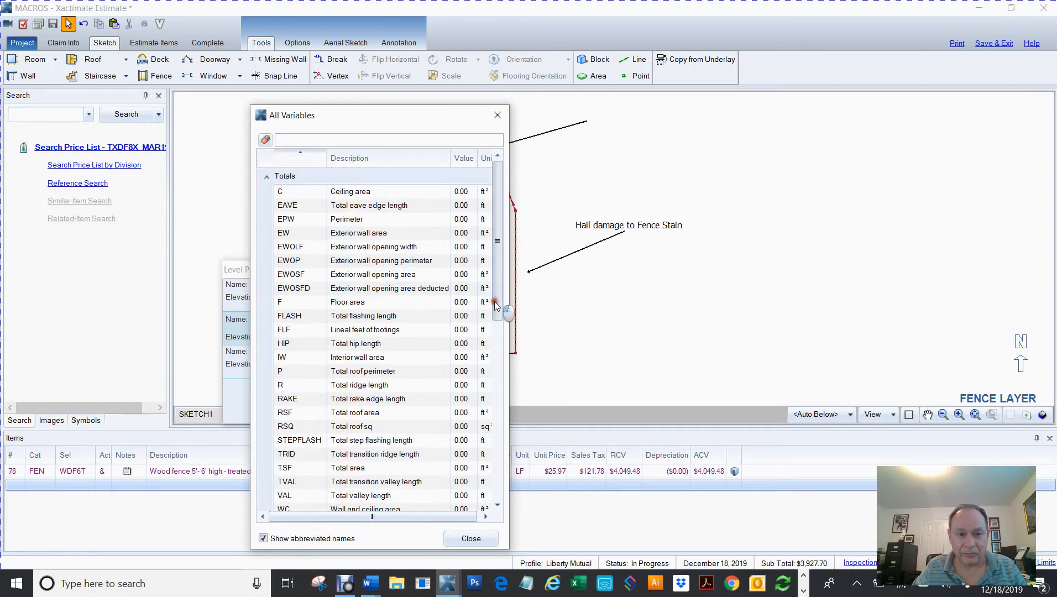
{"action": "left_click_drag", "start_coordinate": [480, 425], "coordinate": [504, 159]}
{"action": "left_click", "coordinate": [496, 113]}
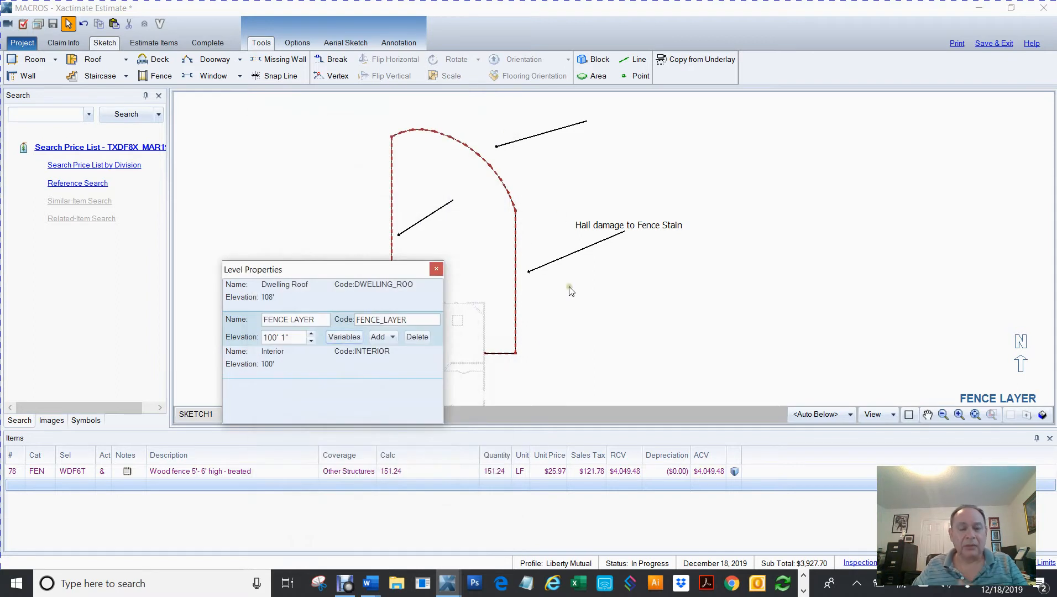
{"action": "left_click", "coordinate": [436, 269]}
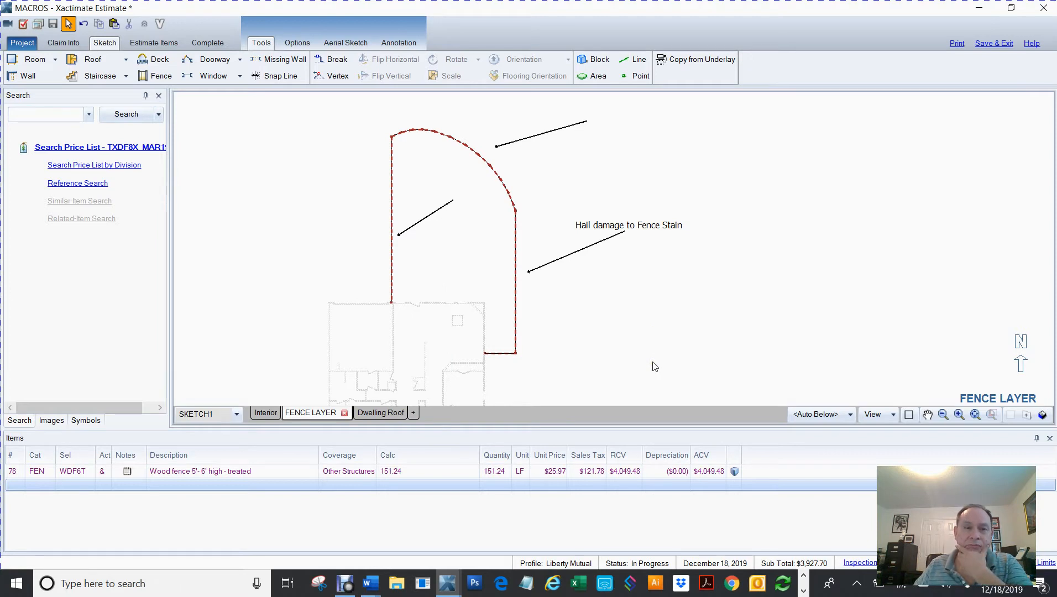
- Look up the macros filtered by "skt" from the sketch and close the list without applying any
{"action": "left_click", "coordinate": [300, 42]}
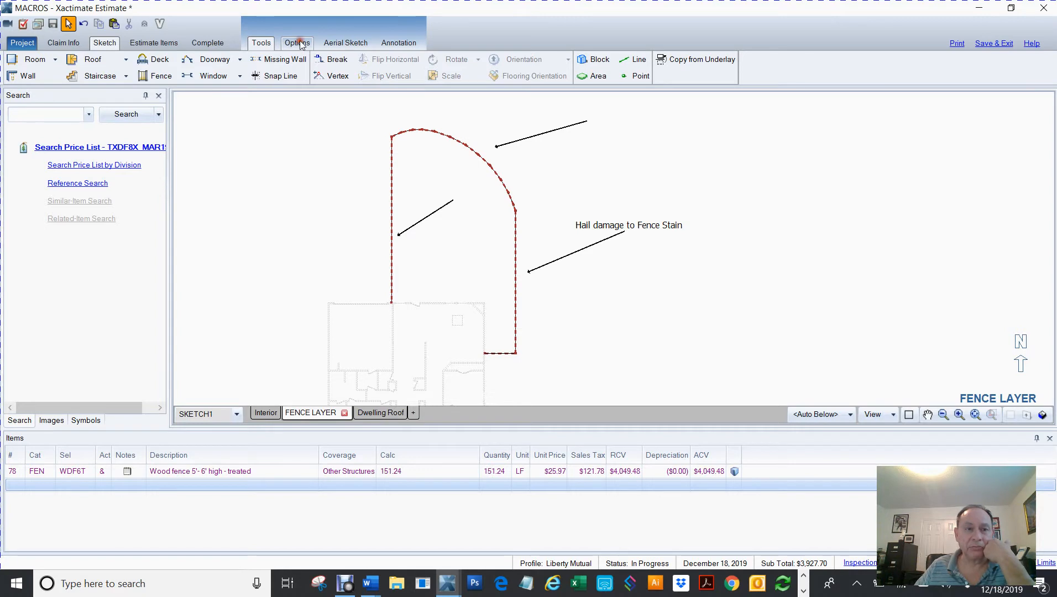
{"action": "left_click", "coordinate": [361, 59]}
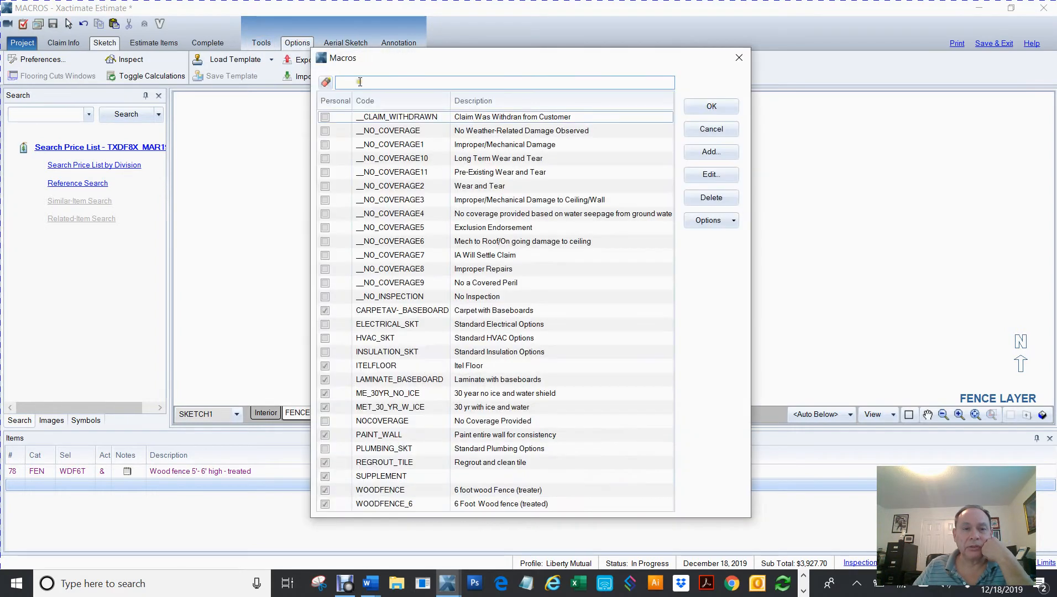
{"action": "type", "text": "skt"}
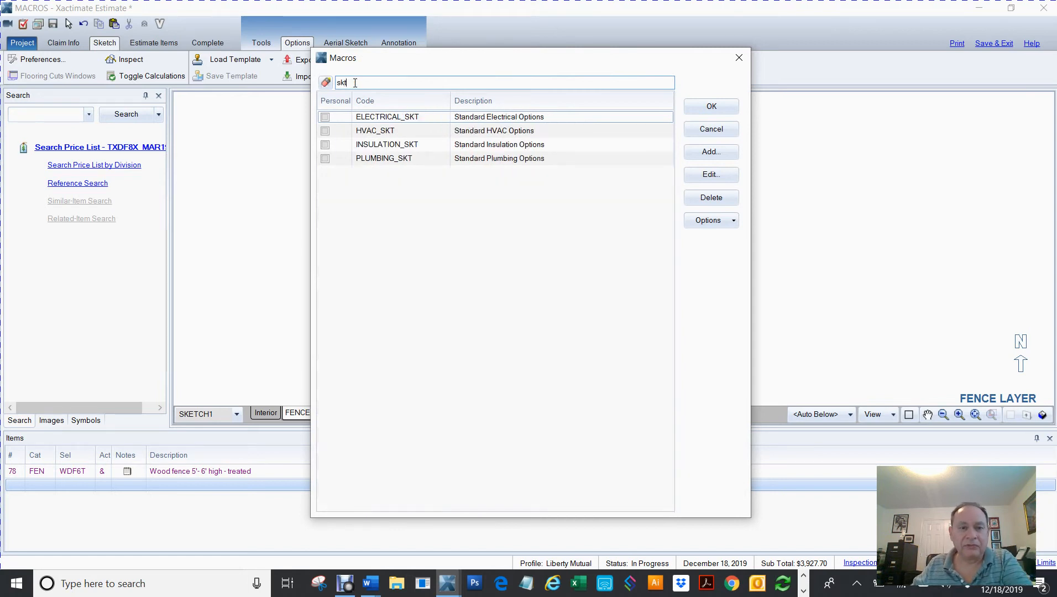
{"action": "left_click", "coordinate": [738, 55]}
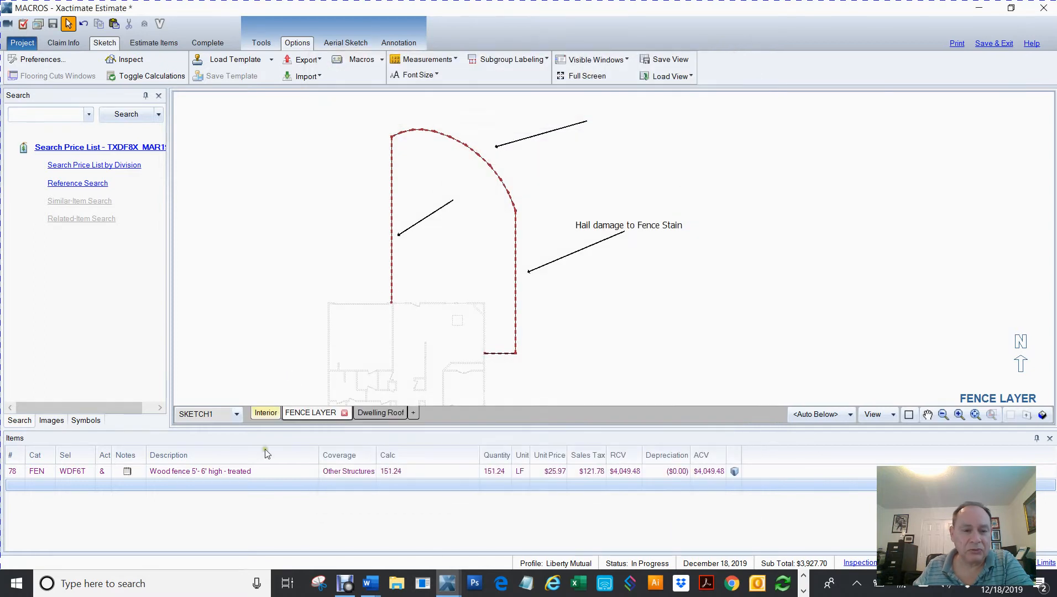
- Switch the sketch to the Interior level and bring the whole floor plan into view
{"action": "left_click", "coordinate": [266, 413]}
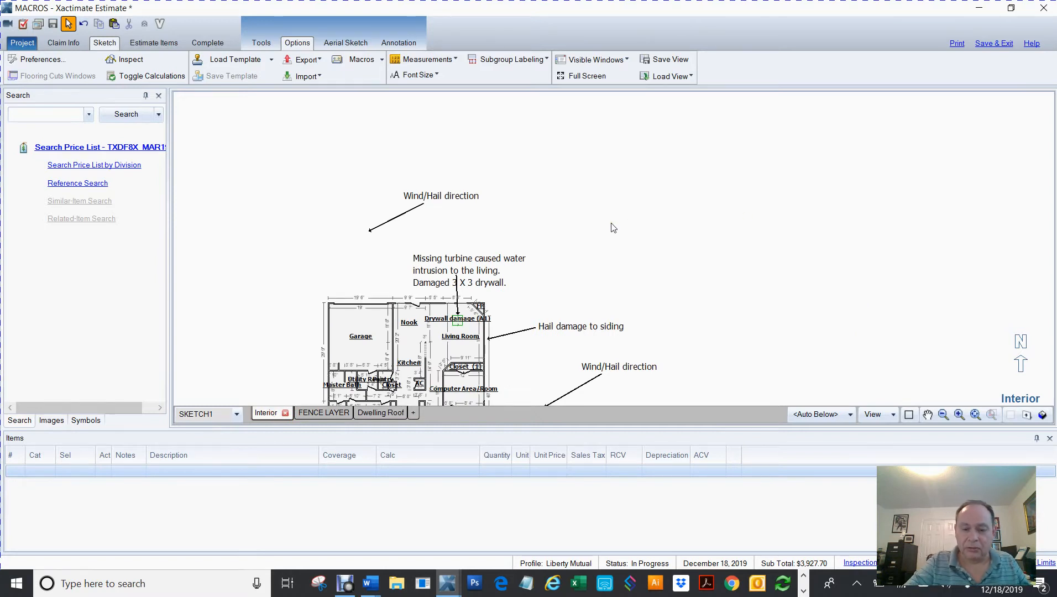
{"action": "scroll", "coordinate": [662, 289], "scroll_direction": "up", "scroll_amount": 2}
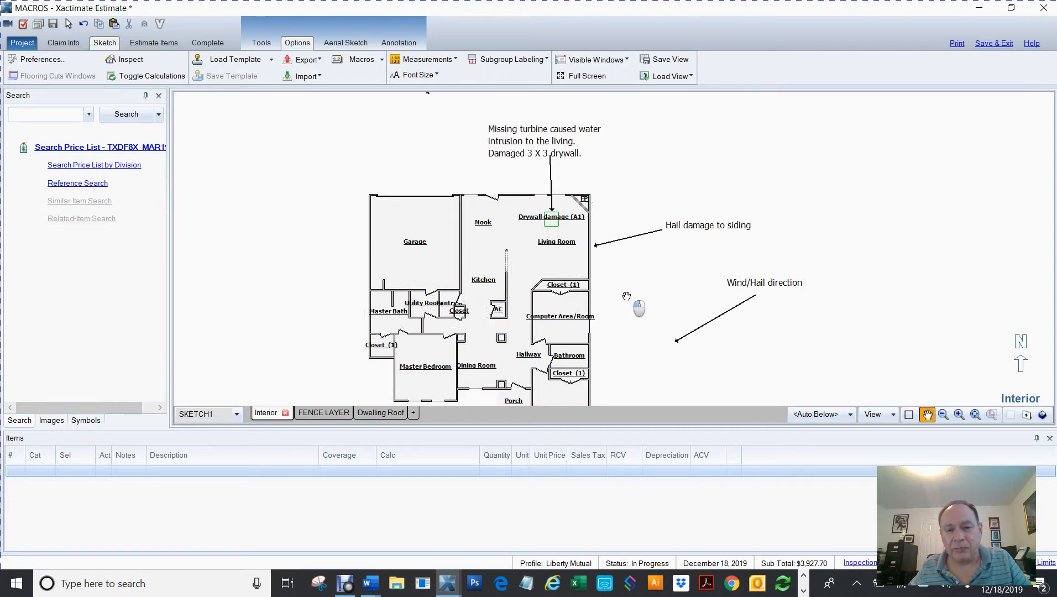
{"action": "left_click_drag", "start_coordinate": [630, 300], "coordinate": [618, 220]}
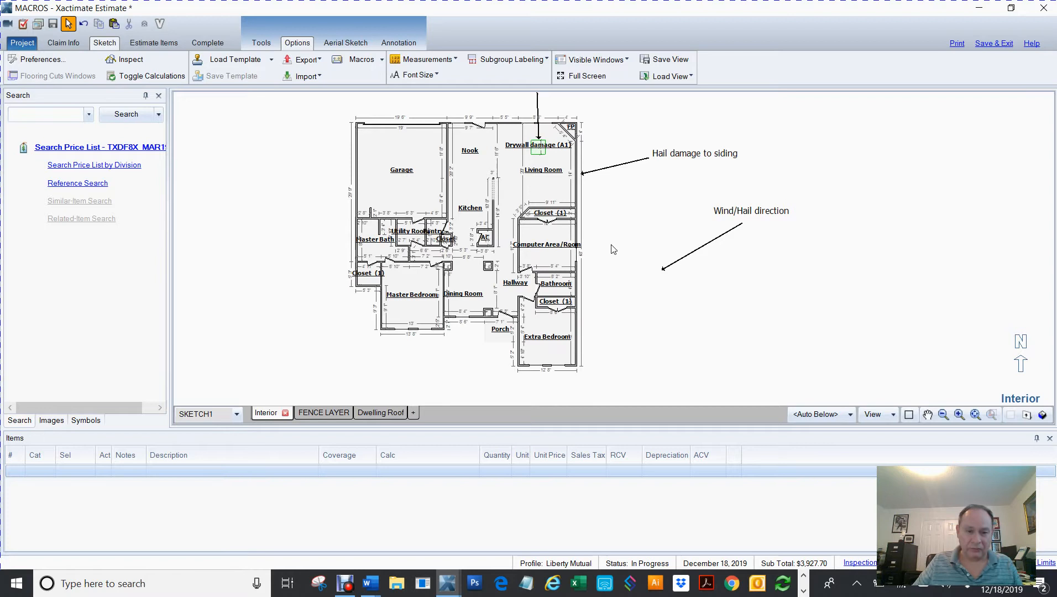
- Open the Master Bedroom's room properties, review the available room types and close the properties
{"action": "left_click", "coordinate": [417, 297]}
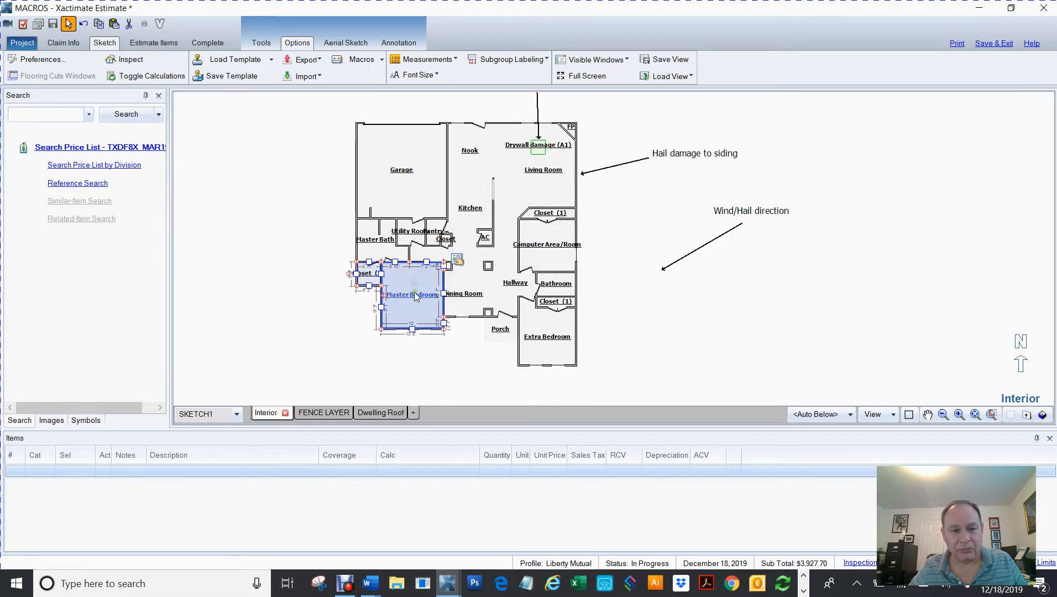
{"action": "left_click", "coordinate": [353, 336]}
{"action": "left_click", "coordinate": [406, 297]}
{"action": "double_click", "coordinate": [406, 297]}
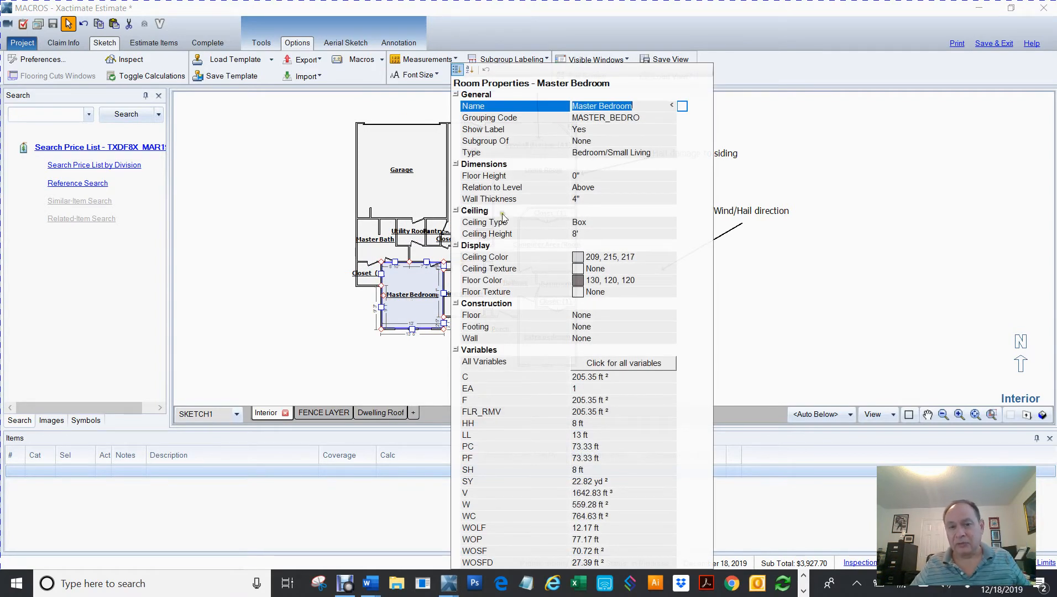
{"action": "left_click", "coordinate": [609, 154]}
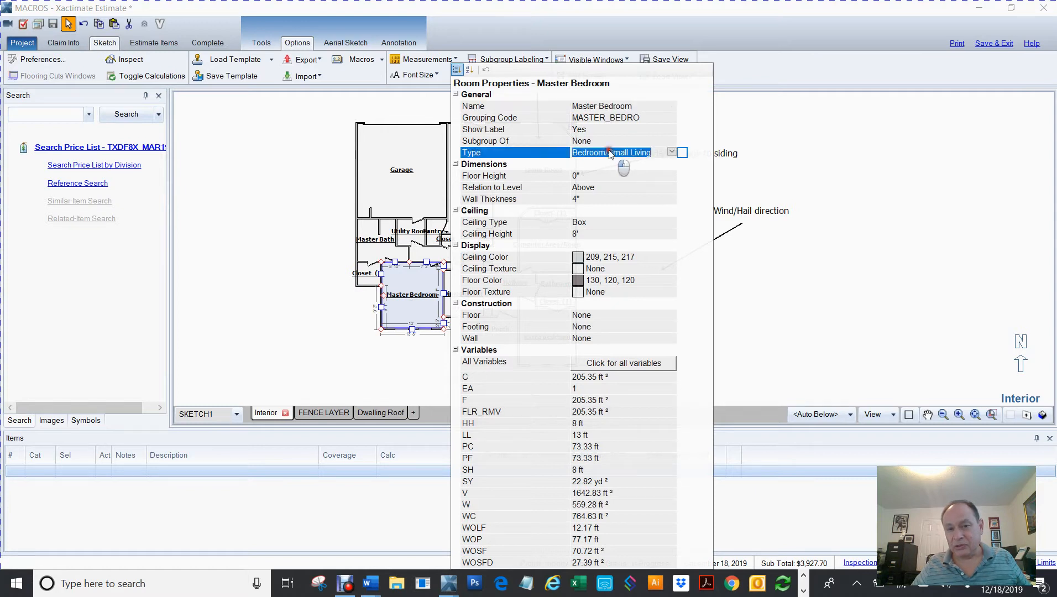
{"action": "left_click", "coordinate": [673, 153]}
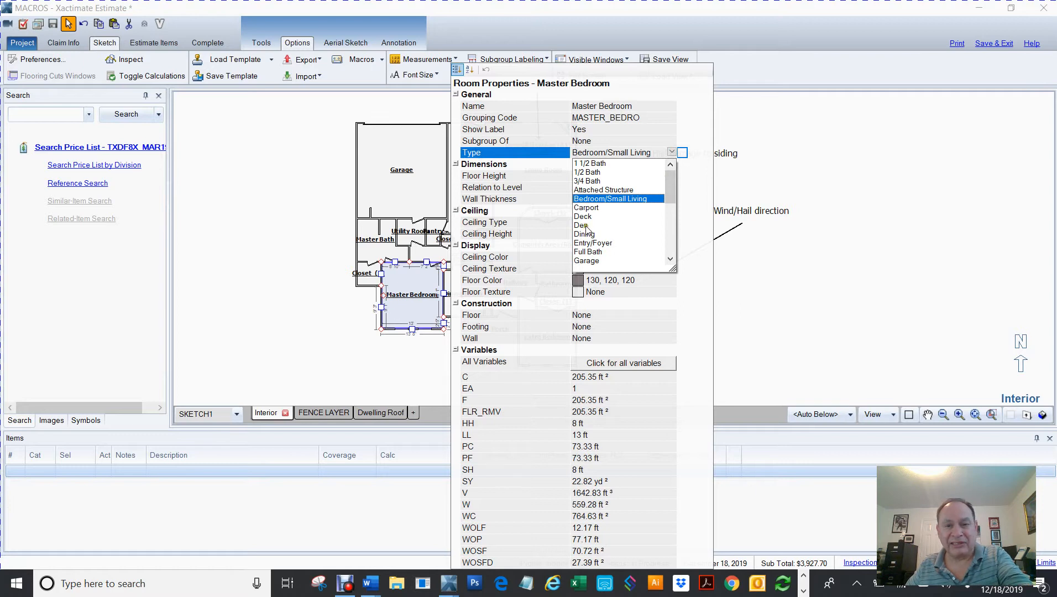
{"action": "left_click_drag", "start_coordinate": [670, 187], "coordinate": [669, 173]}
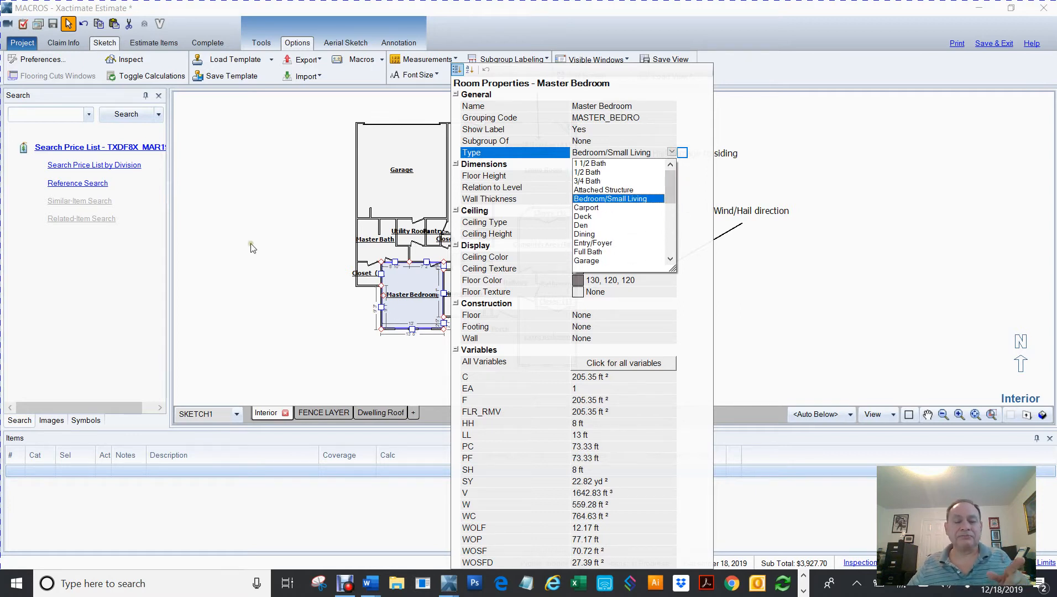
{"action": "left_click", "coordinate": [250, 243]}
{"action": "scroll", "coordinate": [395, 269], "scroll_direction": "up", "scroll_amount": 2}
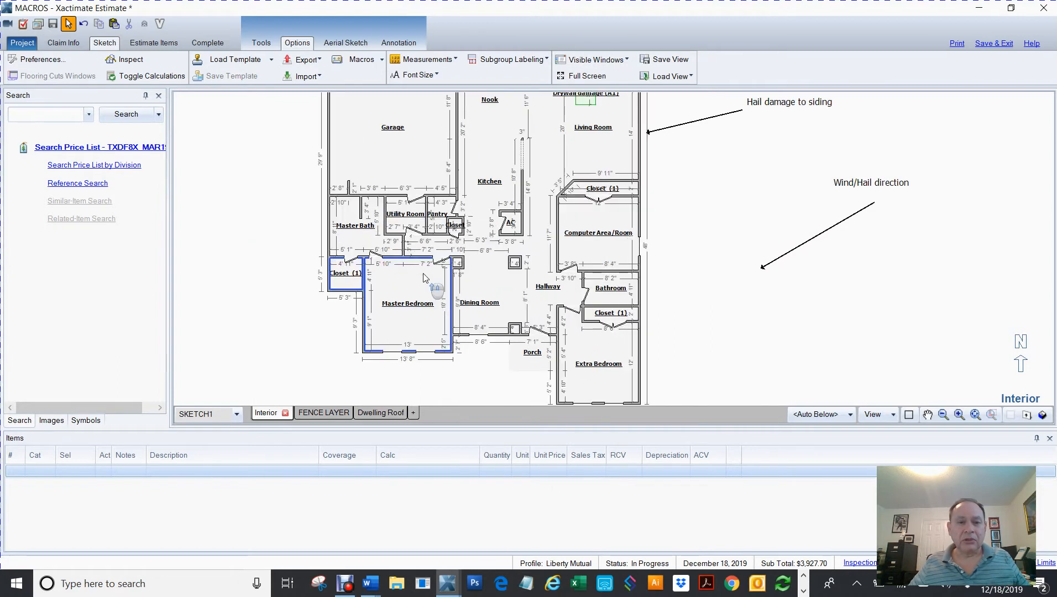
- Set the Master Bath's room type to 1 1/2 Bath and close its room properties
{"action": "left_click", "coordinate": [329, 230]}
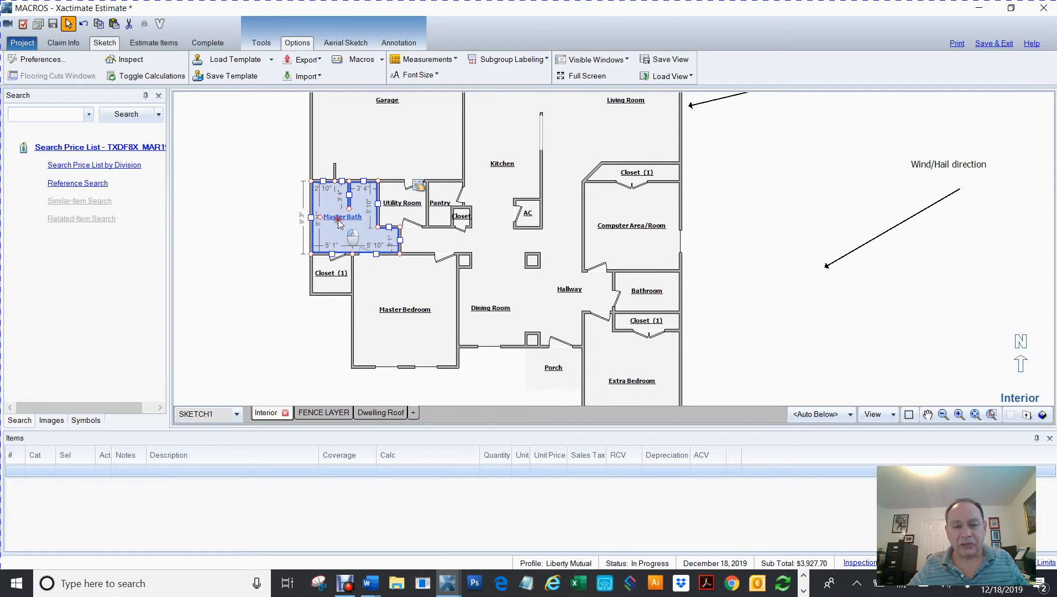
{"action": "double_click", "coordinate": [340, 222]}
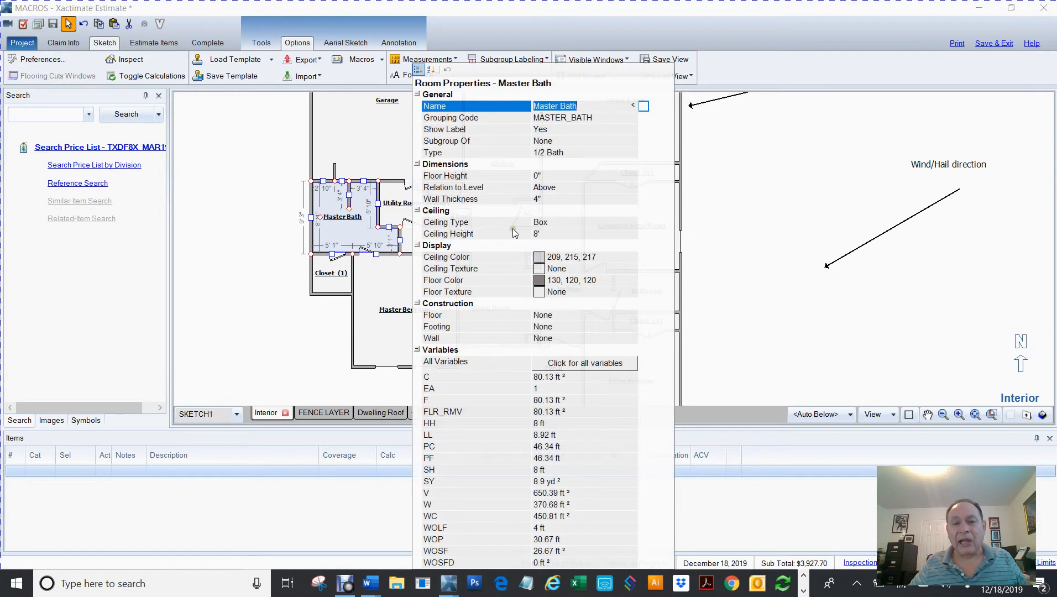
{"action": "left_click", "coordinate": [562, 154]}
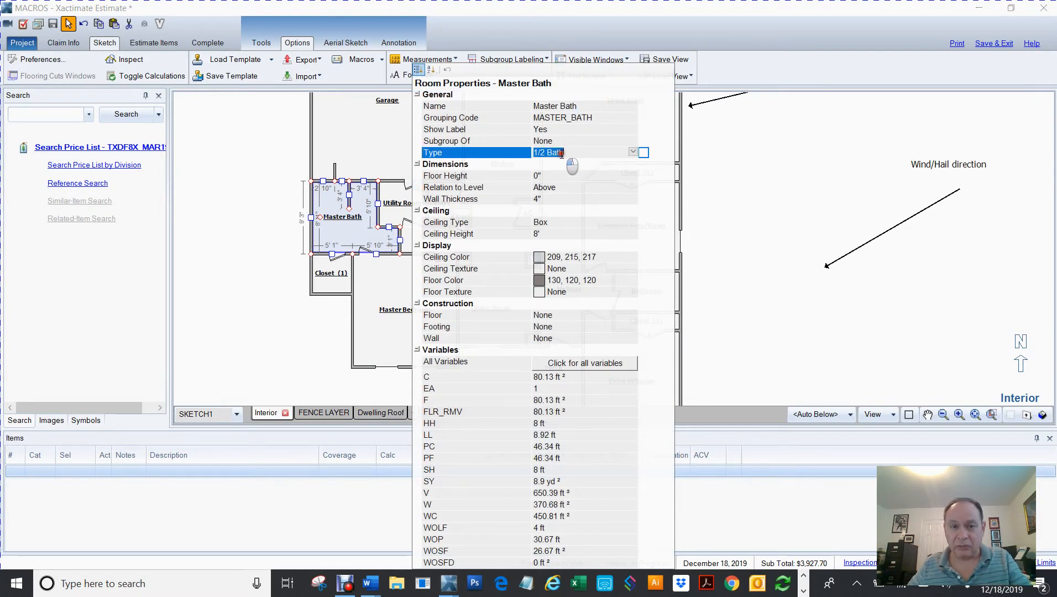
{"action": "left_click", "coordinate": [633, 152]}
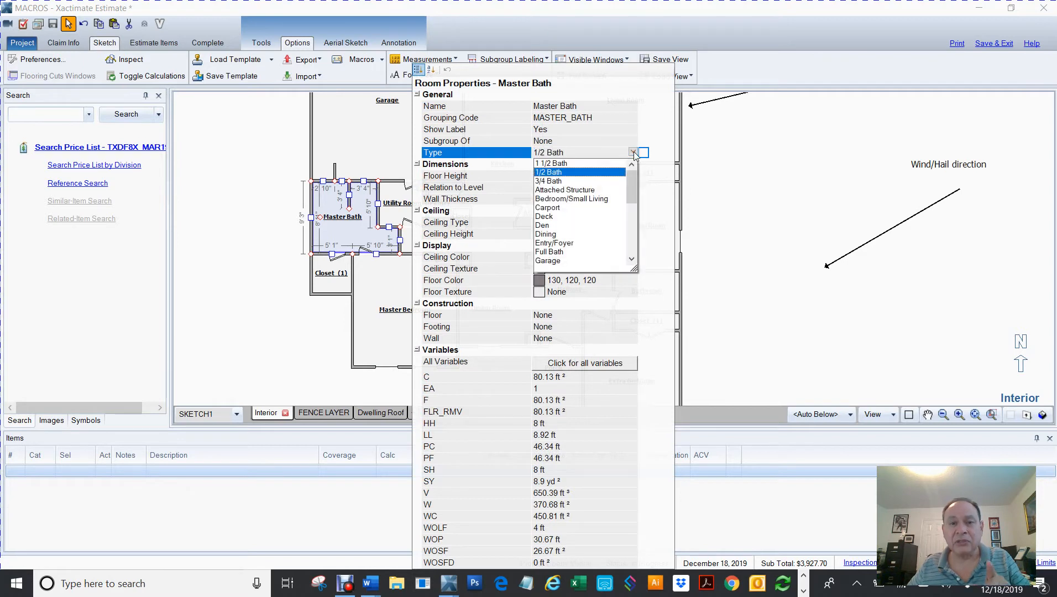
{"action": "left_click", "coordinate": [566, 162]}
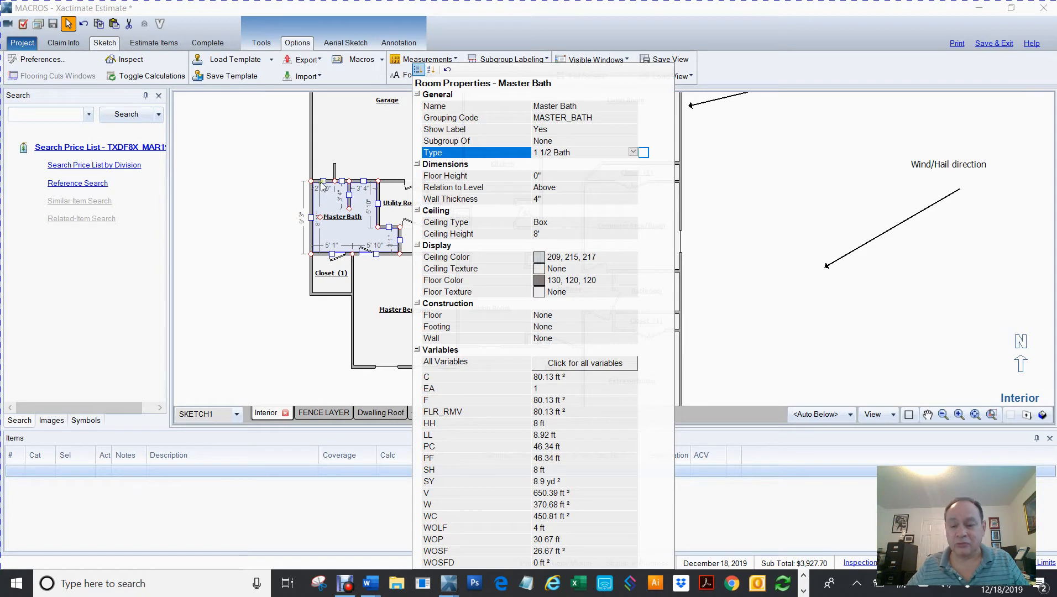
{"action": "left_click", "coordinate": [264, 220]}
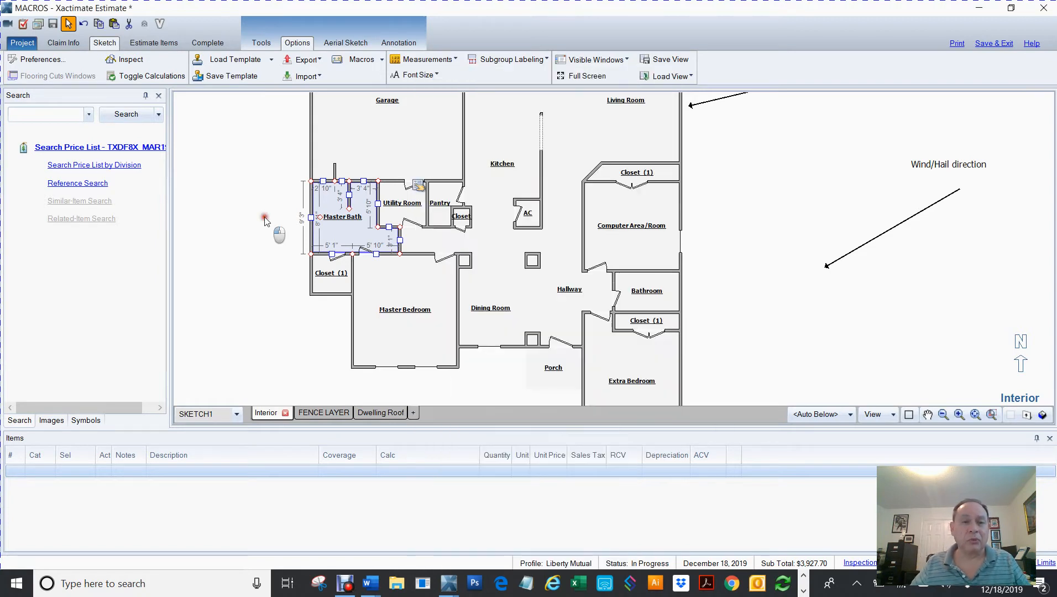
- Open the hallway Bathroom's room properties, check its room type and close the properties
{"action": "left_click", "coordinate": [649, 298]}
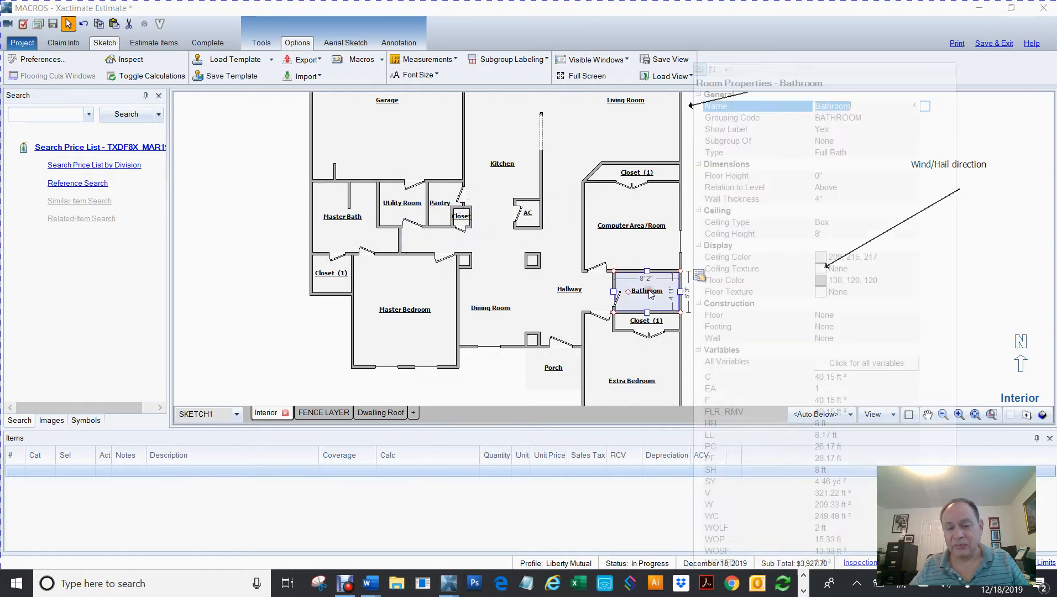
{"action": "left_click", "coordinate": [649, 293]}
{"action": "left_click", "coordinate": [651, 294]}
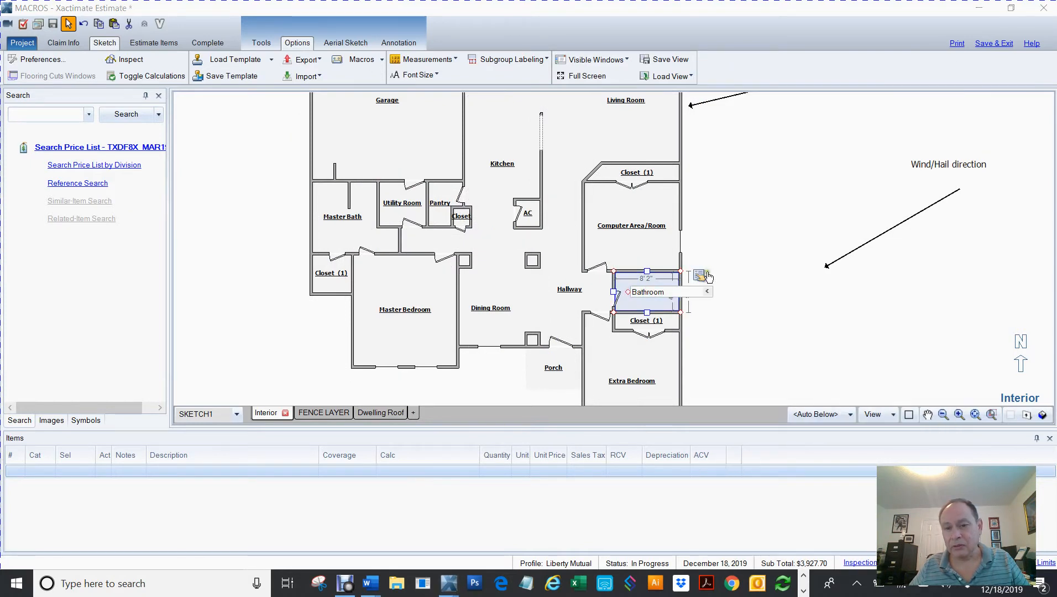
{"action": "left_click", "coordinate": [701, 276]}
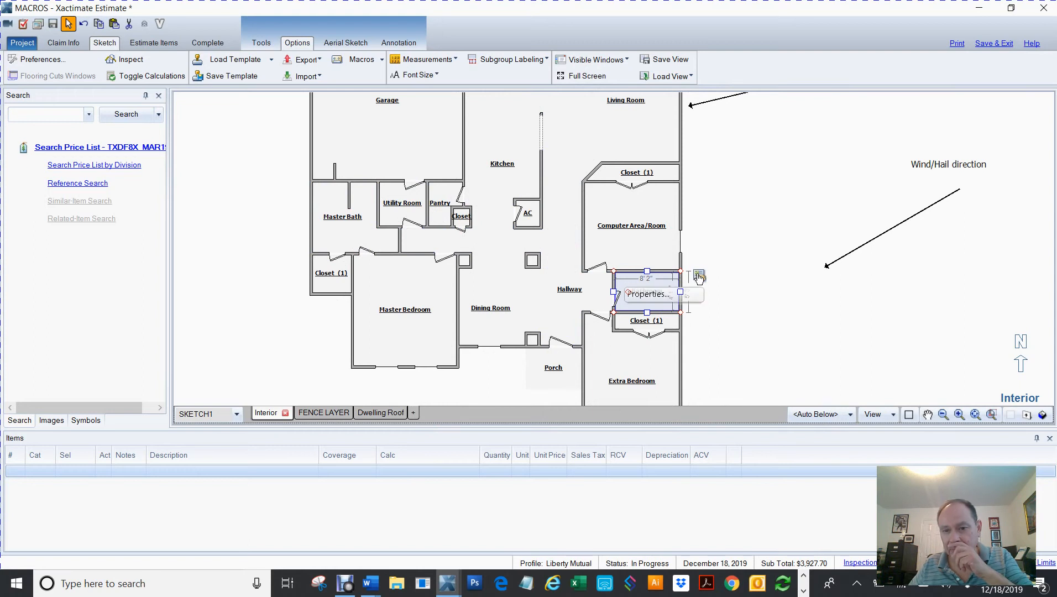
{"action": "left_click", "coordinate": [700, 276]}
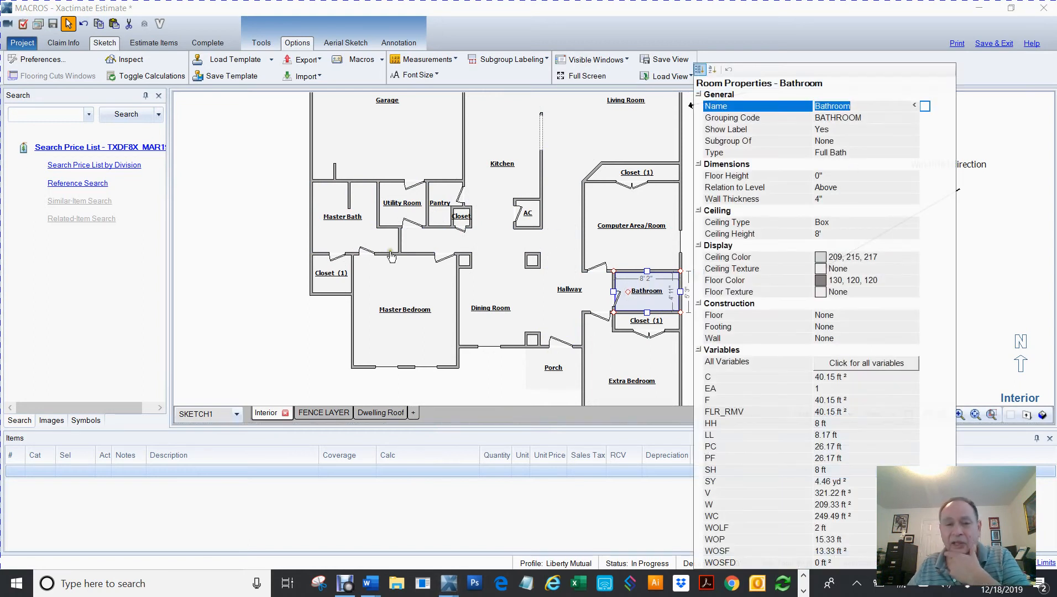
{"action": "left_click", "coordinate": [260, 251]}
{"action": "scroll", "coordinate": [259, 250], "scroll_direction": "down", "scroll_amount": 1}
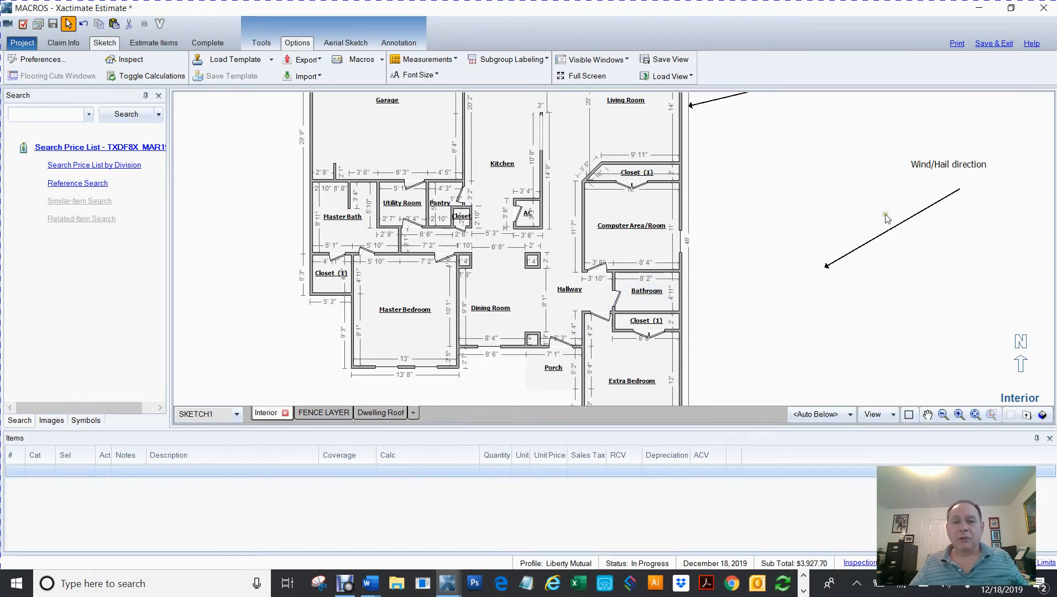
{"action": "left_click", "coordinate": [307, 117]}
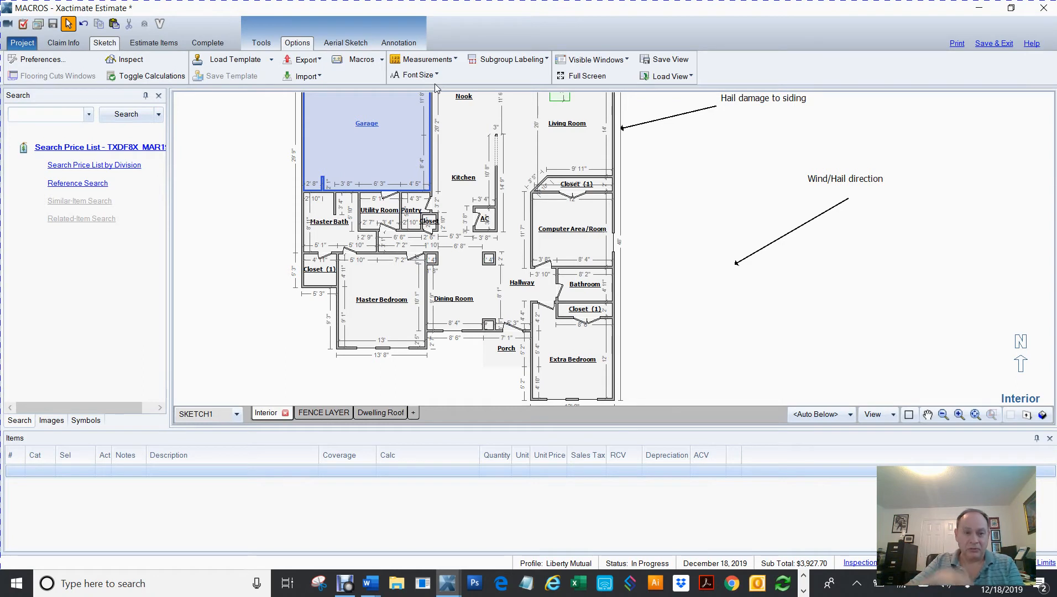
{"action": "key", "text": "space"}
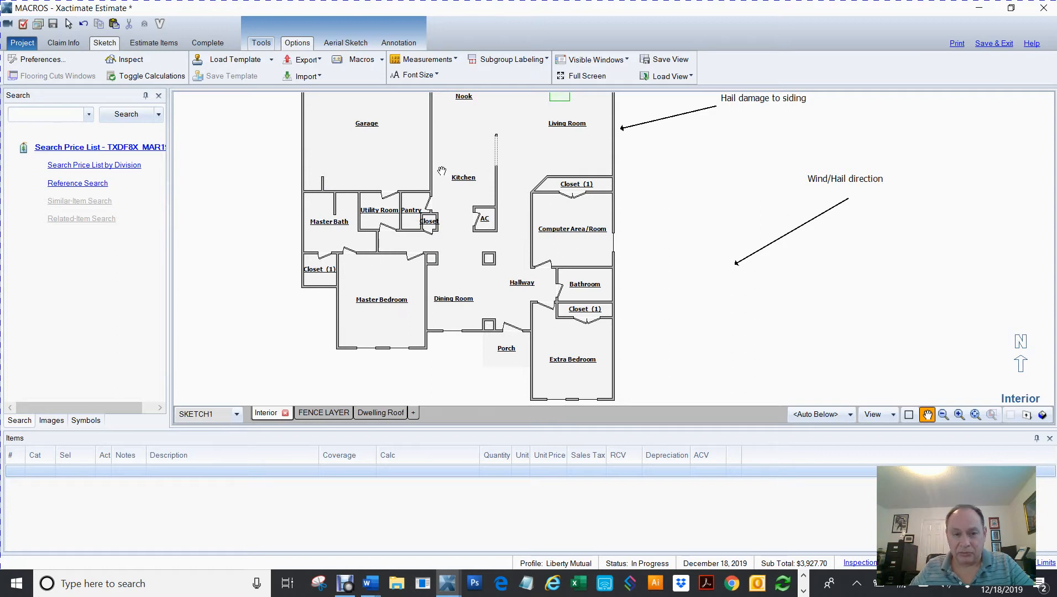
{"action": "left_click", "coordinate": [462, 178]}
{"action": "key", "text": "space"}
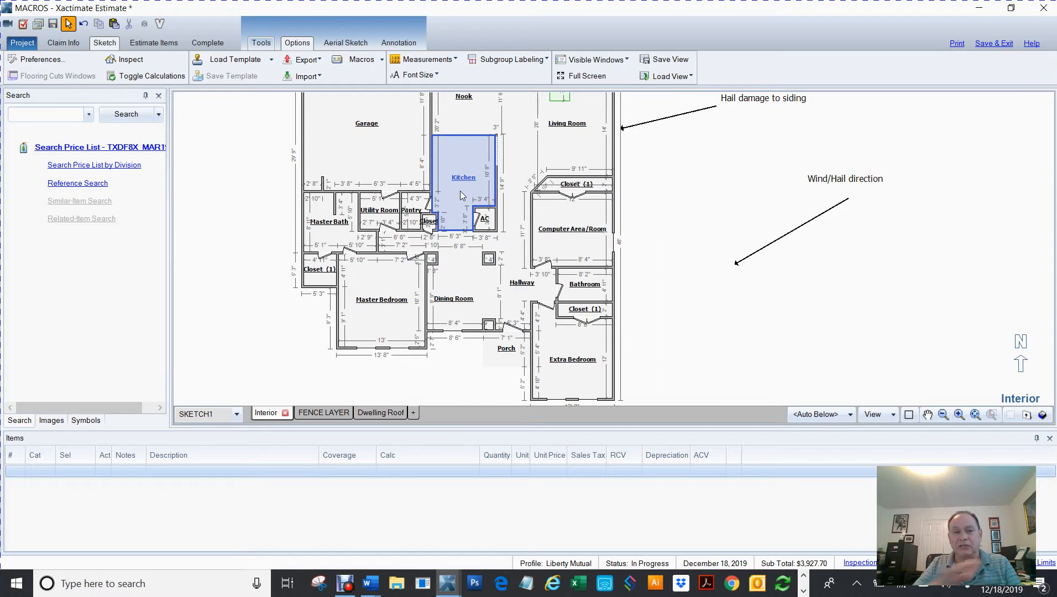
- Open the macro list filtered by "skt", reposition it beside the floor plan and review the sketch macros
{"action": "left_click", "coordinate": [369, 62]}
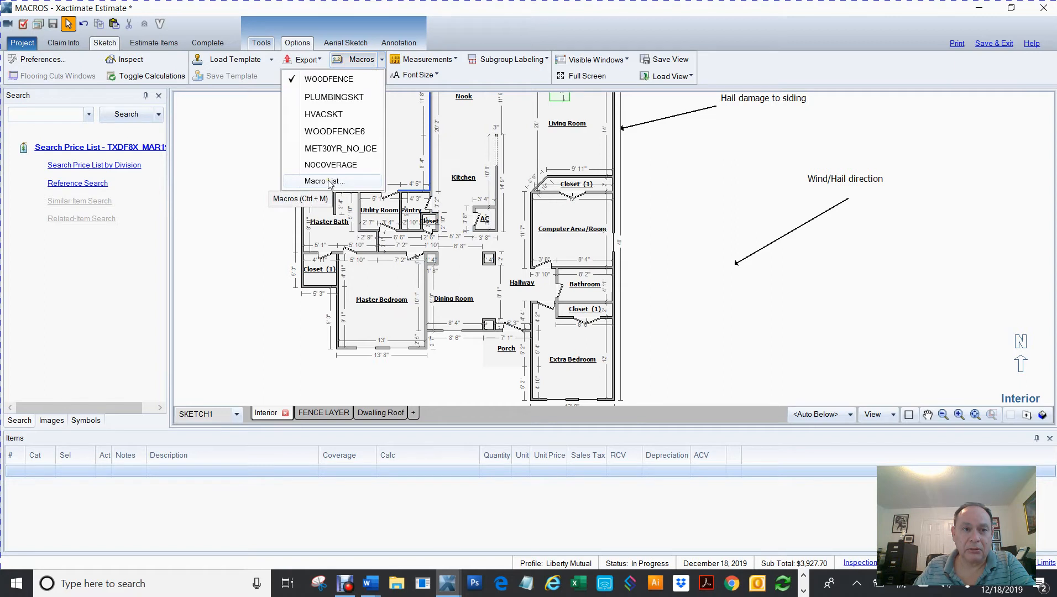
{"action": "left_click", "coordinate": [337, 62]}
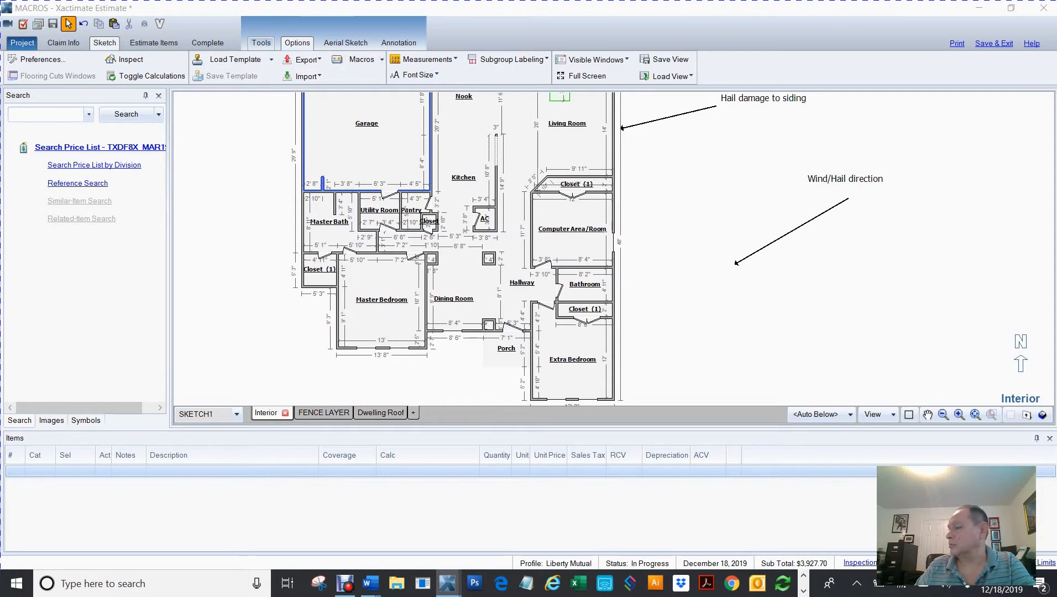
{"action": "left_click", "coordinate": [644, 100]}
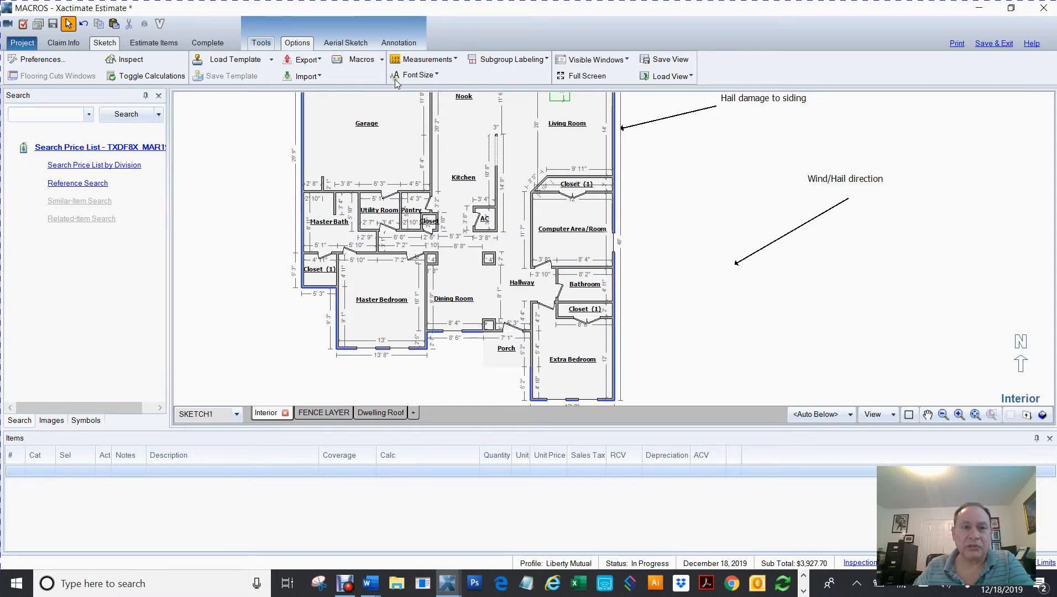
{"action": "left_click", "coordinate": [382, 59]}
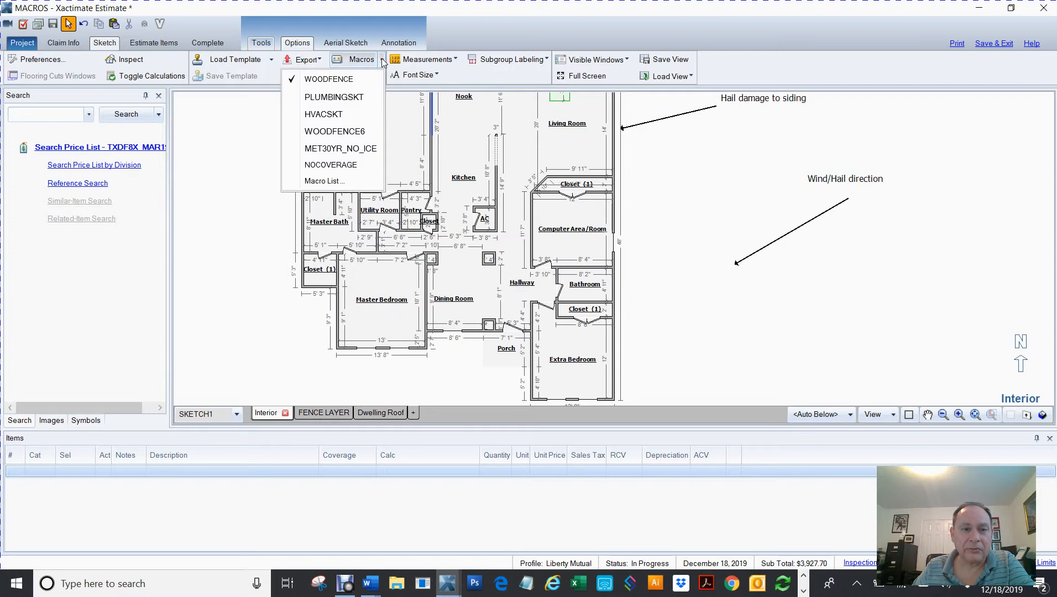
{"action": "left_click", "coordinate": [319, 182]}
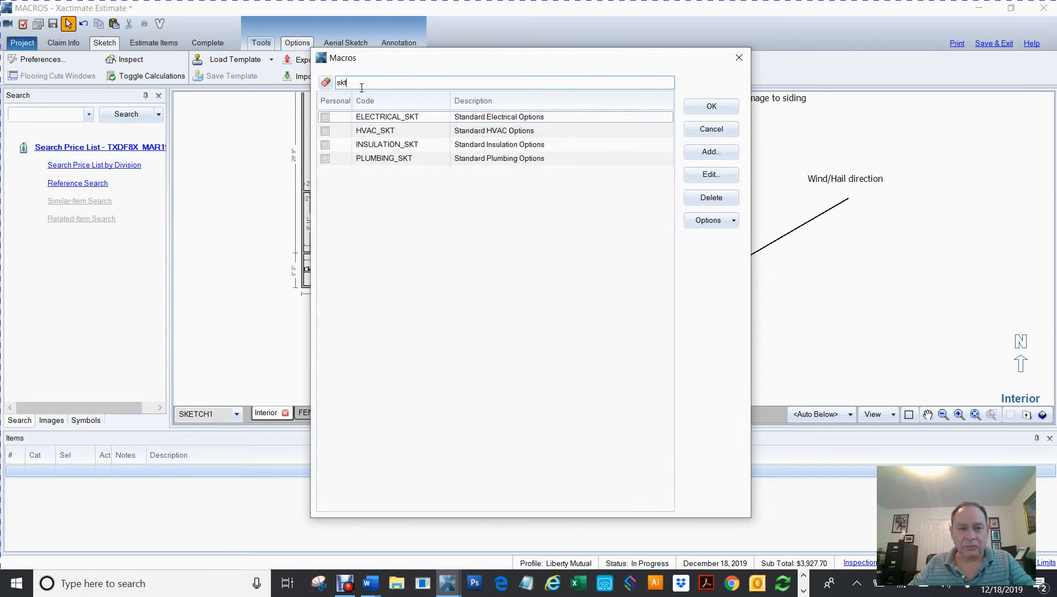
{"action": "mouse_move", "coordinate": [423, 63]}
{"action": "left_mouse_down"}
{"action": "mouse_move", "coordinate": [642, 84]}
{"action": "mouse_move", "coordinate": [638, 101]}
{"action": "left_mouse_up"}
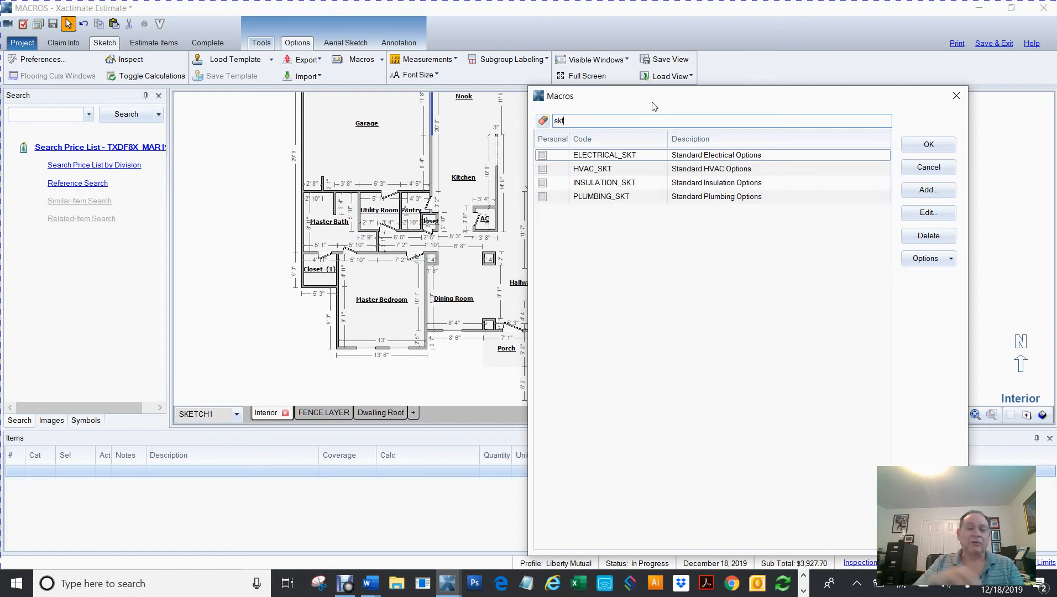
{"action": "left_click_drag", "start_coordinate": [654, 106], "coordinate": [545, 105]}
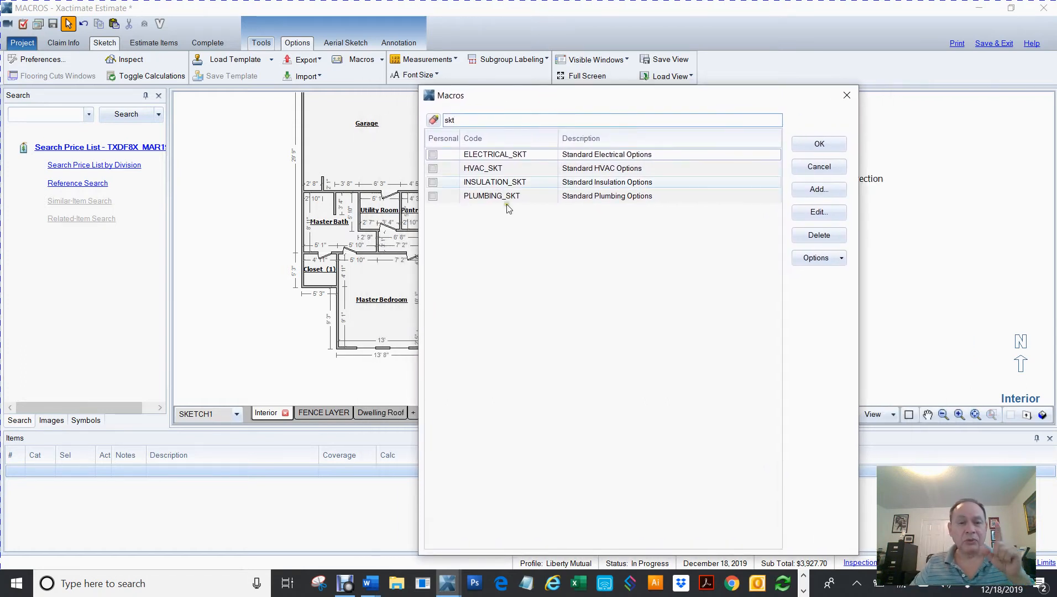
- Try to apply the PLUMBING_SKT macro without a room selected in the sketch
{"action": "left_click", "coordinate": [480, 200]}
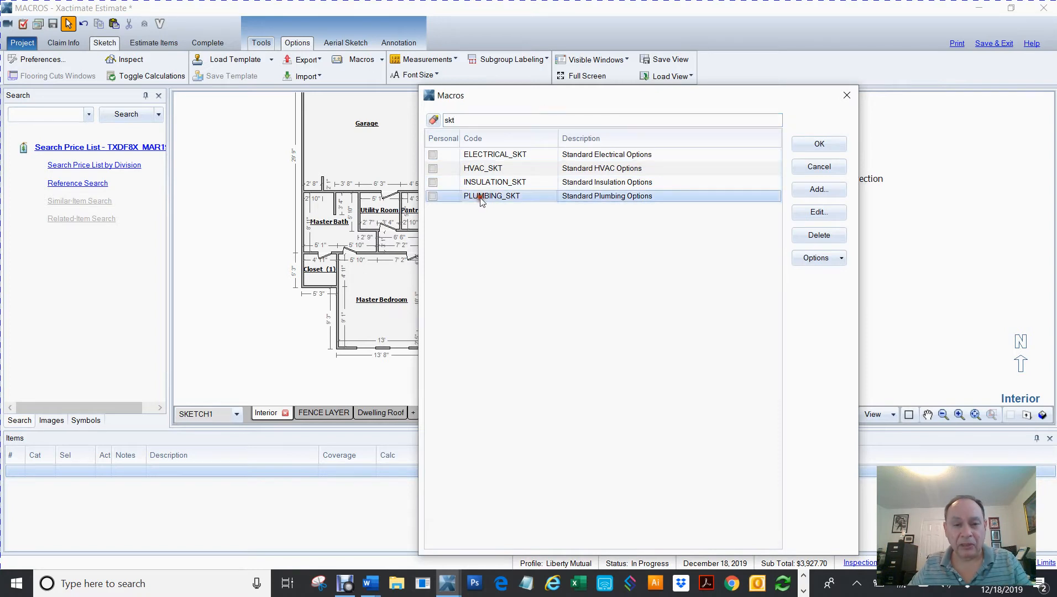
{"action": "left_click", "coordinate": [820, 145]}
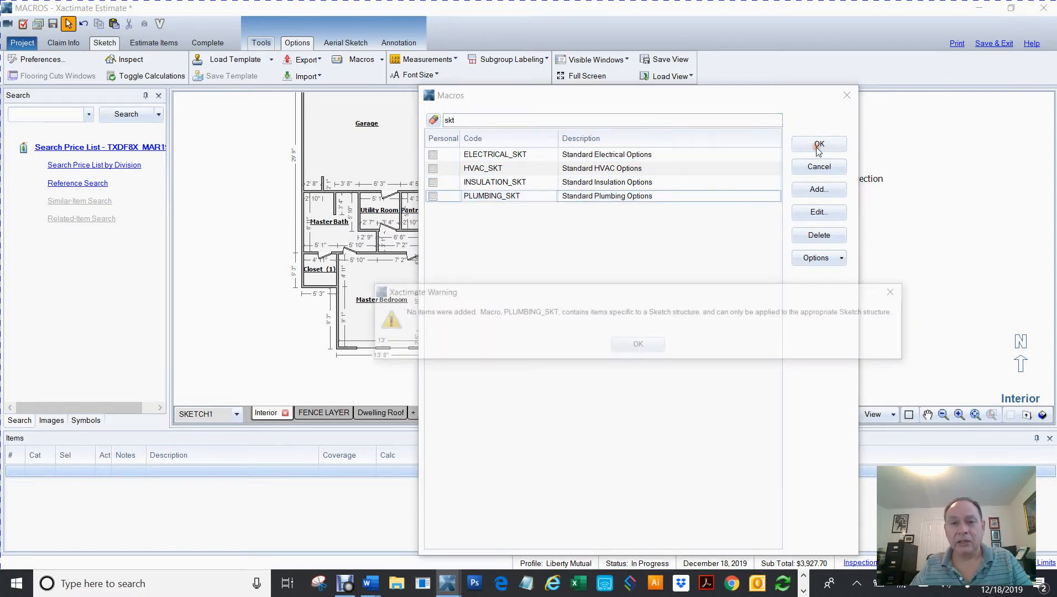
{"action": "left_click", "coordinate": [633, 345]}
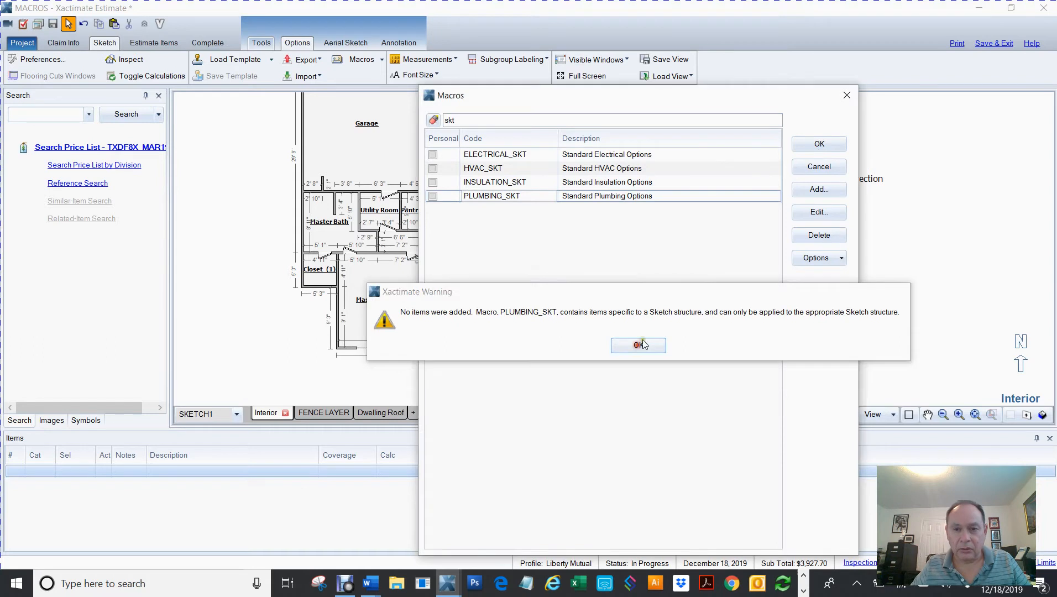
- Select the Kitchen, filter the macros by "skt" and apply the PLUMBING_SKT macro to the room
{"action": "left_click", "coordinate": [453, 160]}
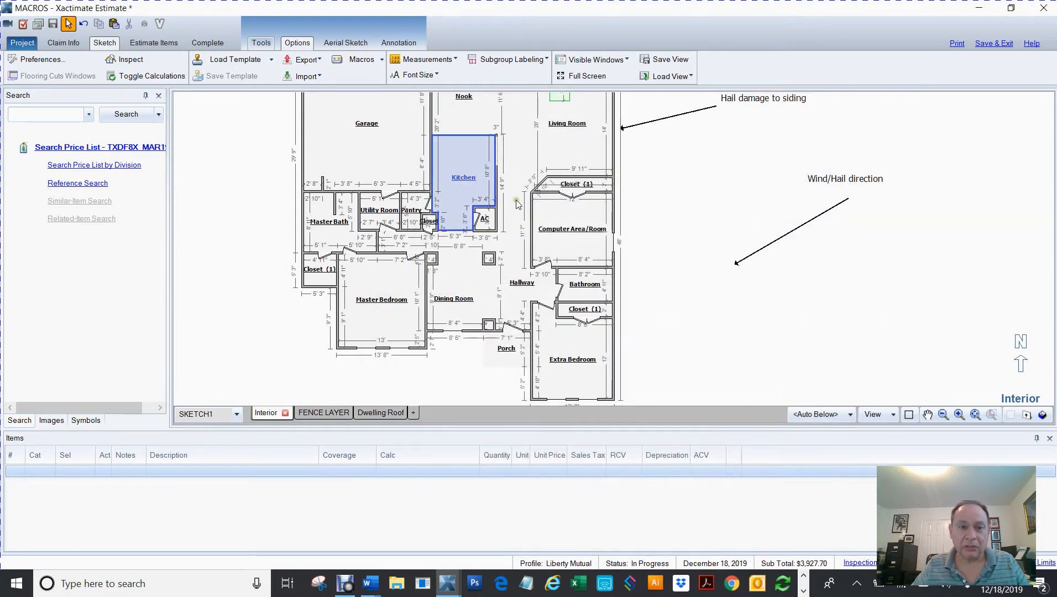
{"action": "left_click", "coordinate": [473, 184]}
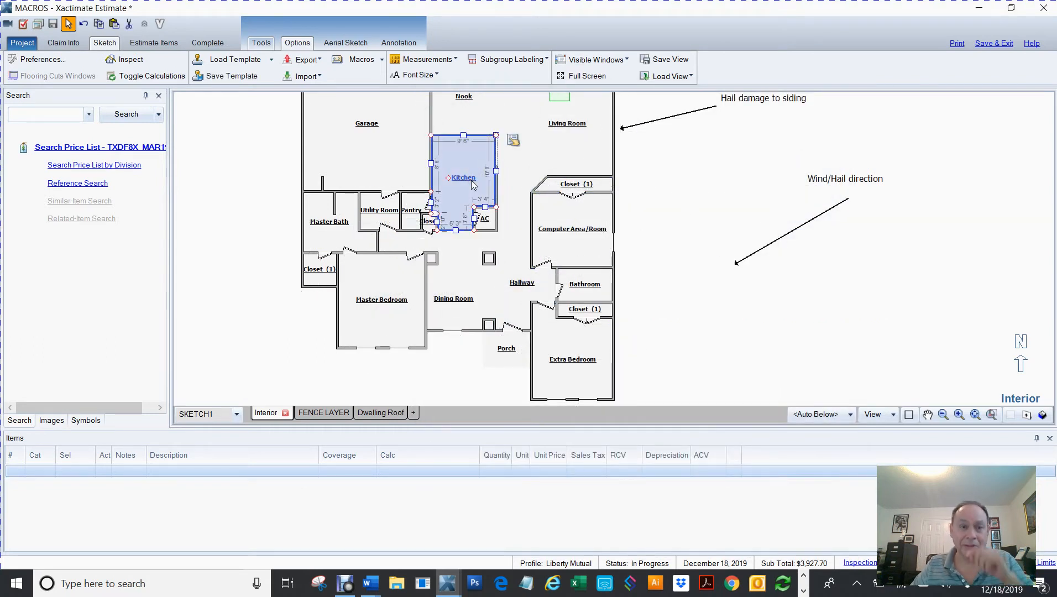
{"action": "left_click", "coordinate": [359, 61]}
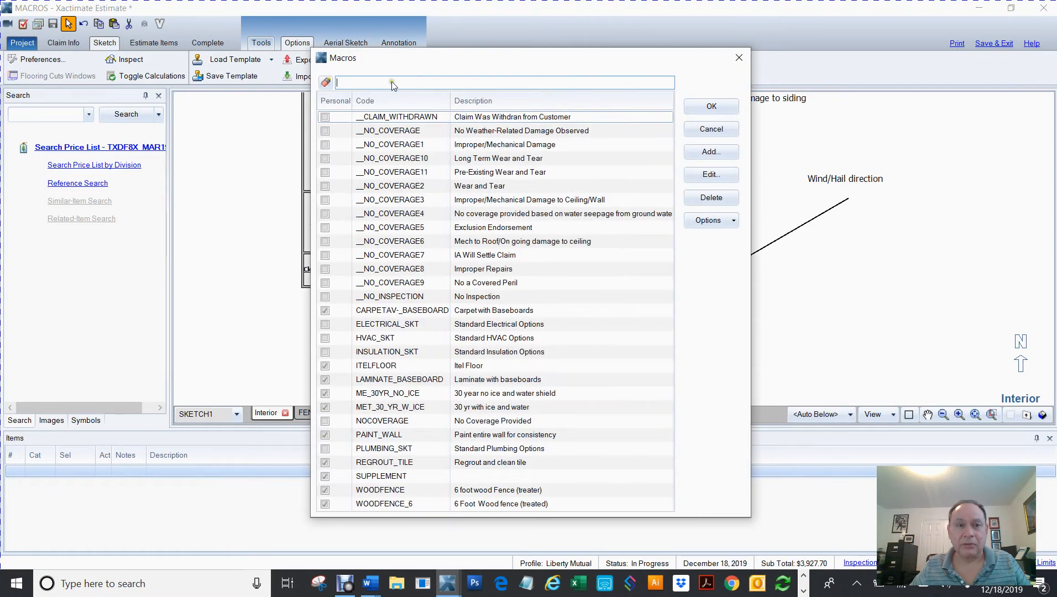
{"action": "type", "text": "skt"}
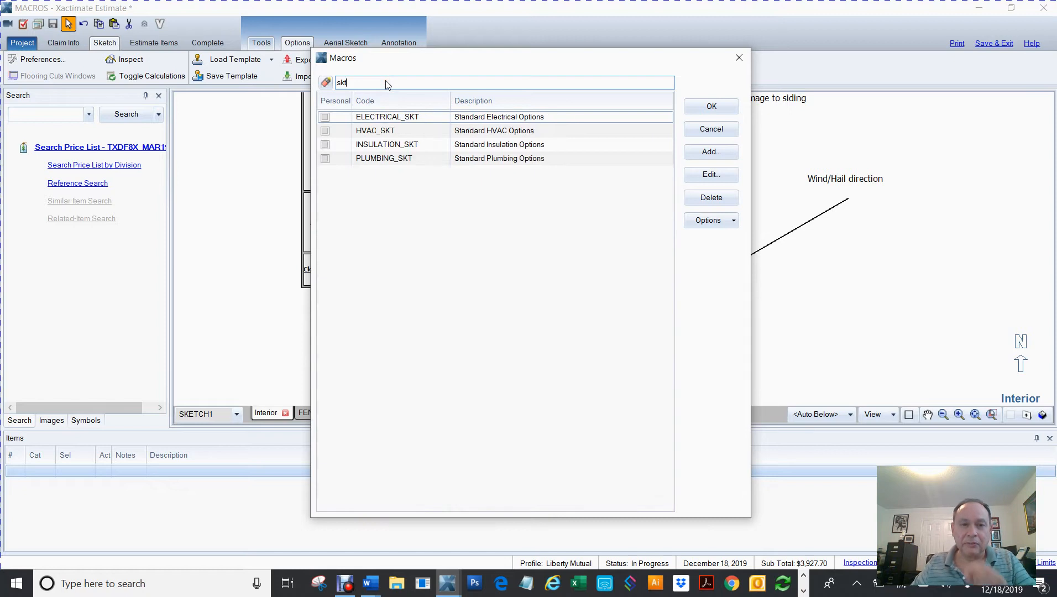
{"action": "left_click", "coordinate": [381, 160]}
{"action": "left_click", "coordinate": [712, 106]}
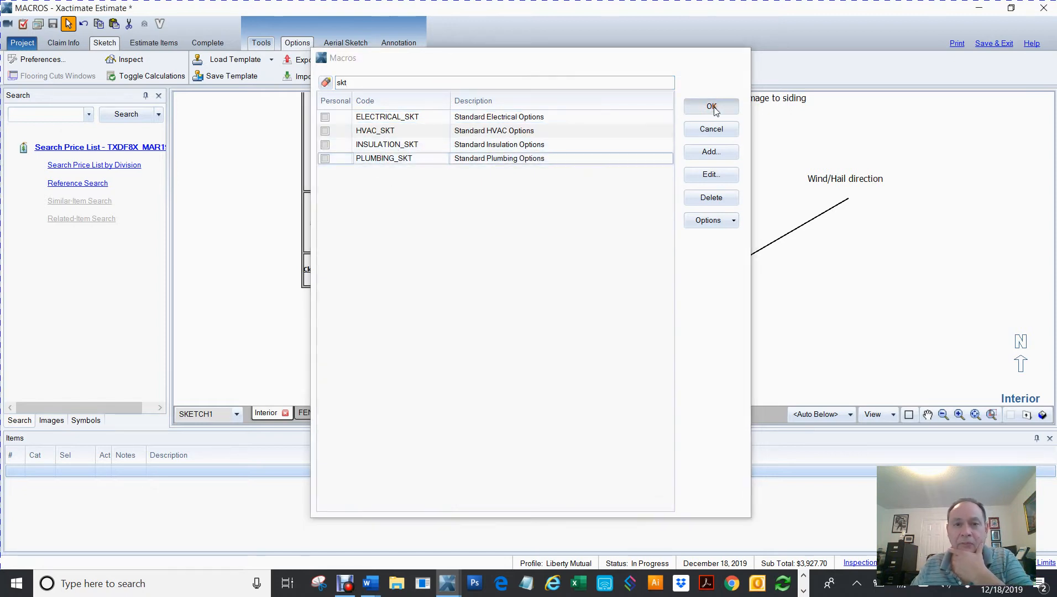
- Review the Kitchen's plumbing line items, including the rough in plumbing and sink faucet entries
{"action": "scroll", "coordinate": [651, 235], "scroll_direction": "up", "scroll_amount": 2}
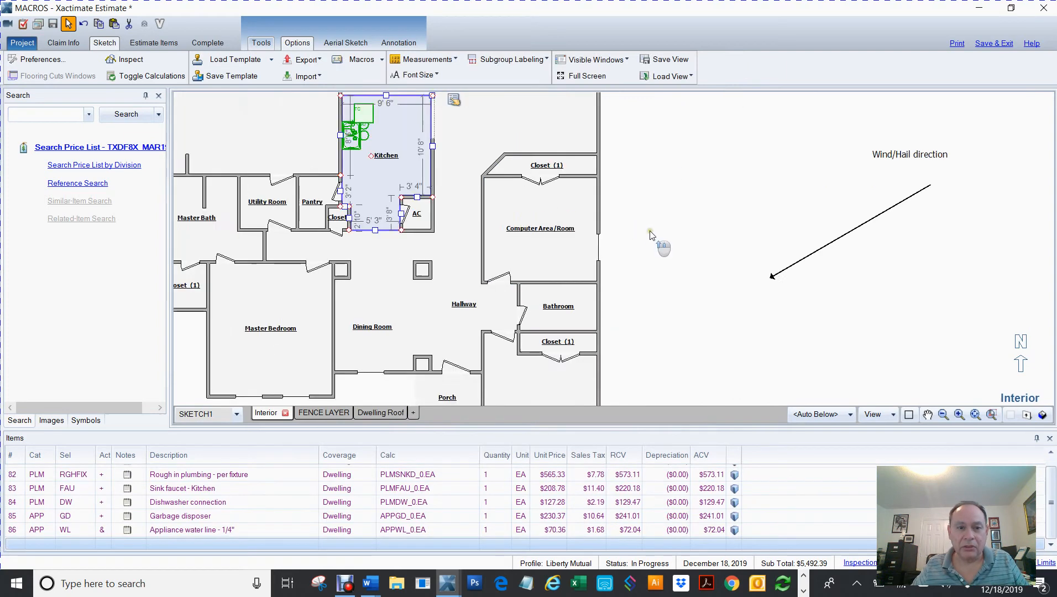
{"action": "scroll", "coordinate": [651, 235], "scroll_direction": "down", "scroll_amount": 1}
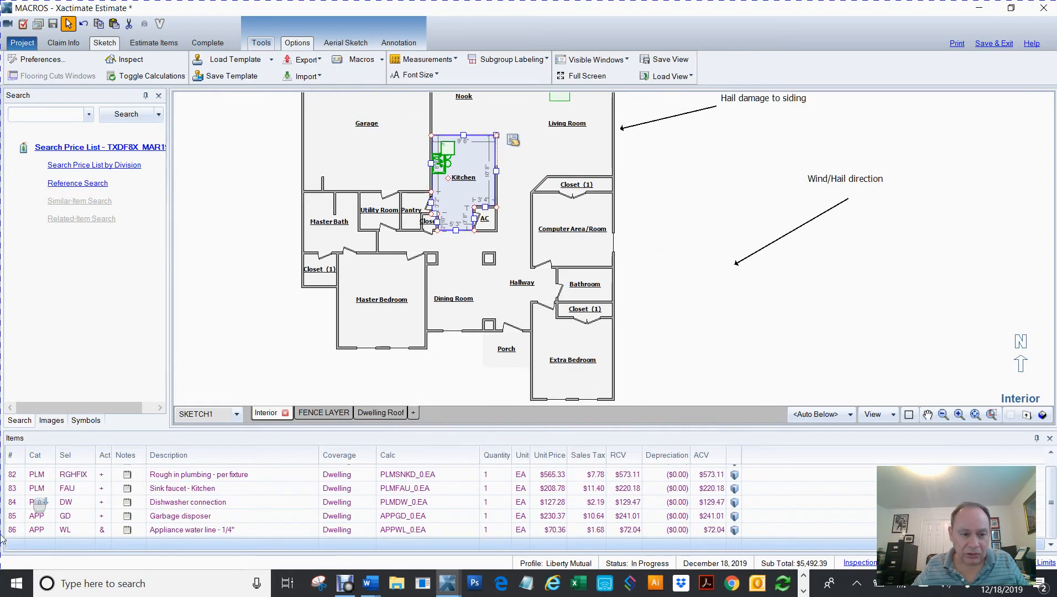
{"action": "left_click", "coordinate": [11, 479]}
{"action": "left_click", "coordinate": [11, 488]}
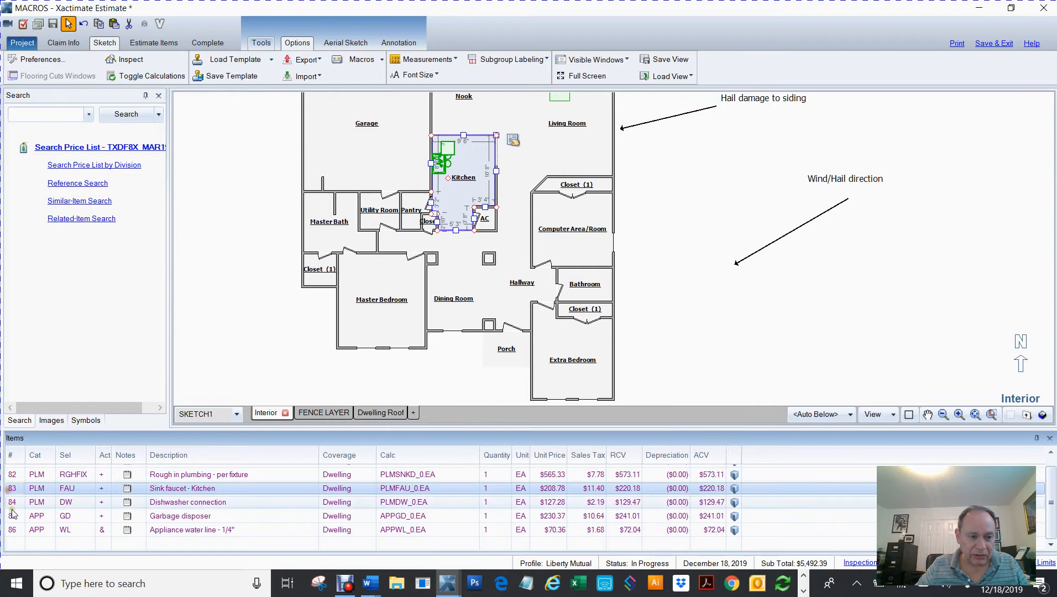
- Move the TC appliance symbol above the double sink in the Kitchen, flush against the wall shared with the Garage
{"action": "scroll", "coordinate": [572, 232], "scroll_direction": "up", "scroll_amount": 3}
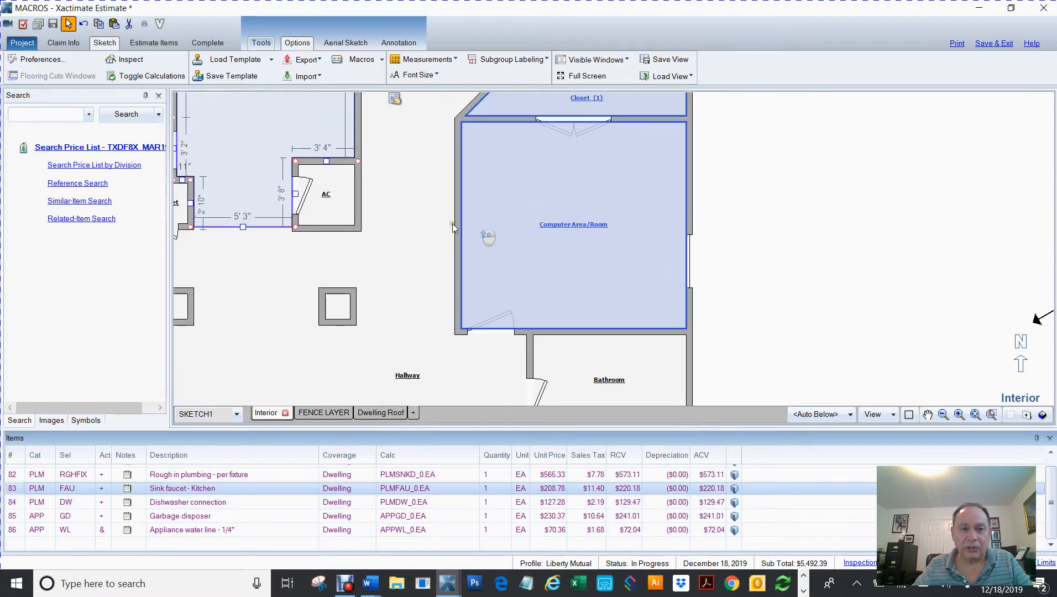
{"action": "left_click", "coordinate": [827, 216]}
{"action": "key", "text": "space"}
{"action": "left_click_drag", "start_coordinate": [755, 212], "coordinate": [1022, 333]}
{"action": "scroll", "coordinate": [547, 199], "scroll_direction": "up", "scroll_amount": 2}
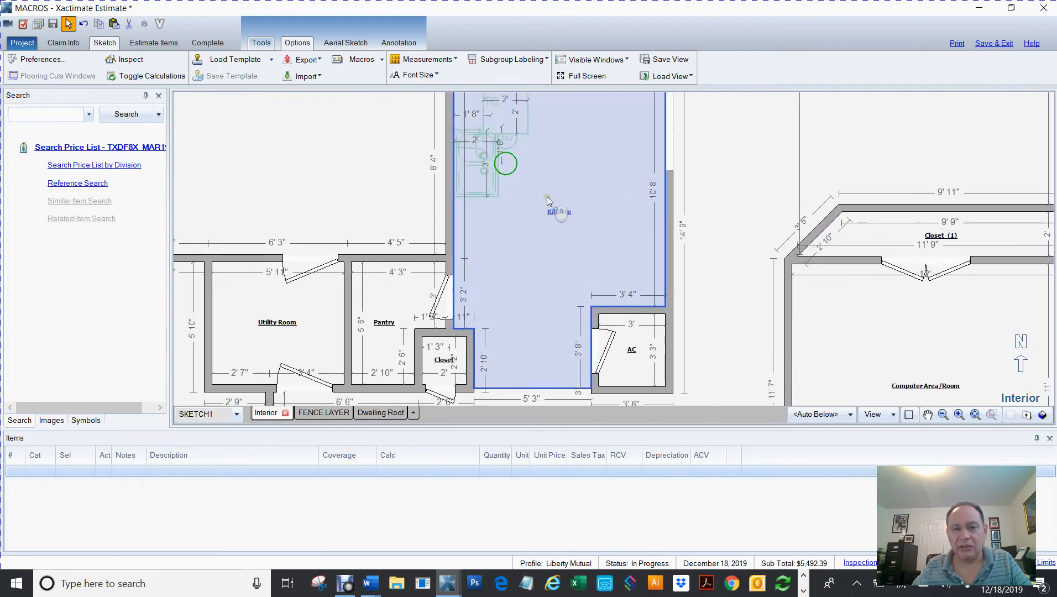
{"action": "key", "text": "space"}
{"action": "left_click_drag", "start_coordinate": [342, 177], "coordinate": [305, 293]}
{"action": "key", "text": "space"}
{"action": "left_click", "coordinate": [464, 194]}
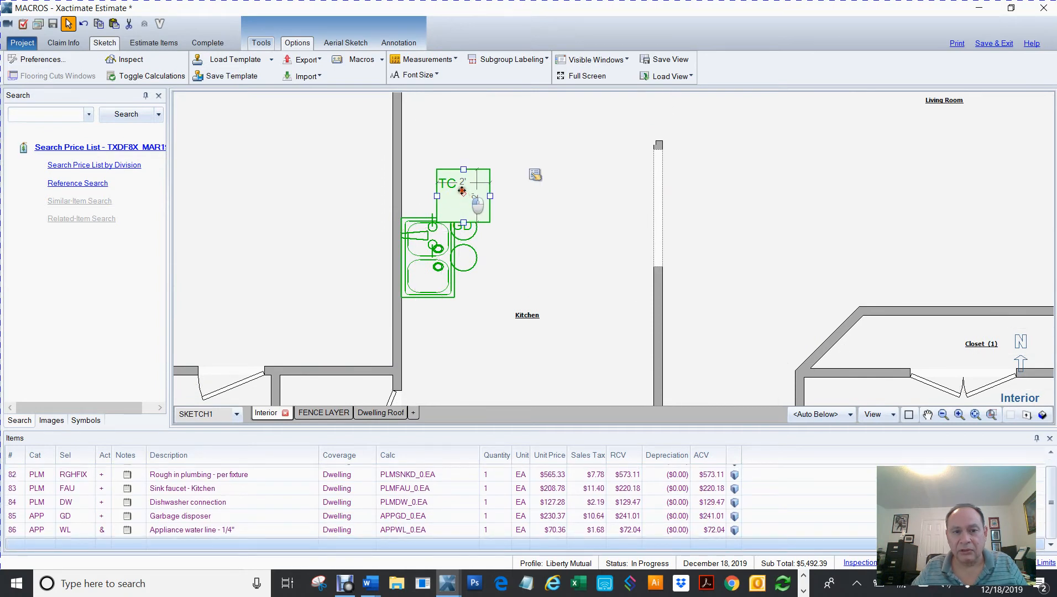
{"action": "left_click_drag", "start_coordinate": [435, 168], "coordinate": [420, 143]}
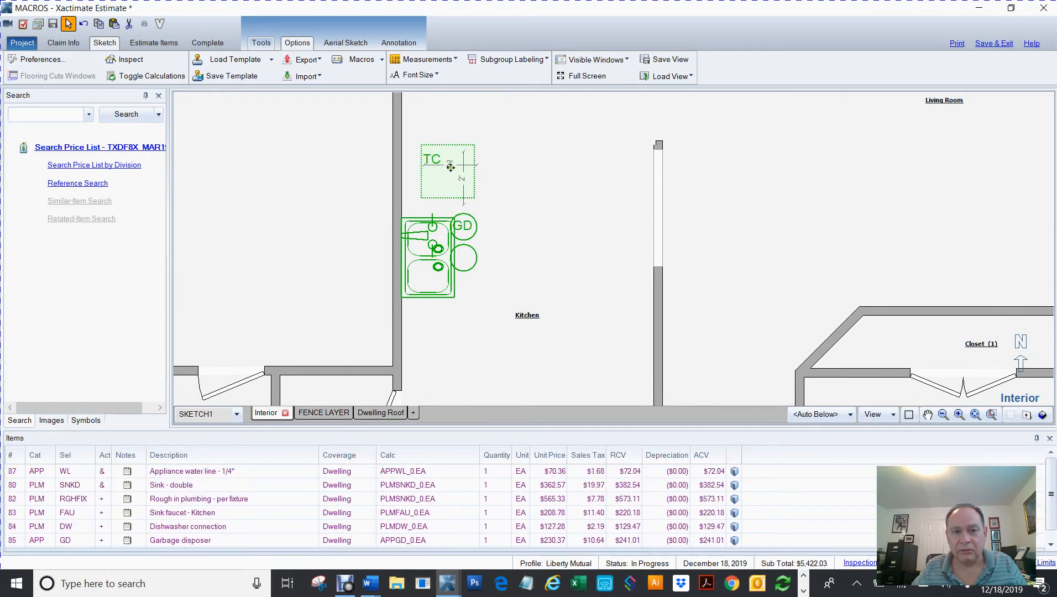
{"action": "left_click_drag", "start_coordinate": [449, 172], "coordinate": [428, 172]}
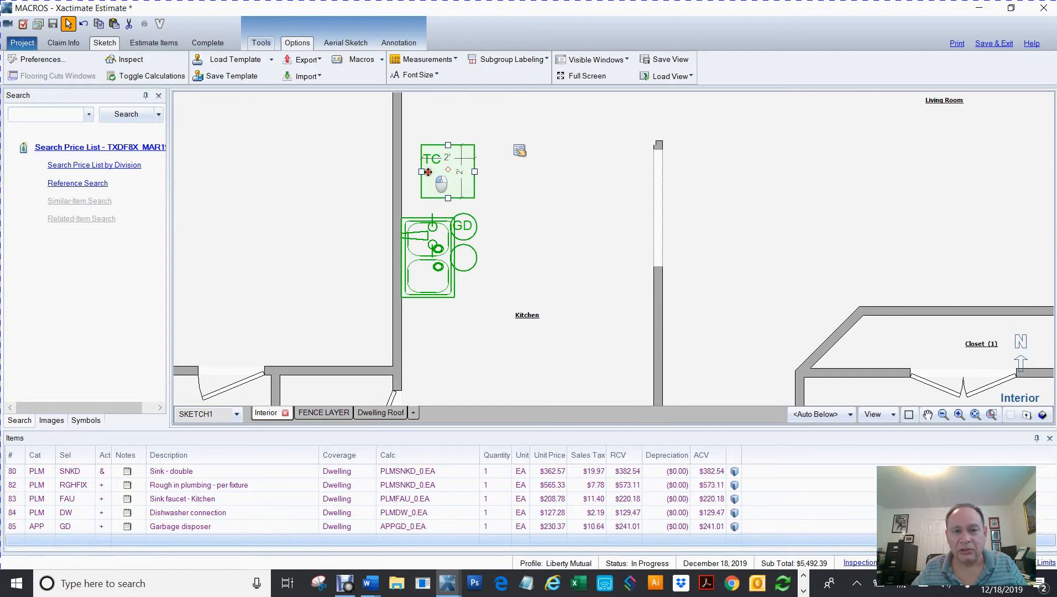
- View the reference point properties of the dishwasher connection symbol beside the Kitchen sink, and close them
{"action": "left_click", "coordinate": [469, 258]}
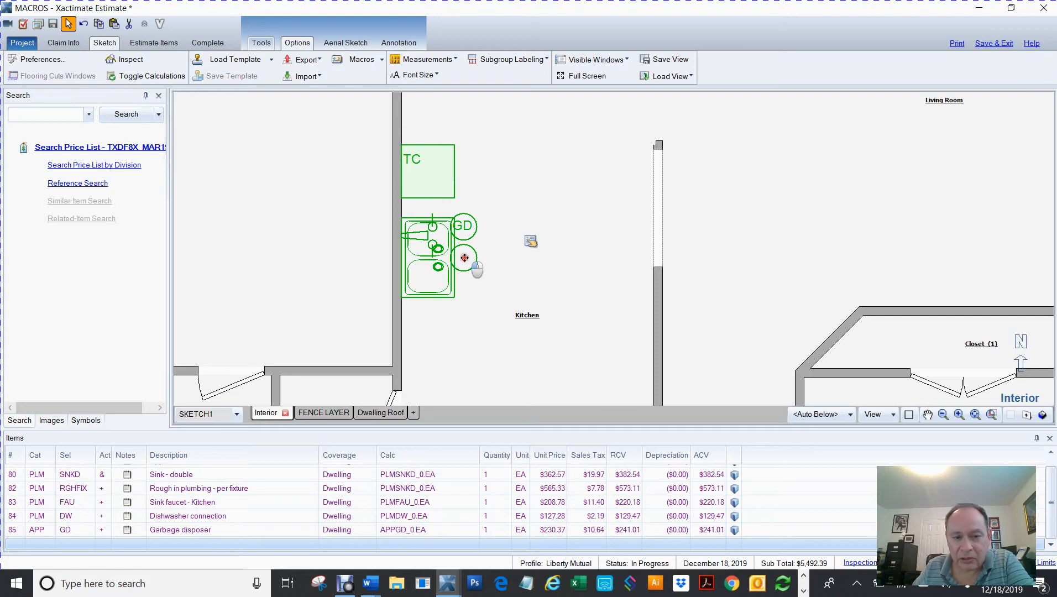
{"action": "left_click", "coordinate": [531, 240]}
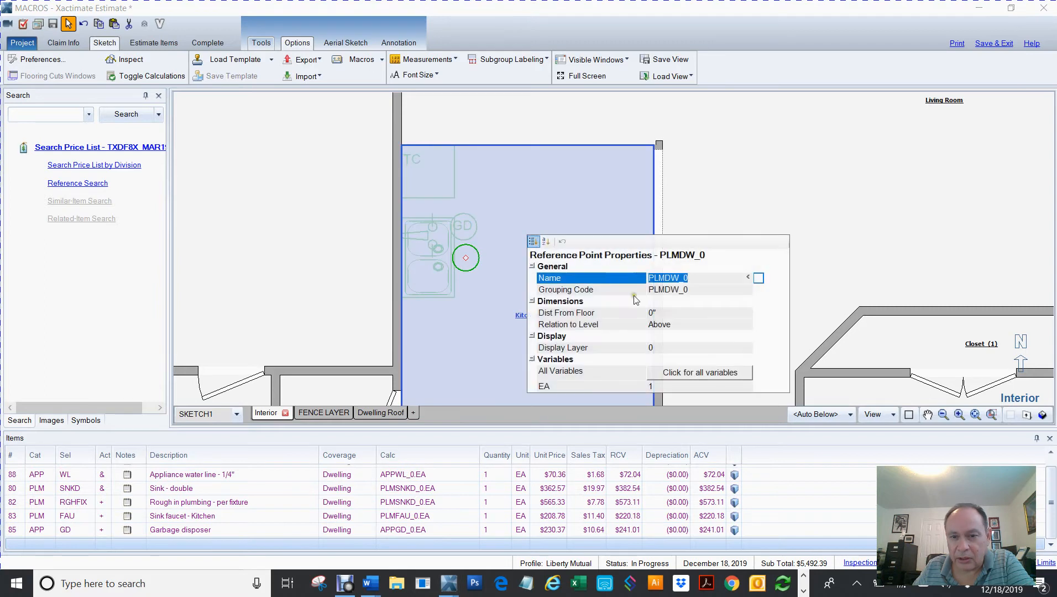
{"action": "left_click", "coordinate": [478, 127]}
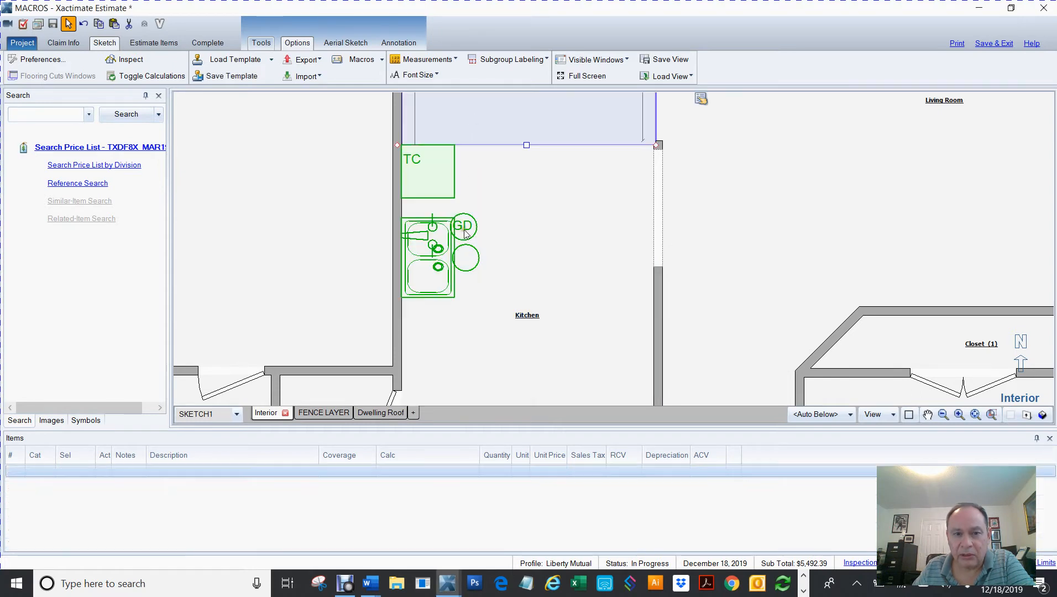
- Move the kitchen faucet symbol to the middle of the double sink's wall side
{"action": "left_click", "coordinate": [423, 243]}
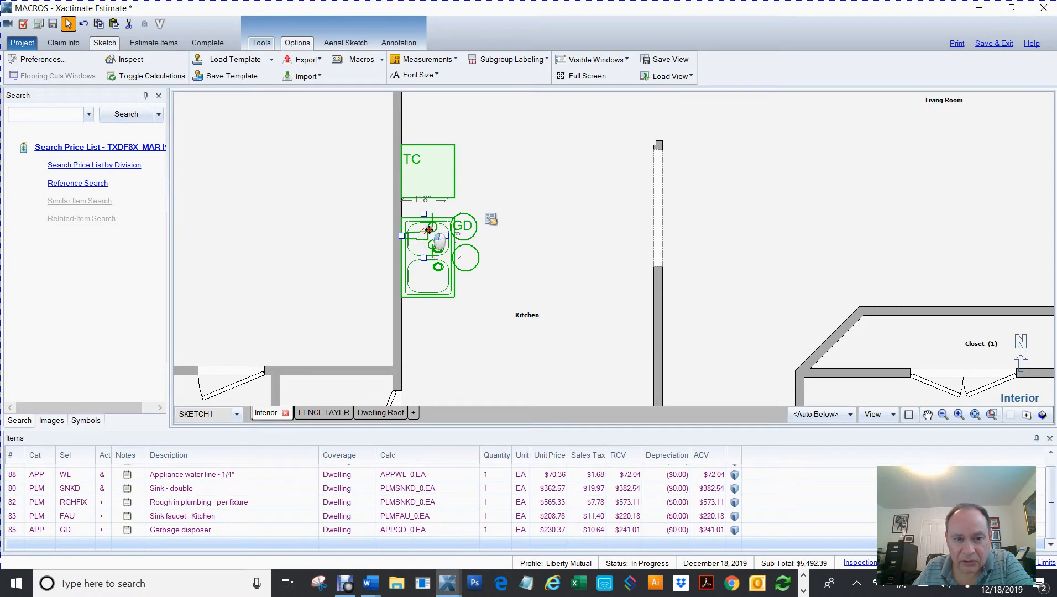
{"action": "left_click", "coordinate": [431, 246]}
{"action": "mouse_move", "coordinate": [426, 247]}
{"action": "left_mouse_down"}
{"action": "mouse_move", "coordinate": [428, 233]}
{"action": "mouse_move", "coordinate": [424, 245]}
{"action": "left_mouse_up"}
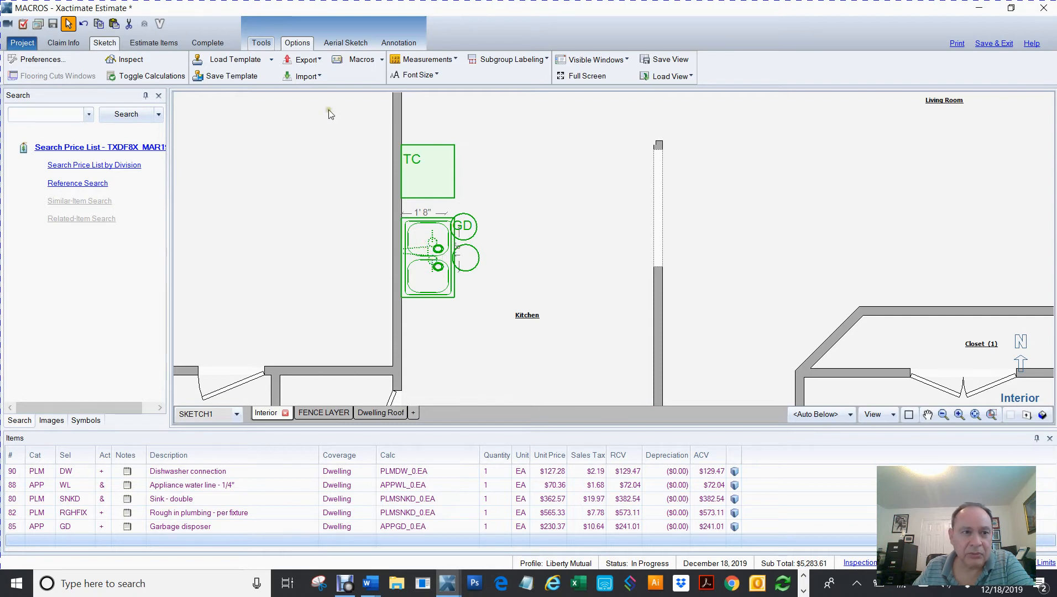
- Examine the Kitchen's estimate items, including the sink faucet's activity options, the dishwasher connection and the appliance water line
{"action": "left_click", "coordinate": [166, 43]}
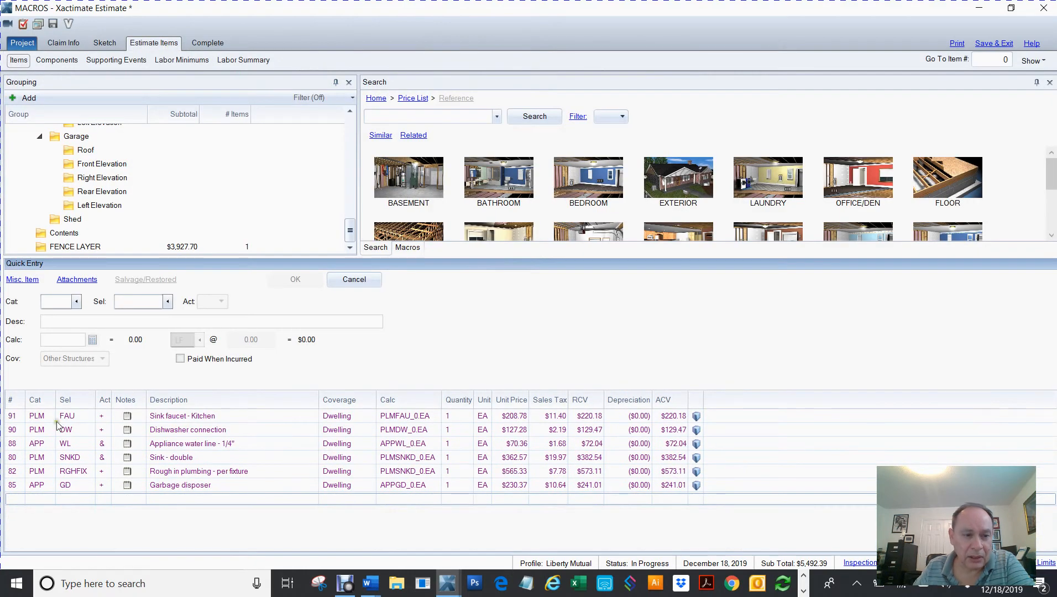
{"action": "left_click", "coordinate": [18, 419]}
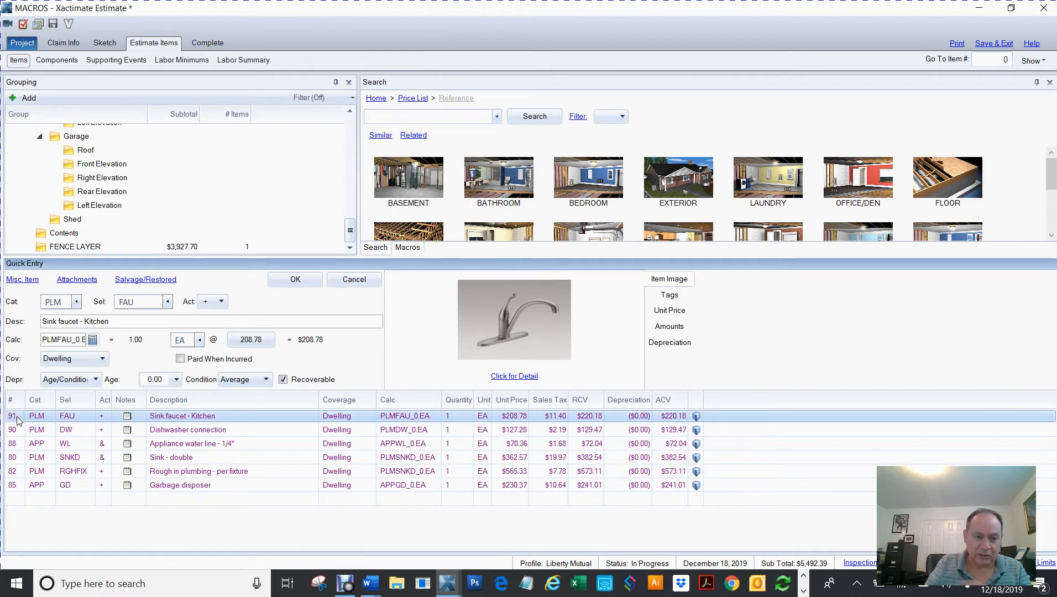
{"action": "left_click", "coordinate": [213, 303]}
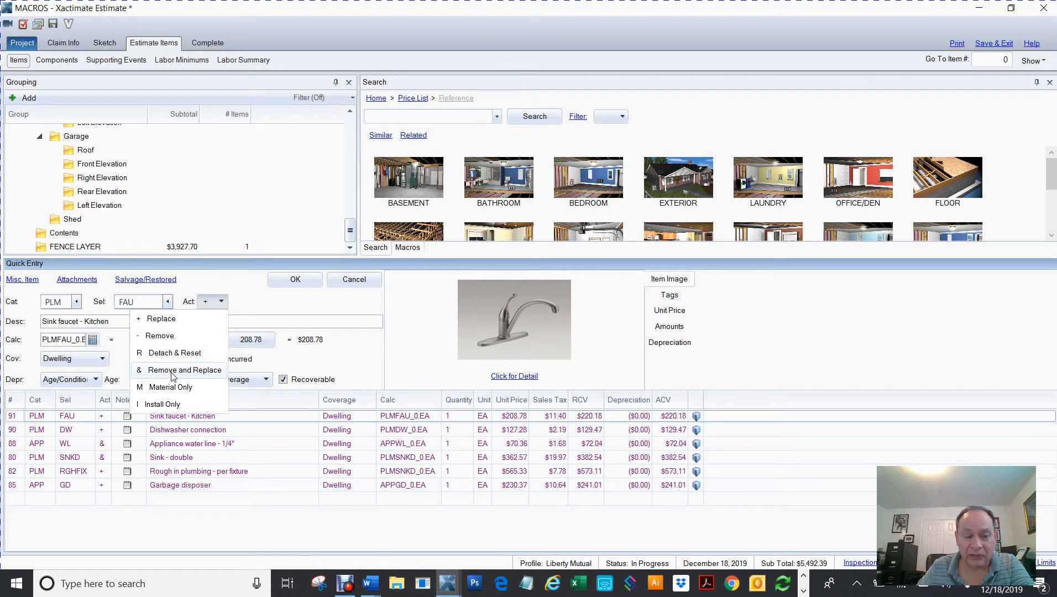
{"action": "left_click", "coordinate": [260, 302]}
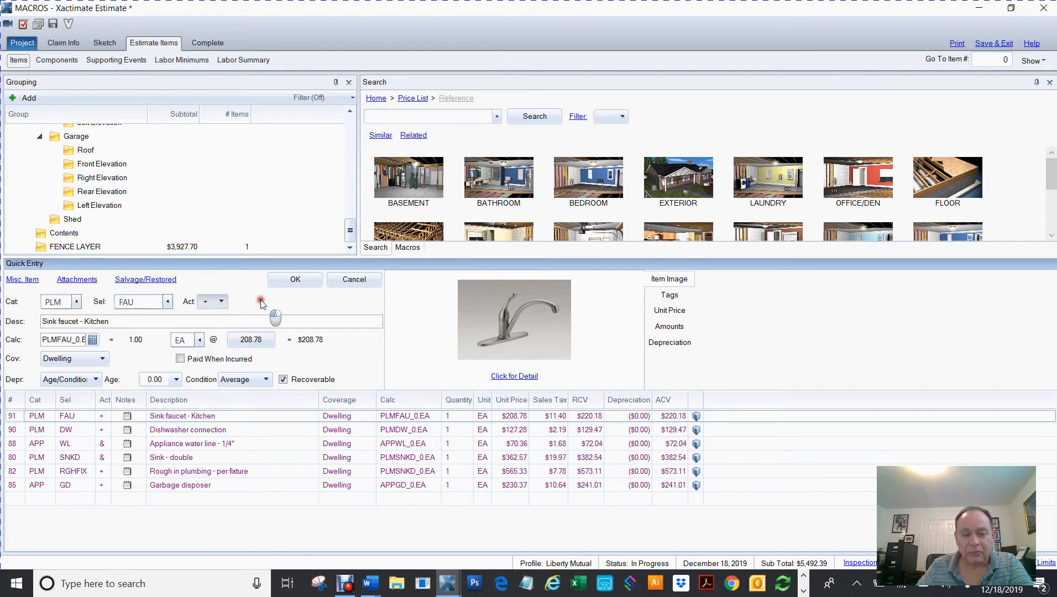
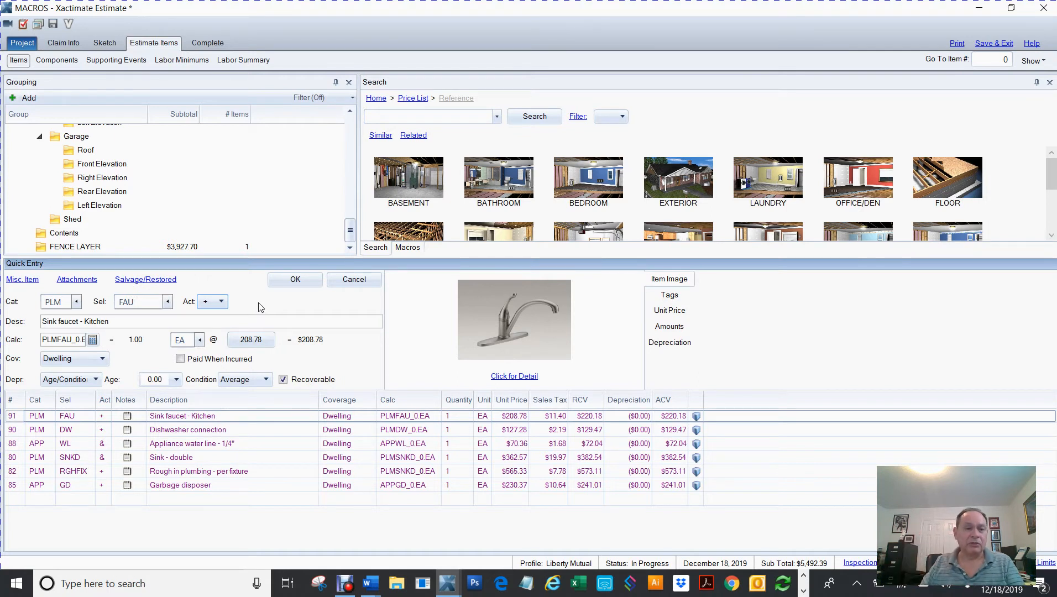
{"action": "left_click", "coordinate": [221, 304]}
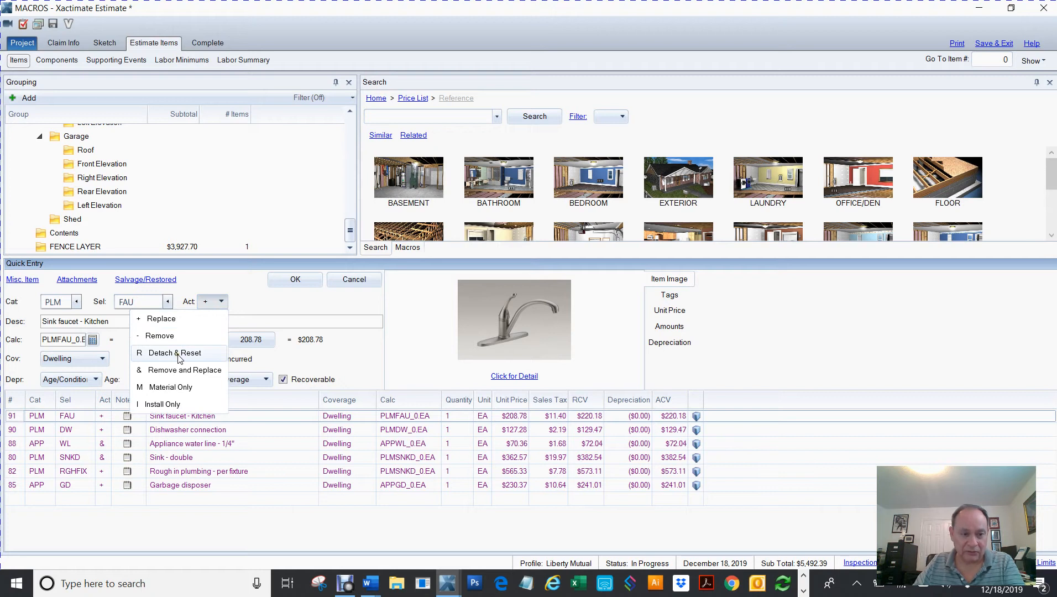
{"action": "left_click", "coordinate": [282, 302]}
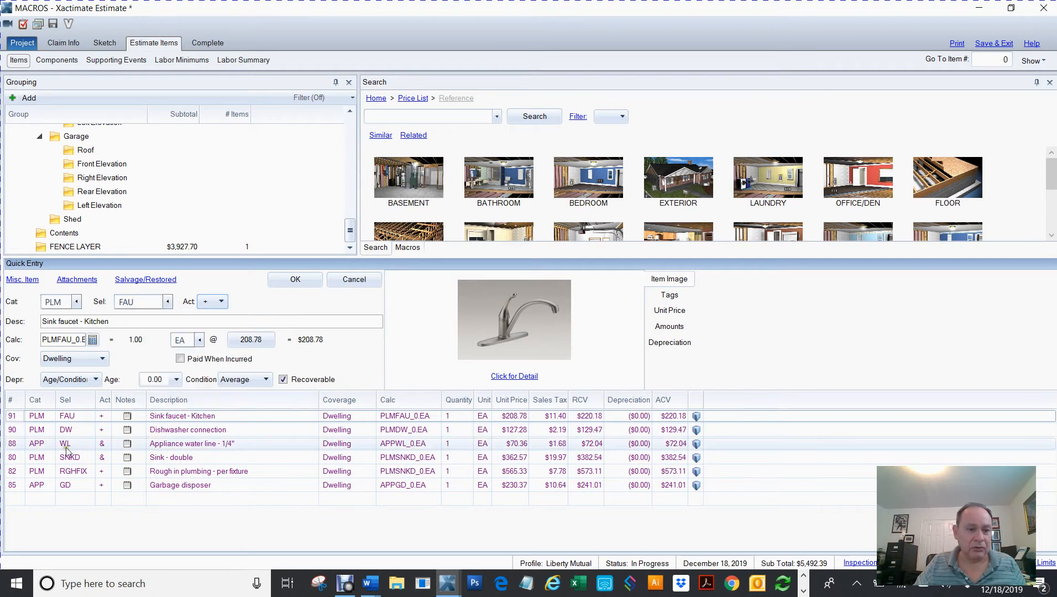
{"action": "left_click", "coordinate": [5, 431]}
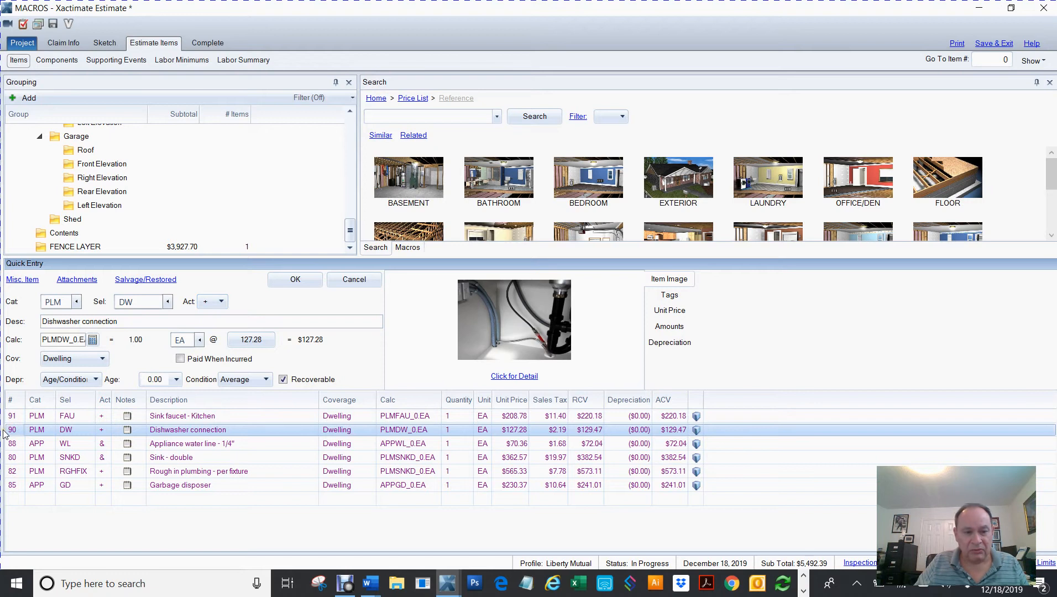
{"action": "left_click", "coordinate": [11, 445]}
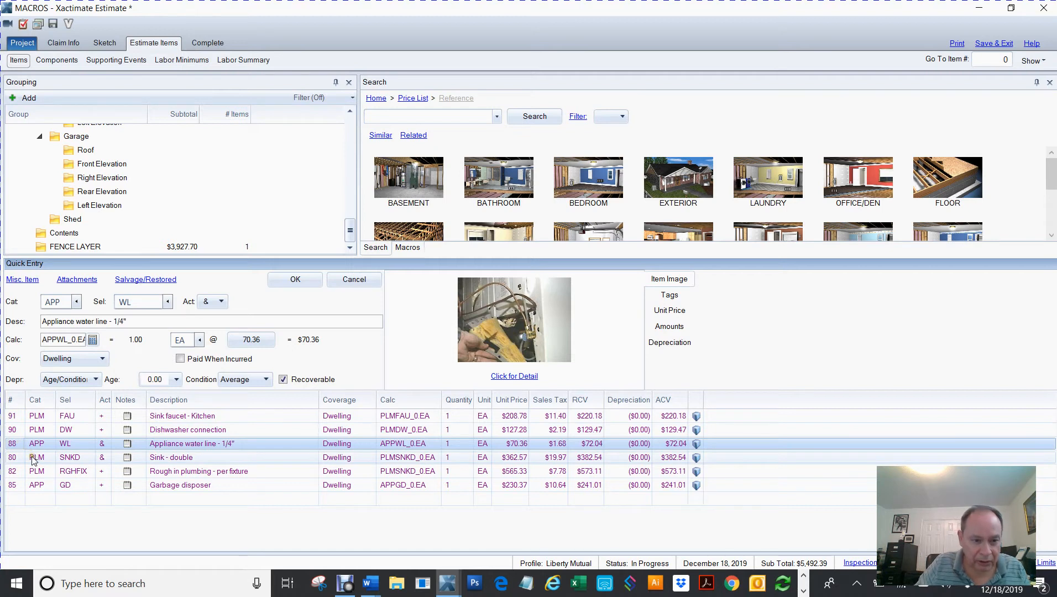
- Change the Sink - double item's activity to Detach & Reset, and open the Garbage disposer item
{"action": "left_click", "coordinate": [15, 461]}
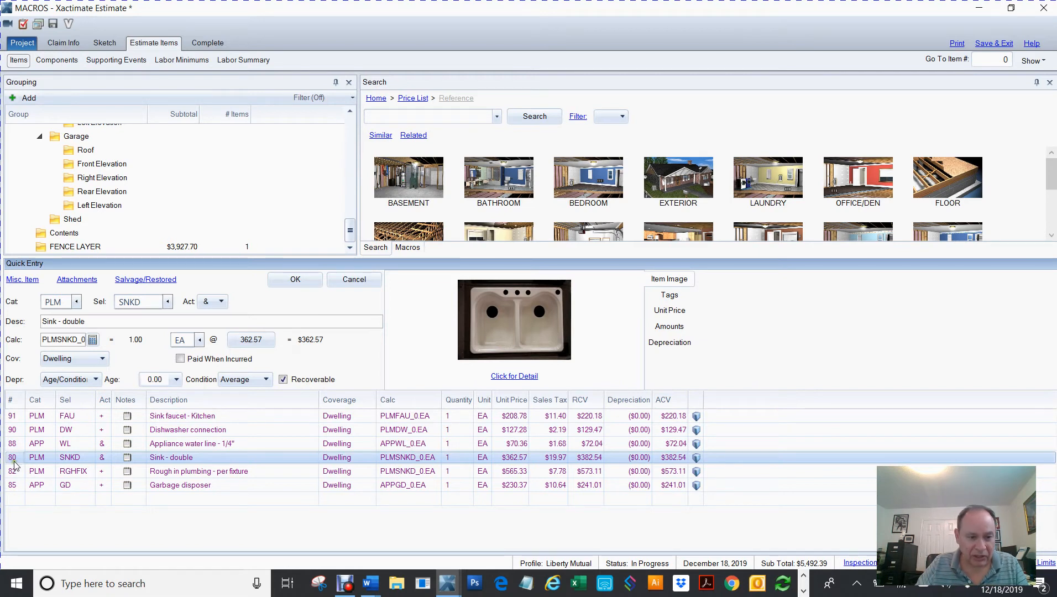
{"action": "left_click", "coordinate": [222, 303]}
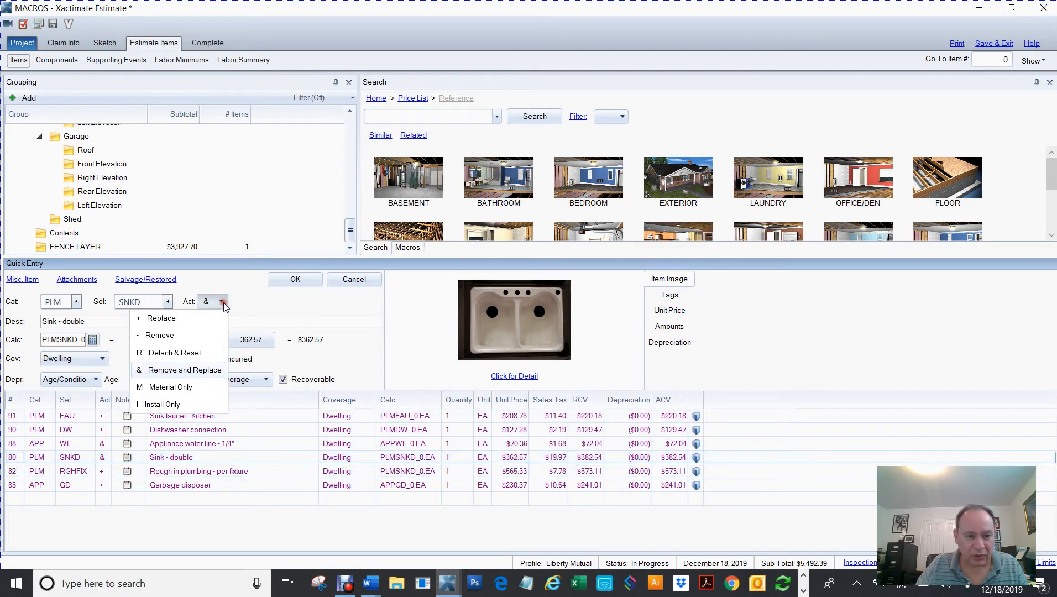
{"action": "left_click", "coordinate": [178, 353]}
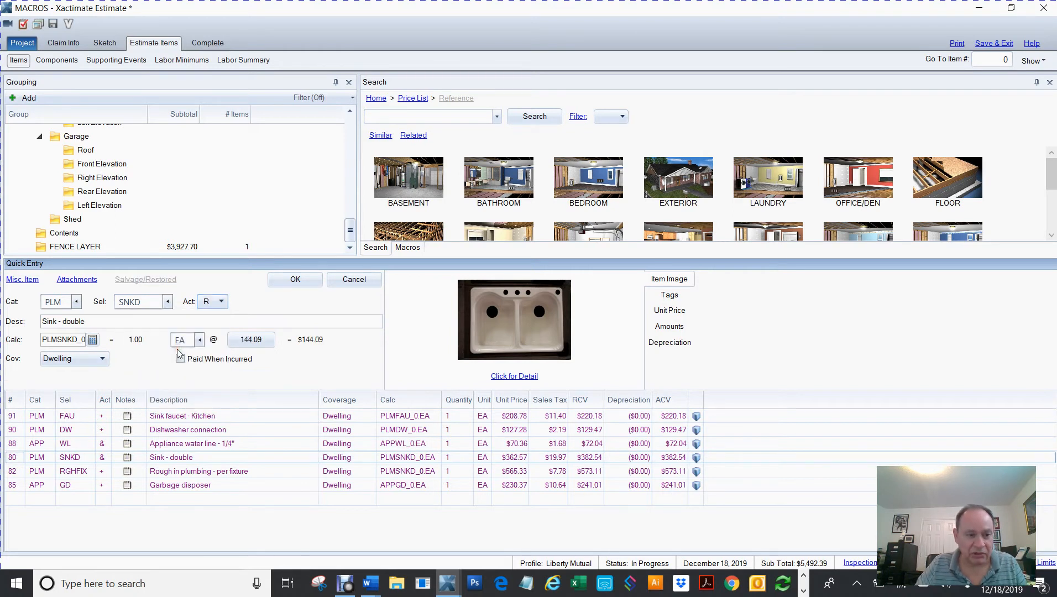
{"action": "left_click", "coordinate": [37, 471]}
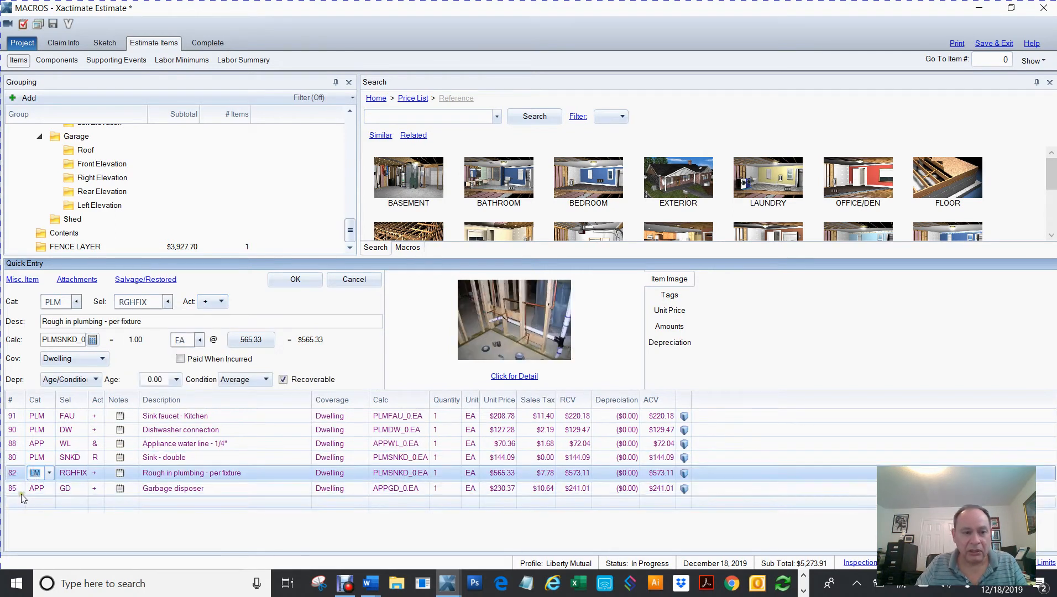
{"action": "left_click", "coordinate": [34, 494]}
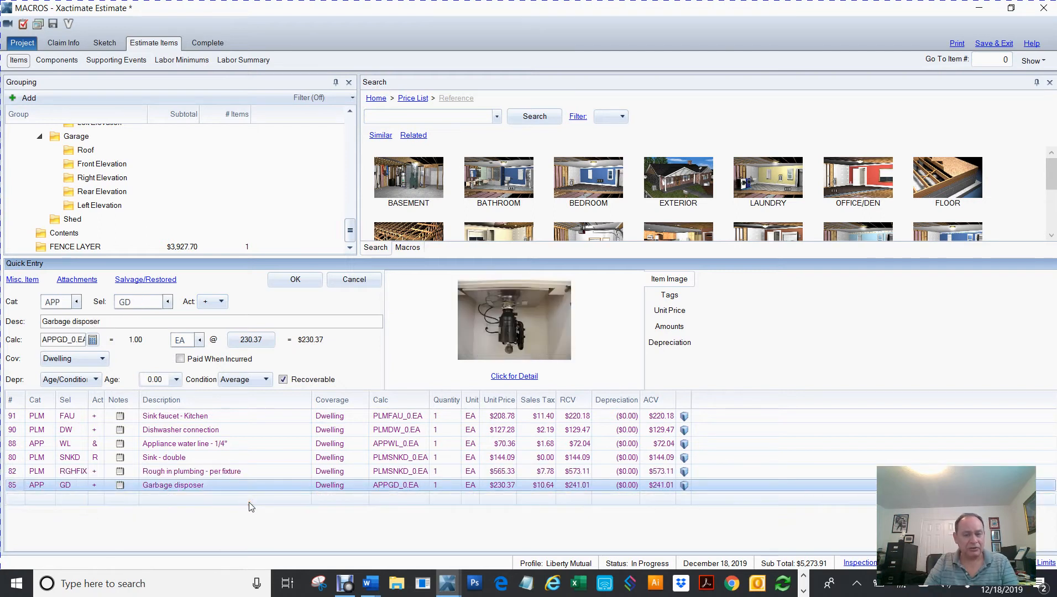
- Return to the Interior sketch and select the Master Bath room
{"action": "left_click", "coordinate": [105, 43]}
{"action": "left_click", "coordinate": [517, 193]}
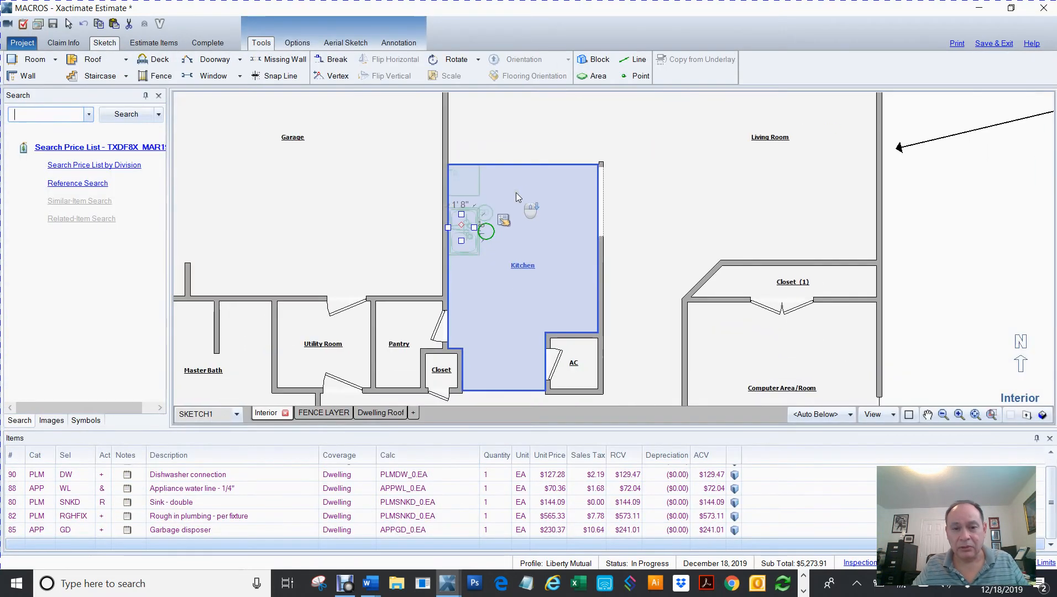
{"action": "scroll", "coordinate": [516, 196], "scroll_direction": "down", "scroll_amount": 2}
{"action": "left_click", "coordinate": [827, 287]}
{"action": "key", "text": "space"}
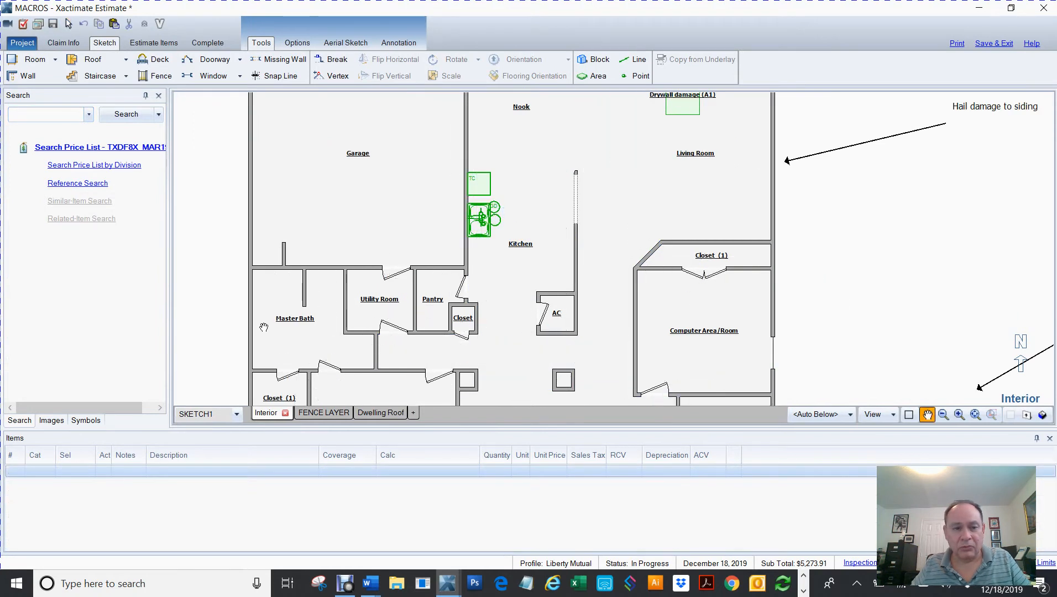
{"action": "left_click_drag", "start_coordinate": [284, 326], "coordinate": [397, 263]}
{"action": "left_click", "coordinate": [396, 260]}
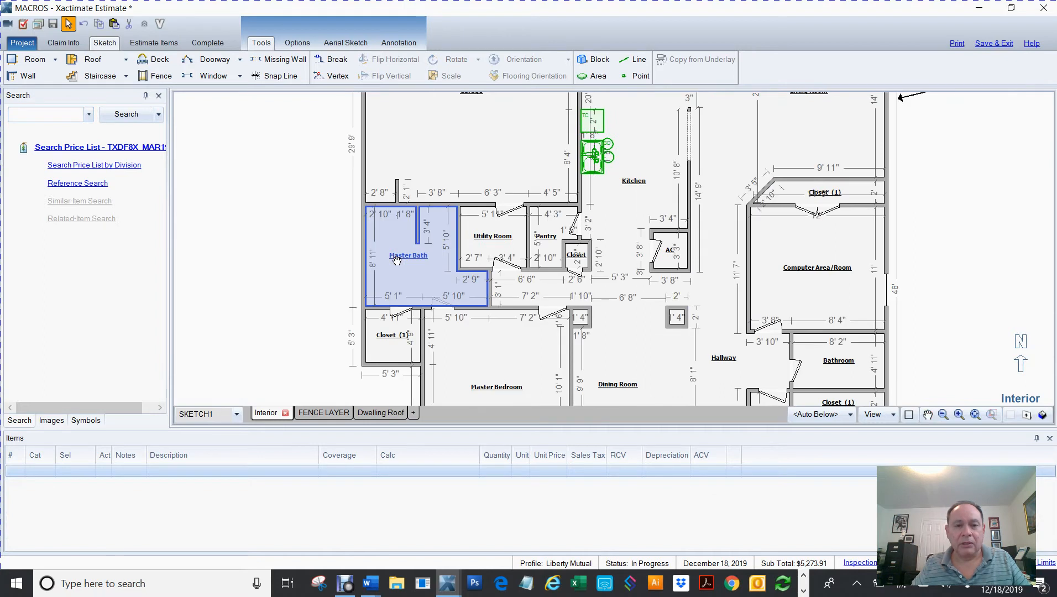
{"action": "left_click", "coordinate": [399, 264]}
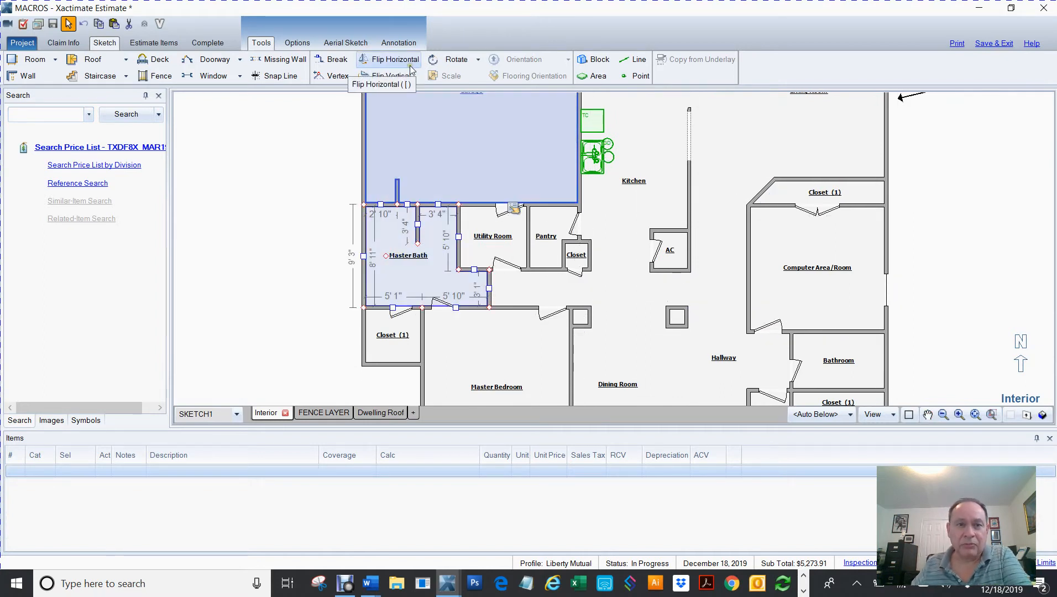
- Filter the sketch macro list by "skt" and apply the PLUMBING_SKT macro to the Master Bath
{"action": "left_click", "coordinate": [304, 47]}
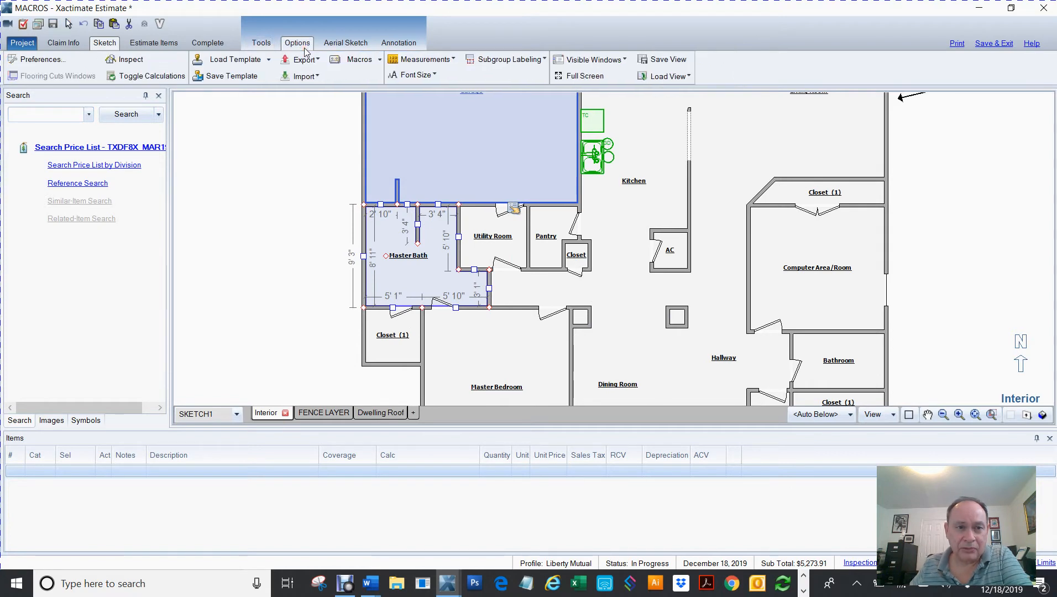
{"action": "left_click", "coordinate": [381, 61]}
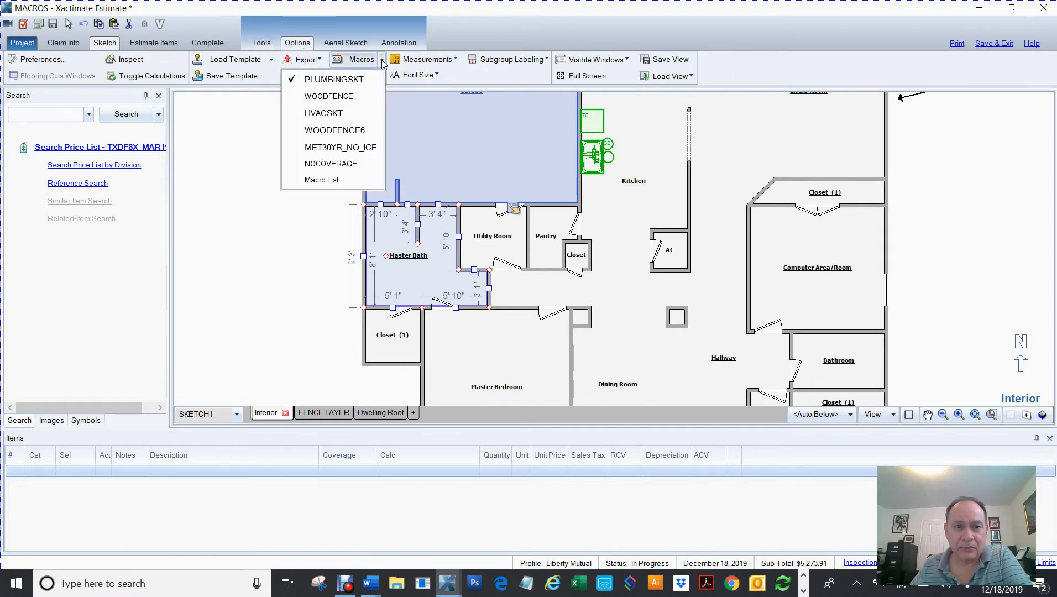
{"action": "left_click", "coordinate": [317, 180]}
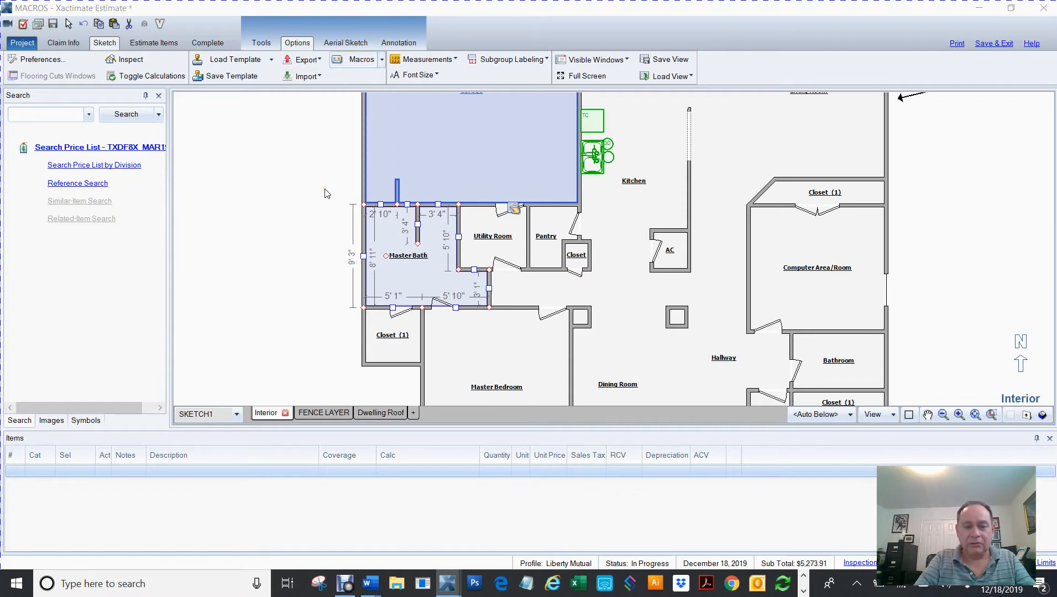
{"action": "type", "text": "mkt"}
{"action": "key", "text": "BackSpace"}
{"action": "key", "text": "BackSpace"}
{"action": "key", "text": "BackSpace"}
{"action": "type", "text": "mtk"}
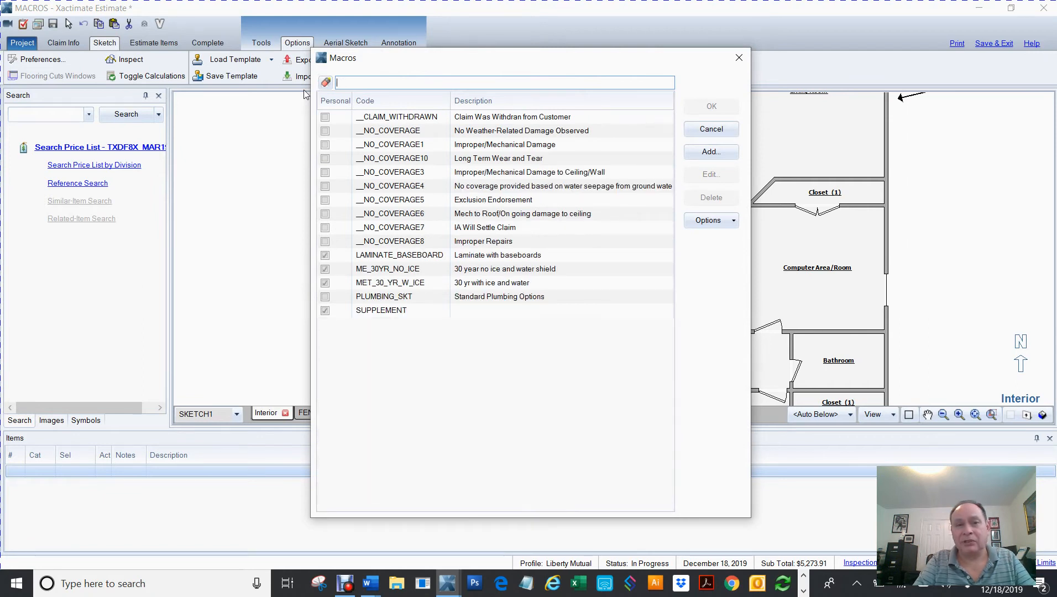
{"action": "type", "text": "t"}
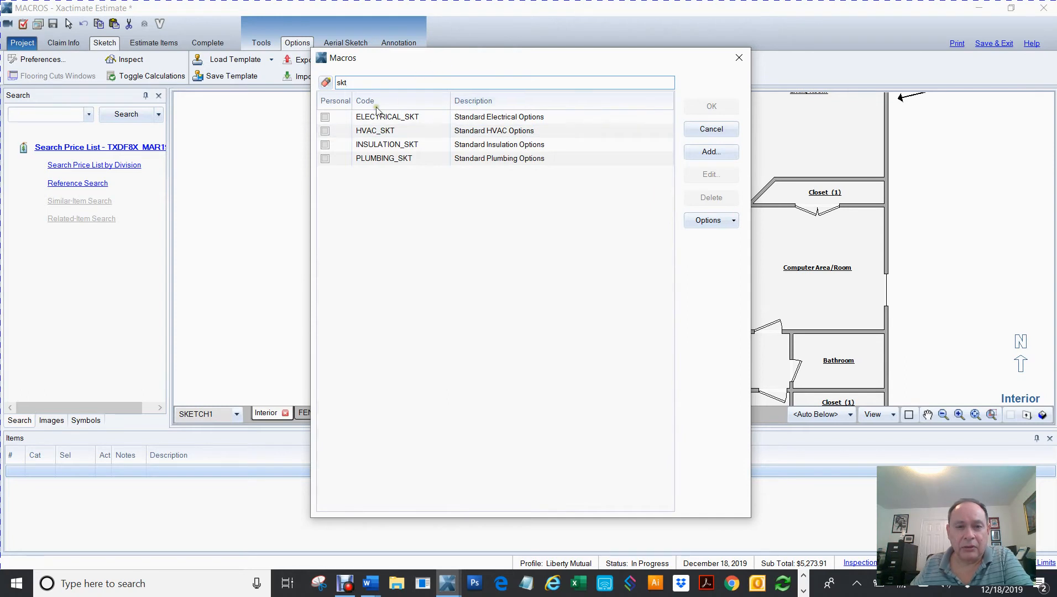
{"action": "mouse_move", "coordinate": [462, 59]}
{"action": "left_mouse_down"}
{"action": "mouse_move", "coordinate": [712, 145]}
{"action": "mouse_move", "coordinate": [630, 88]}
{"action": "left_mouse_up"}
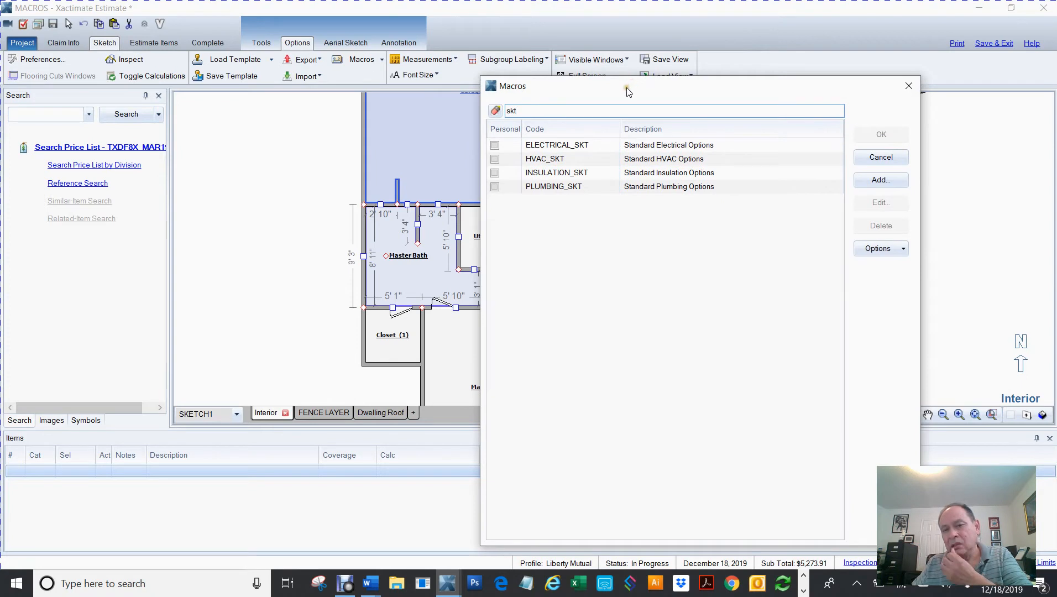
{"action": "left_click", "coordinate": [547, 186]}
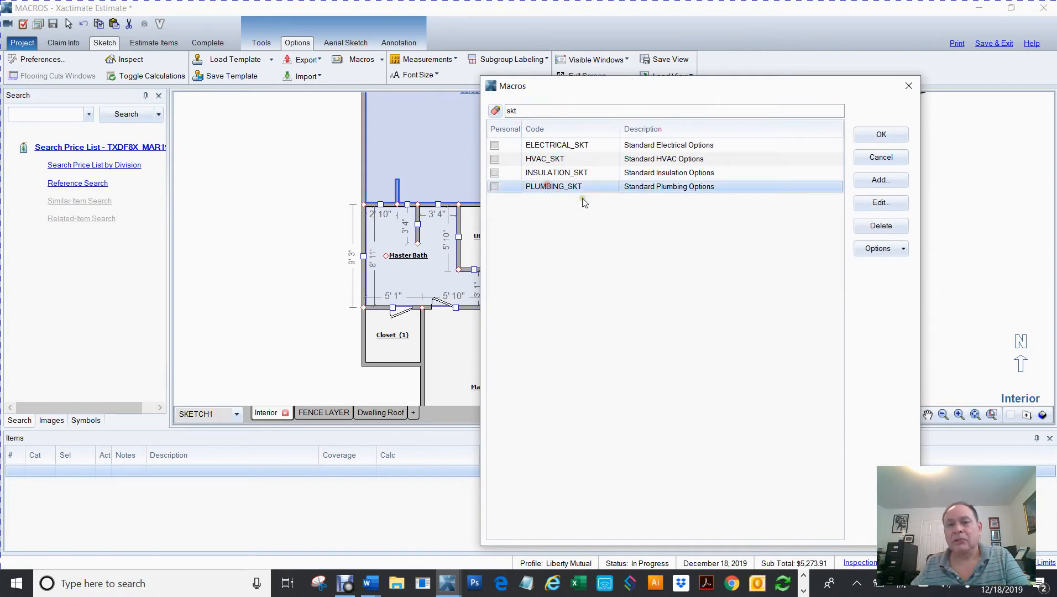
{"action": "left_click", "coordinate": [878, 135]}
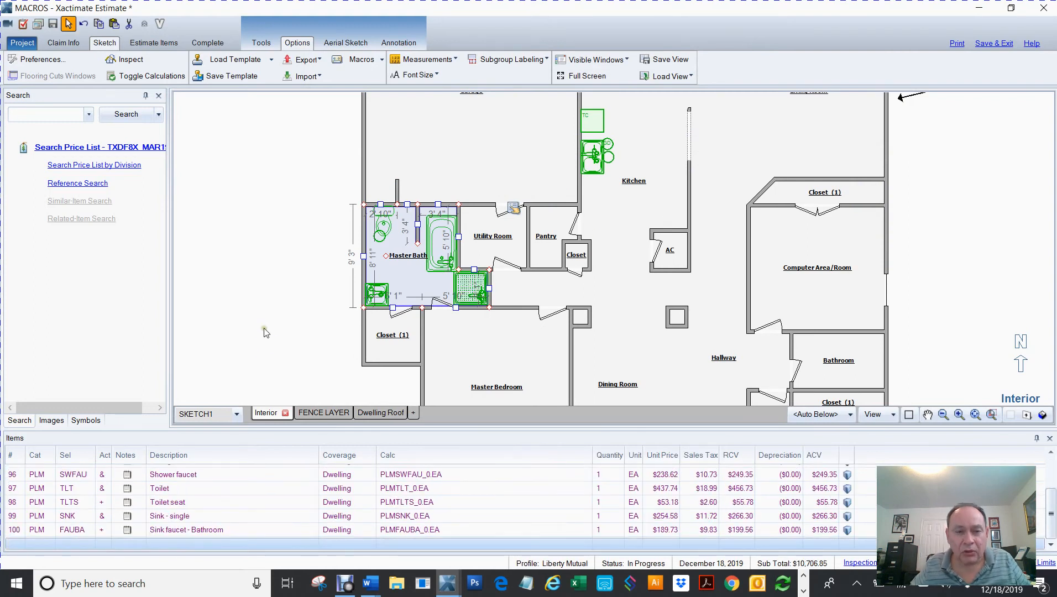
- Examine the Master Bath's bathtub, shower and toilet symbols, including the reference point properties of the toilet seat
{"action": "scroll", "coordinate": [265, 331], "scroll_direction": "up", "scroll_amount": 1}
{"action": "scroll", "coordinate": [354, 242], "scroll_direction": "up", "scroll_amount": 1}
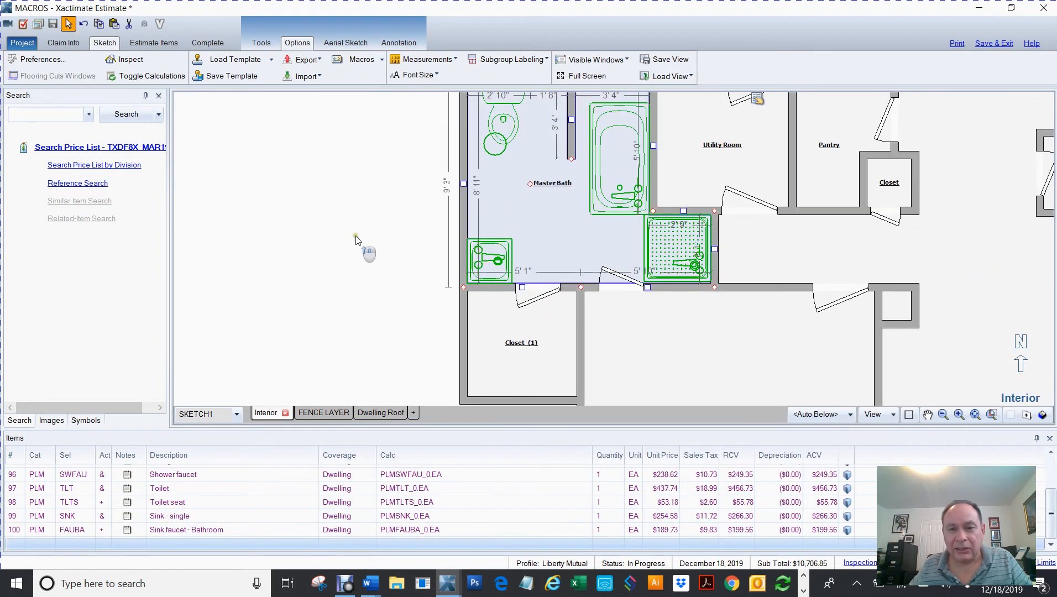
{"action": "middle_click", "coordinate": [388, 226]}
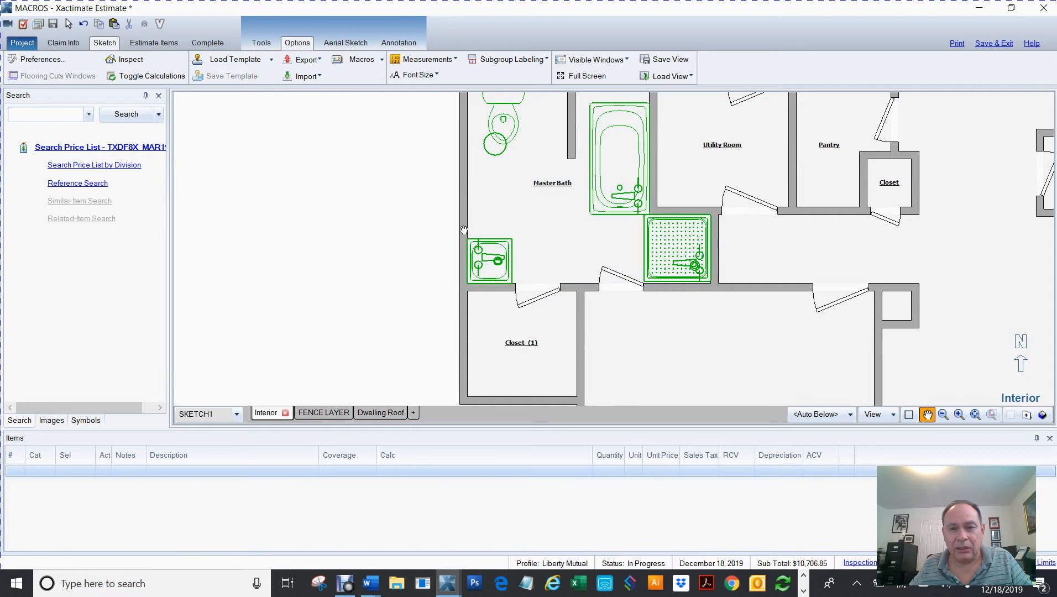
{"action": "mouse_move", "coordinate": [375, 228]}
{"action": "left_mouse_down"}
{"action": "mouse_move", "coordinate": [236, 283]}
{"action": "mouse_move", "coordinate": [234, 246]}
{"action": "left_mouse_up"}
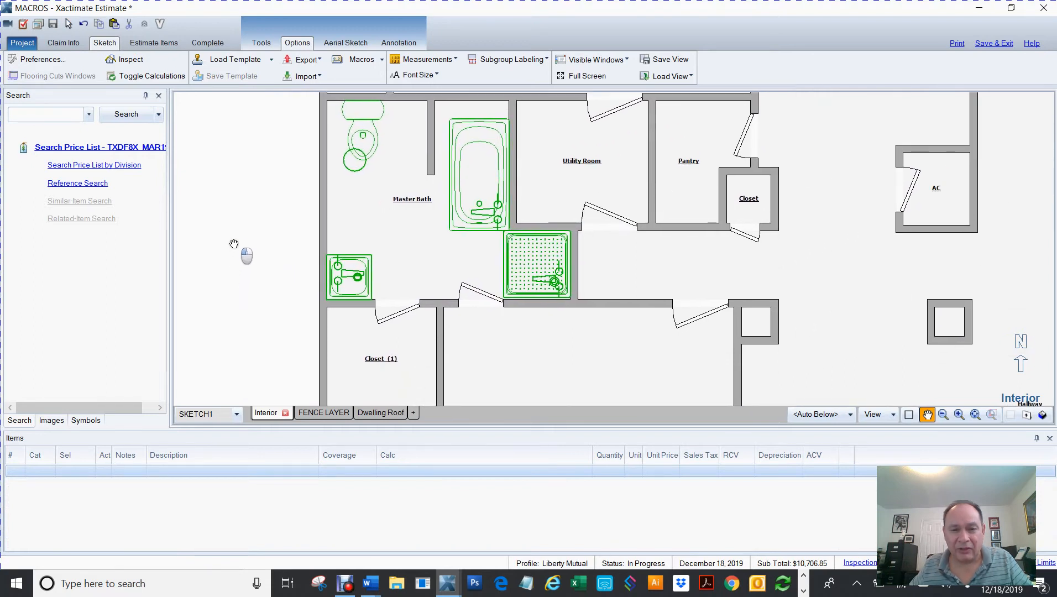
{"action": "left_click", "coordinate": [480, 182]}
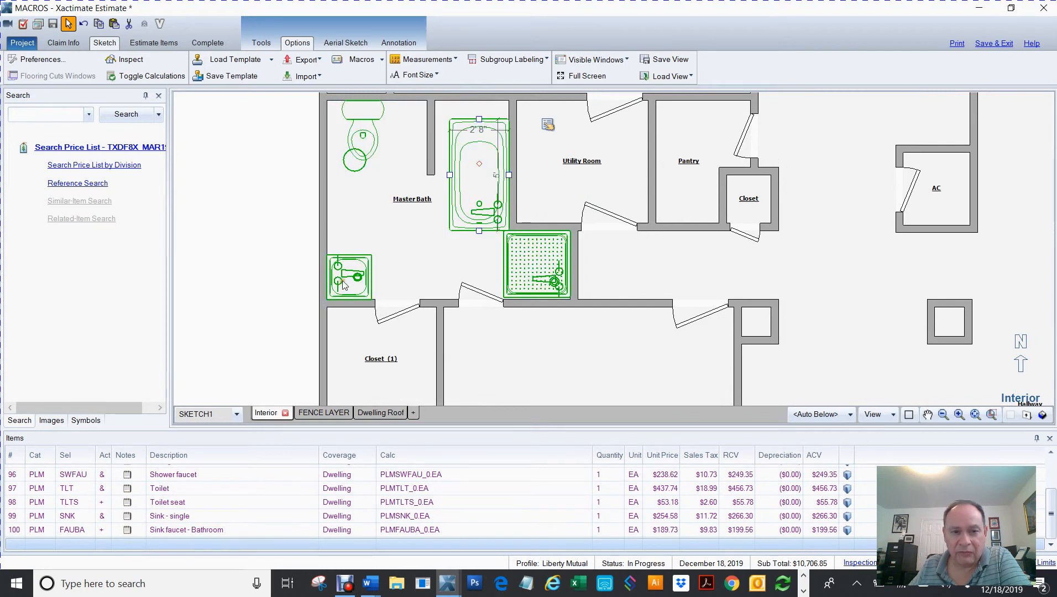
{"action": "left_click", "coordinate": [539, 261]}
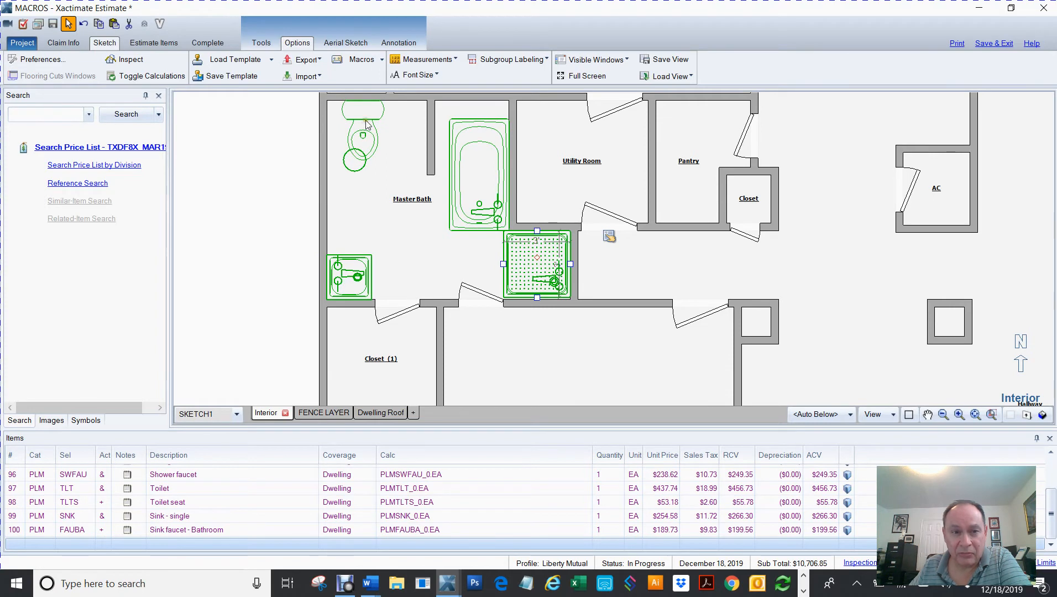
{"action": "left_click", "coordinate": [355, 165]}
{"action": "double_click", "coordinate": [355, 167]}
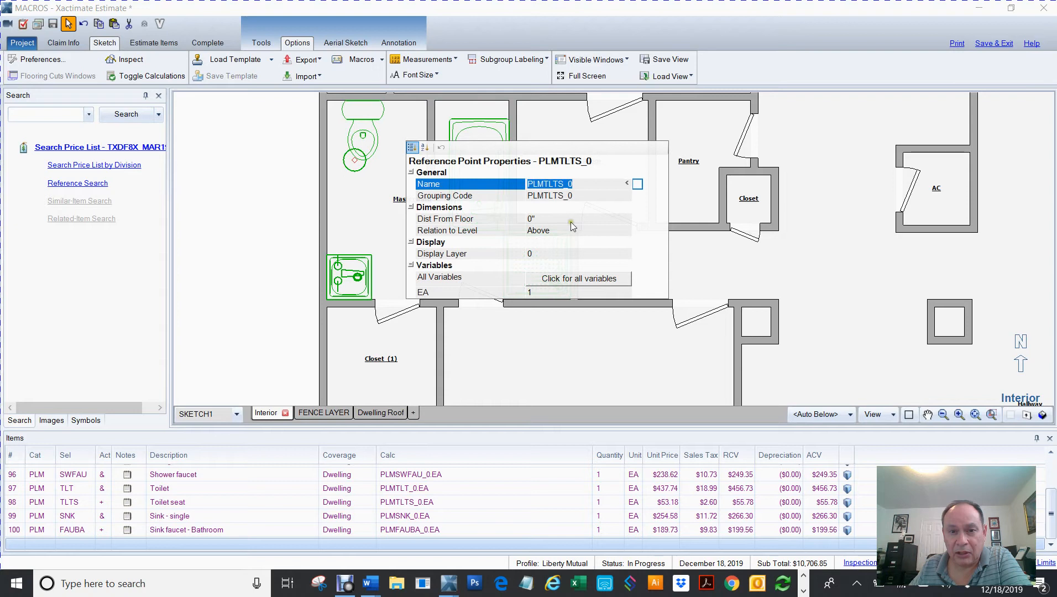
{"action": "left_click", "coordinate": [240, 232]}
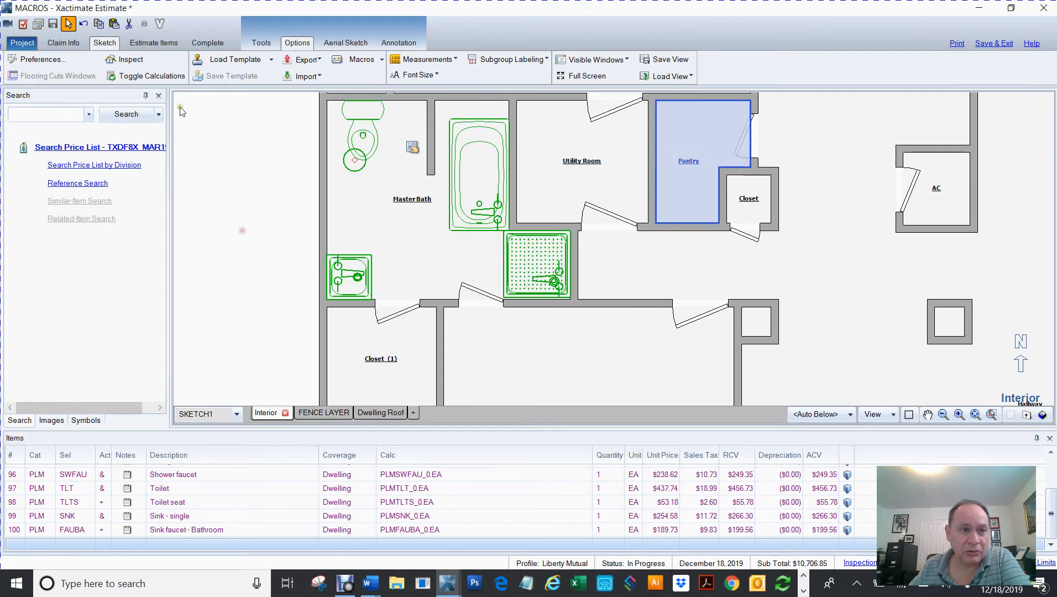
- Show the Master Bath's line items in the estimate
{"action": "left_click", "coordinate": [153, 44]}
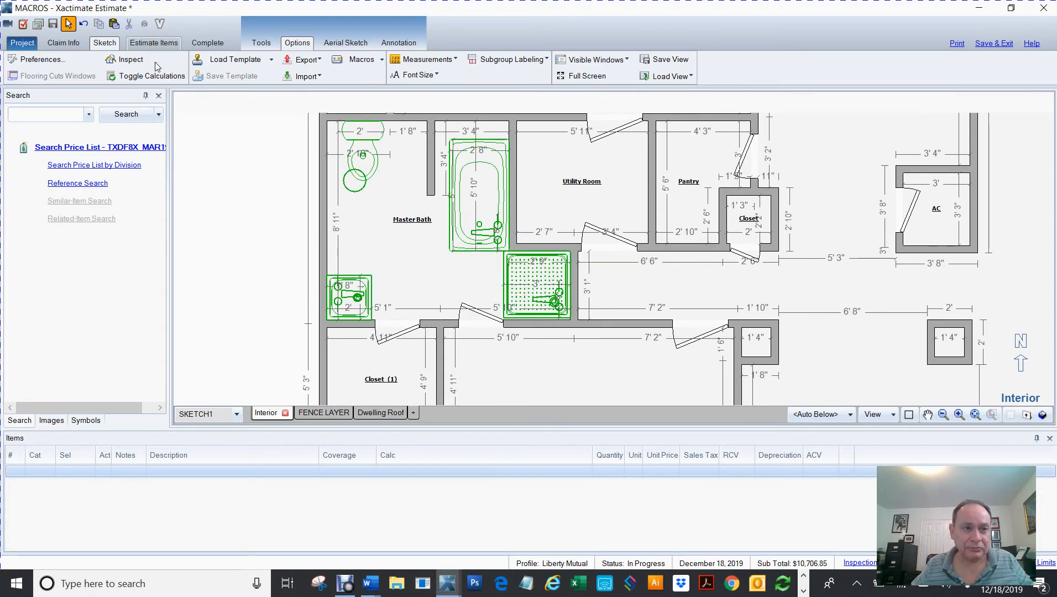
{"action": "scroll", "coordinate": [215, 182], "scroll_direction": "down", "scroll_amount": 2}
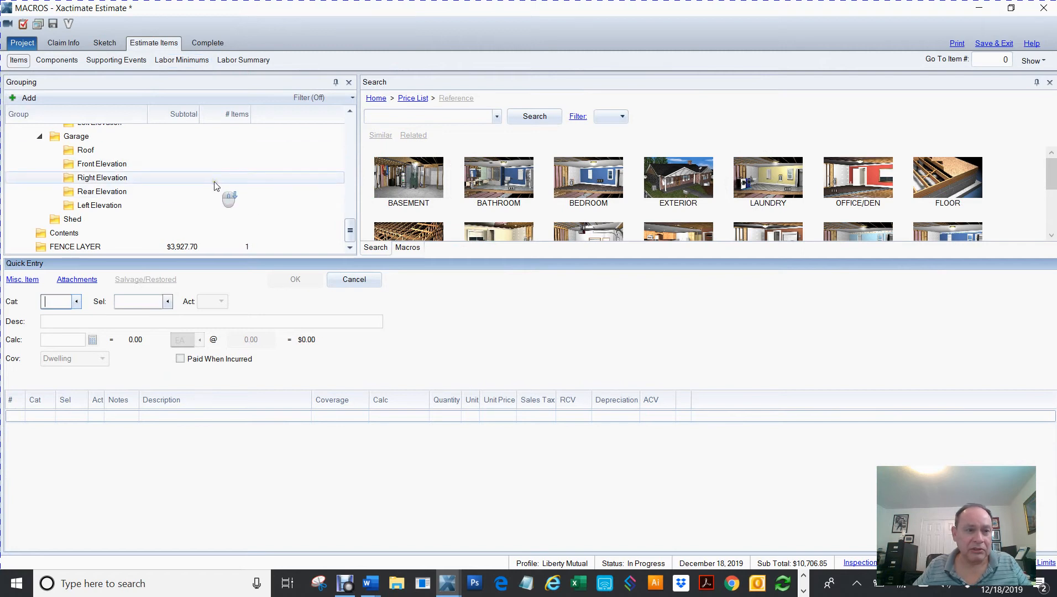
{"action": "scroll", "coordinate": [251, 194], "scroll_direction": "up", "scroll_amount": 6}
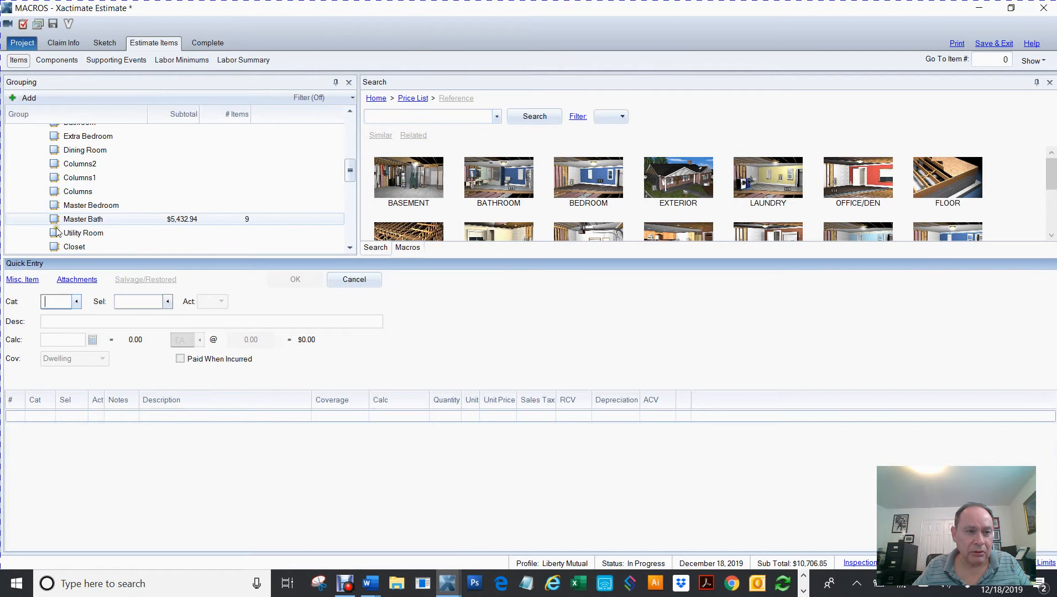
{"action": "mouse_move", "coordinate": [70, 219]}
{"action": "left_mouse_down"}
{"action": "mouse_move", "coordinate": [77, 205]}
{"action": "mouse_move", "coordinate": [82, 220]}
{"action": "left_mouse_up"}
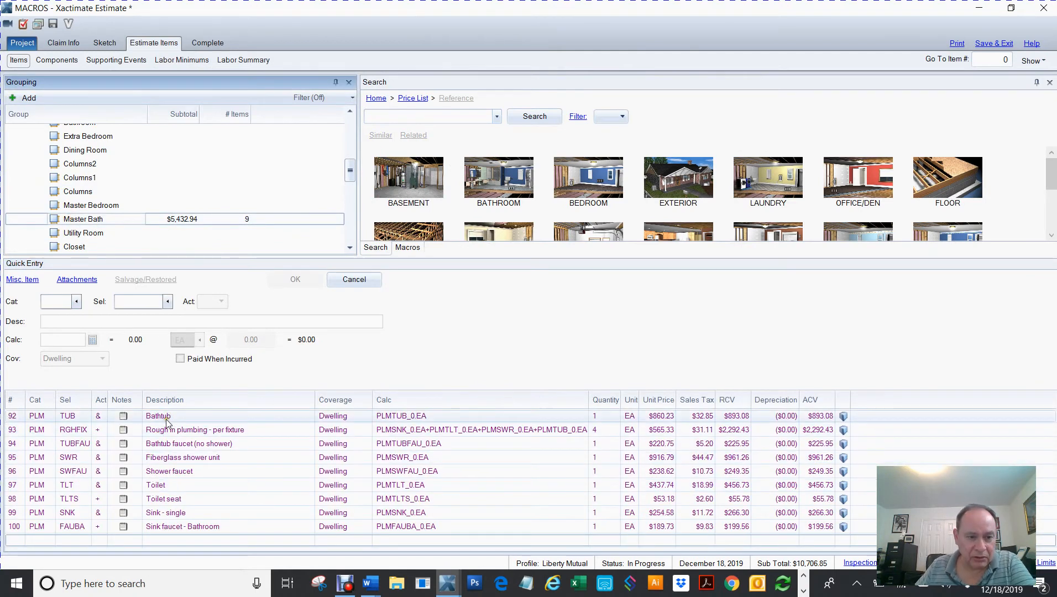
- Open the Fiberglass shower unit item, view the available PLM selectors, and close the list without choosing one
{"action": "double_click", "coordinate": [159, 458]}
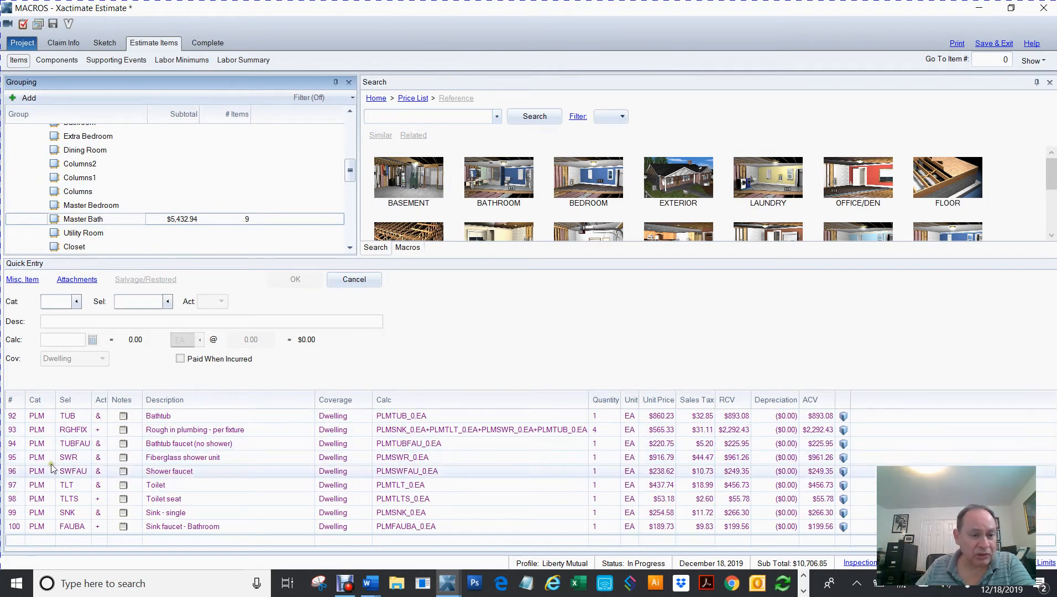
{"action": "left_click", "coordinate": [168, 302]}
{"action": "left_click", "coordinate": [168, 302]}
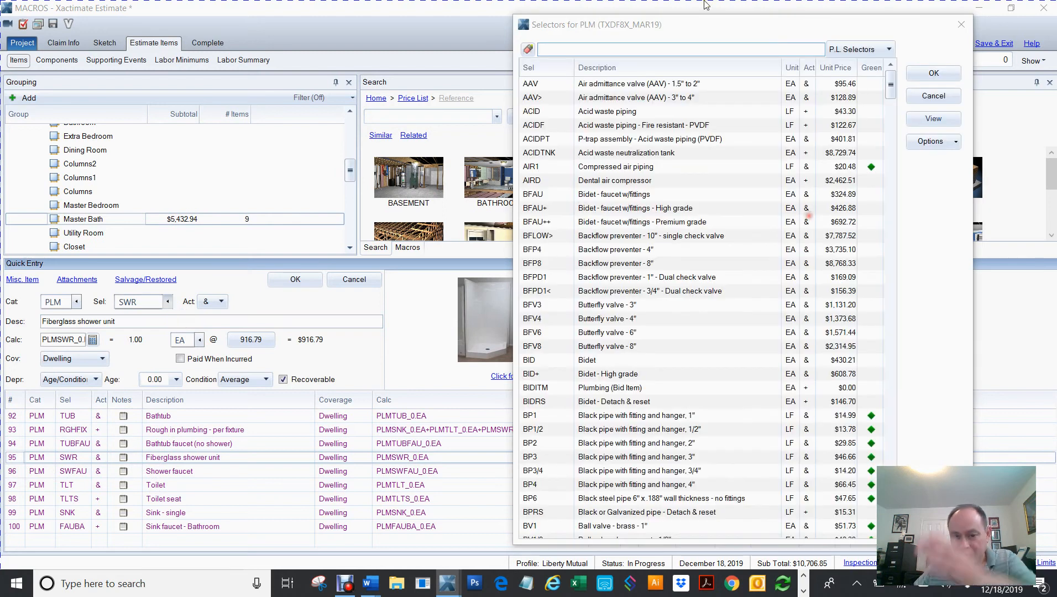
{"action": "left_click", "coordinate": [962, 24]}
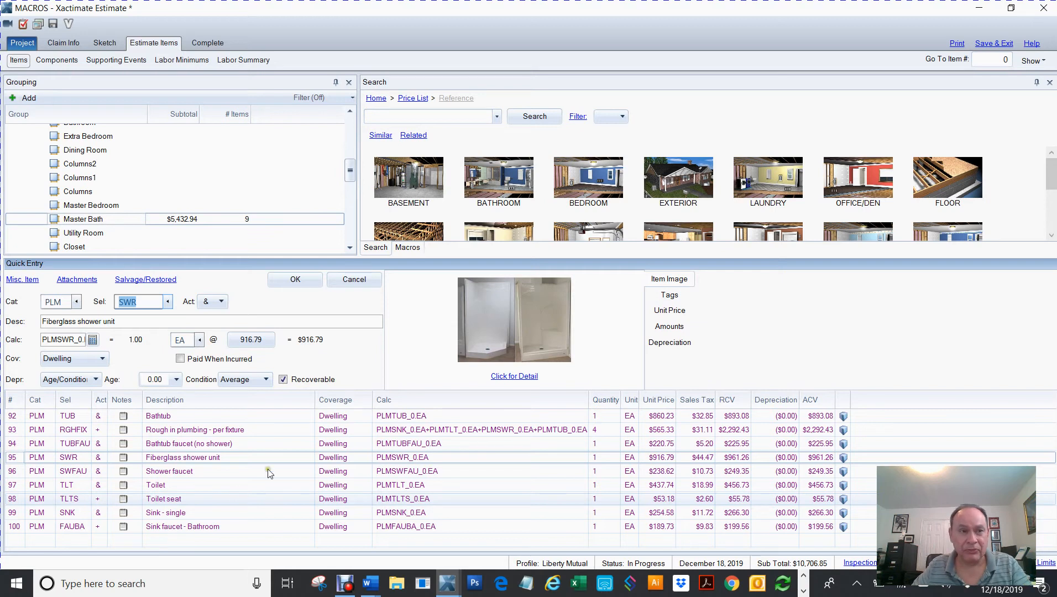
- Return to the sketch and select the Master Bedroom on the interior floor plan
{"action": "left_click", "coordinate": [108, 45]}
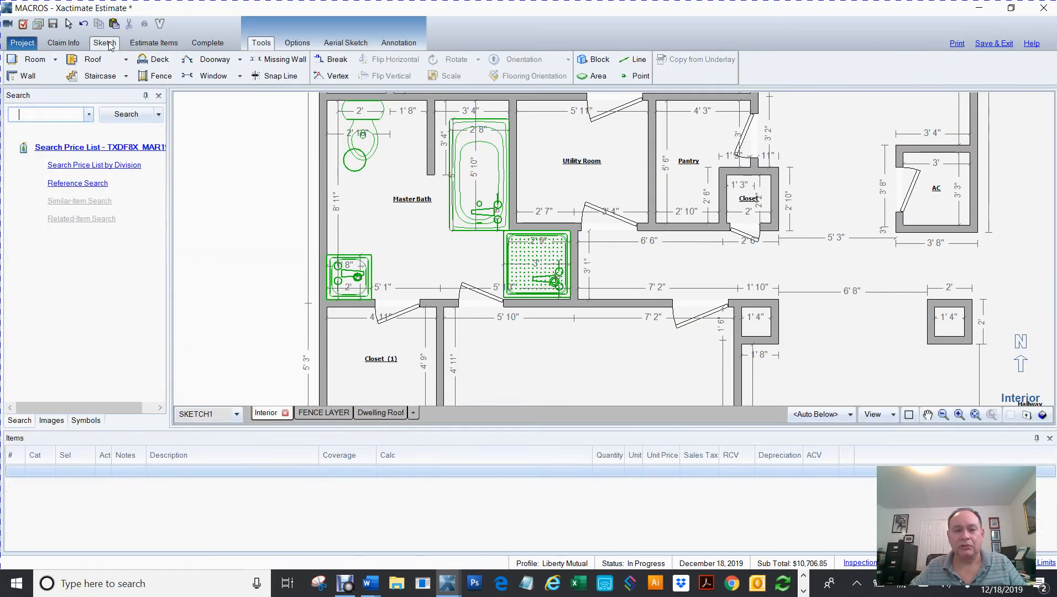
{"action": "scroll", "coordinate": [247, 176], "scroll_direction": "down", "scroll_amount": 2}
{"action": "scroll", "coordinate": [248, 176], "scroll_direction": "down", "scroll_amount": 1}
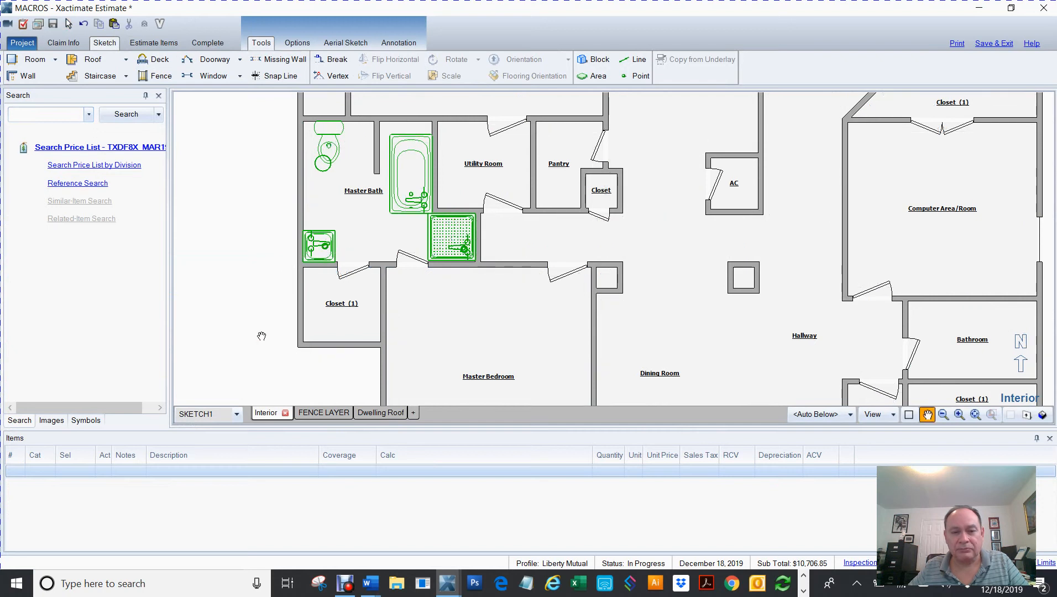
{"action": "left_click_drag", "start_coordinate": [260, 335], "coordinate": [284, 222]}
{"action": "left_click", "coordinate": [520, 270]}
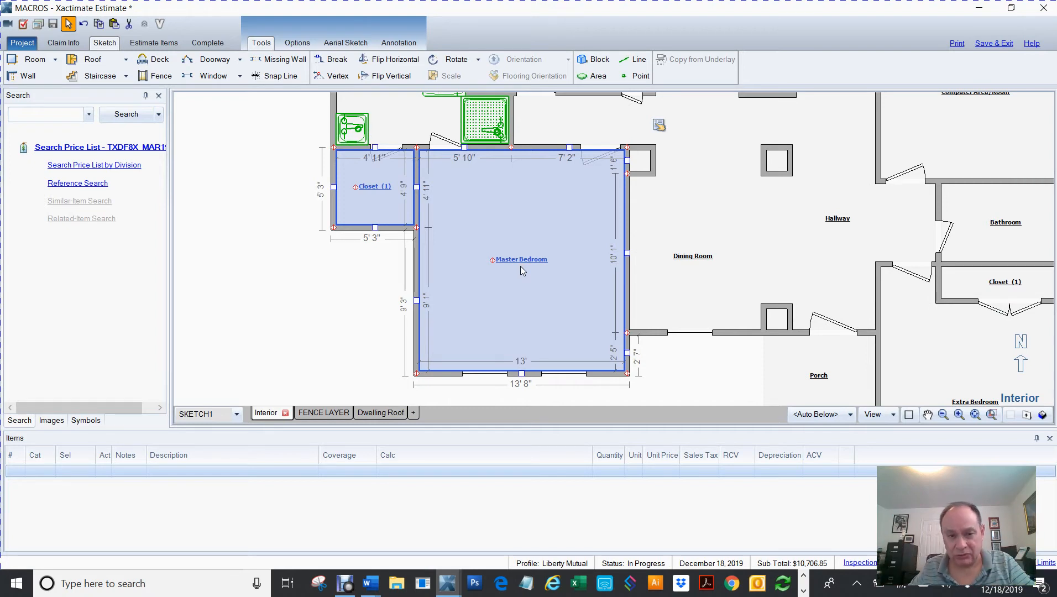
{"action": "left_click", "coordinate": [313, 305]}
{"action": "left_click", "coordinate": [502, 260]}
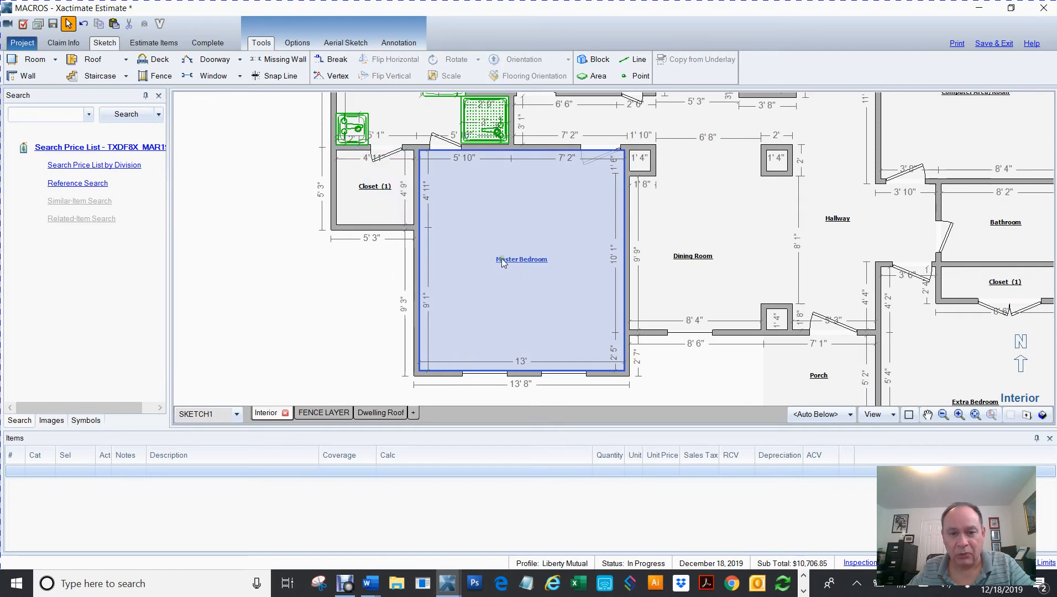
{"action": "left_click", "coordinate": [462, 197]}
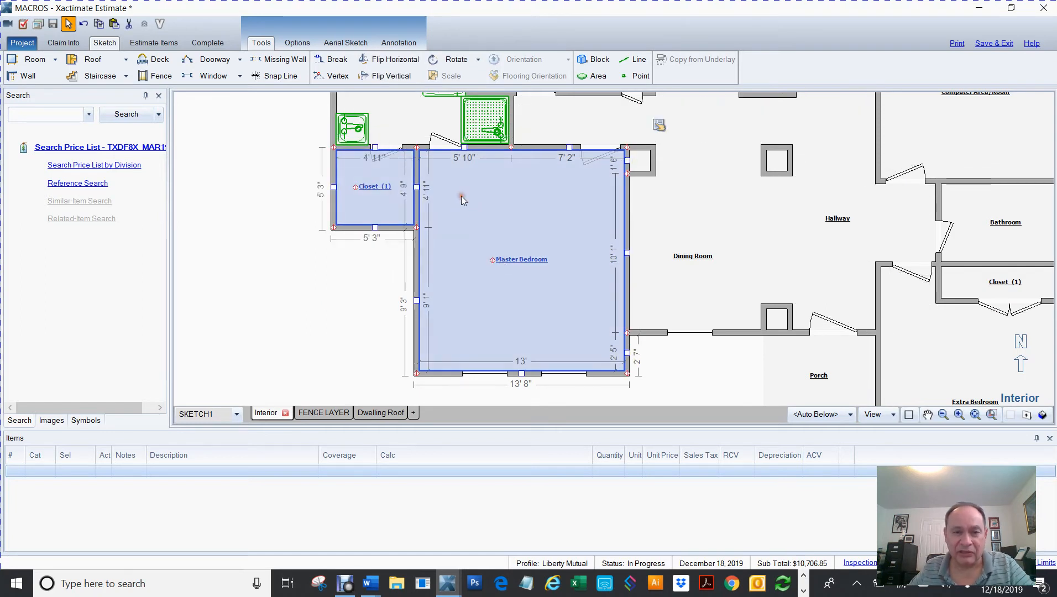
{"action": "left_click", "coordinate": [368, 294]}
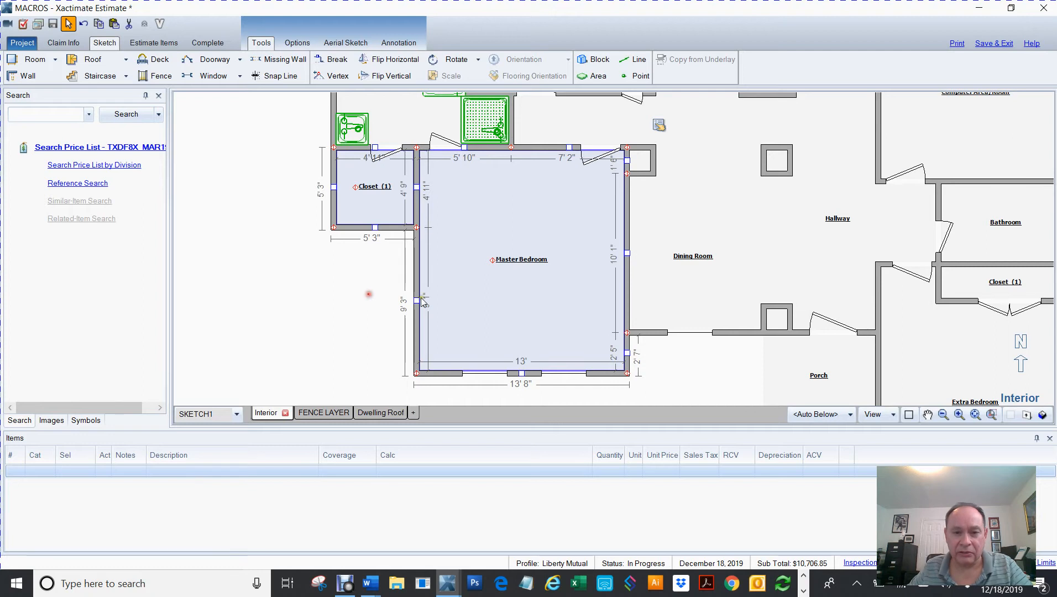
{"action": "left_click", "coordinate": [505, 268]}
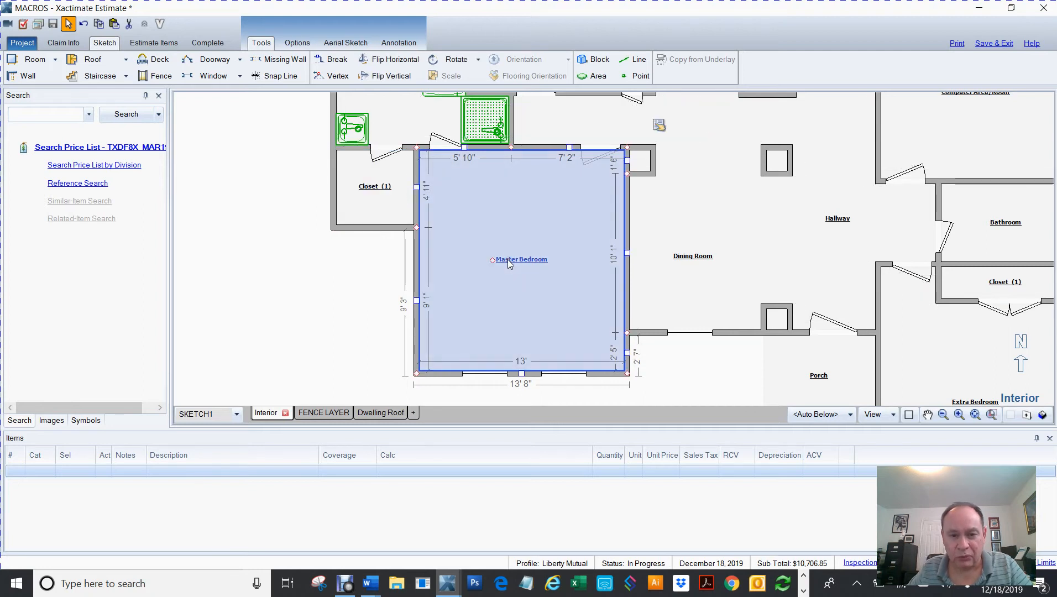
{"action": "left_click", "coordinate": [404, 130]}
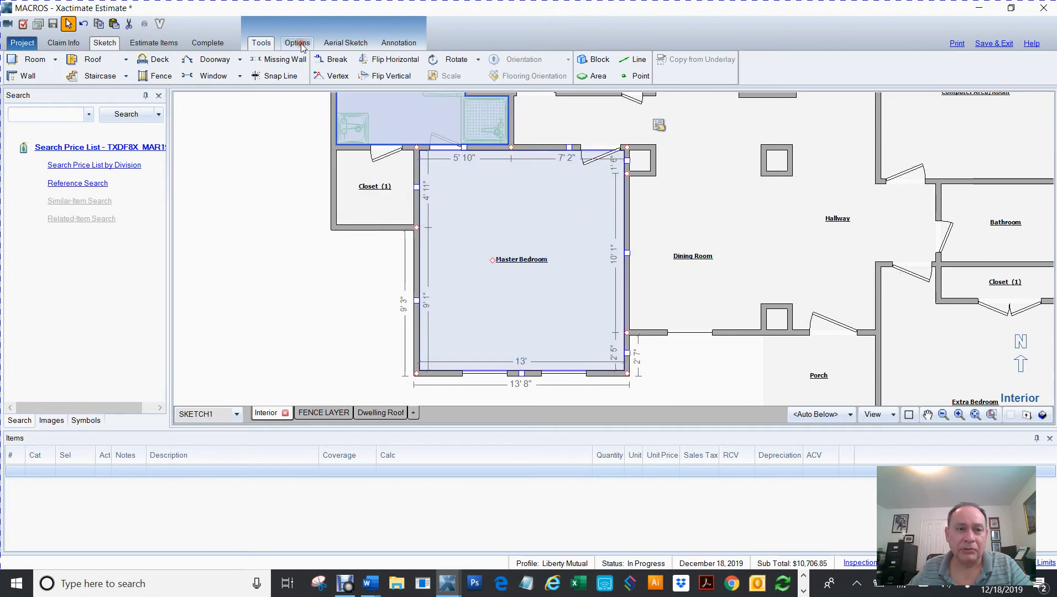
- Filter the sketch macro list by "sk" and apply the ELECTRICAL_SKT macro to the Master Bedroom
{"action": "left_click", "coordinate": [298, 43]}
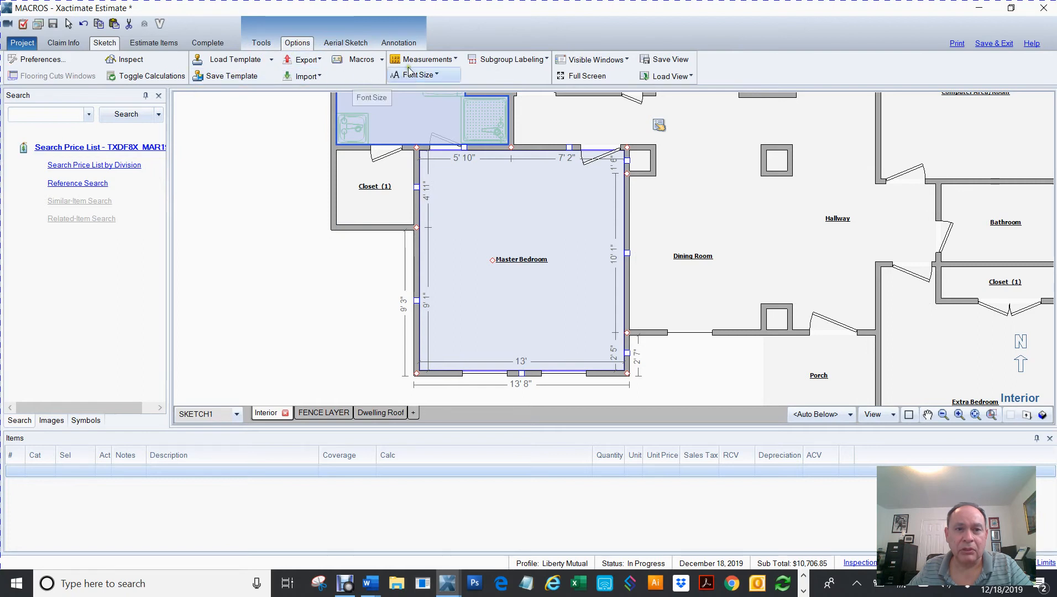
{"action": "left_click", "coordinate": [381, 60]}
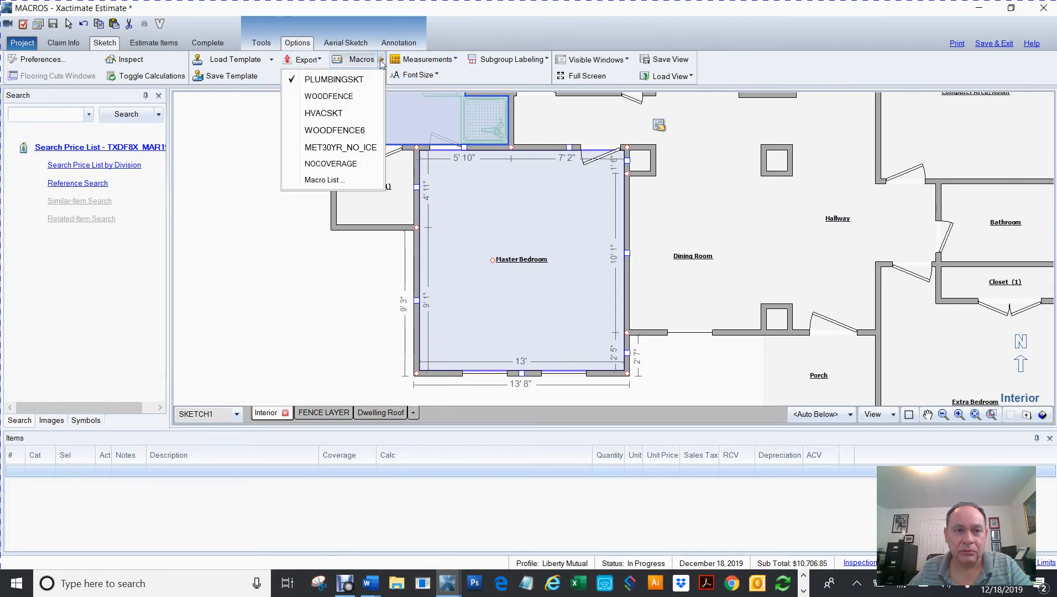
{"action": "left_click", "coordinate": [331, 80]}
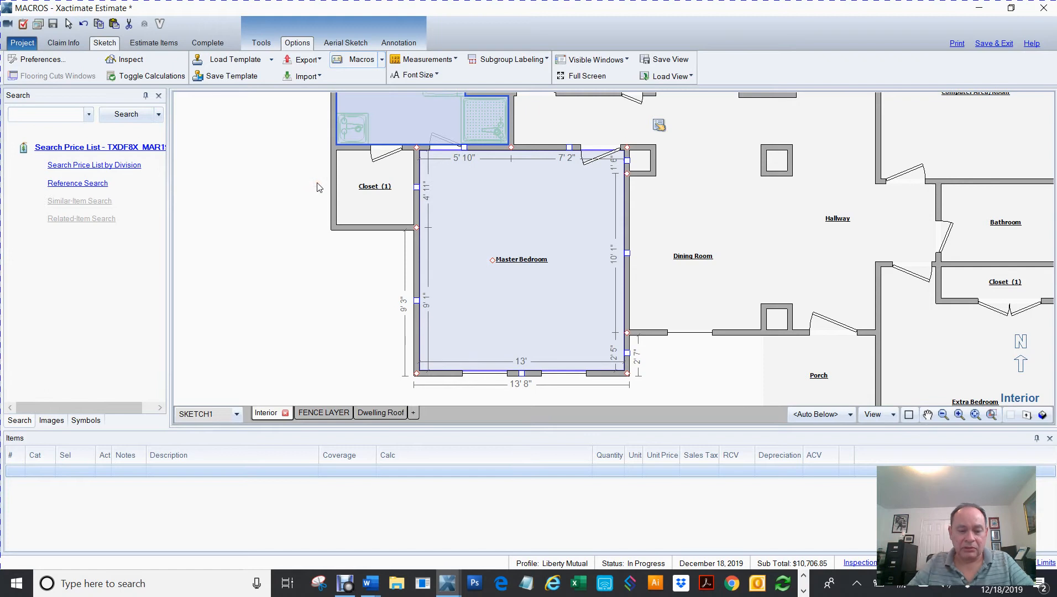
{"action": "type", "text": "sk"}
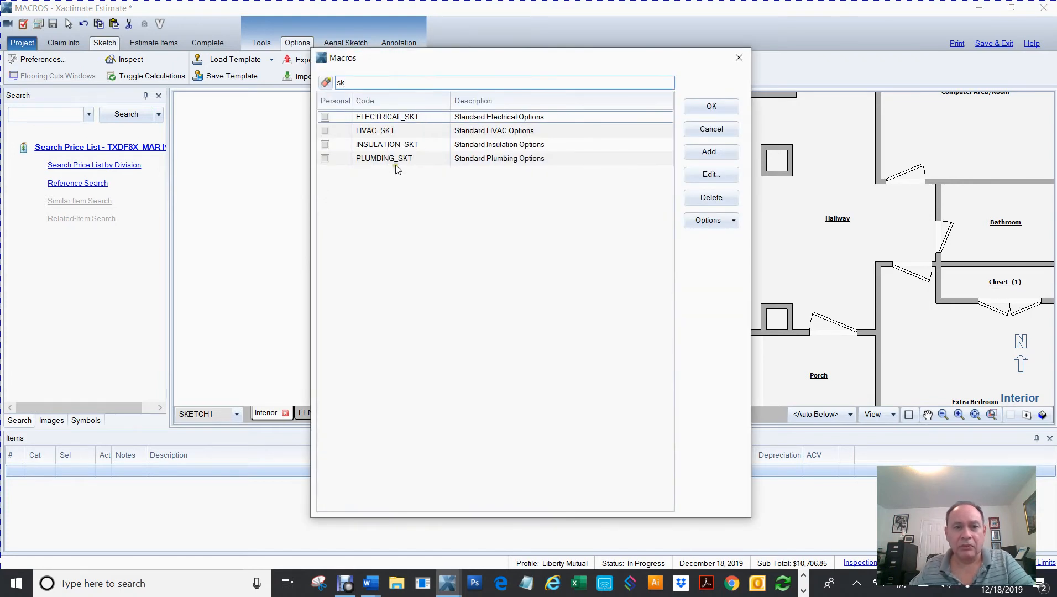
{"action": "left_click", "coordinate": [397, 121]}
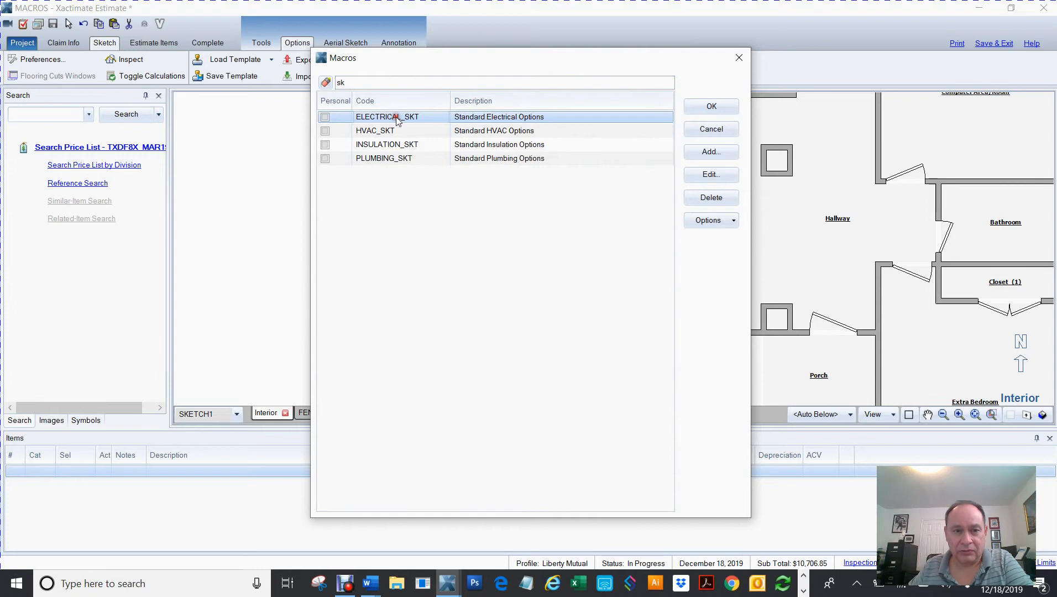
{"action": "left_click", "coordinate": [710, 107]}
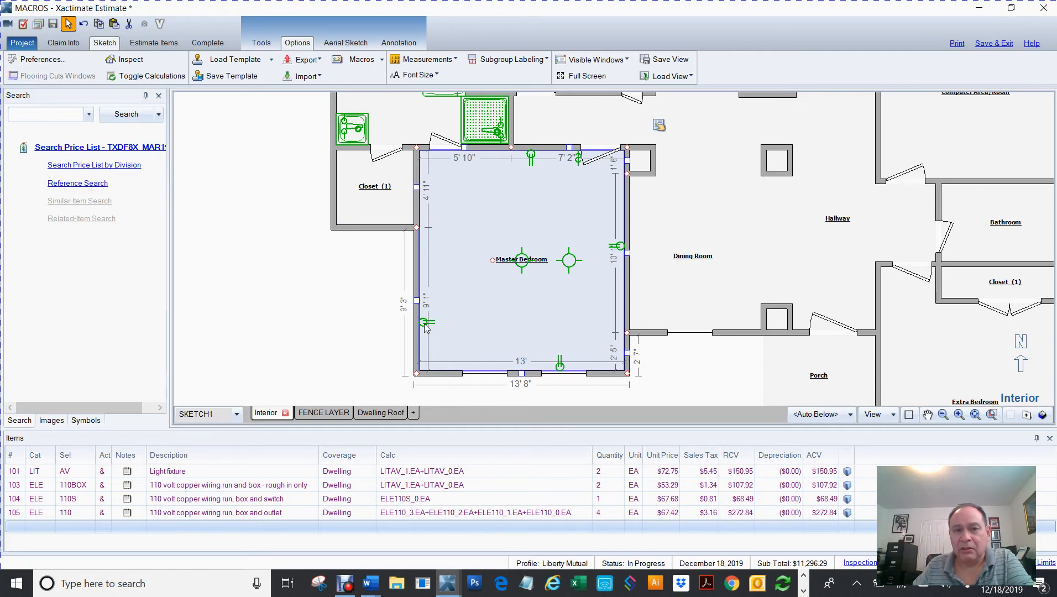
- Examine the Master Bedroom's estimate items one by one: light fixture, rough-in box, switch and outlet wiring
{"action": "left_click", "coordinate": [544, 316]}
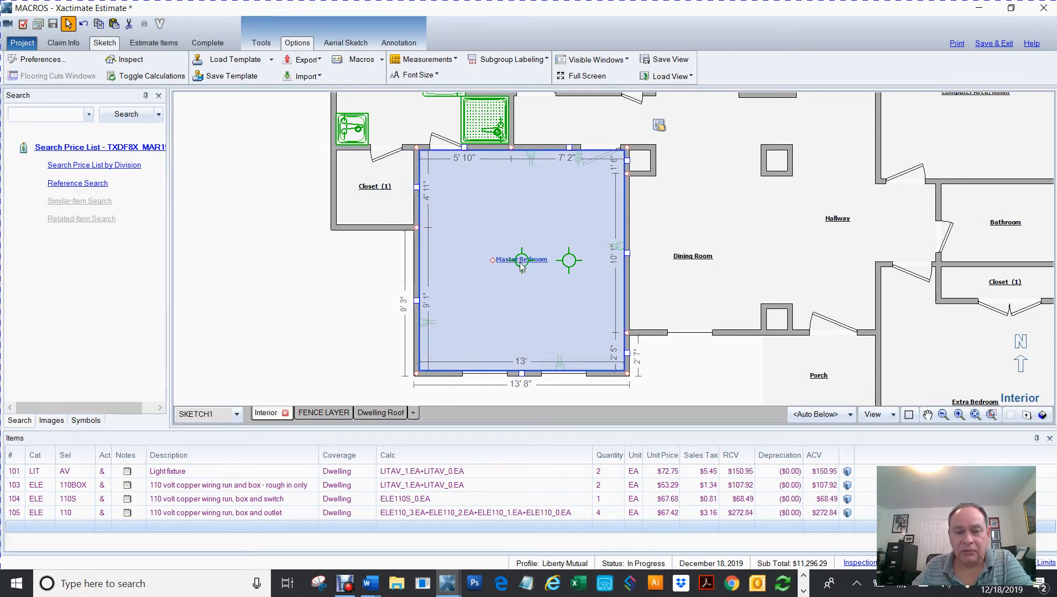
{"action": "left_click", "coordinate": [157, 44]}
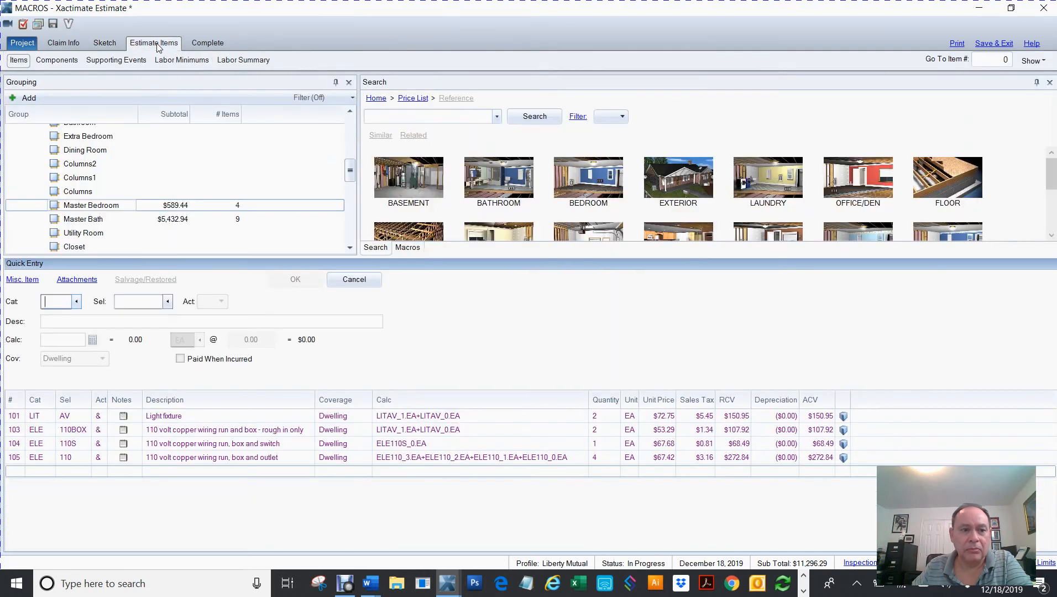
{"action": "left_click", "coordinate": [62, 206]}
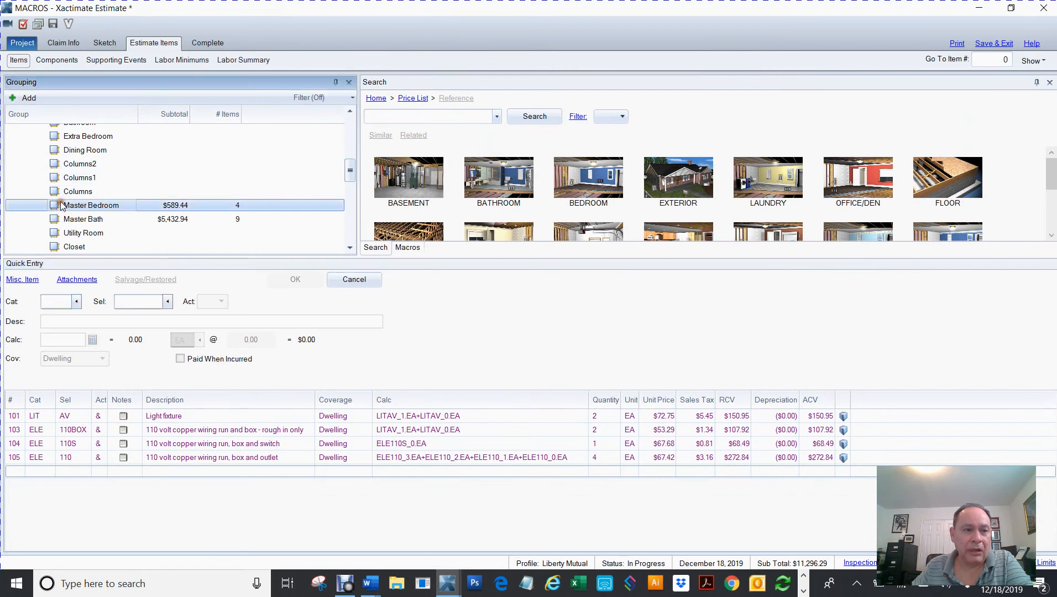
{"action": "left_click", "coordinate": [11, 416]}
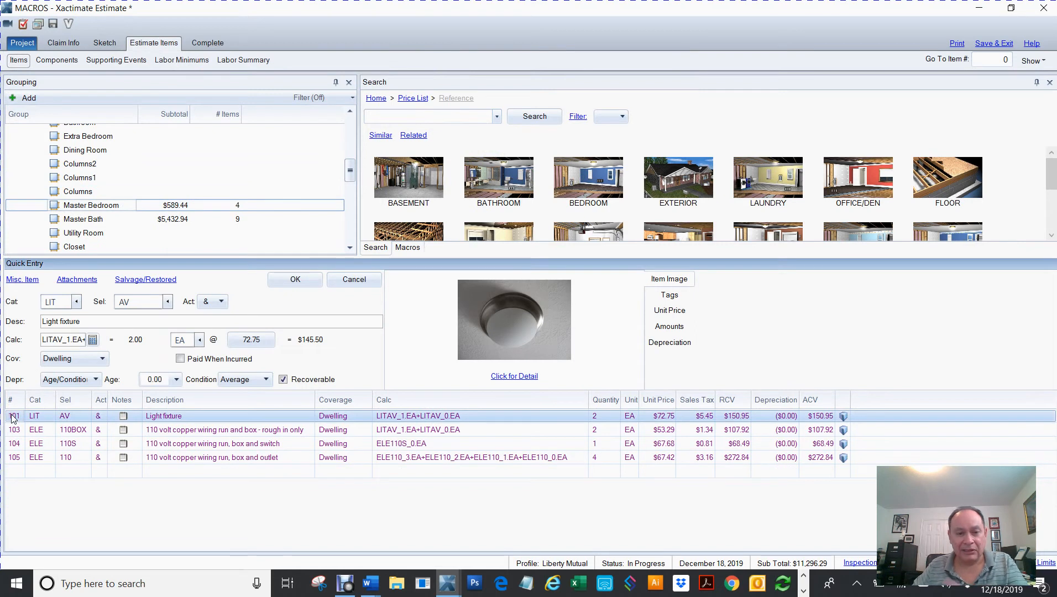
{"action": "left_click", "coordinate": [13, 430]}
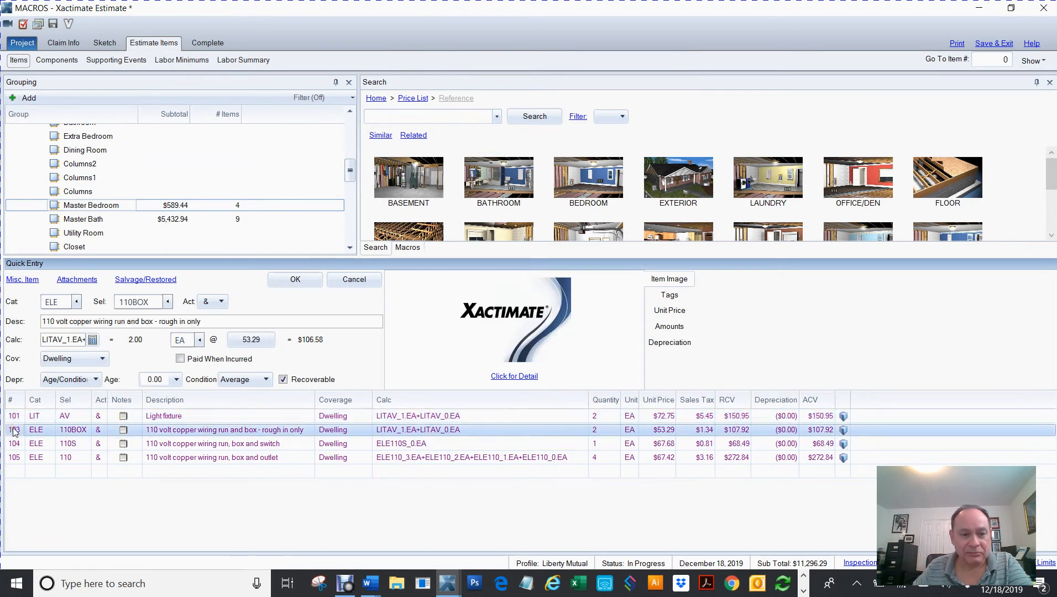
{"action": "left_click", "coordinate": [14, 444]}
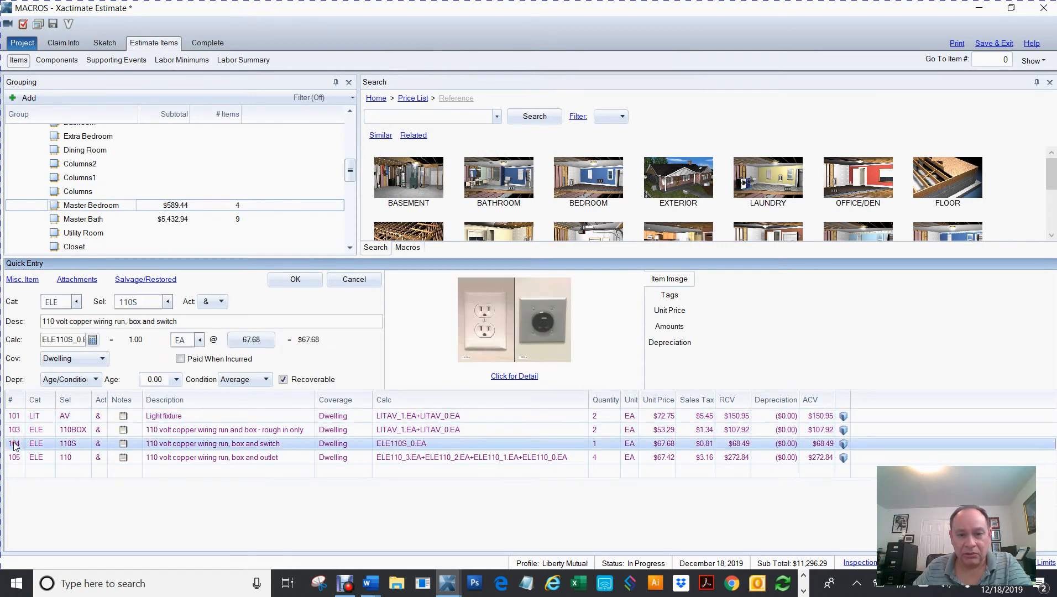
{"action": "left_click", "coordinate": [14, 459]}
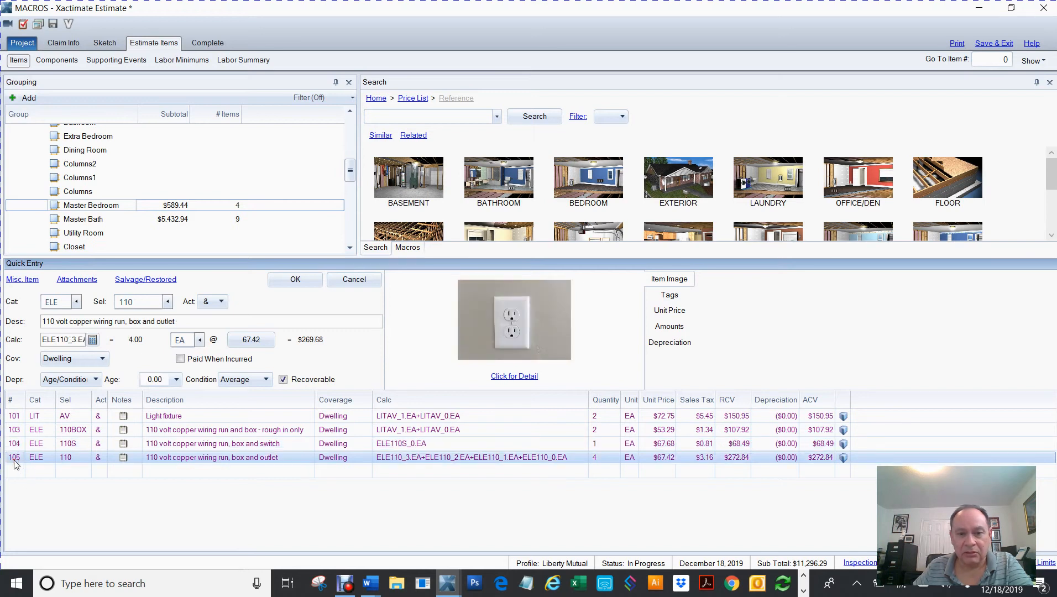
{"action": "left_click", "coordinate": [13, 430]}
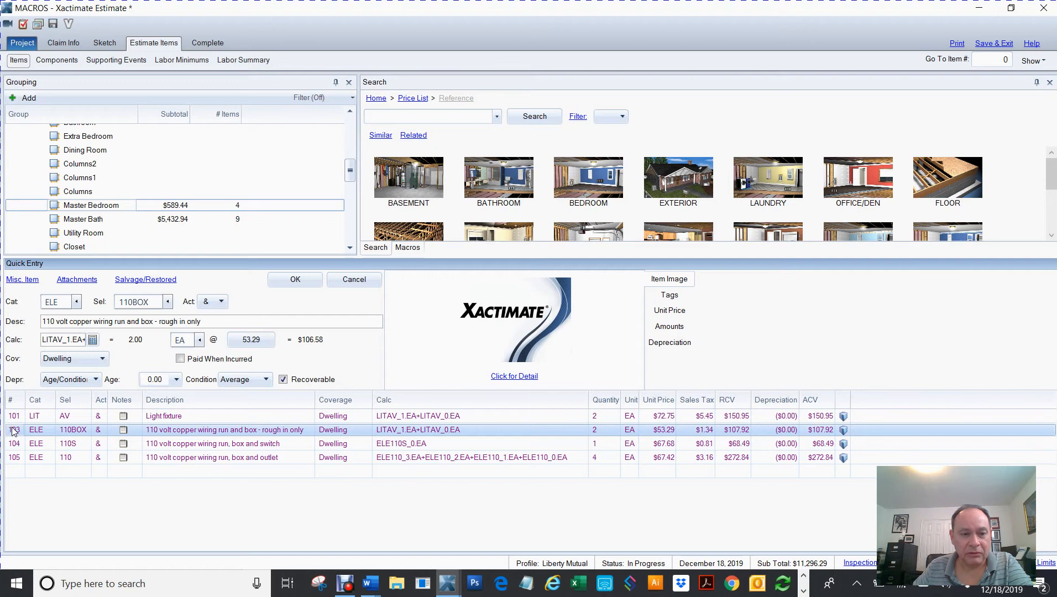
{"action": "left_click", "coordinate": [14, 472]}
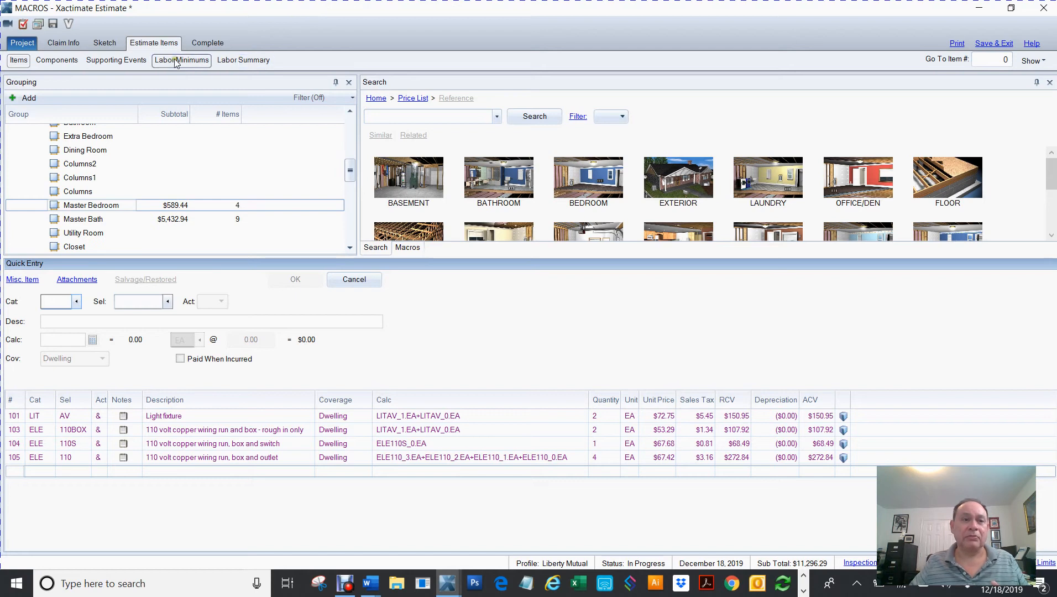
- Return to the sketch and start adding a new macro from the sketch macro list
{"action": "left_click", "coordinate": [105, 44]}
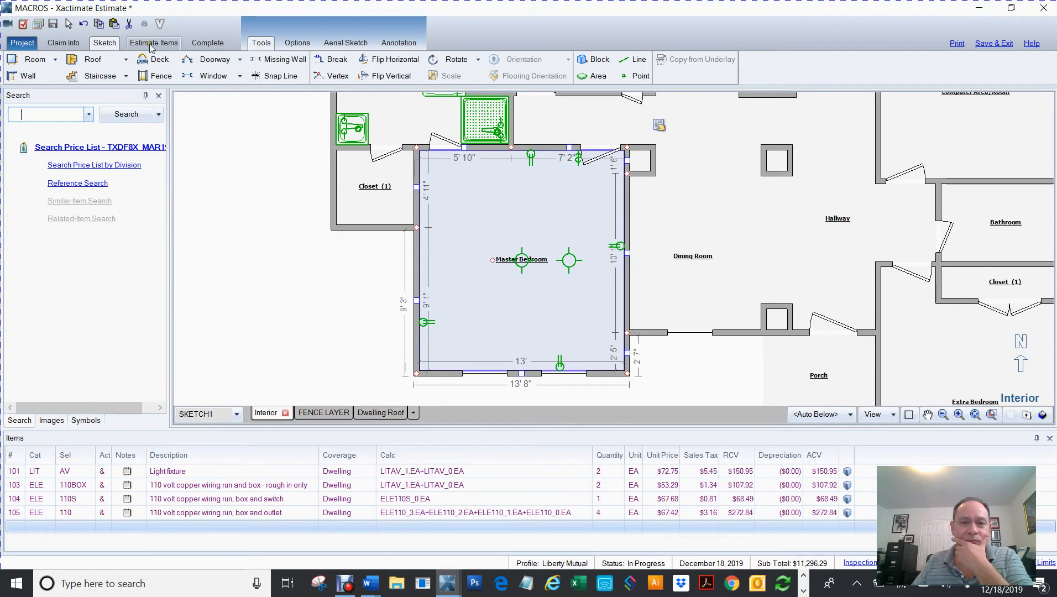
{"action": "scroll", "coordinate": [294, 222], "scroll_direction": "down", "scroll_amount": 2}
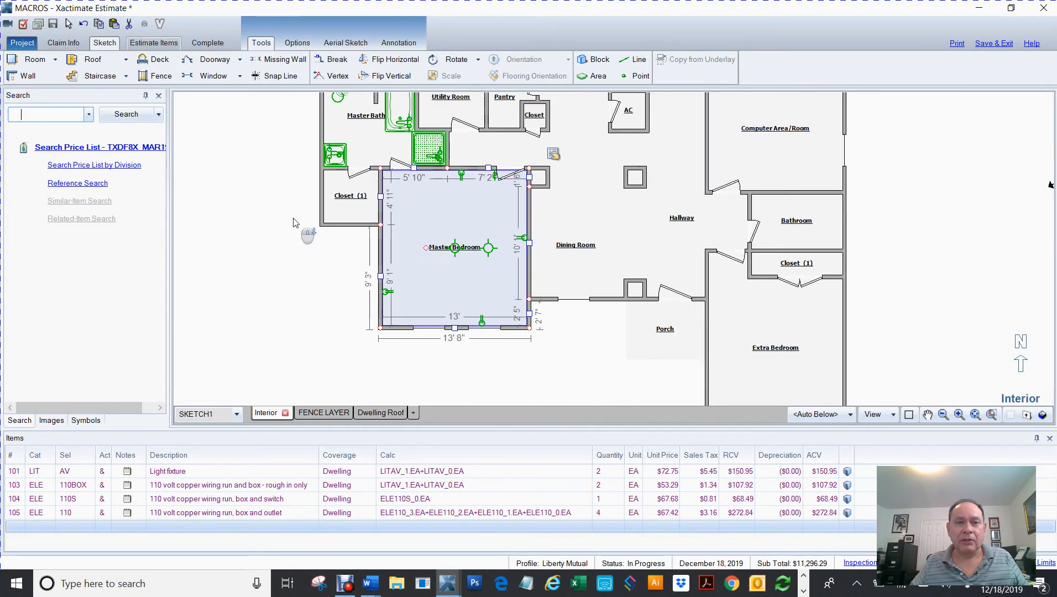
{"action": "scroll", "coordinate": [294, 223], "scroll_direction": "down", "scroll_amount": 1}
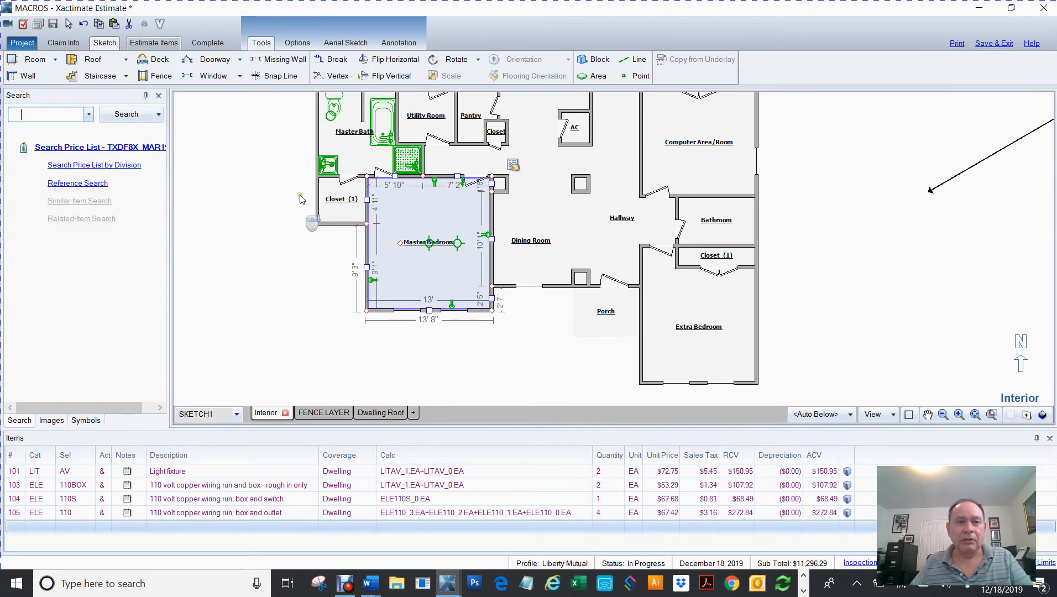
{"action": "left_click", "coordinate": [298, 43]}
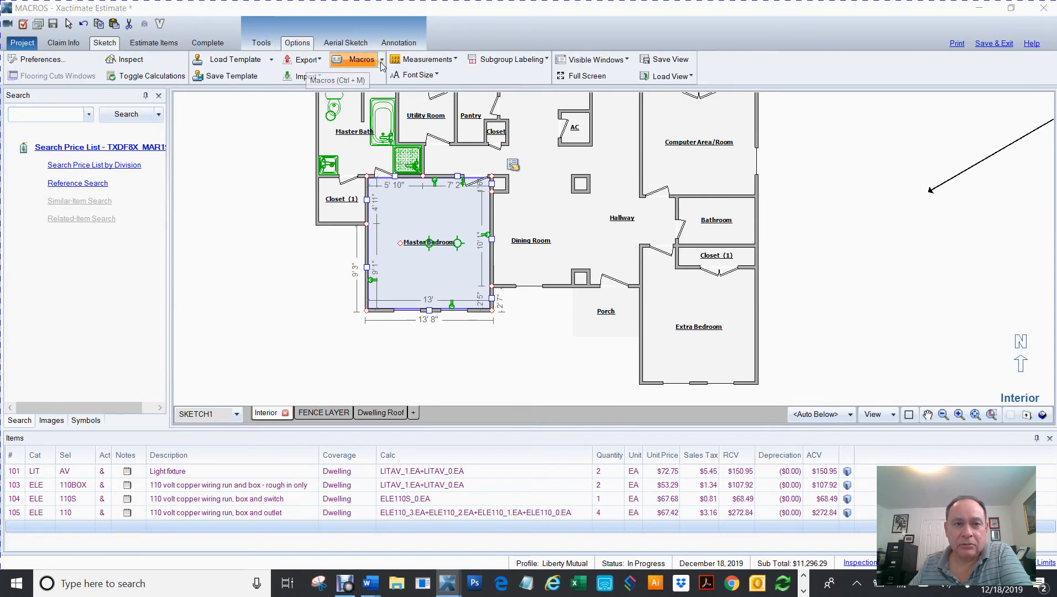
{"action": "left_click", "coordinate": [381, 65]}
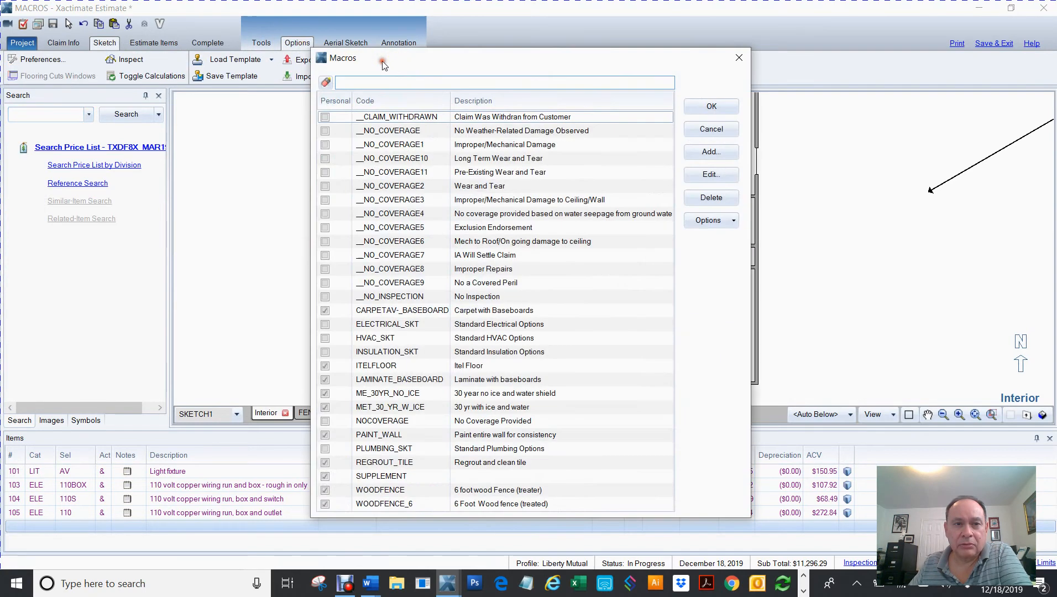
{"action": "left_click", "coordinate": [708, 153]}
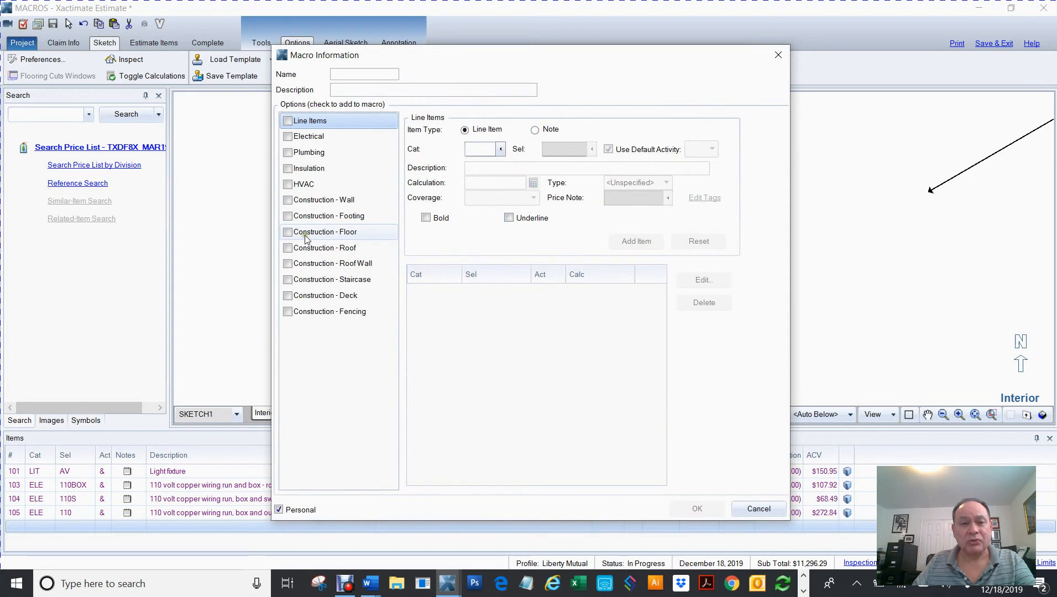
- Include Construction - Floor in the new macro and try the framed and concrete floor defaults, including the slab thickness field
{"action": "left_click", "coordinate": [288, 233]}
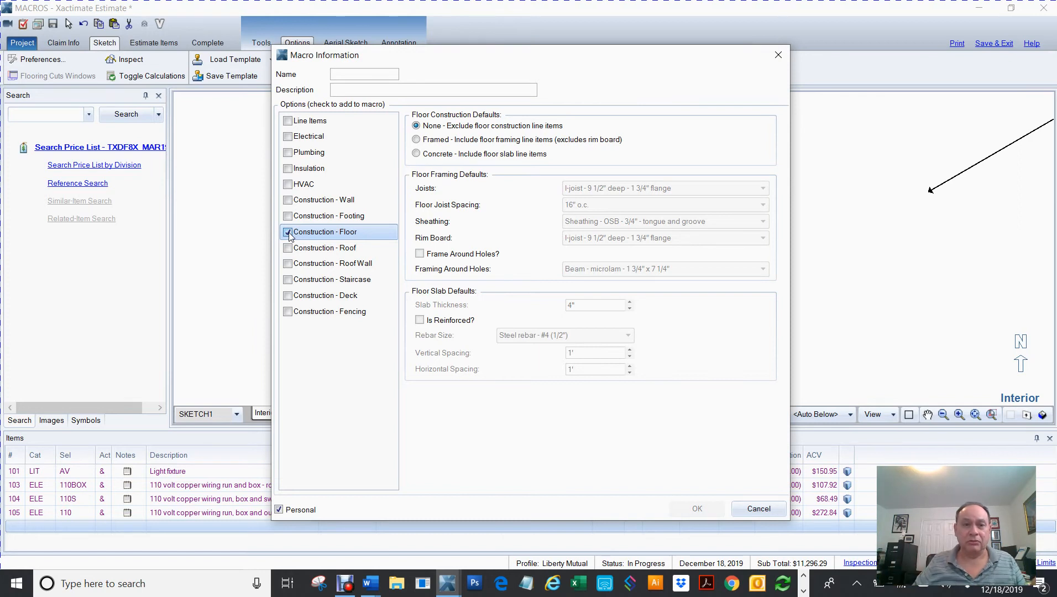
{"action": "left_click", "coordinate": [416, 140]}
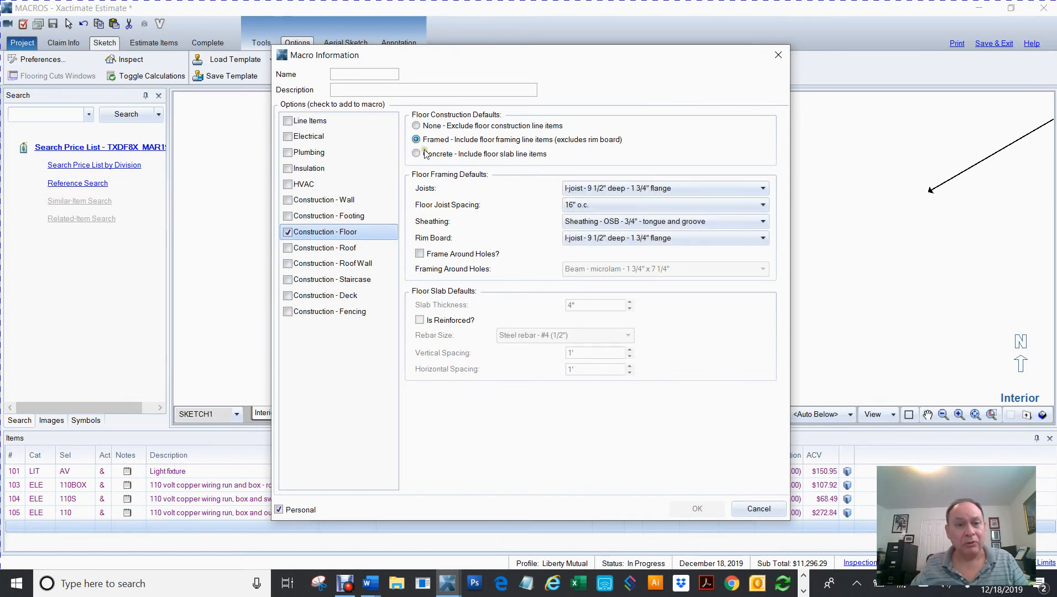
{"action": "left_click", "coordinate": [416, 154]}
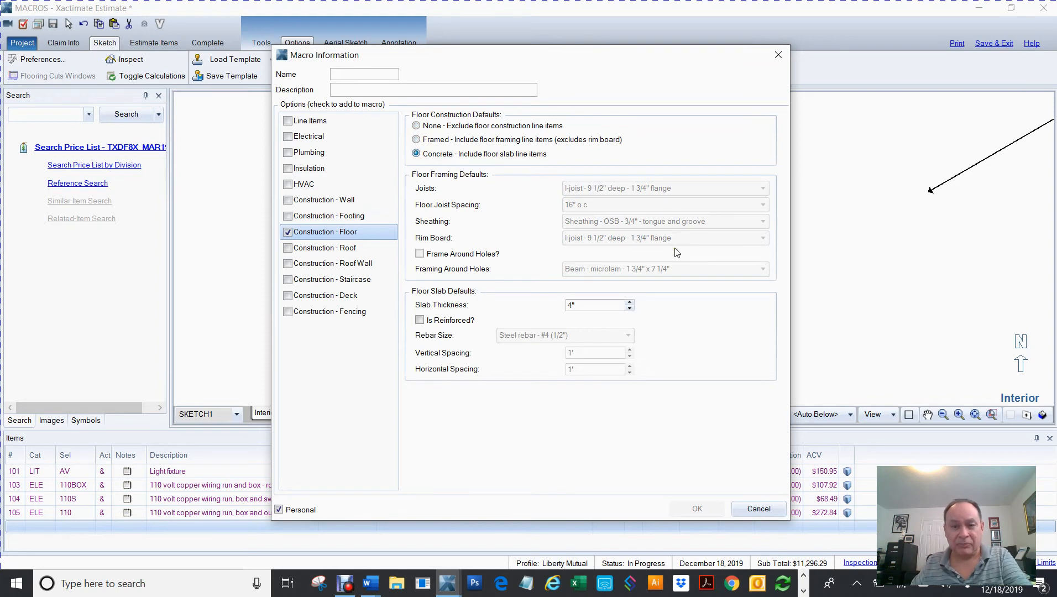
{"action": "double_click", "coordinate": [587, 304]}
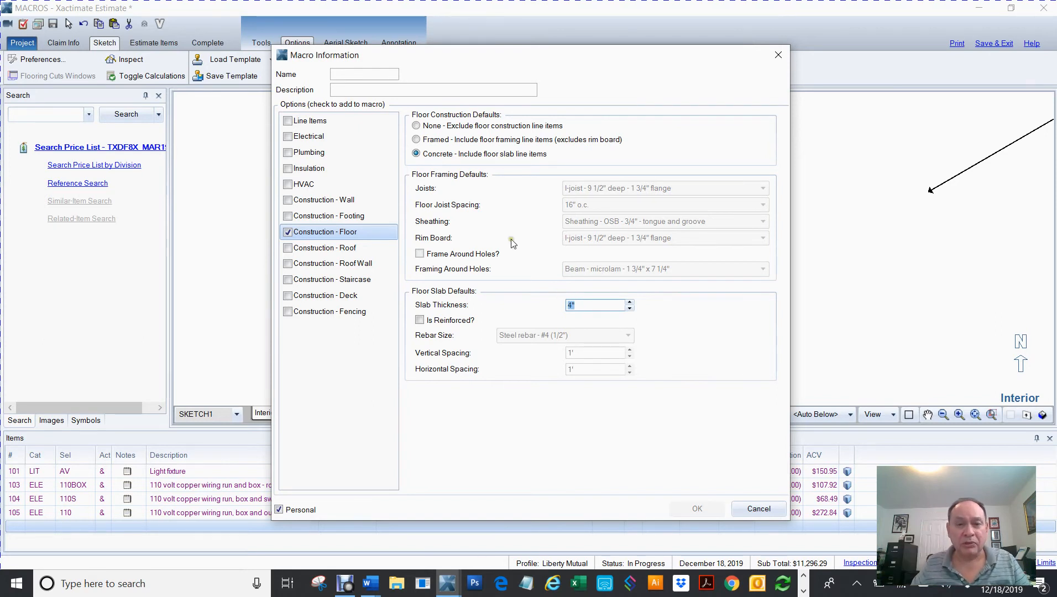
- Set the macro's floor construction to Framed, with joist spacing 12" o.c. and sheathing plywood 1/2" CDX
{"action": "left_click", "coordinate": [416, 140]}
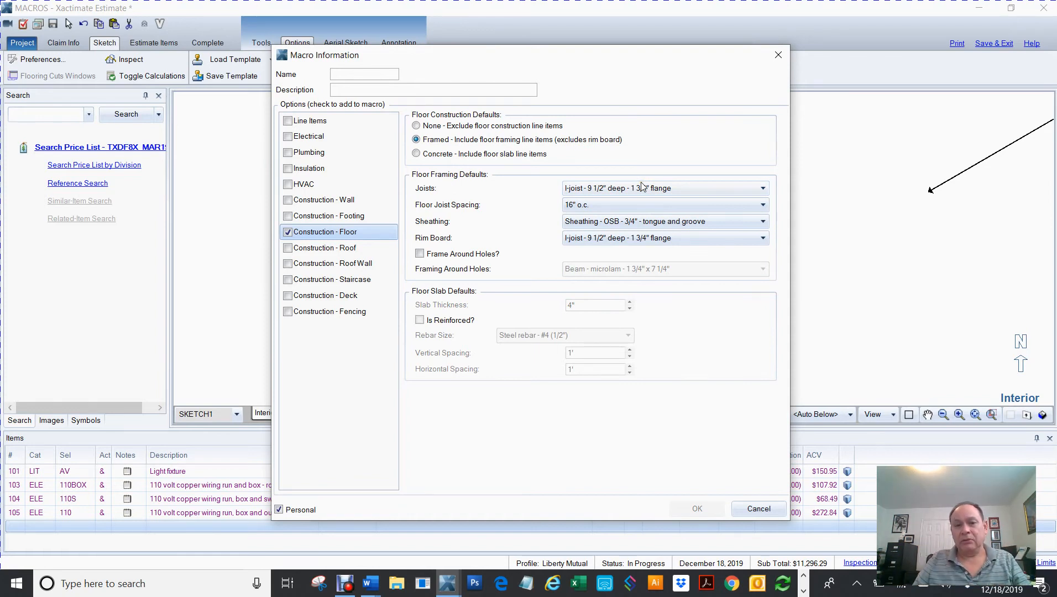
{"action": "left_click", "coordinate": [594, 206]}
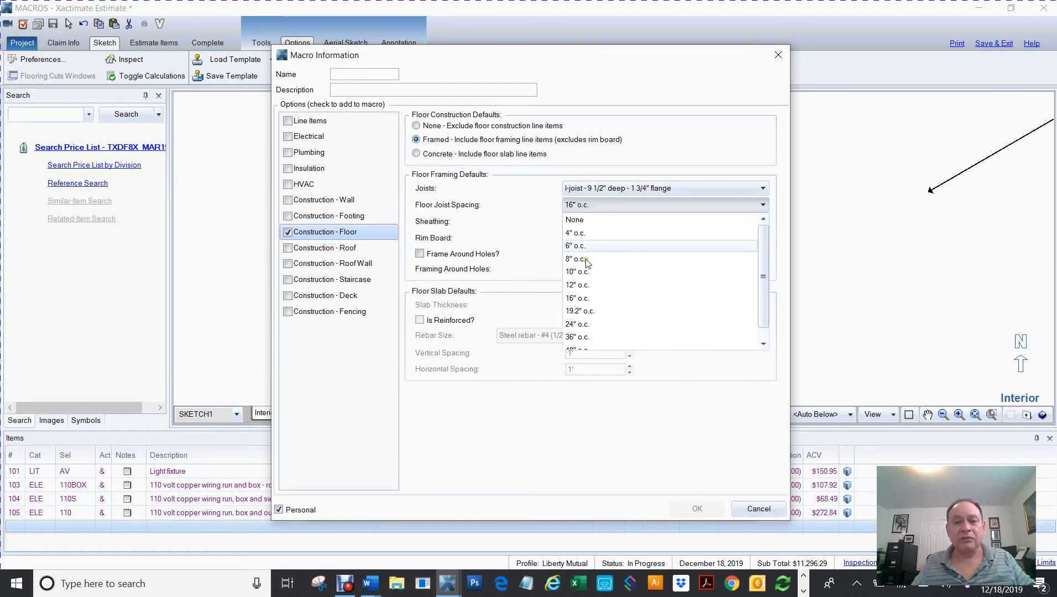
{"action": "left_click", "coordinate": [583, 282]}
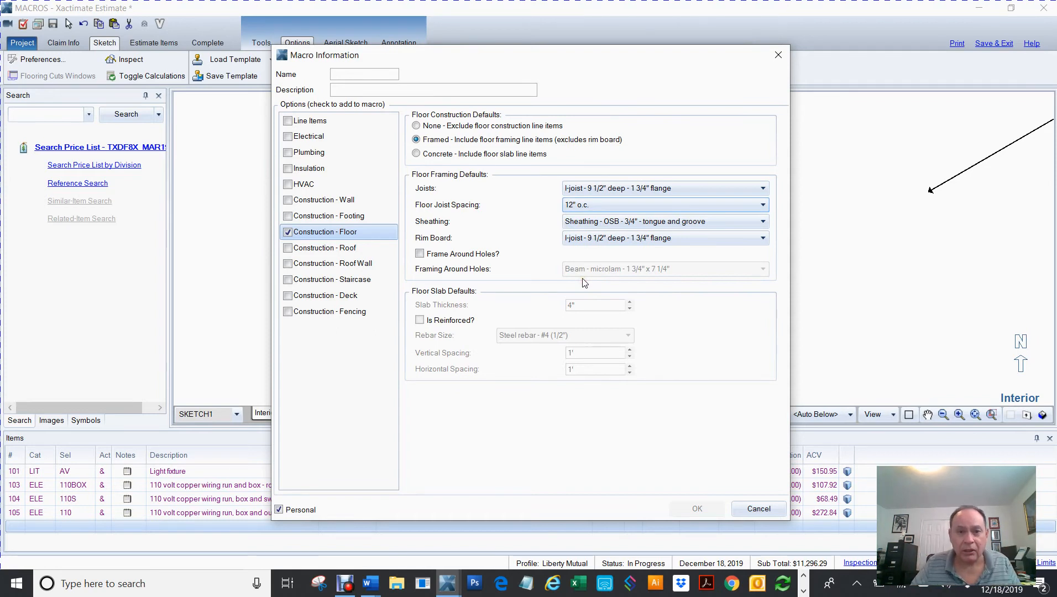
{"action": "left_click", "coordinate": [622, 224]}
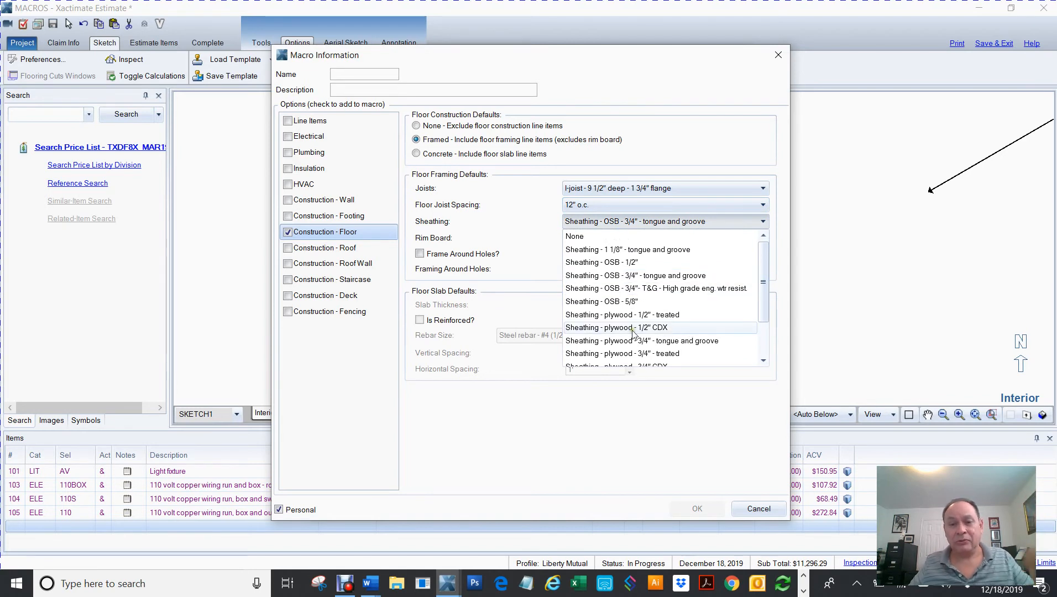
{"action": "left_click", "coordinate": [632, 328]}
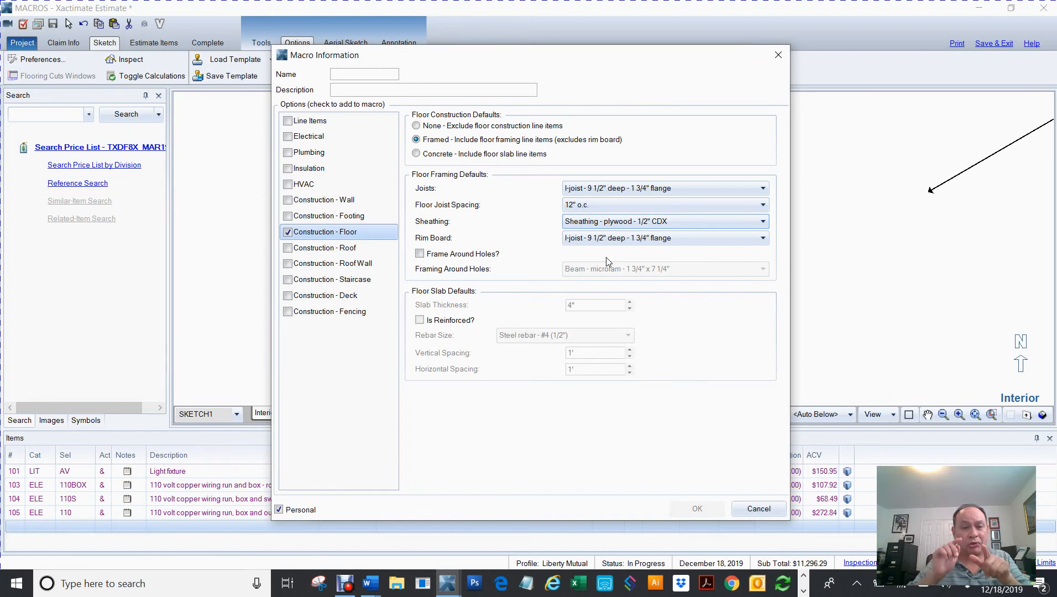
- Name the macro with the owner's first name plus FLOORCON, describe it as "Floor Construction 12 OC", and save it
{"action": "left_click", "coordinate": [370, 74]}
{"action": "type", "text": "HECTORFLO"}
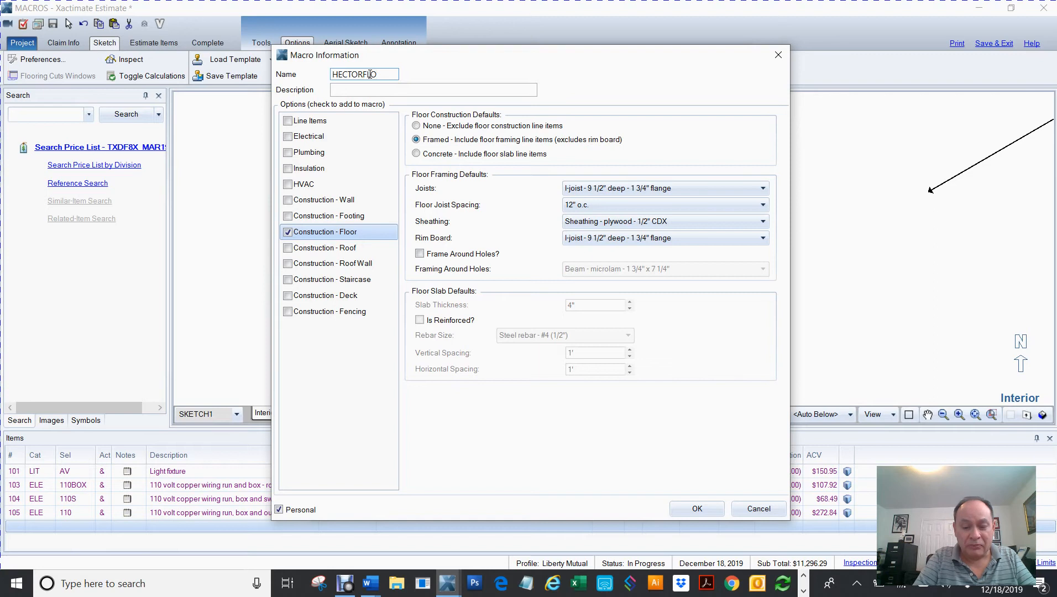
{"action": "type", "text": "OR"}
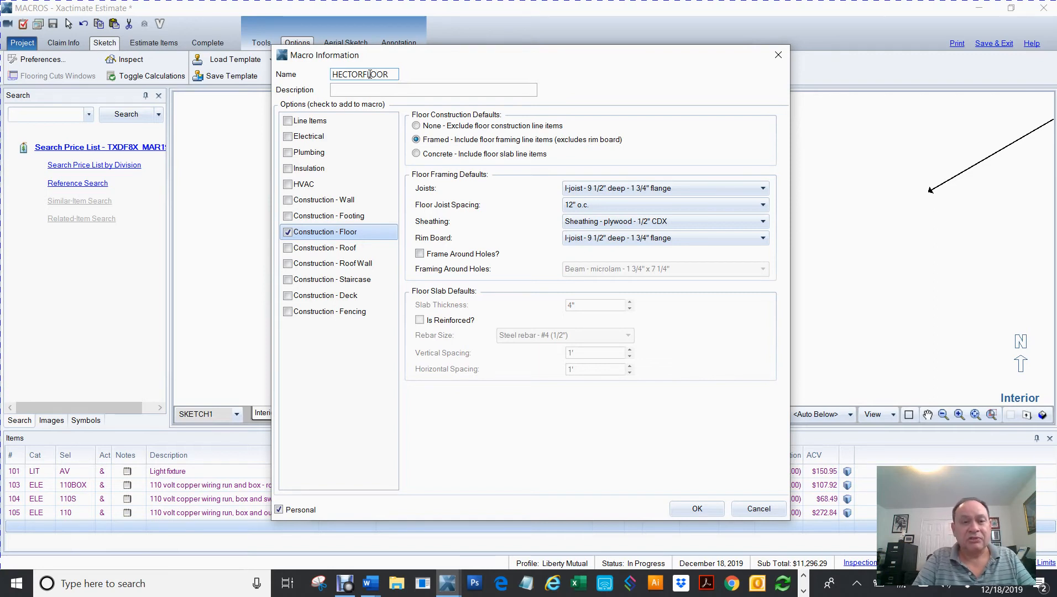
{"action": "type", "text": "CON"}
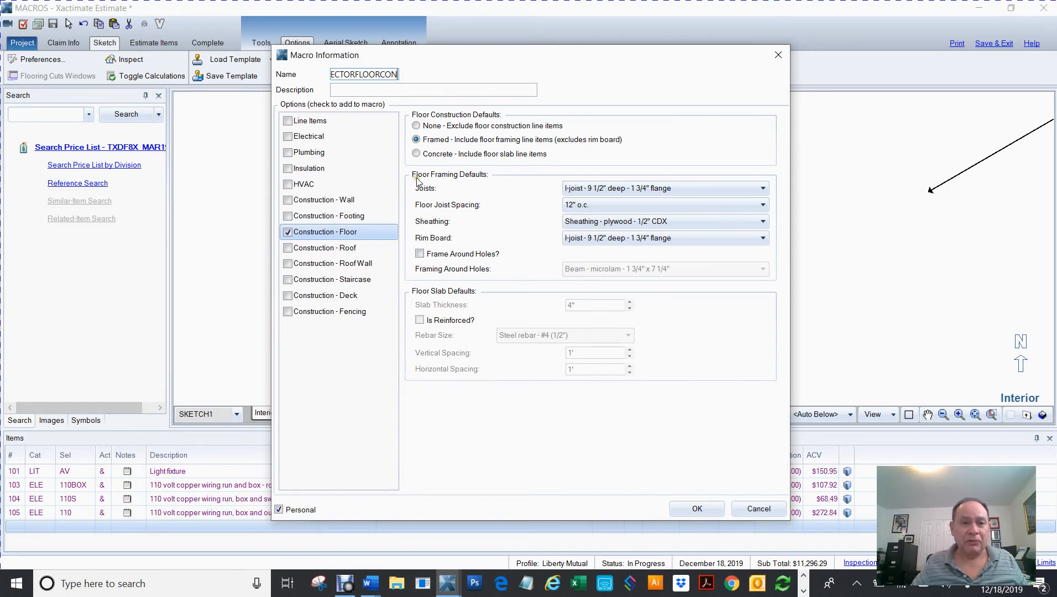
{"action": "left_click", "coordinate": [360, 89]}
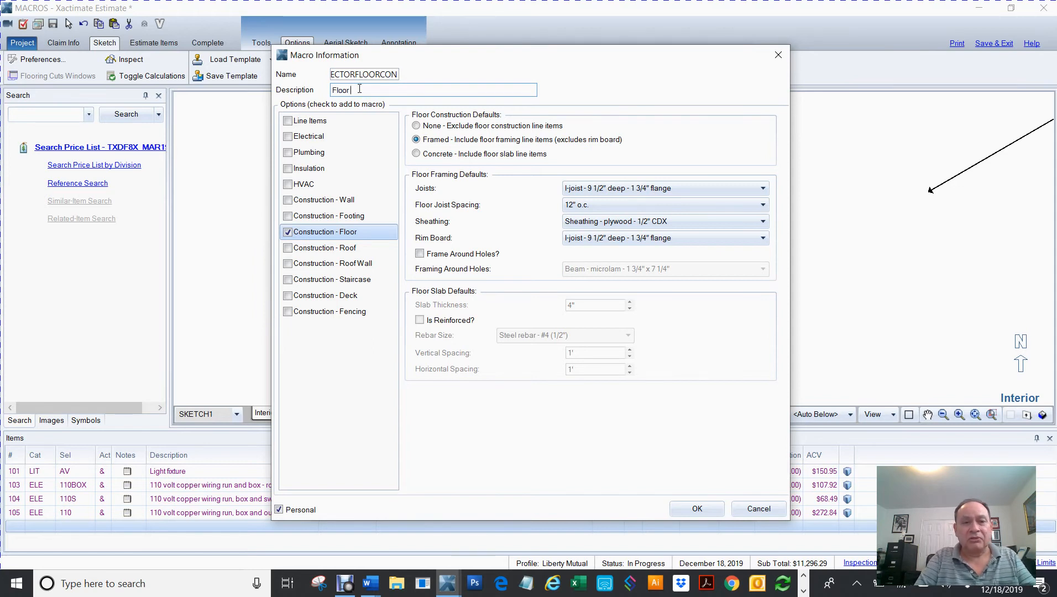
{"action": "type", "text": "uction"}
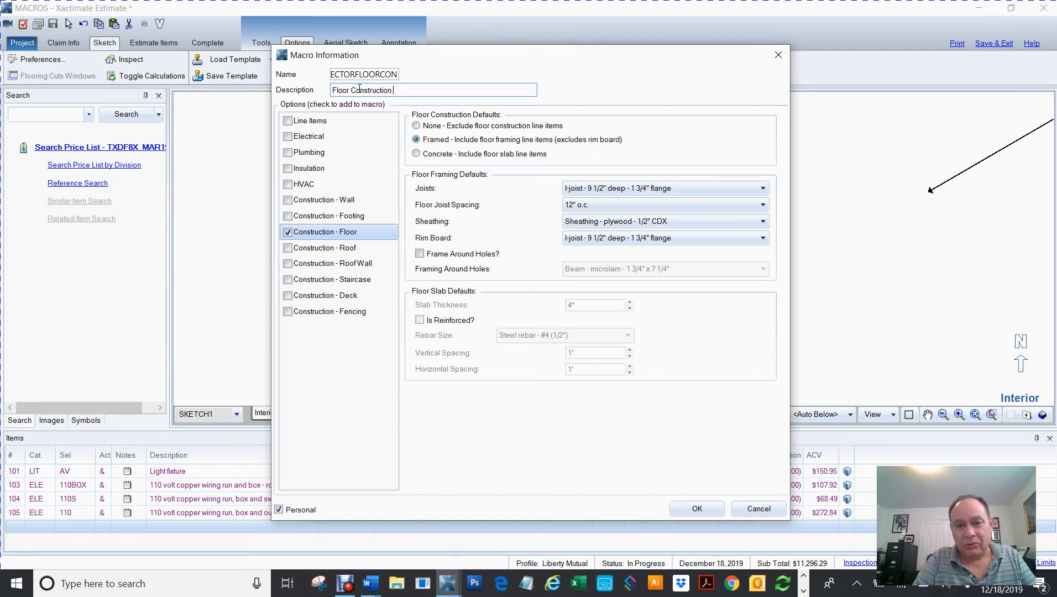
{"action": "type", "text": " 12 OC"}
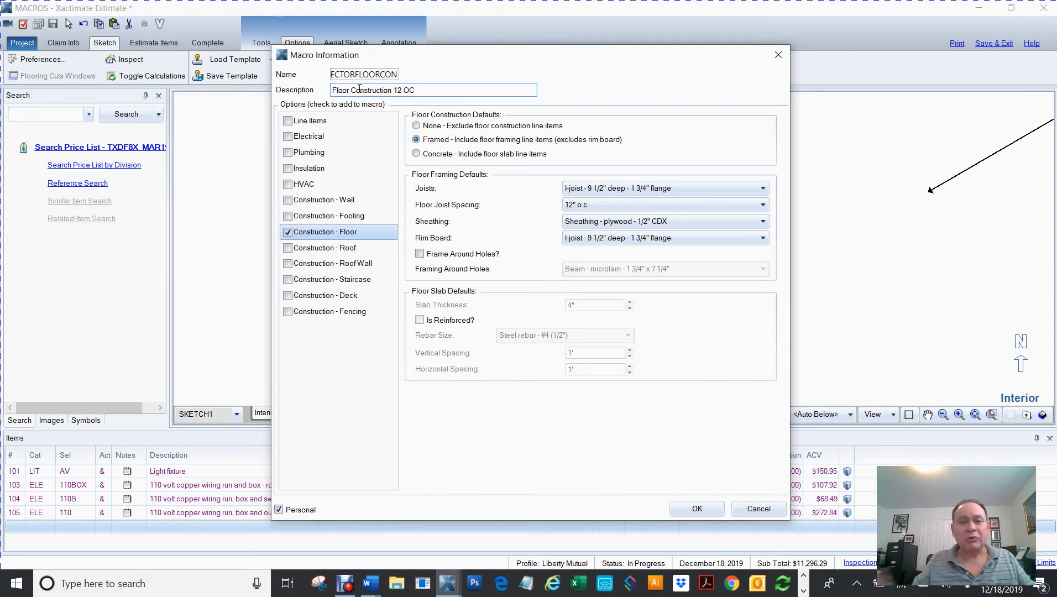
{"action": "left_click", "coordinate": [706, 508]}
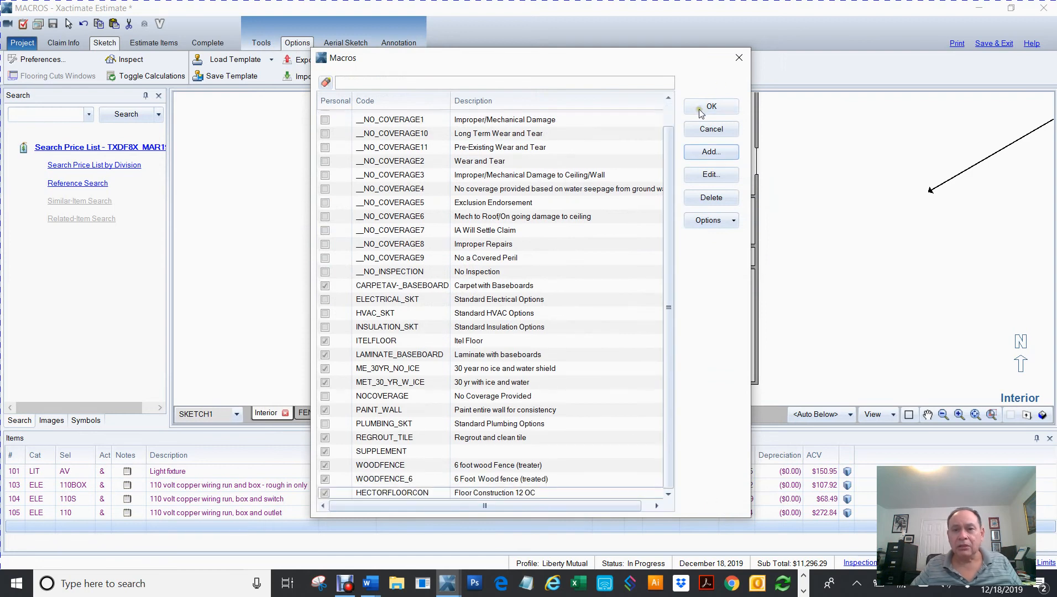
- Apply the Floor Construction 12 OC macro to the Master Bedroom and clear the room selection to view the Interior items
{"action": "left_click", "coordinate": [702, 108]}
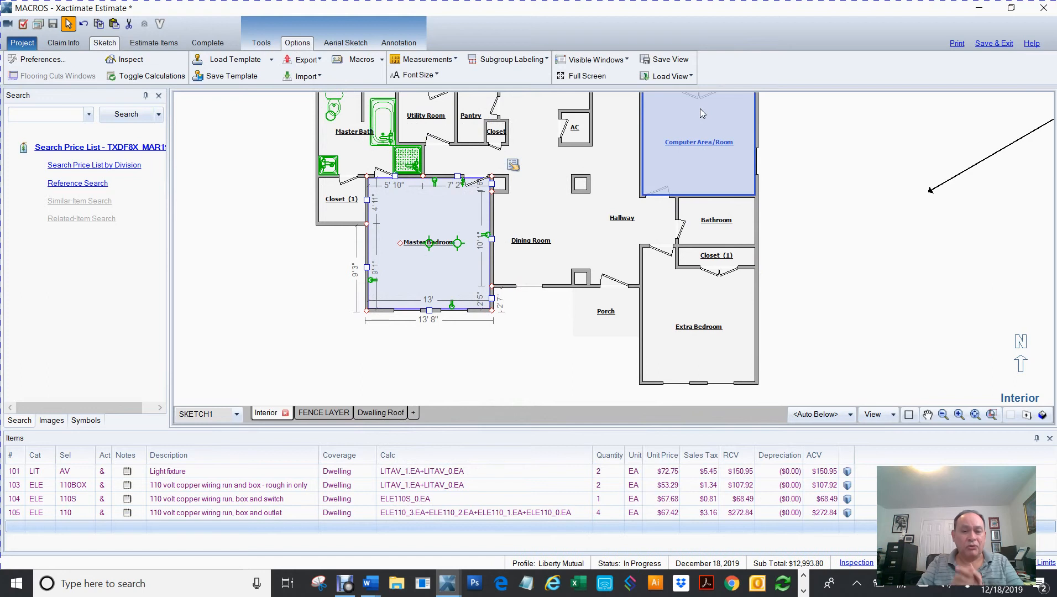
{"action": "left_click", "coordinate": [565, 333]}
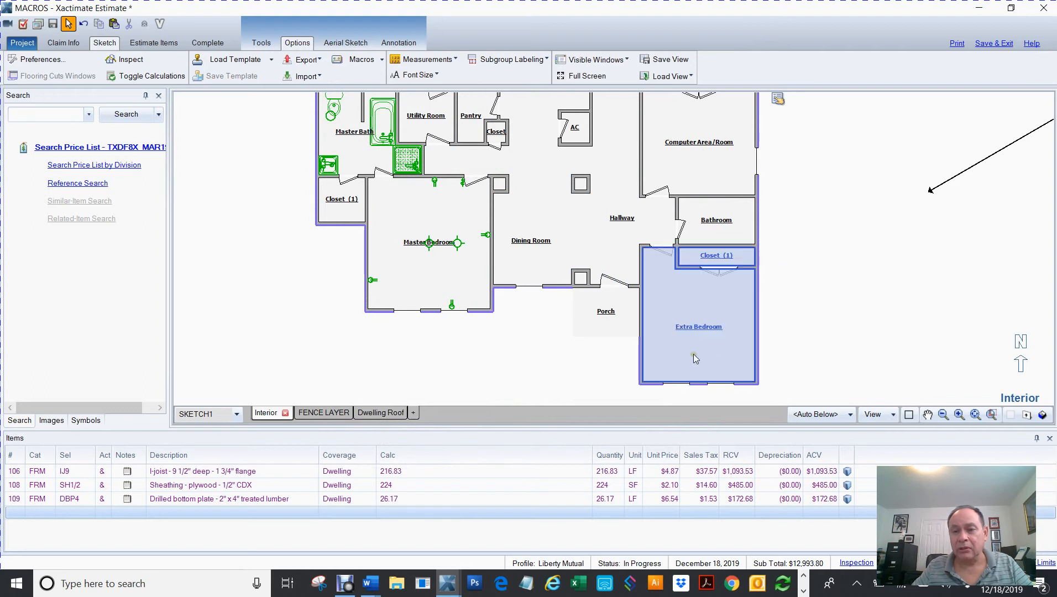
- Try to apply the Floor Construction 12 OC macro, filtered by "fl", without selecting a room in the sketch
{"action": "left_click", "coordinate": [341, 62]}
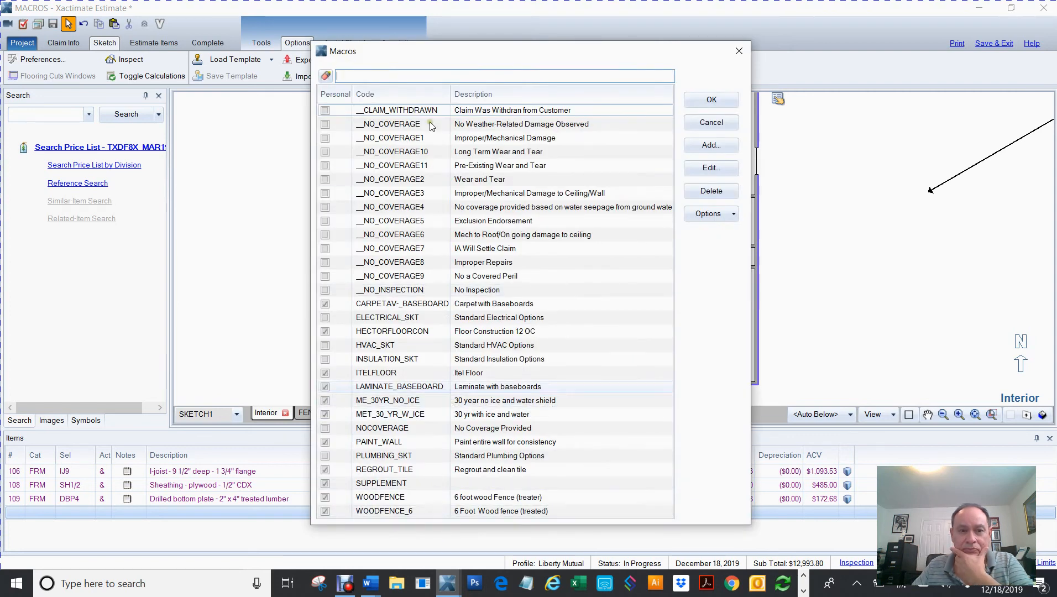
{"action": "type", "text": "f"}
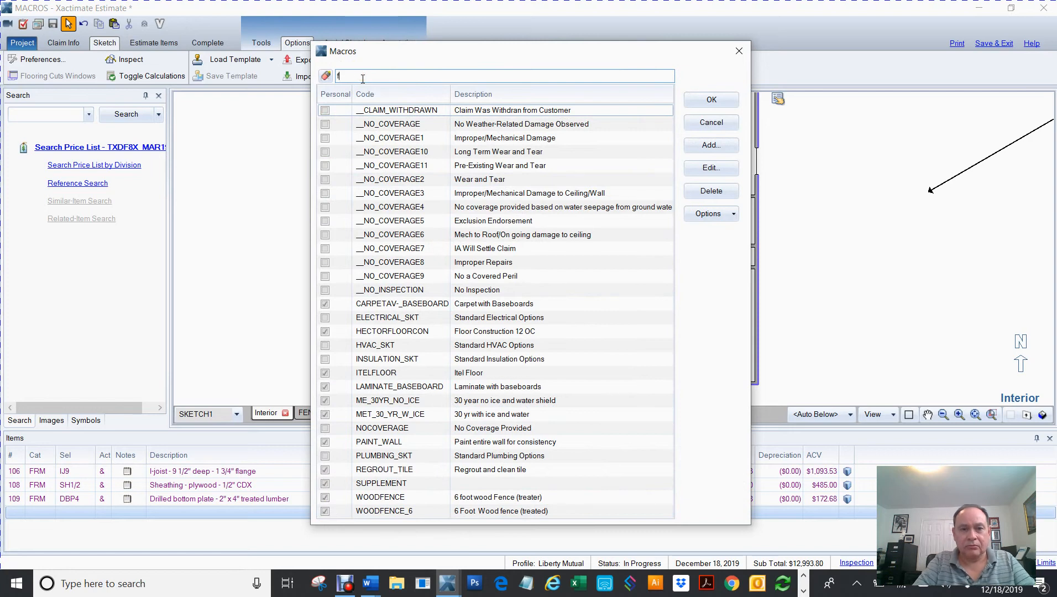
{"action": "type", "text": "l"}
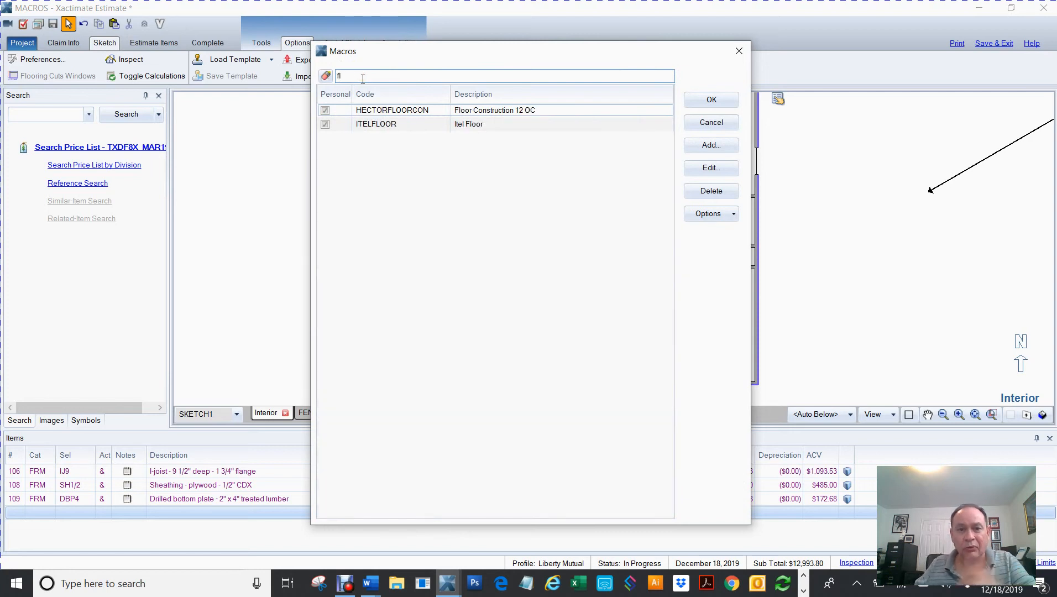
{"action": "left_click", "coordinate": [389, 108]}
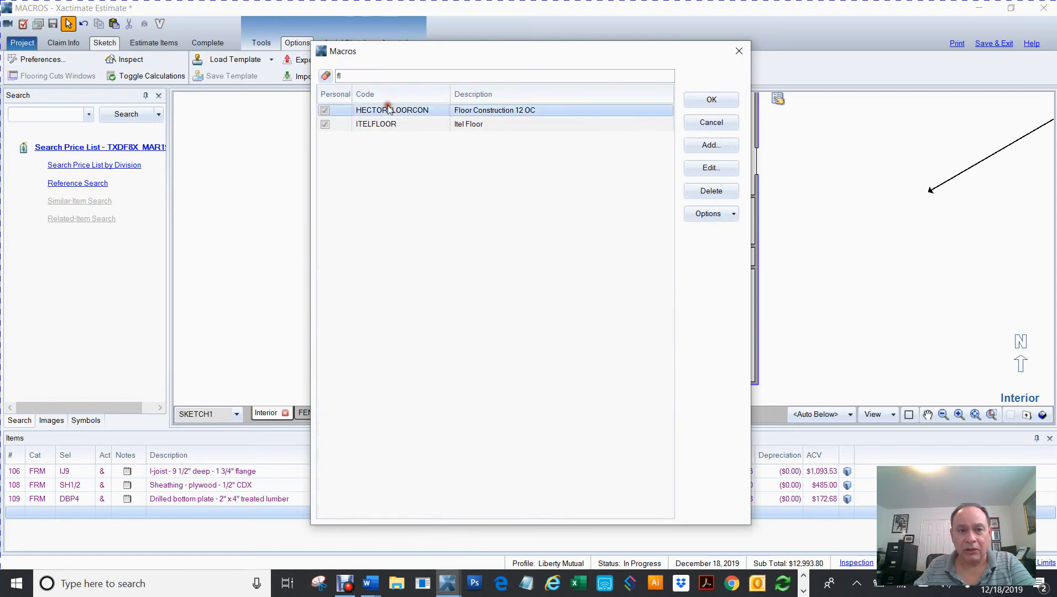
{"action": "left_click", "coordinate": [712, 100]}
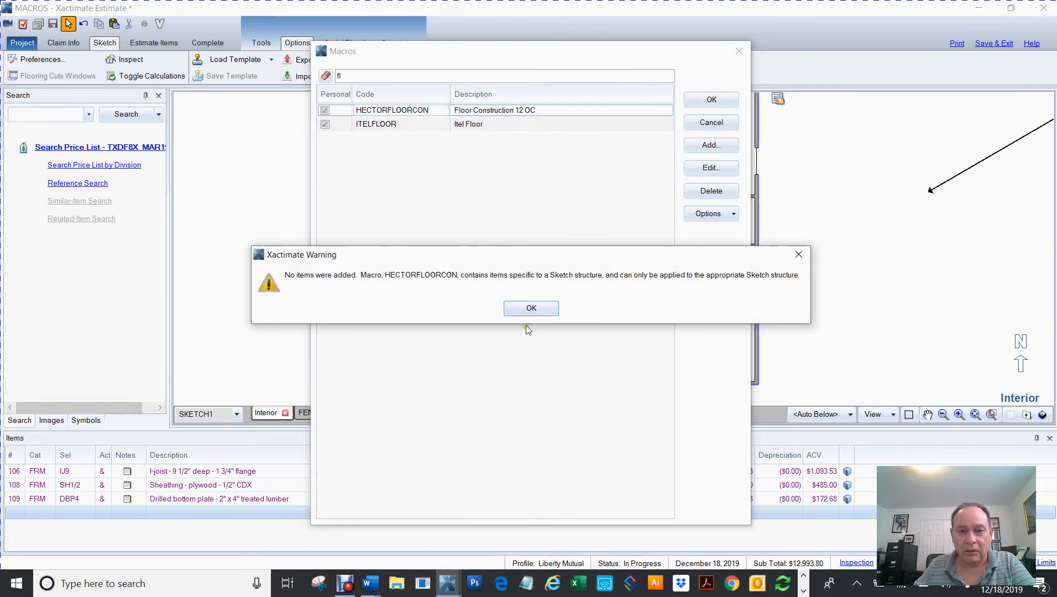
{"action": "left_click", "coordinate": [530, 310]}
- Apply the Floor Construction 12 OC macro to the Extra Bedroom and clear the selection to view the Interior items
{"action": "left_click", "coordinate": [698, 329]}
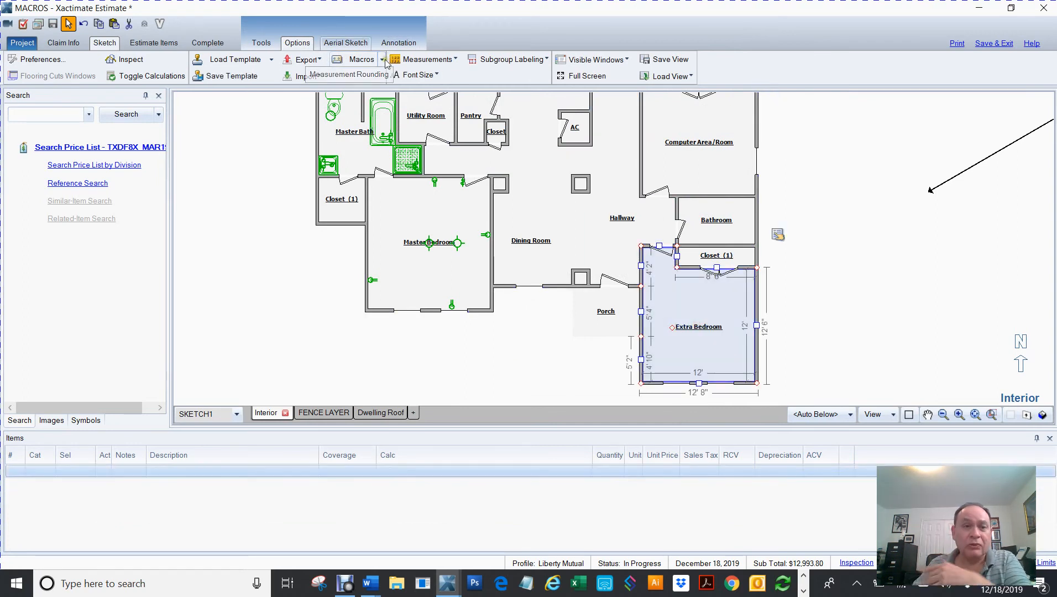
{"action": "left_click", "coordinate": [338, 62]}
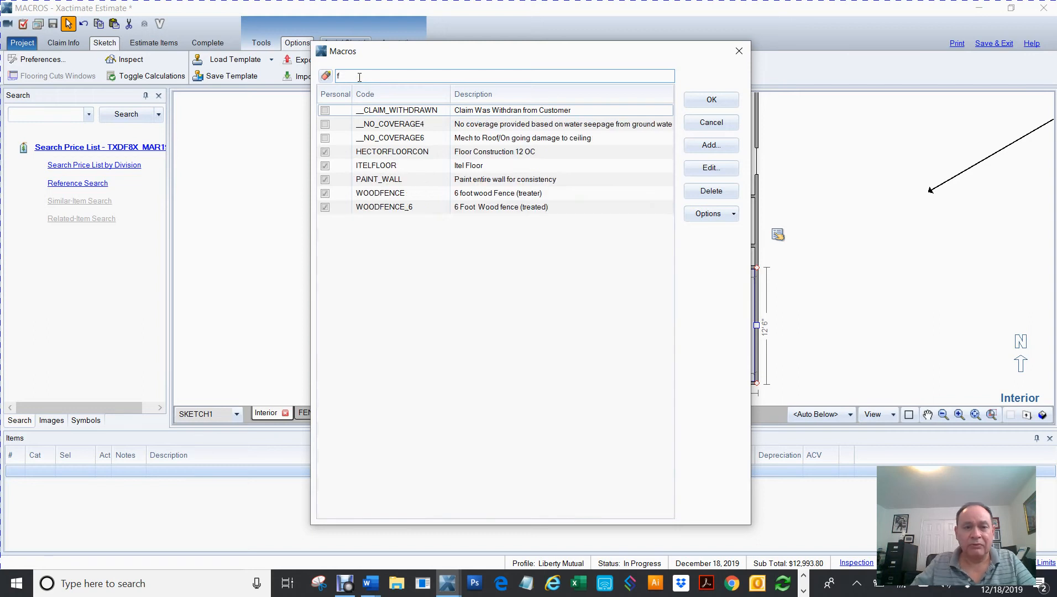
{"action": "left_click", "coordinate": [391, 152]}
{"action": "left_click", "coordinate": [709, 99]}
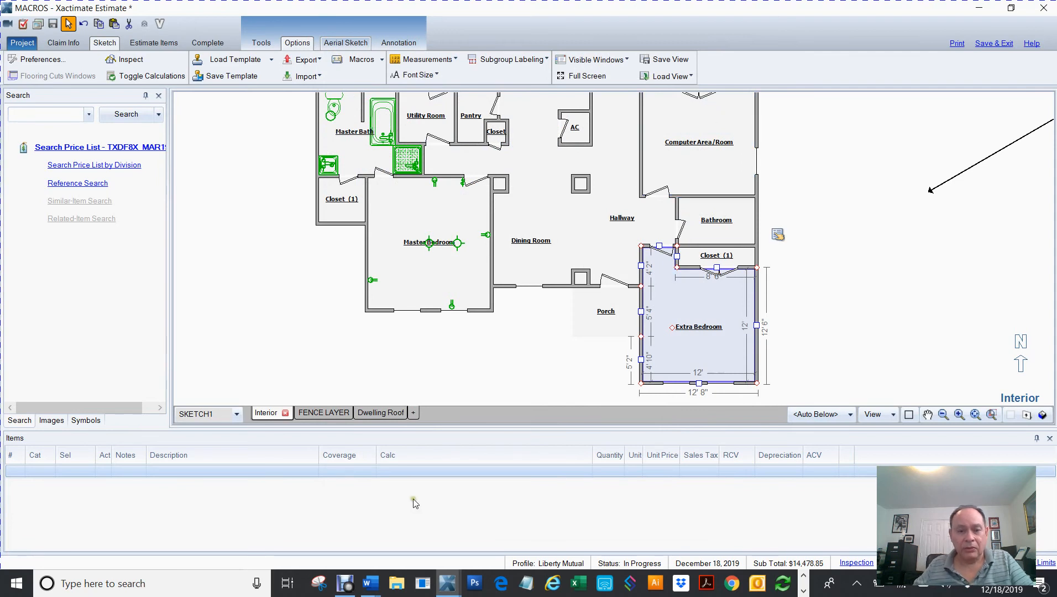
{"action": "left_click", "coordinate": [557, 362]}
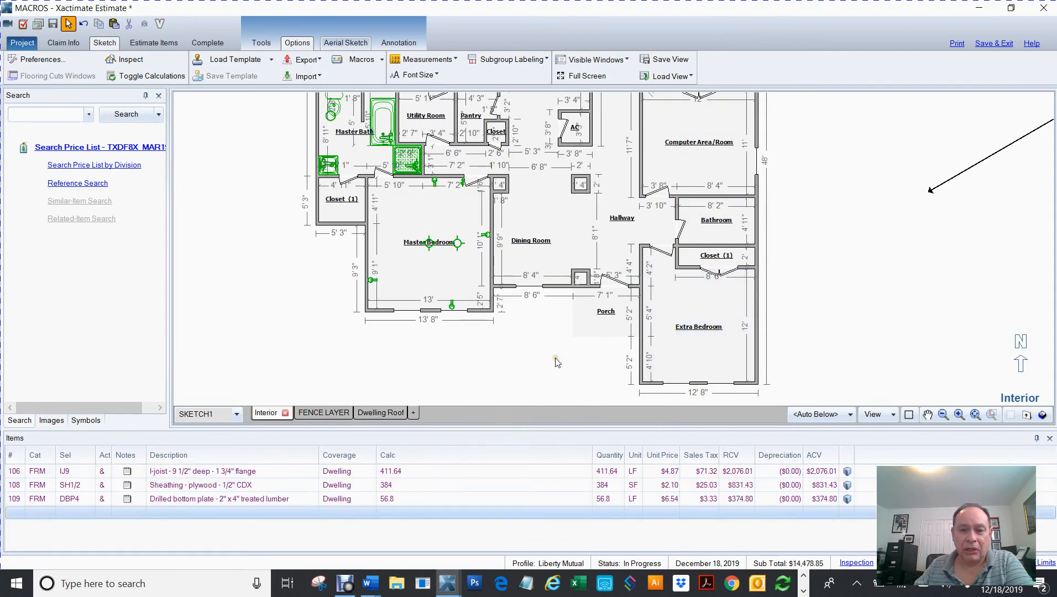
- Examine the estimate's grouping tree, room by room, for where the floor construction line items are placed
{"action": "left_click", "coordinate": [147, 44]}
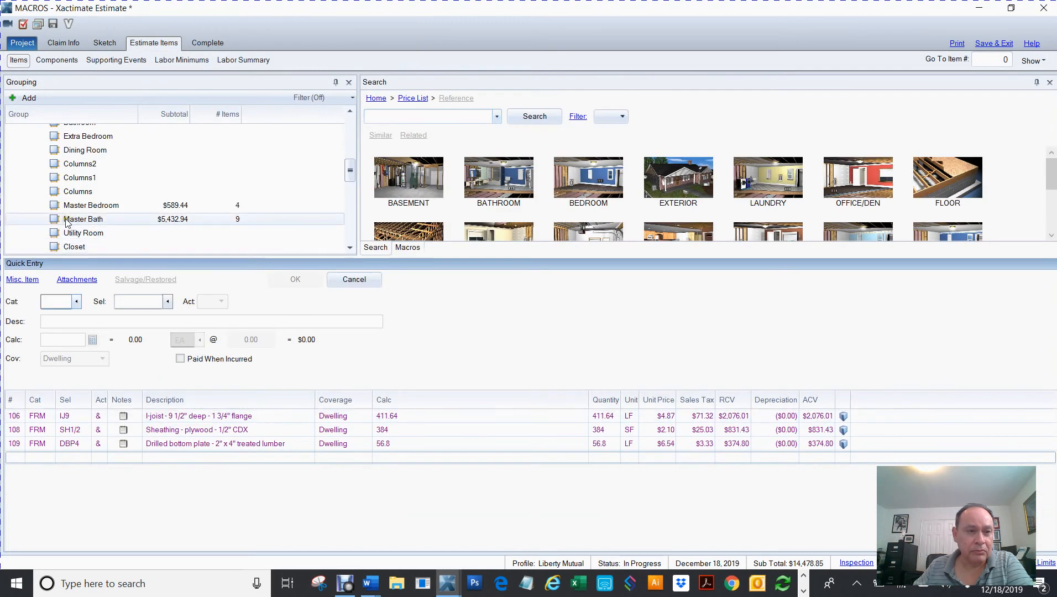
{"action": "scroll", "coordinate": [94, 227], "scroll_direction": "up", "scroll_amount": 2}
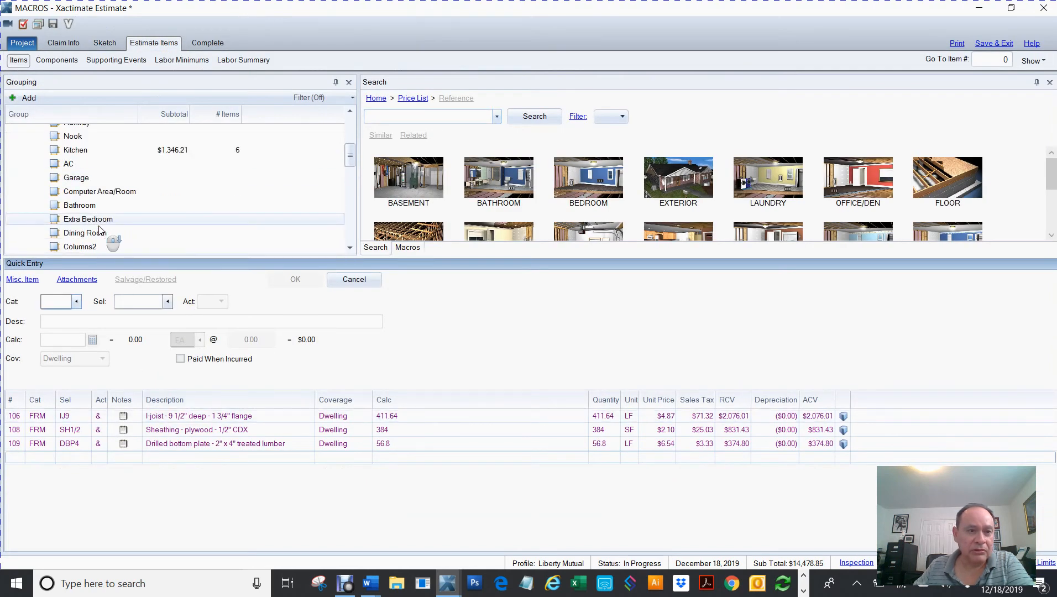
{"action": "scroll", "coordinate": [100, 230], "scroll_direction": "up", "scroll_amount": 1}
{"action": "scroll", "coordinate": [98, 233], "scroll_direction": "down", "scroll_amount": 3}
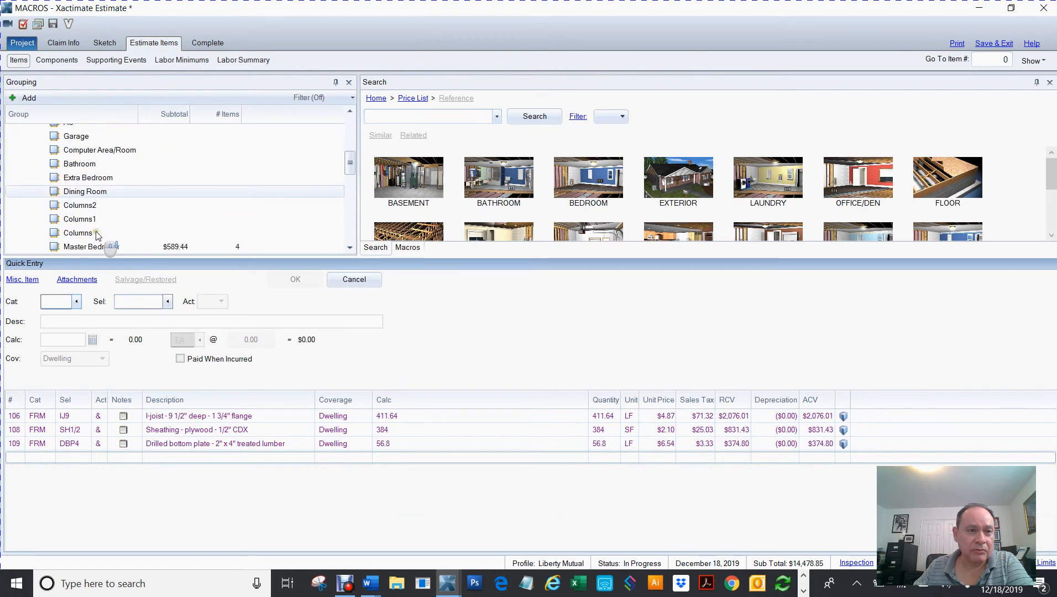
{"action": "scroll", "coordinate": [97, 238], "scroll_direction": "down", "scroll_amount": 3}
{"action": "scroll", "coordinate": [95, 242], "scroll_direction": "up", "scroll_amount": 2}
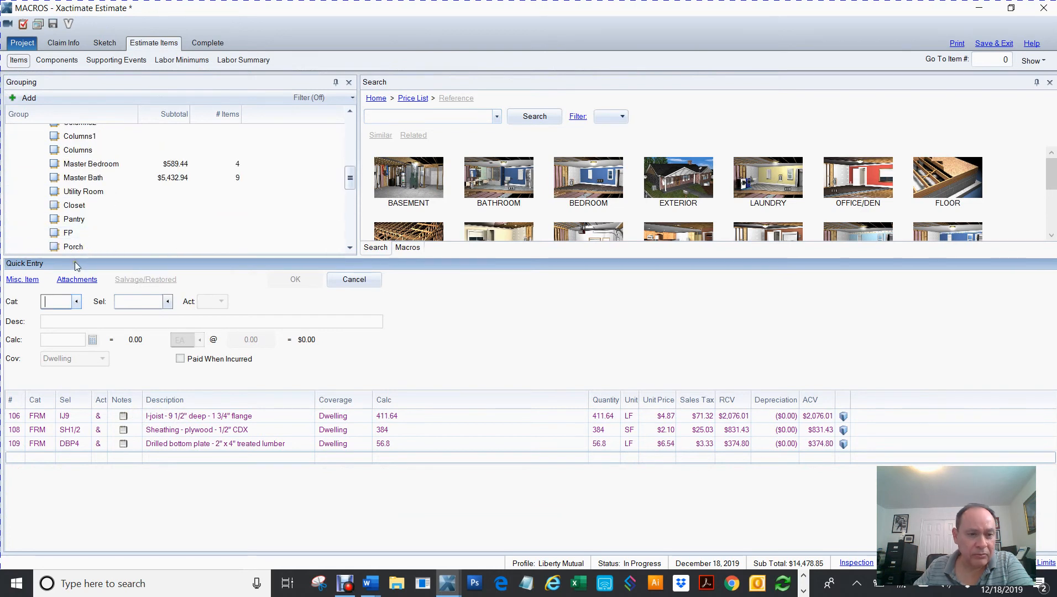
{"action": "left_click", "coordinate": [84, 234]}
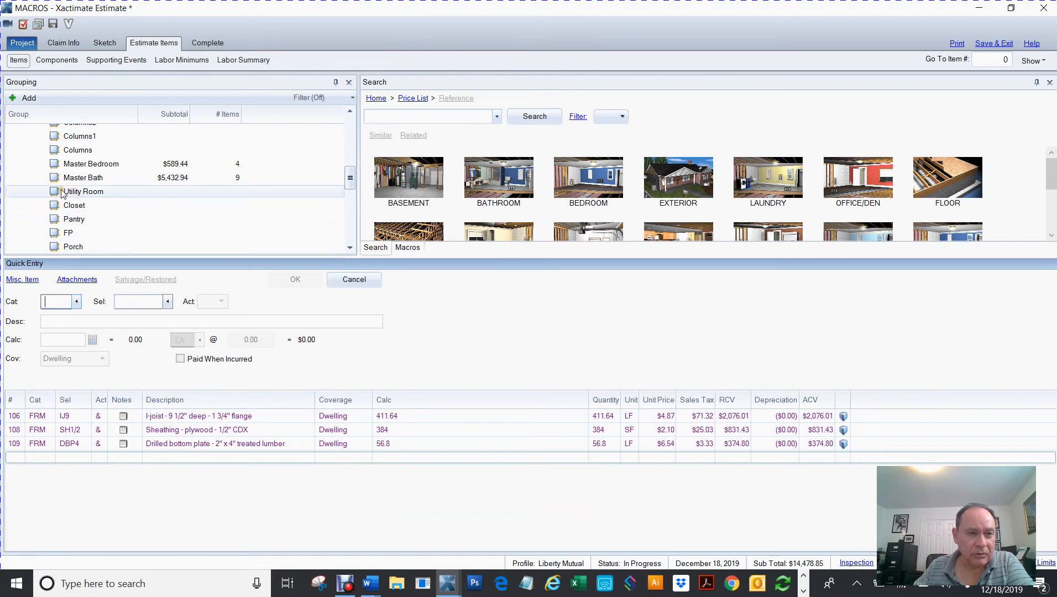
{"action": "scroll", "coordinate": [56, 179], "scroll_direction": "up", "scroll_amount": 6}
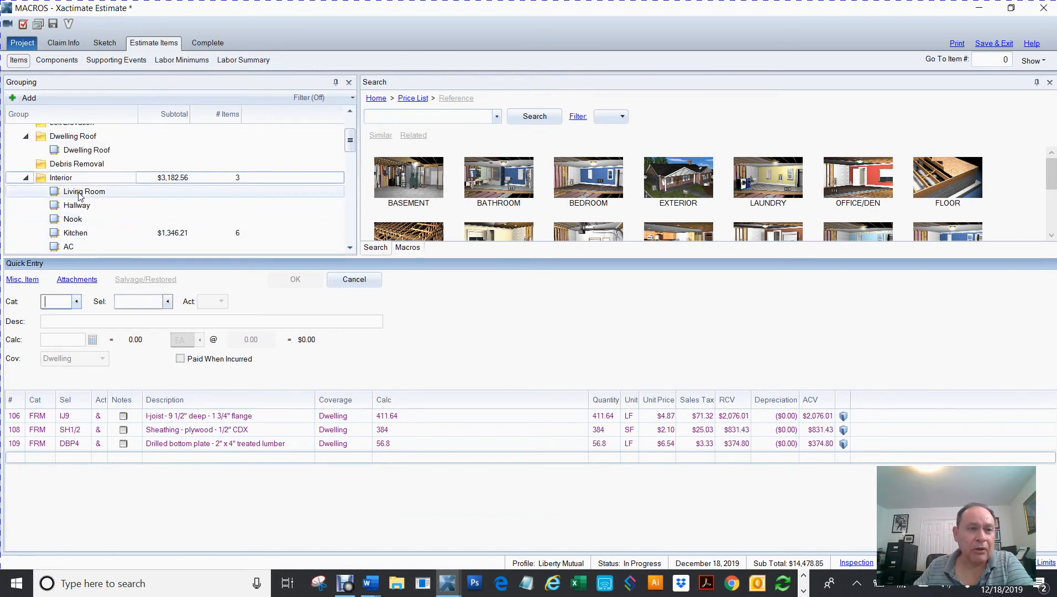
- Insert a blank line above the I-joist item in the Interior group
{"action": "left_click", "coordinate": [38, 178]}
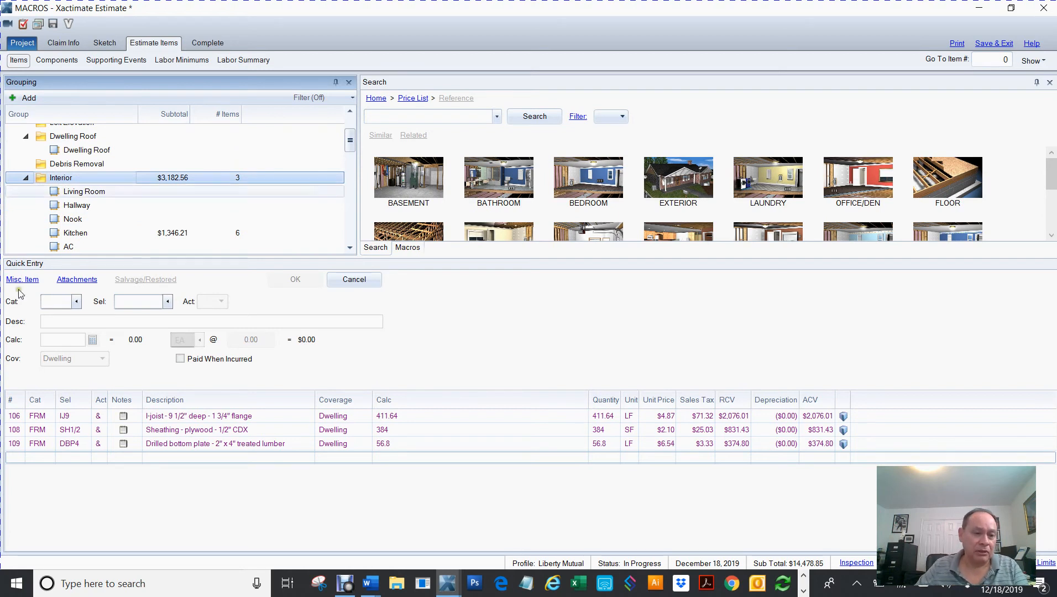
{"action": "left_click", "coordinate": [15, 417]}
{"action": "right_click", "coordinate": [17, 421]}
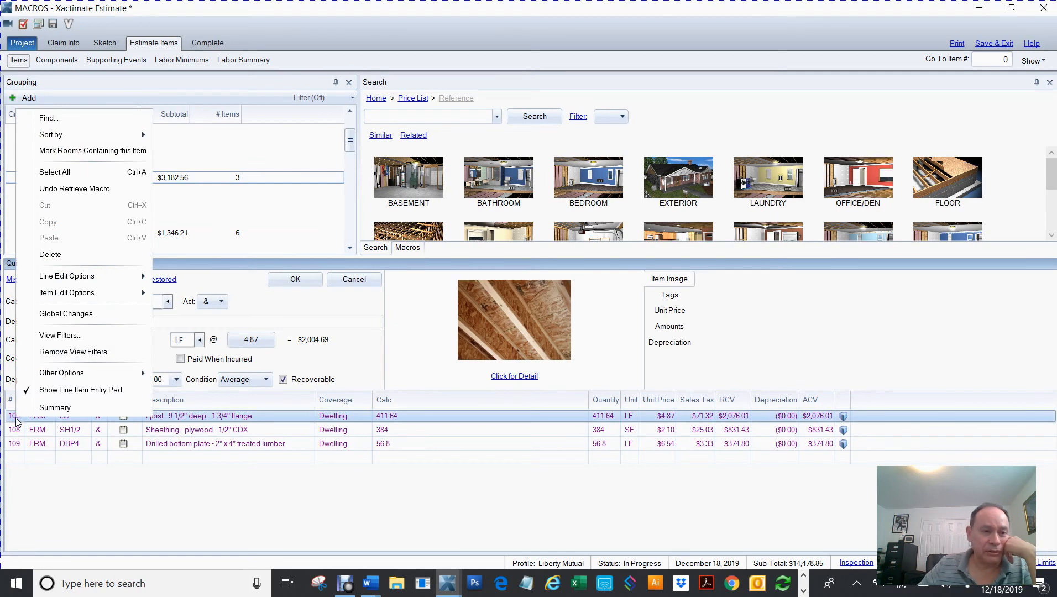
{"action": "mouse_move", "coordinate": [83, 282]}
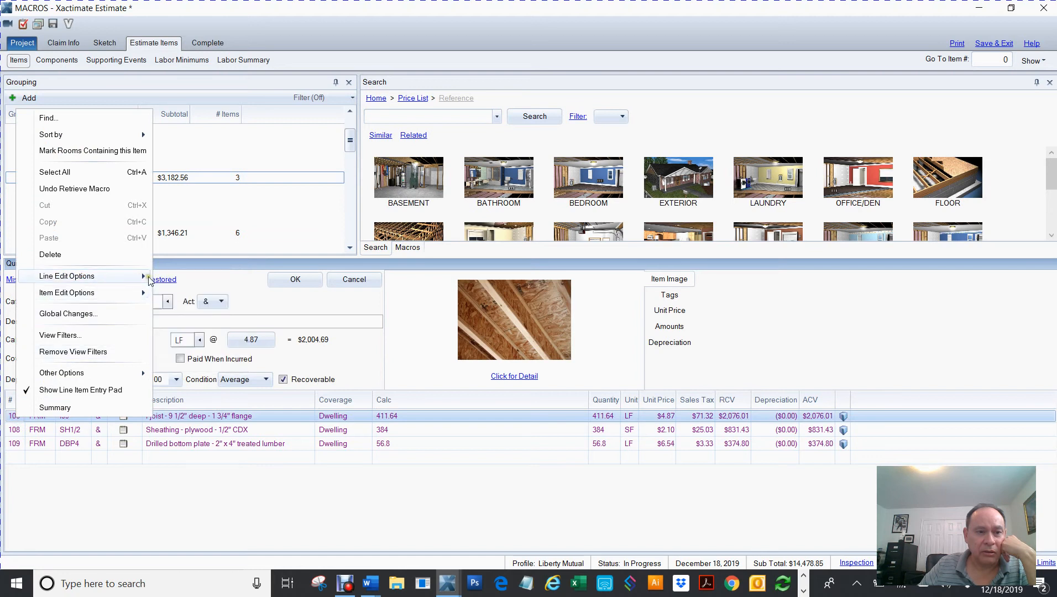
{"action": "mouse_move", "coordinate": [133, 276]}
{"action": "left_click", "coordinate": [190, 293]}
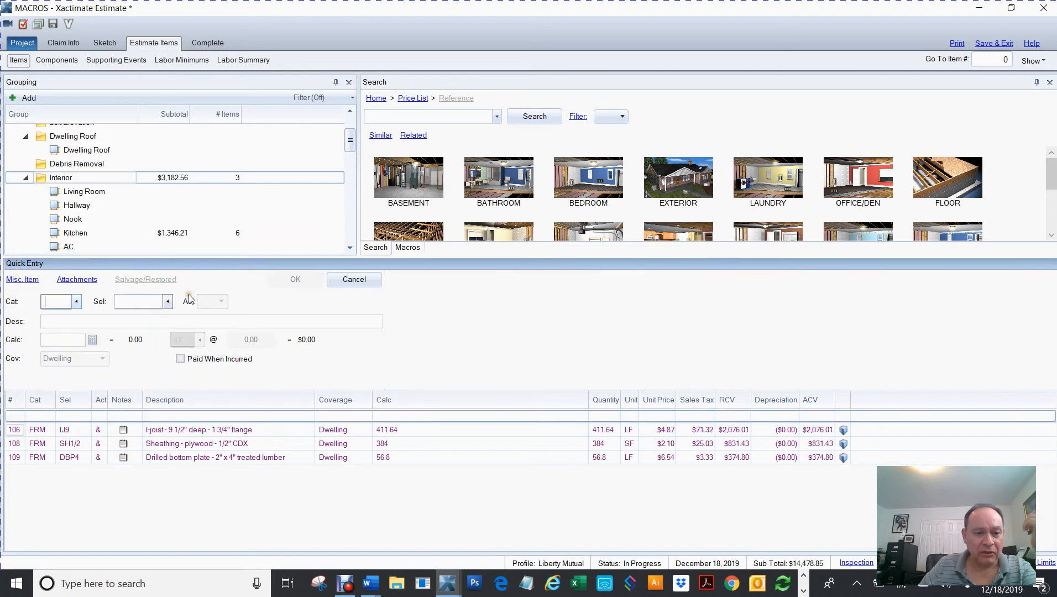
- Add a note reading "Master Flooring" framed by asterisks on the blank line above the I-joist item in the Interior group
{"action": "left_click", "coordinate": [128, 413]}
{"action": "left_click", "coordinate": [128, 413]}
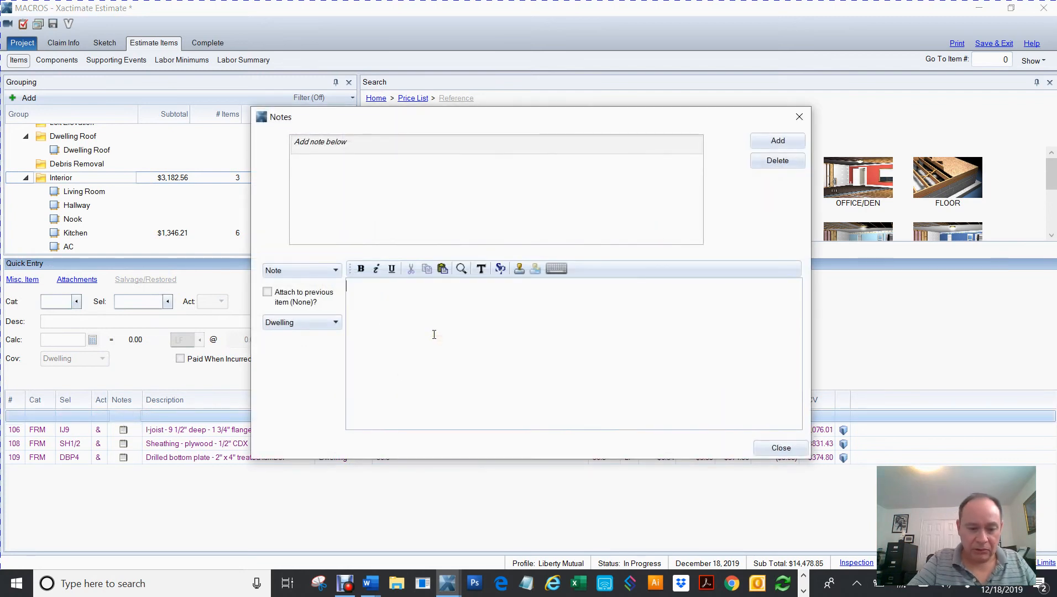
{"action": "type", "text": "**********************"}
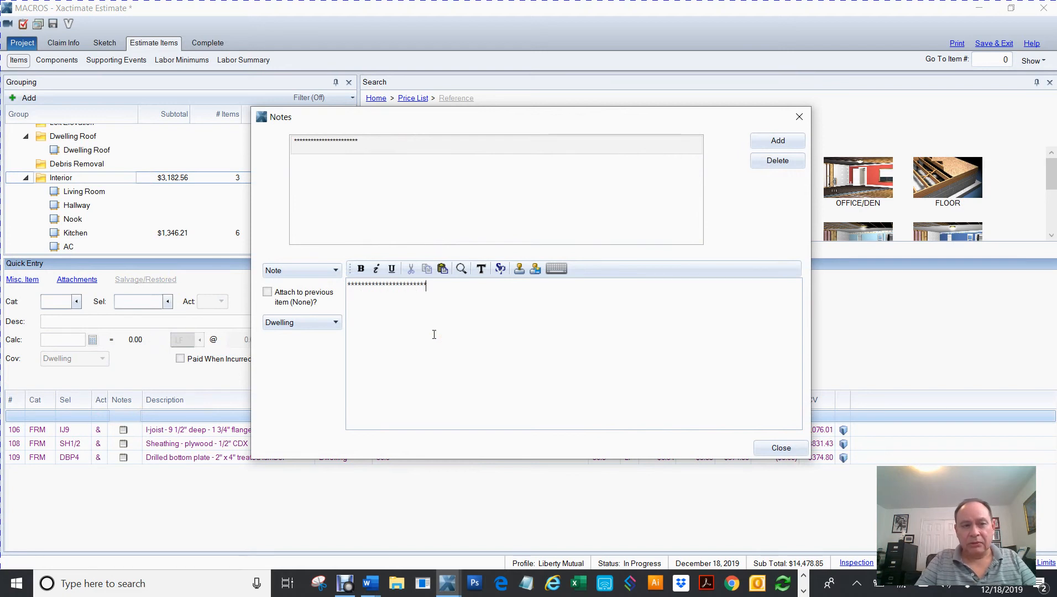
{"action": "type", "text": "Master"}
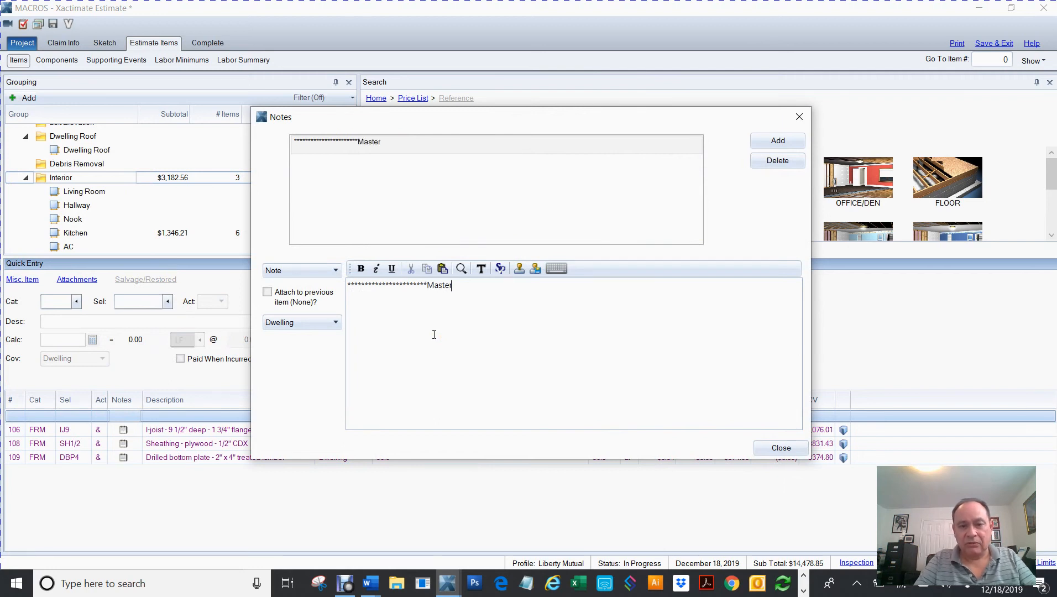
{"action": "type", "text": " Flooring"}
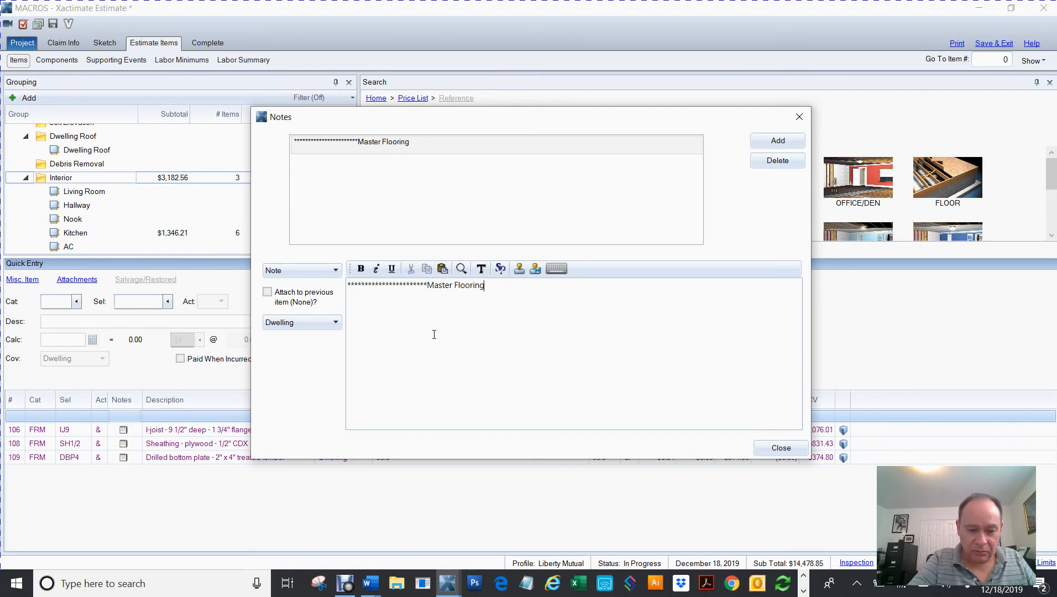
{"action": "type", "text": "*********************************"}
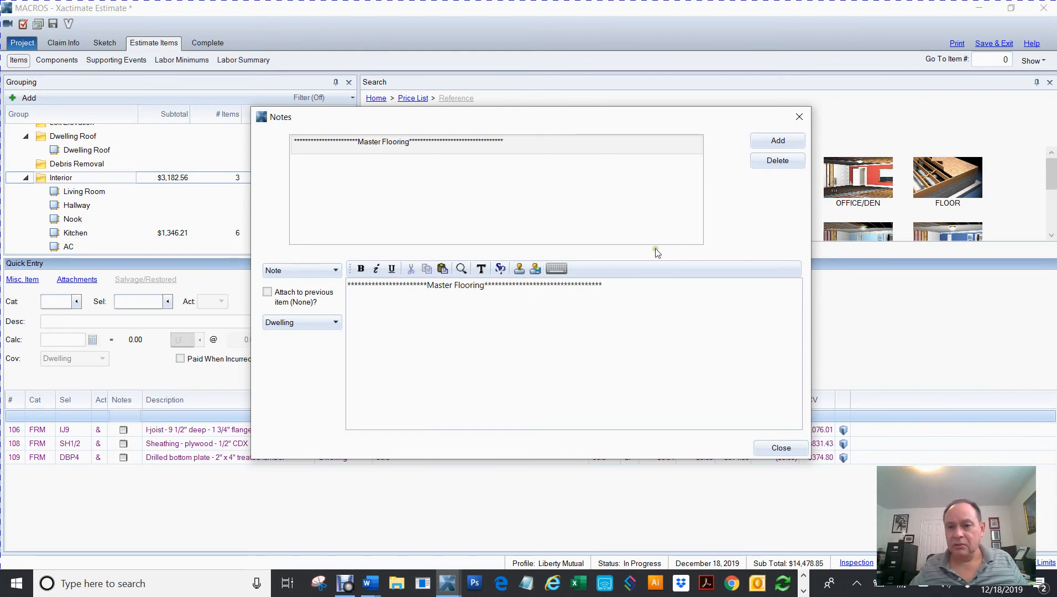
{"action": "left_click", "coordinate": [780, 448]}
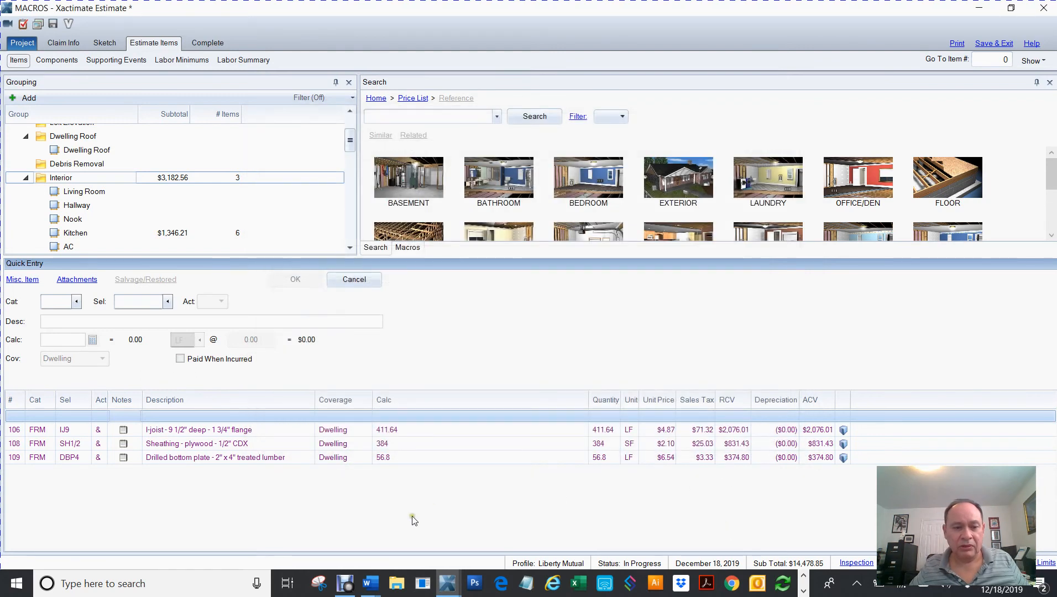
- Move the I-joist, plywood sheathing and bottom plate items together to directly beneath the Master Flooring note
{"action": "left_click", "coordinate": [13, 446]}
{"action": "left_click", "coordinate": [15, 471], "text": "shift"}
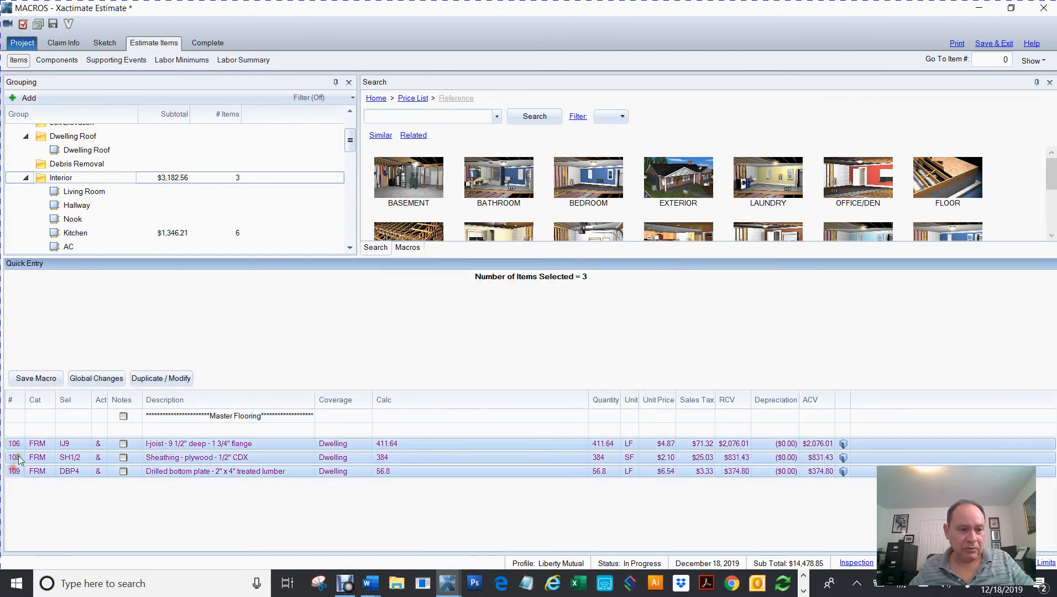
{"action": "left_click_drag", "start_coordinate": [14, 448], "coordinate": [12, 430]}
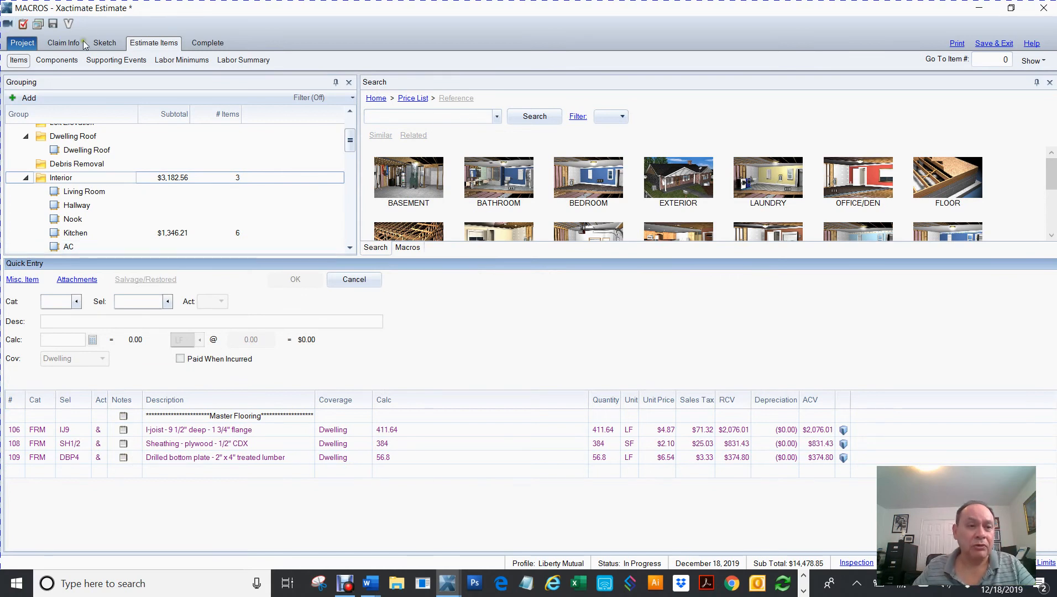
- Review the Interior sketch and compare the line items held in the Dwelling Roof and Kitchen groups
{"action": "left_click", "coordinate": [105, 43]}
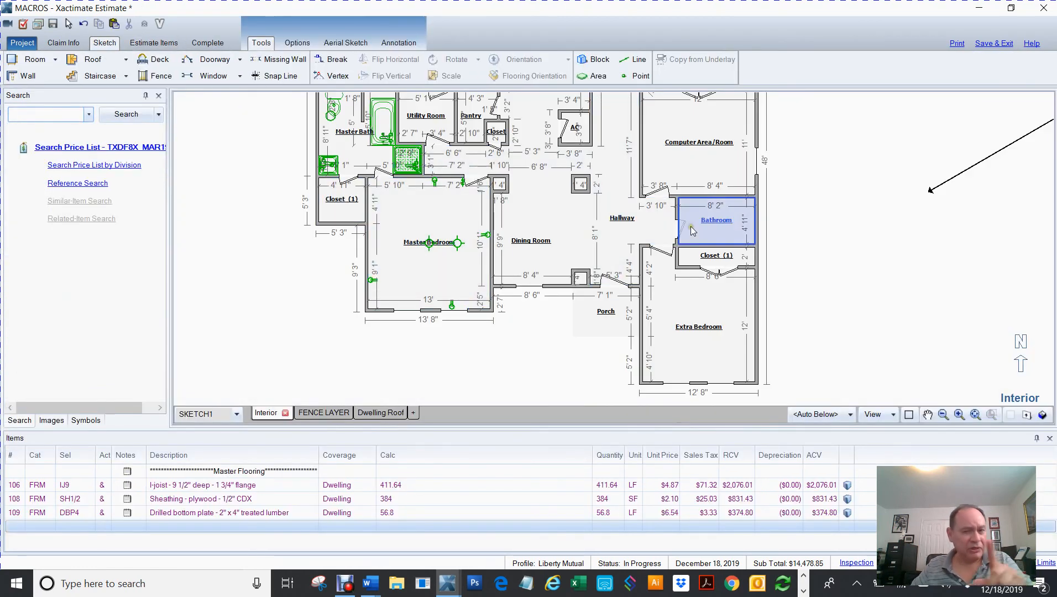
{"action": "scroll", "coordinate": [841, 232], "scroll_direction": "down", "scroll_amount": 1}
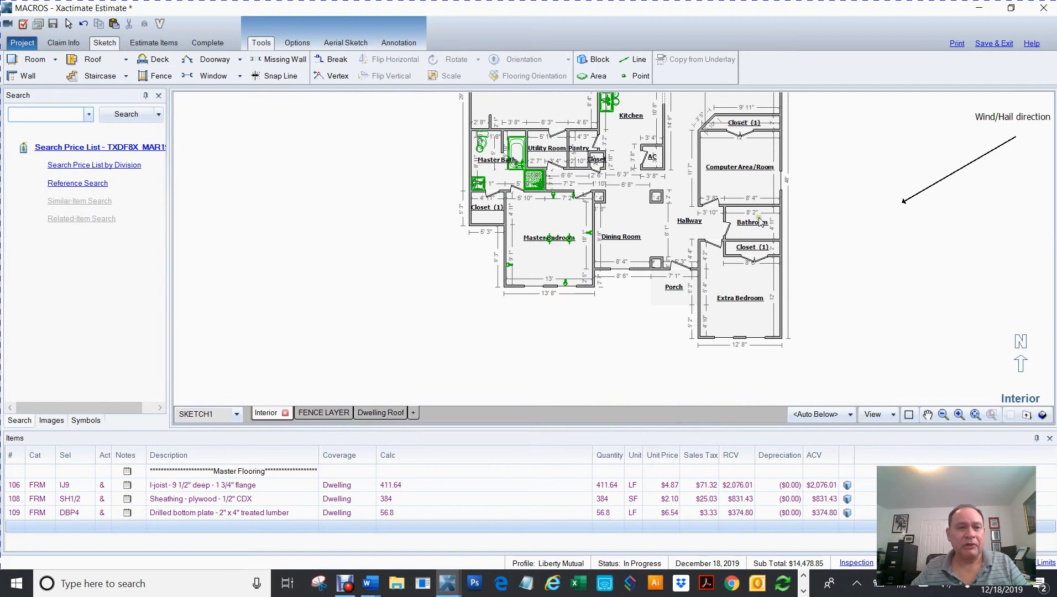
{"action": "left_click", "coordinate": [145, 45]}
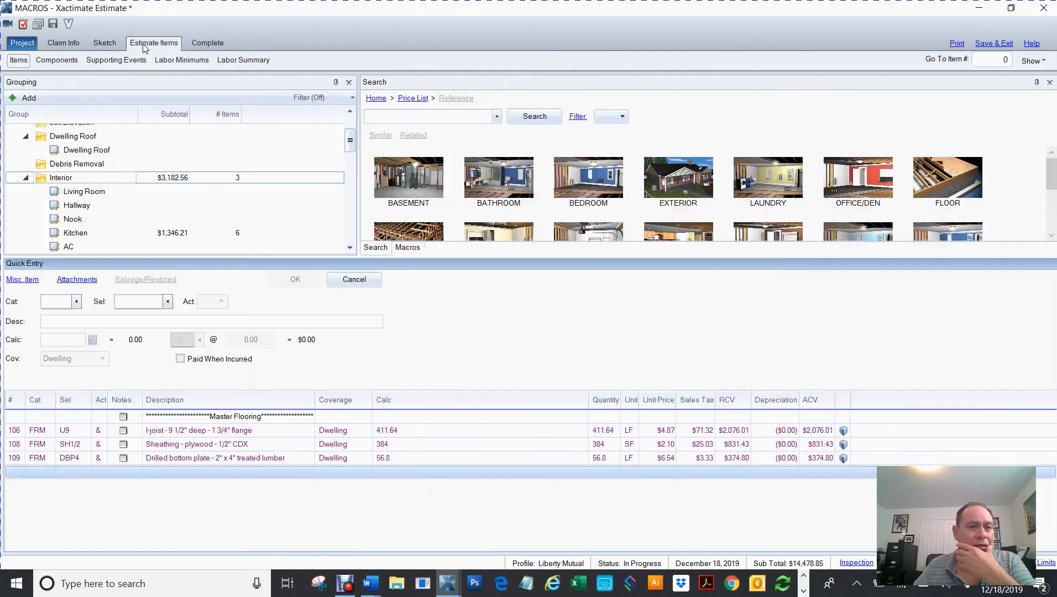
{"action": "left_click", "coordinate": [54, 151]}
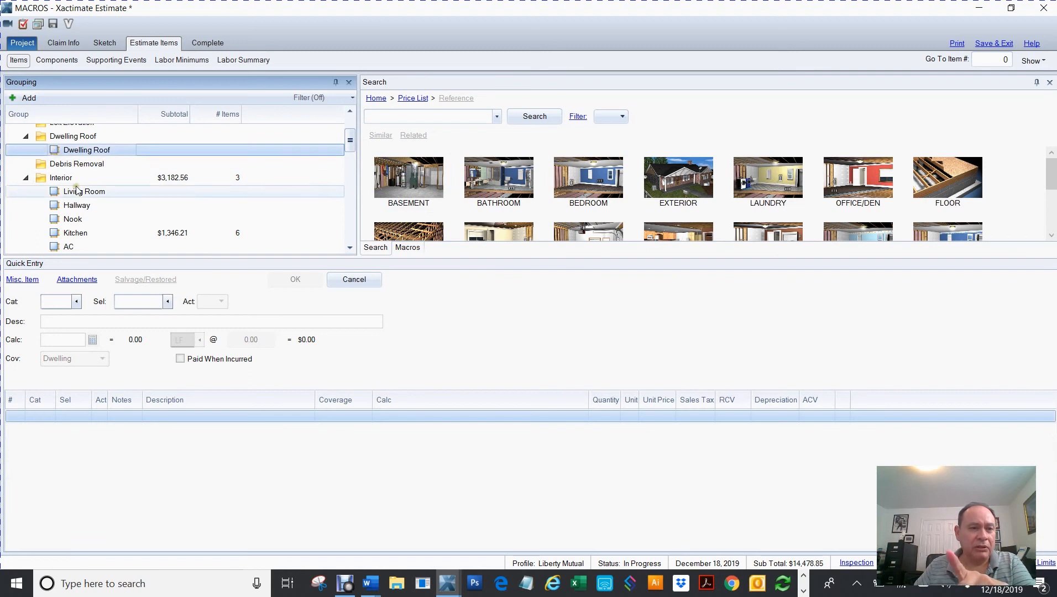
{"action": "left_click", "coordinate": [53, 235]}
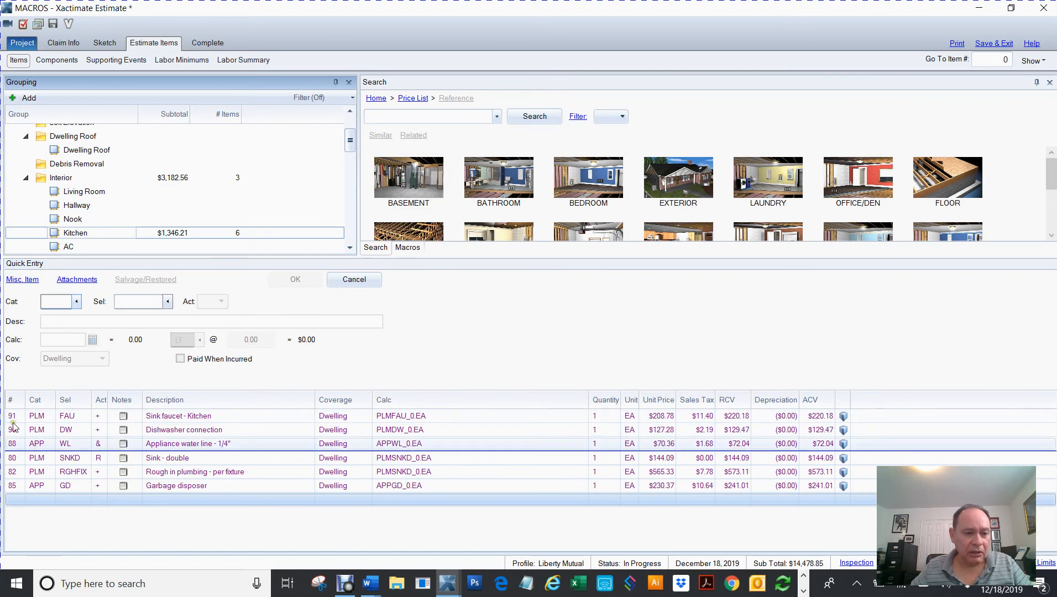
{"action": "left_click", "coordinate": [54, 150]}
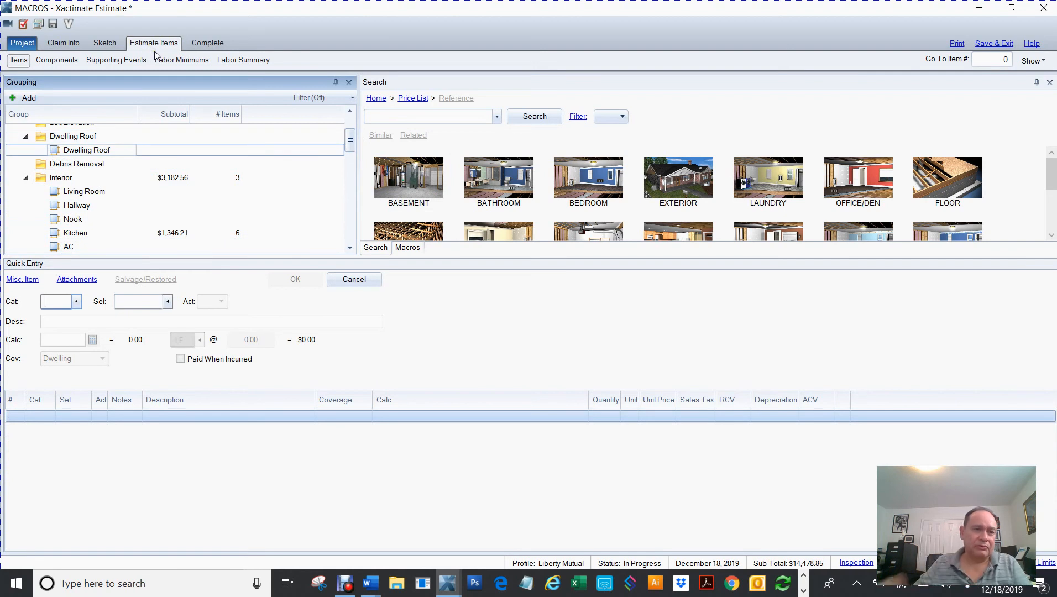
- Apply the ME_30YR_NO_ICE macro, filtered by "30", to the whole roof on the Dwelling Roof sketch level and clear the selection
{"action": "left_click", "coordinate": [105, 44]}
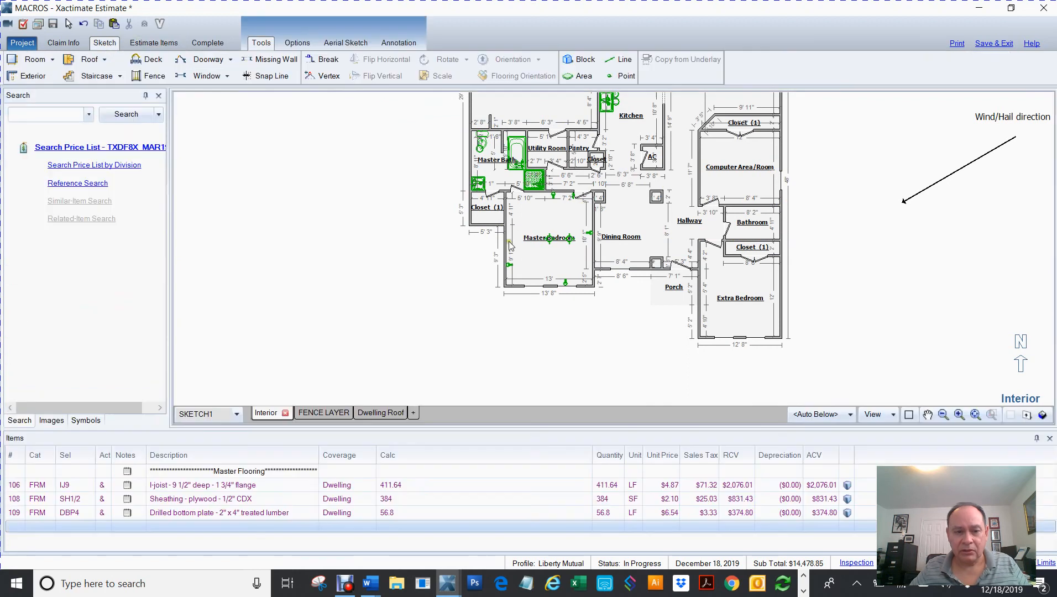
{"action": "left_click", "coordinate": [371, 413]}
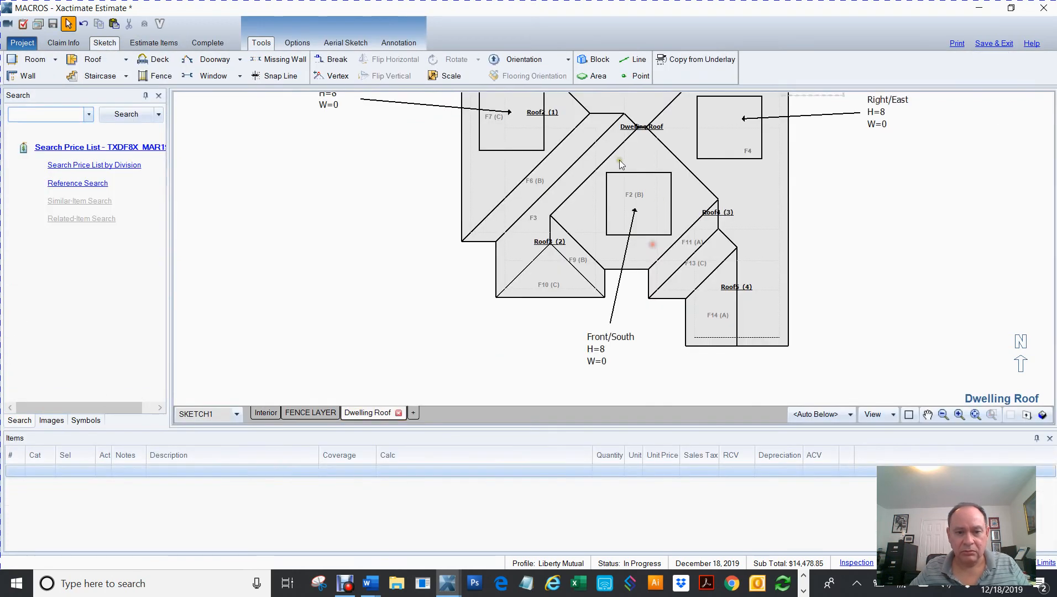
{"action": "scroll", "coordinate": [374, 288], "scroll_direction": "down", "scroll_amount": 2}
{"action": "scroll", "coordinate": [374, 287], "scroll_direction": "down", "scroll_amount": 1}
{"action": "left_click_drag", "start_coordinate": [378, 102], "coordinate": [647, 358]}
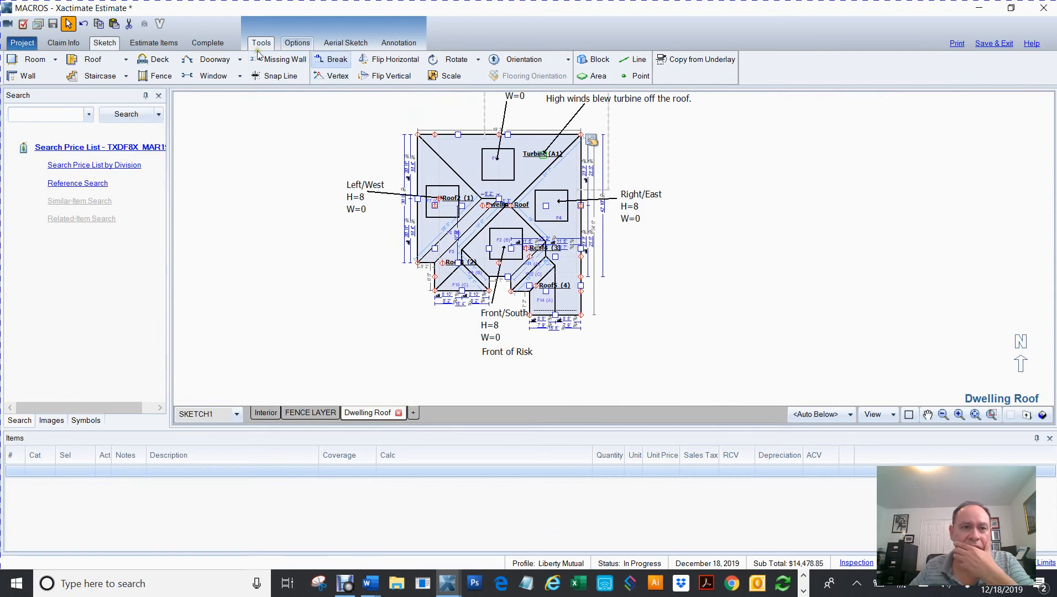
{"action": "left_click", "coordinate": [300, 44]}
{"action": "left_click", "coordinate": [359, 63]}
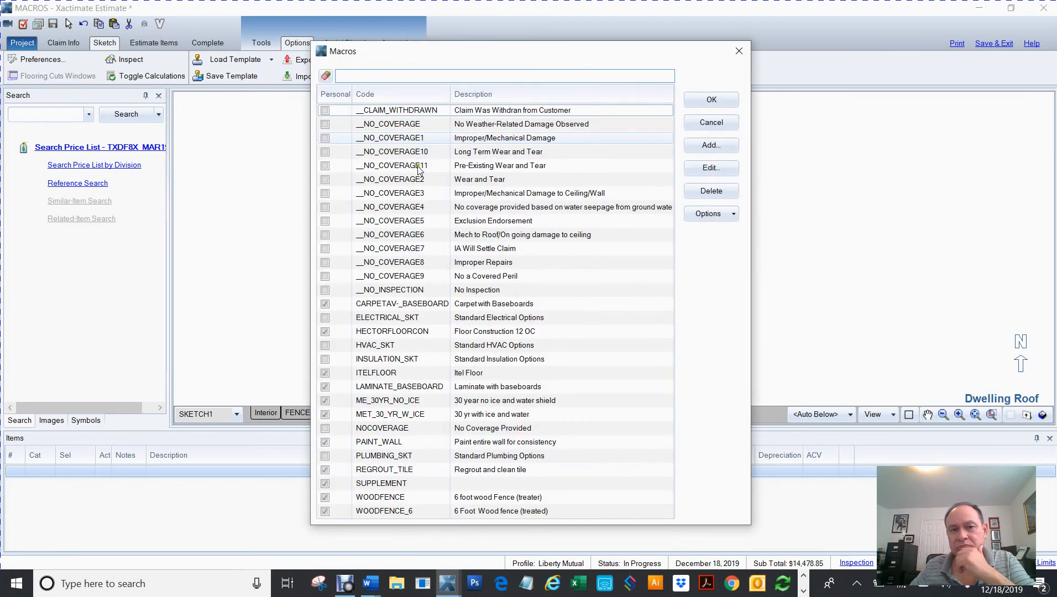
{"action": "type", "text": "30"}
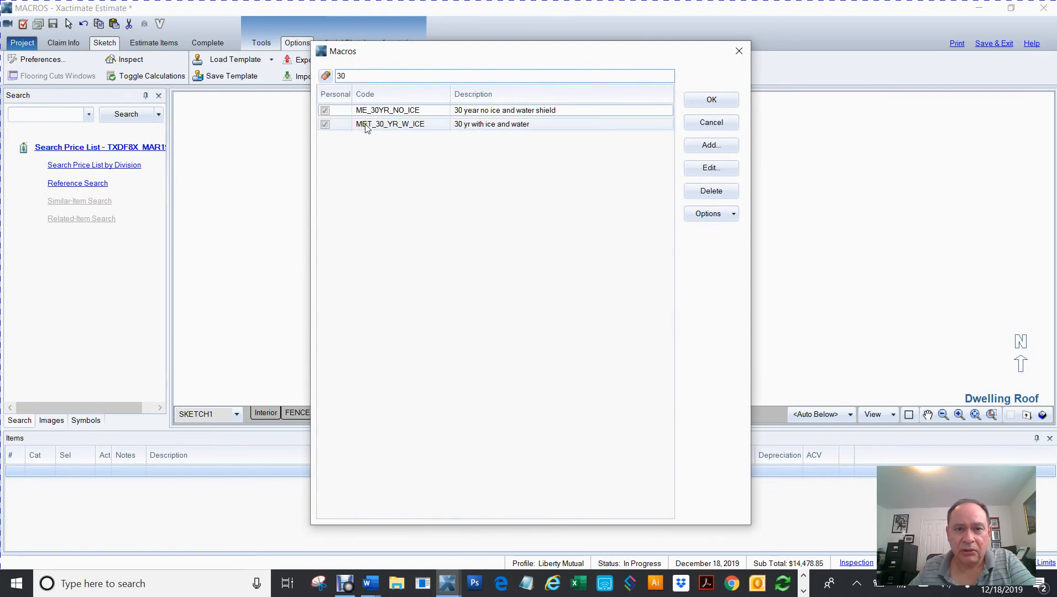
{"action": "left_click", "coordinate": [387, 111]}
{"action": "left_click", "coordinate": [711, 100]}
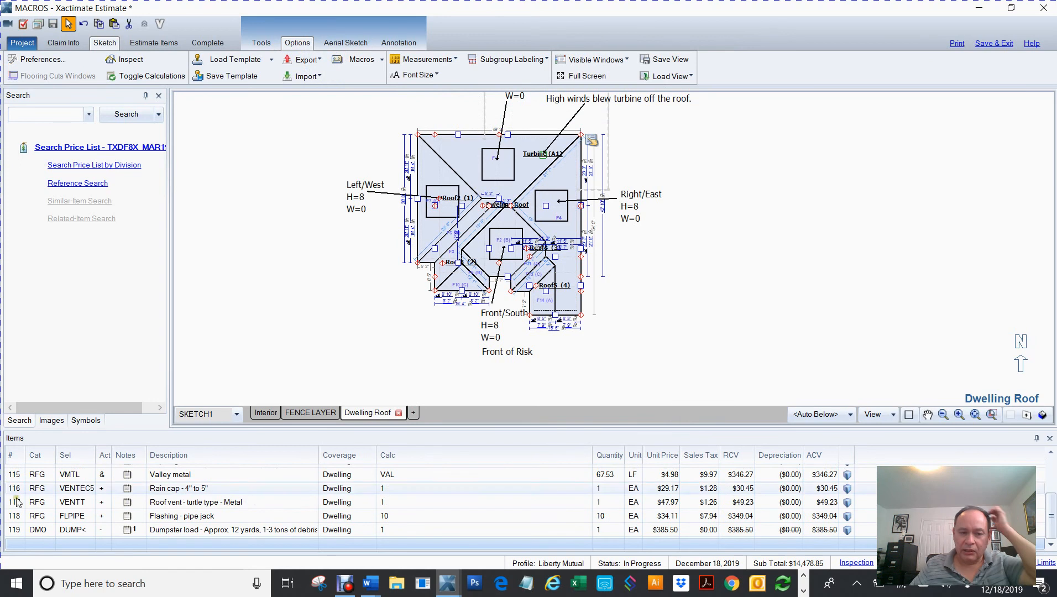
{"action": "scroll", "coordinate": [283, 314], "scroll_direction": "down", "scroll_amount": 2}
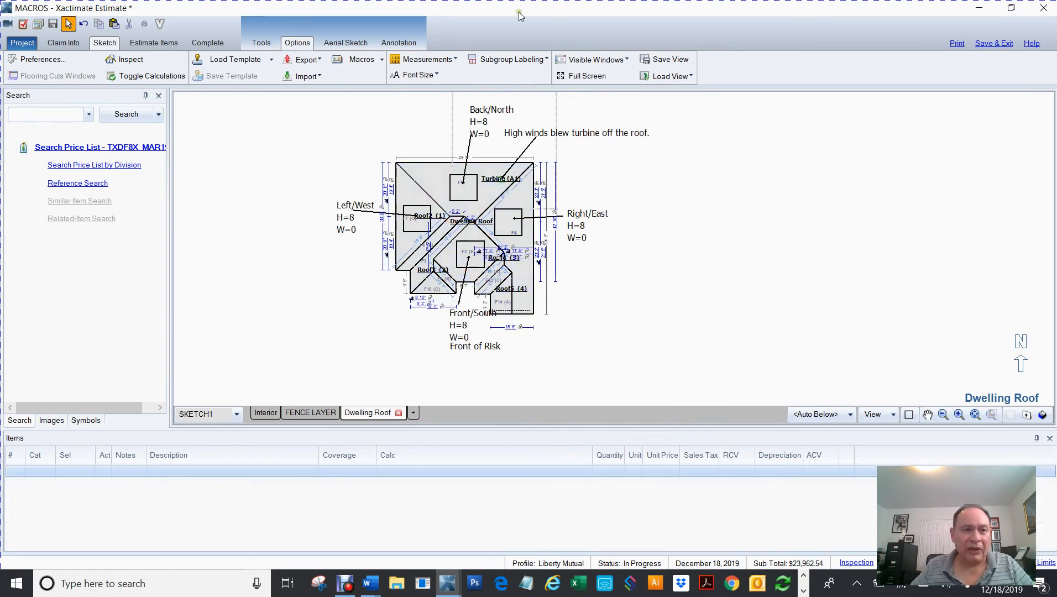
- Examine the roofing line items and their calculations in the estimate's Dwelling Roof group
{"action": "left_click", "coordinate": [151, 42]}
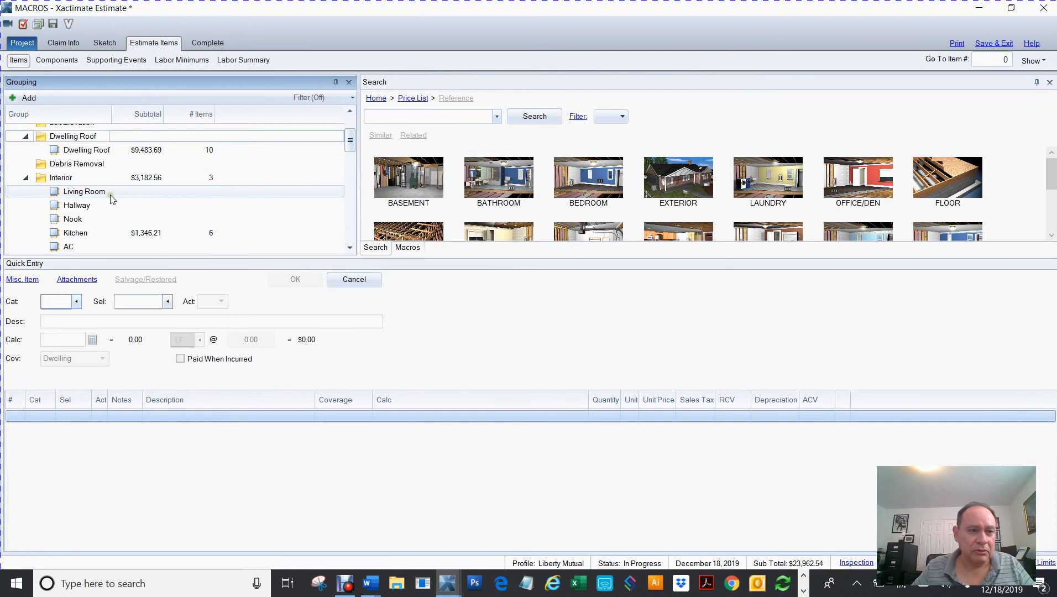
{"action": "scroll", "coordinate": [114, 202], "scroll_direction": "down", "scroll_amount": 3}
{"action": "scroll", "coordinate": [114, 202], "scroll_direction": "up", "scroll_amount": 3}
{"action": "left_click", "coordinate": [57, 150]}
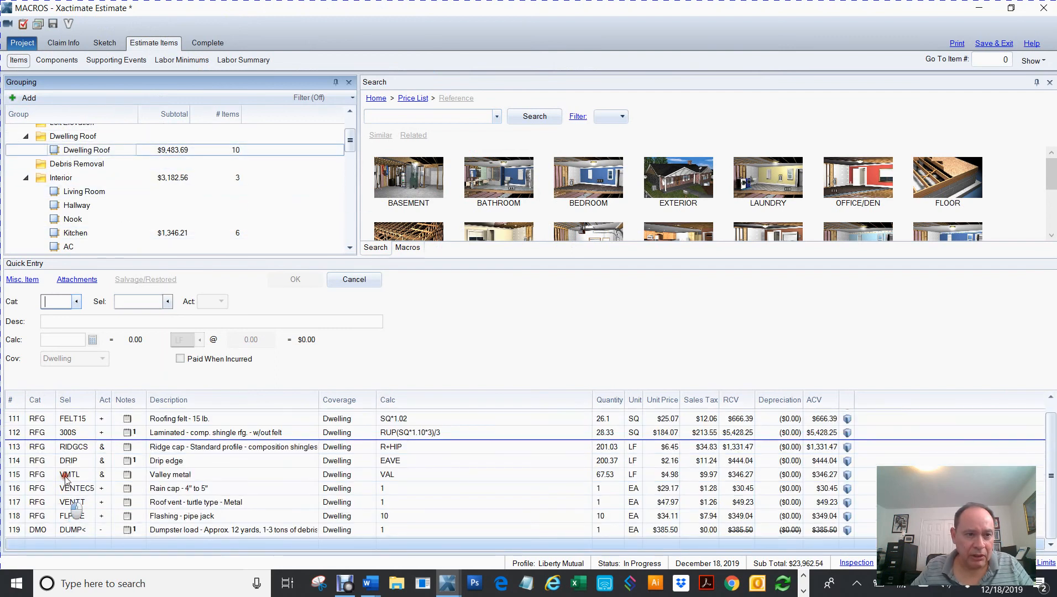
{"action": "scroll", "coordinate": [93, 499], "scroll_direction": "up", "scroll_amount": 1}
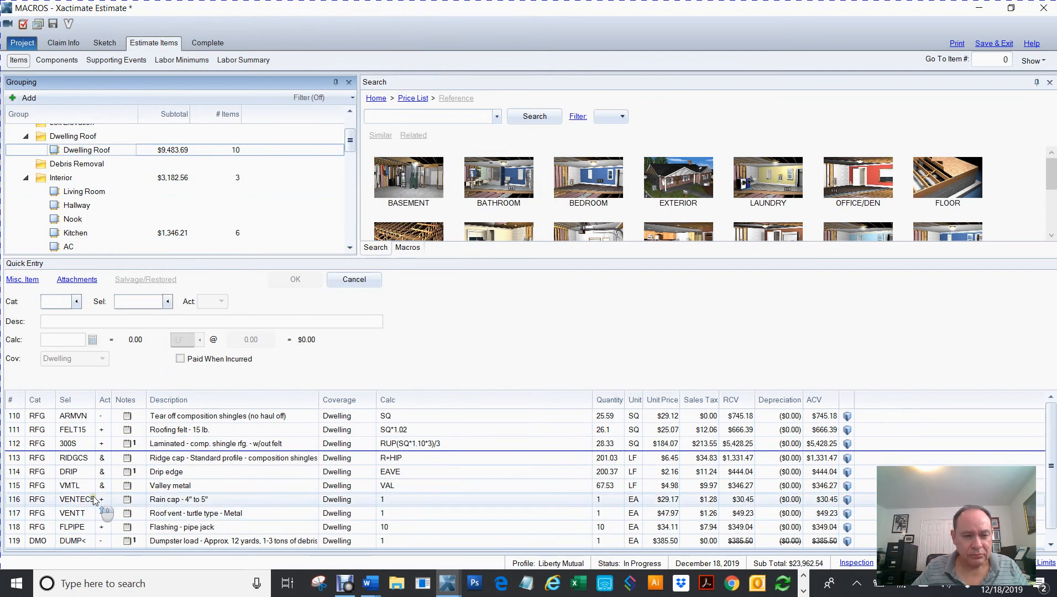
{"action": "scroll", "coordinate": [94, 500], "scroll_direction": "down", "scroll_amount": 1}
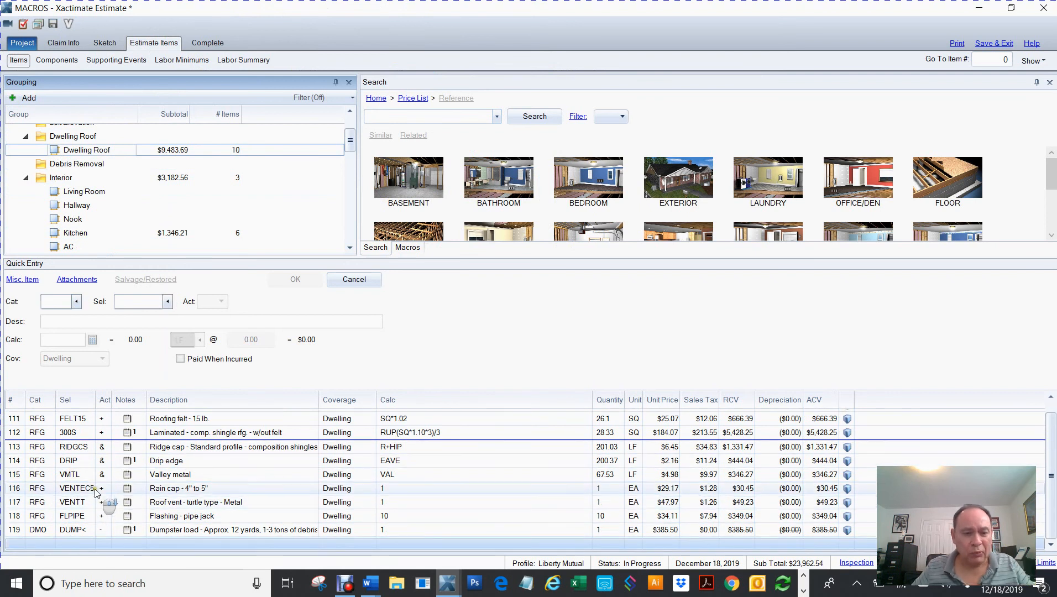
- Delete the drip edge and valley metal line items from the Dwelling Roof group
{"action": "left_click", "coordinate": [14, 462]}
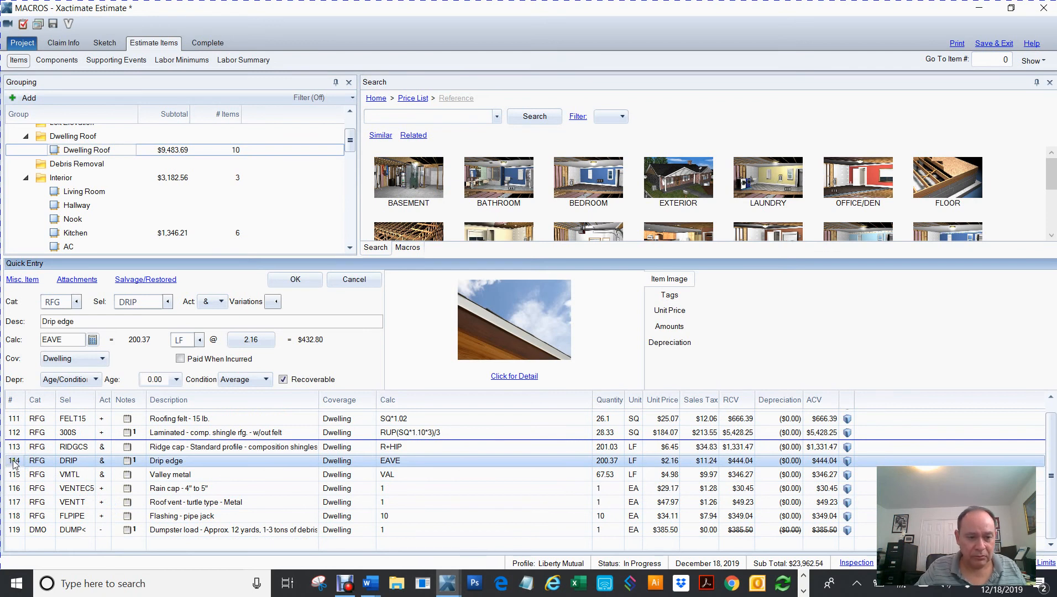
{"action": "key", "text": "Delete"}
{"action": "right_click", "coordinate": [14, 461]}
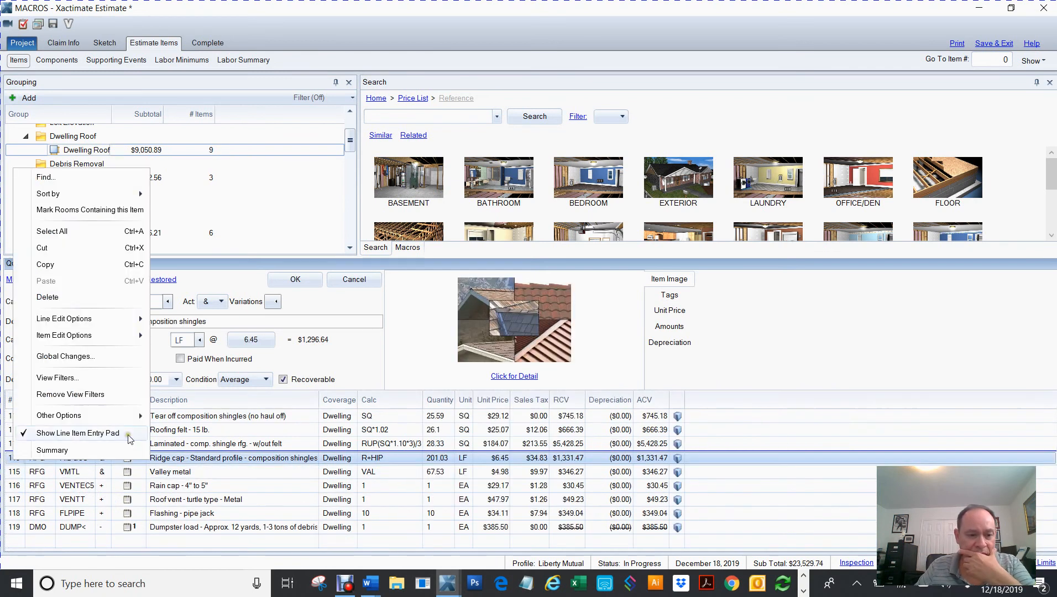
{"action": "left_click", "coordinate": [374, 361]}
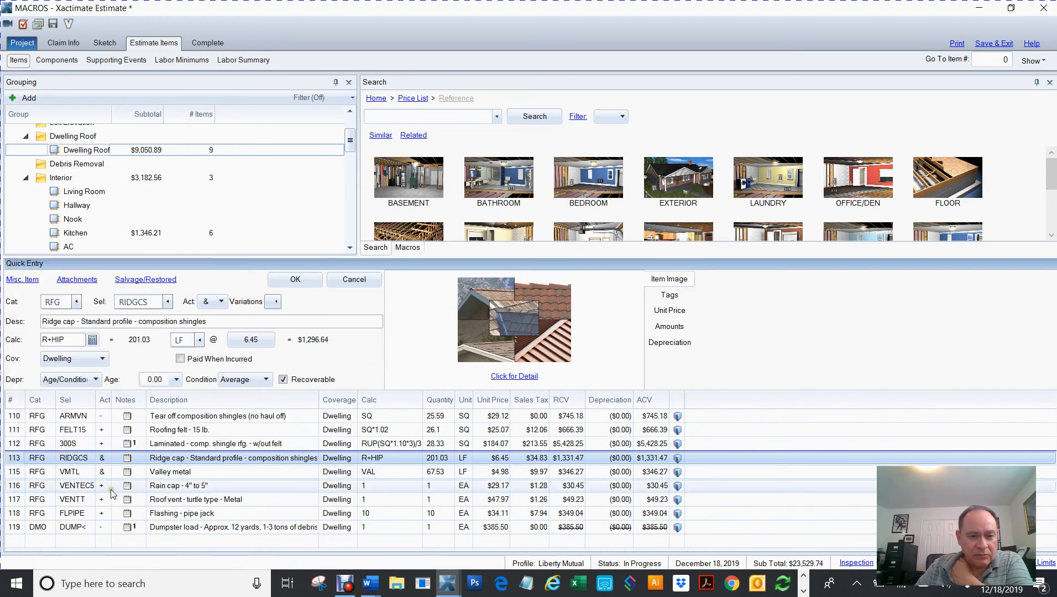
{"action": "left_click", "coordinate": [13, 473]}
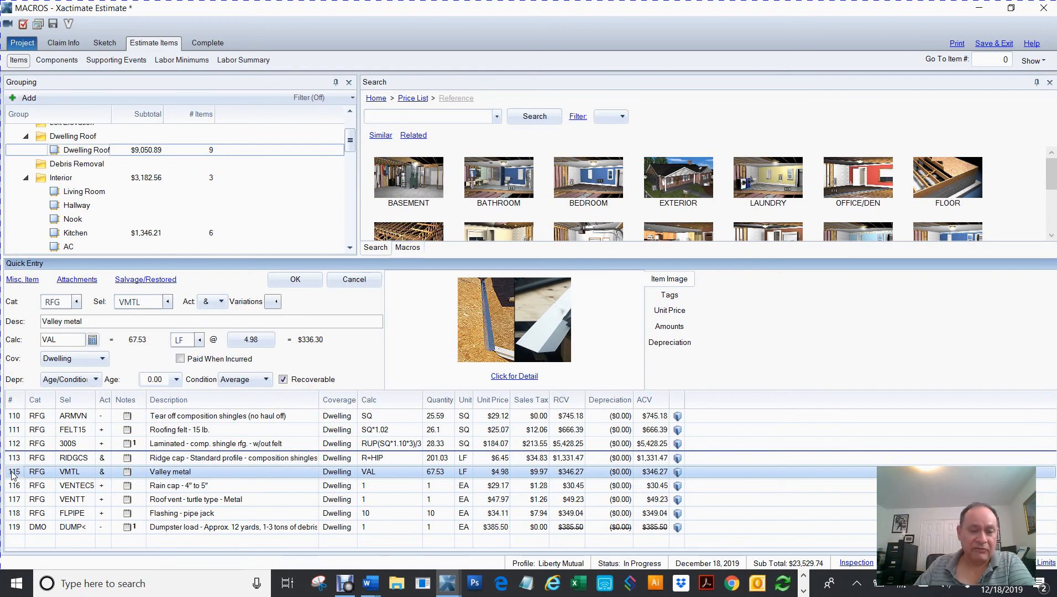
{"action": "key", "text": "Delete"}
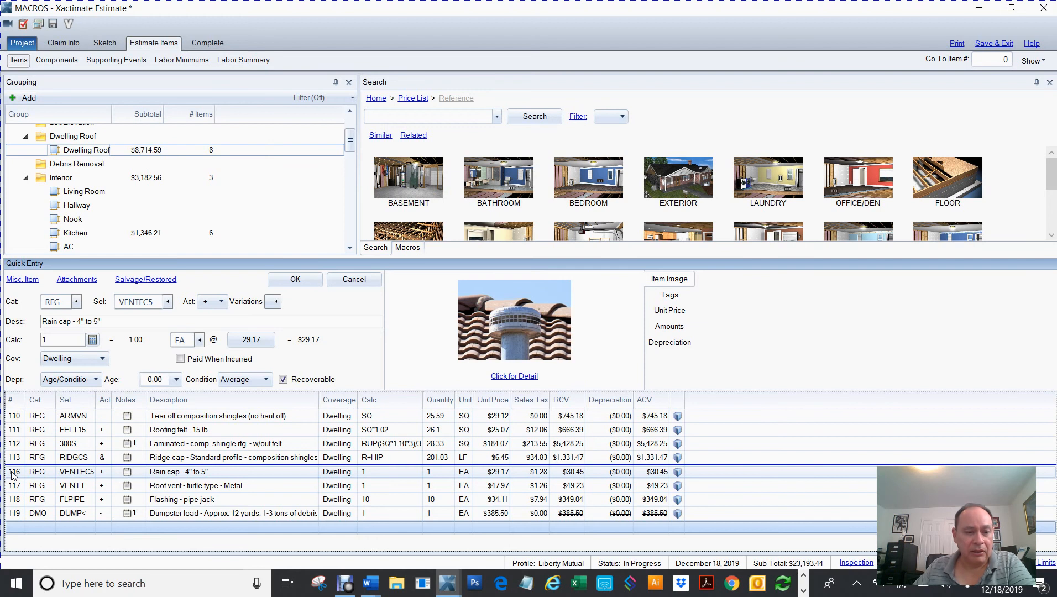
- Resequence the estimate's line numbers and briefly check the Estimate Reports print options
{"action": "left_click", "coordinate": [83, 457]}
{"action": "left_click", "coordinate": [77, 449]}
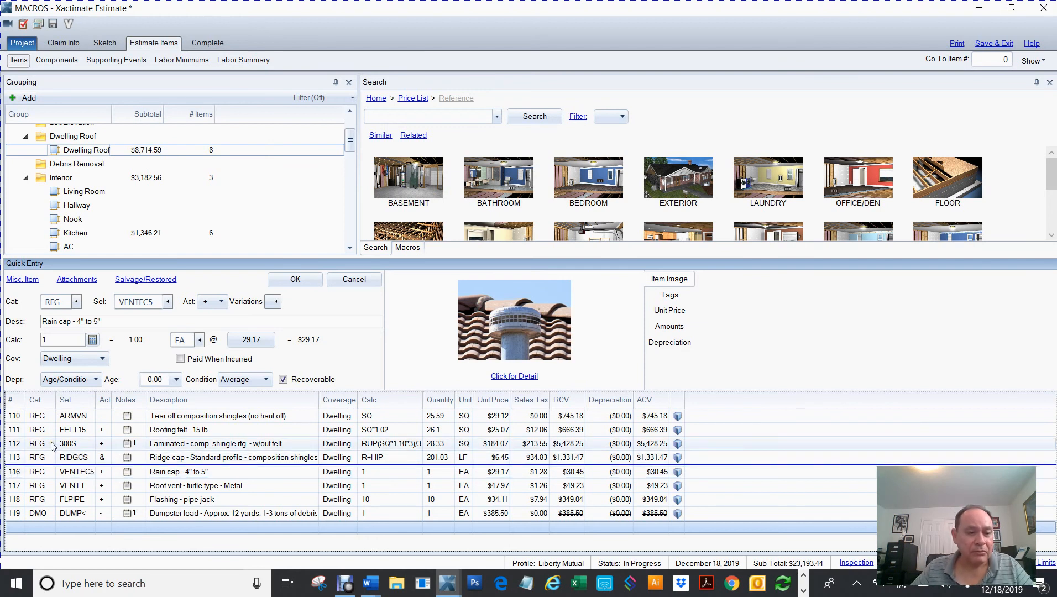
{"action": "key", "text": "ctrl+r"}
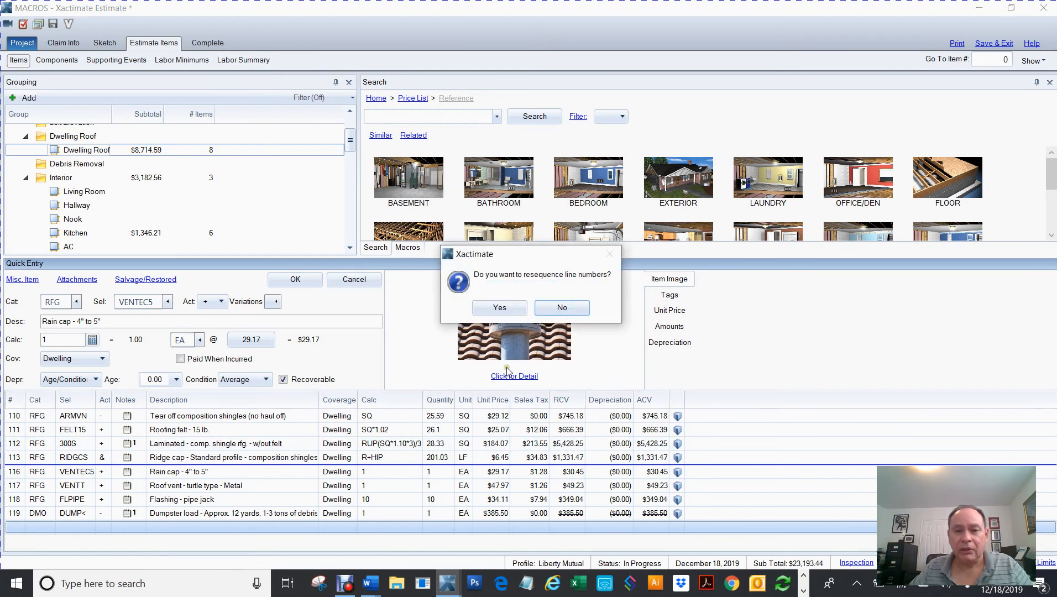
{"action": "left_click", "coordinate": [503, 306]}
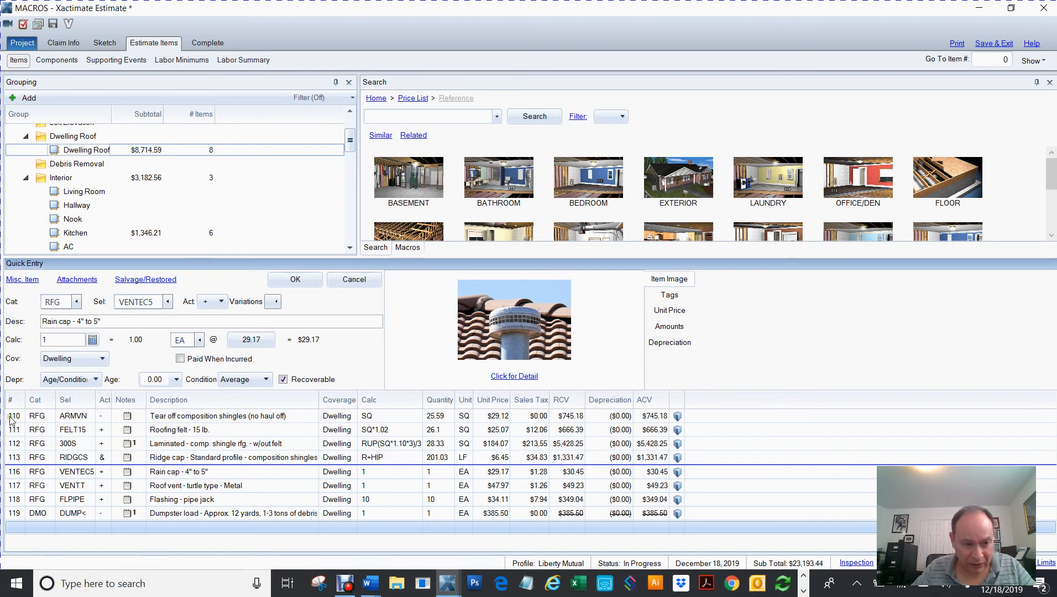
{"action": "key", "text": "ctrl+p"}
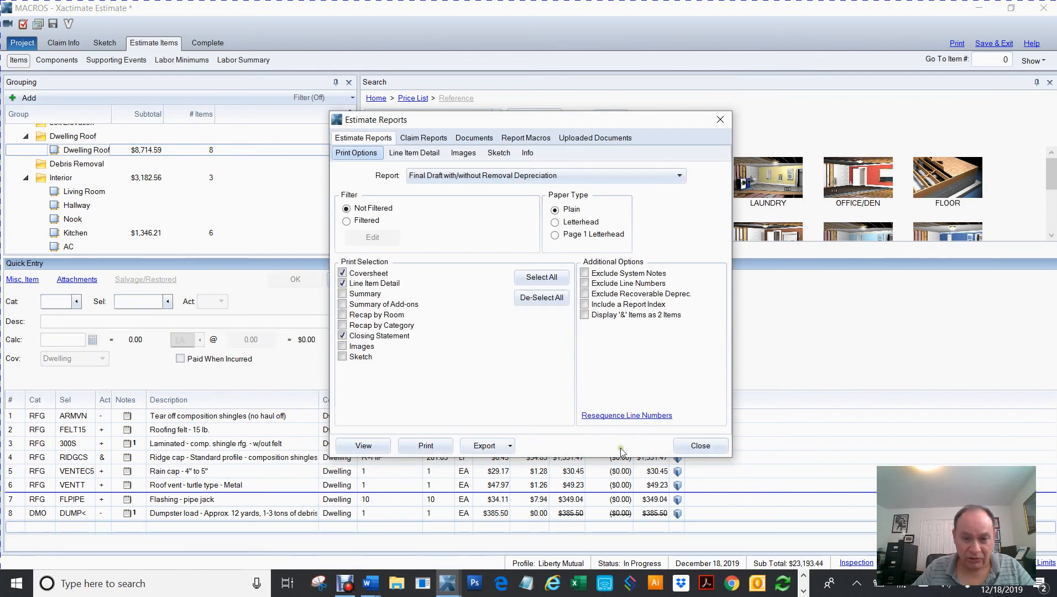
{"action": "left_click", "coordinate": [700, 445]}
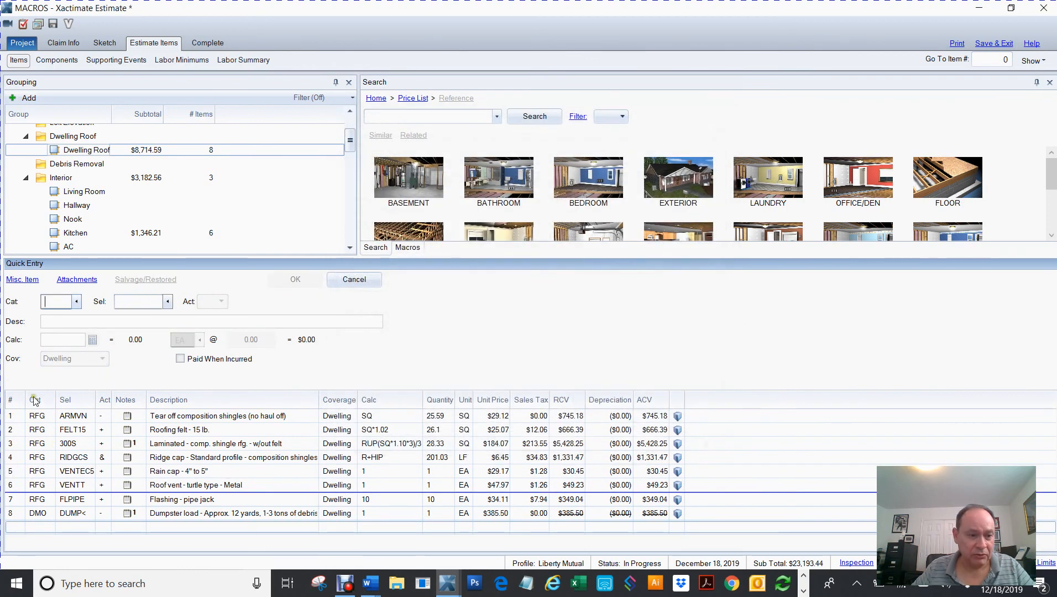
- Start saving all line items of the Dwelling Roof group as a personal macro with the code 30YEARDALLAS
{"action": "left_click", "coordinate": [11, 416]}
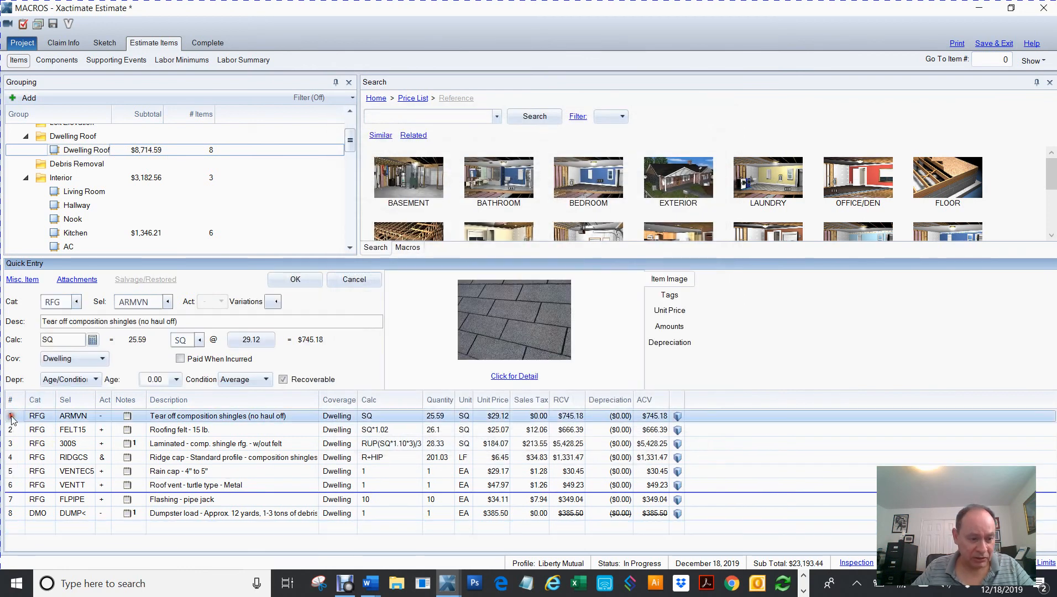
{"action": "left_click", "coordinate": [11, 514], "text": "shift"}
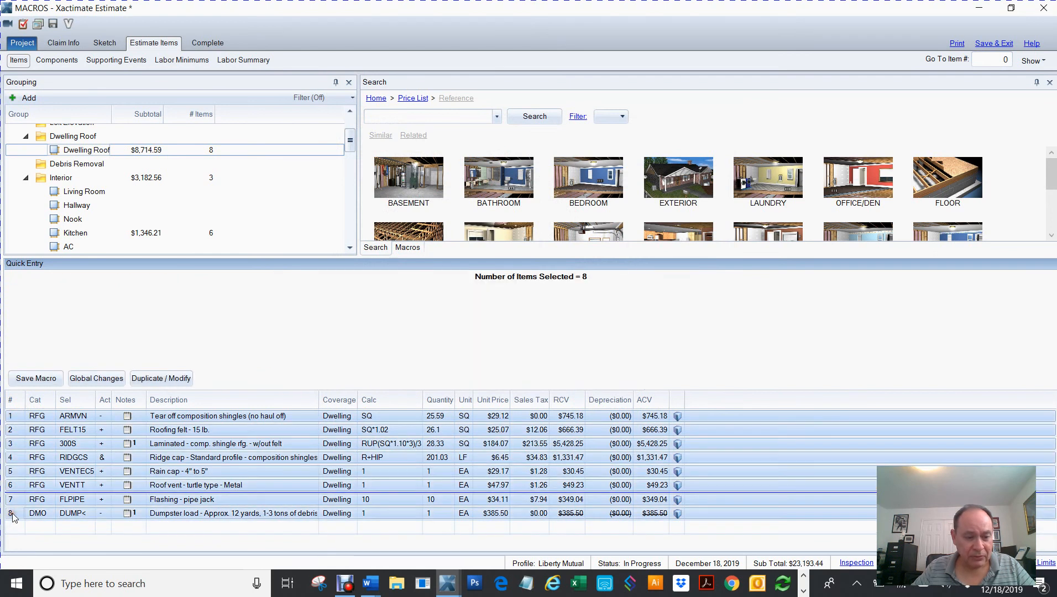
{"action": "left_click", "coordinate": [42, 381]}
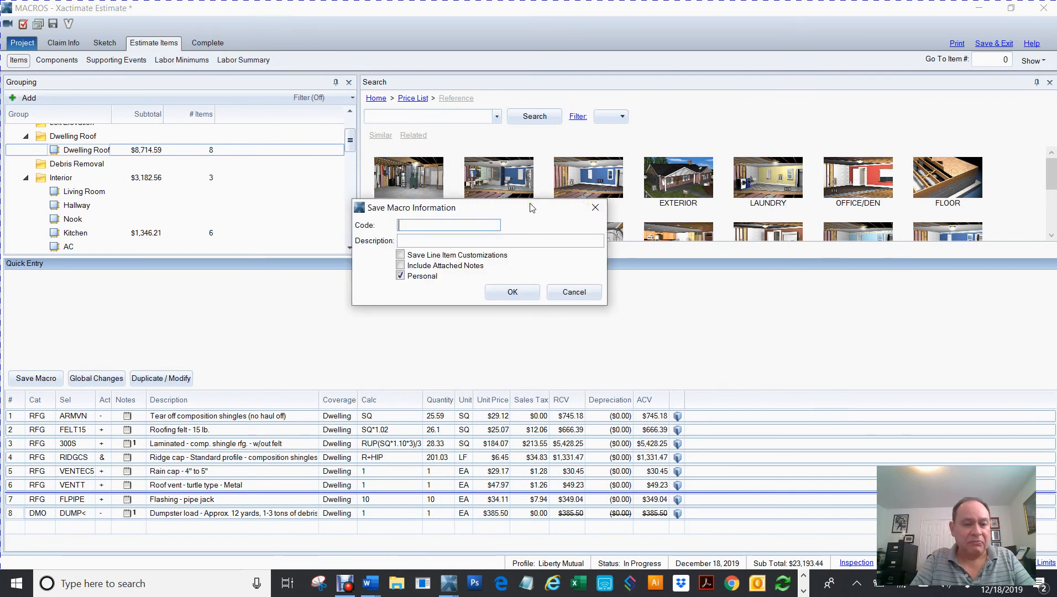
{"action": "type", "text": "30"}
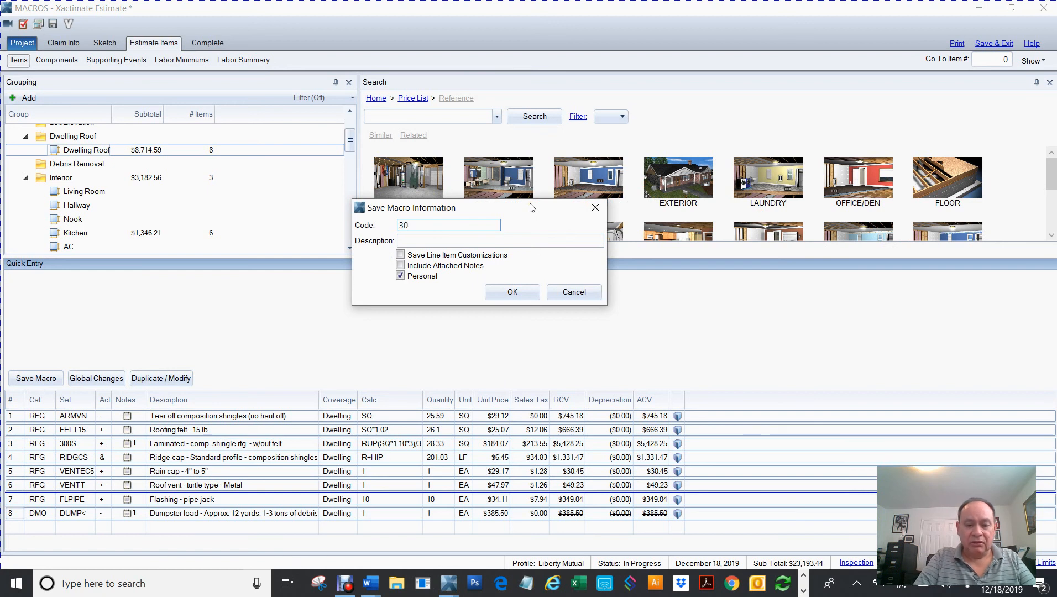
{"action": "type", "text": "YEAR"}
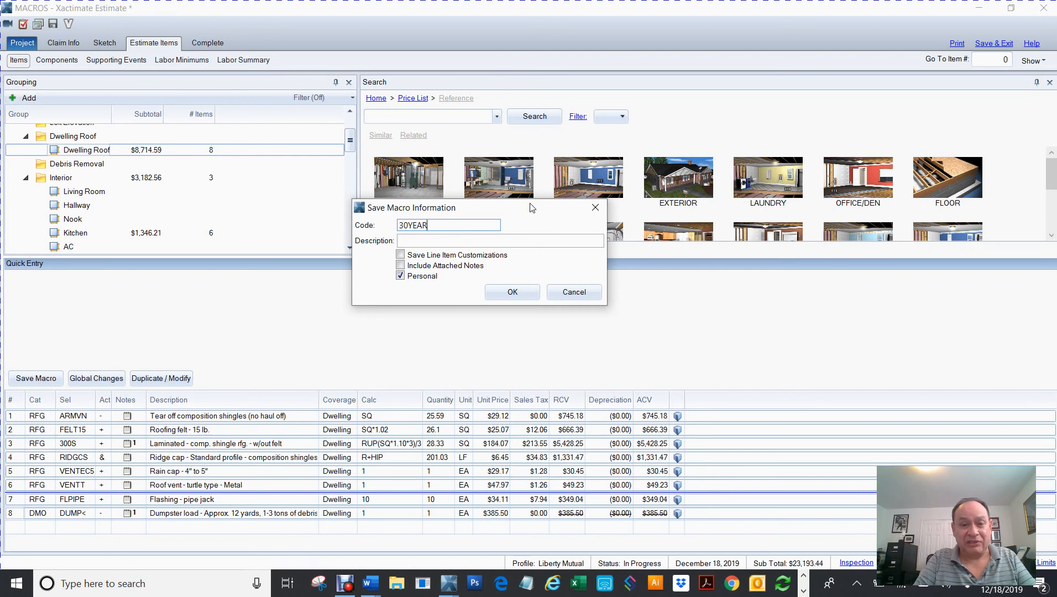
{"action": "type", "text": "DALLAS"}
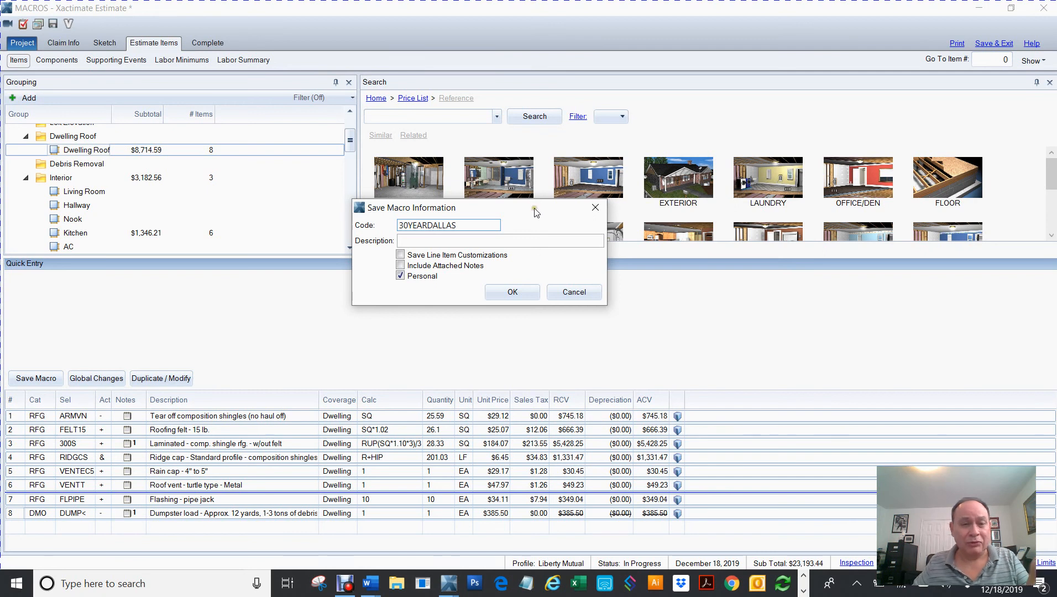
- Include attached notes and line item customizations in the macro, describe it as "30 year shingles" and save it
{"action": "left_click", "coordinate": [401, 265]}
{"action": "left_click", "coordinate": [401, 255]}
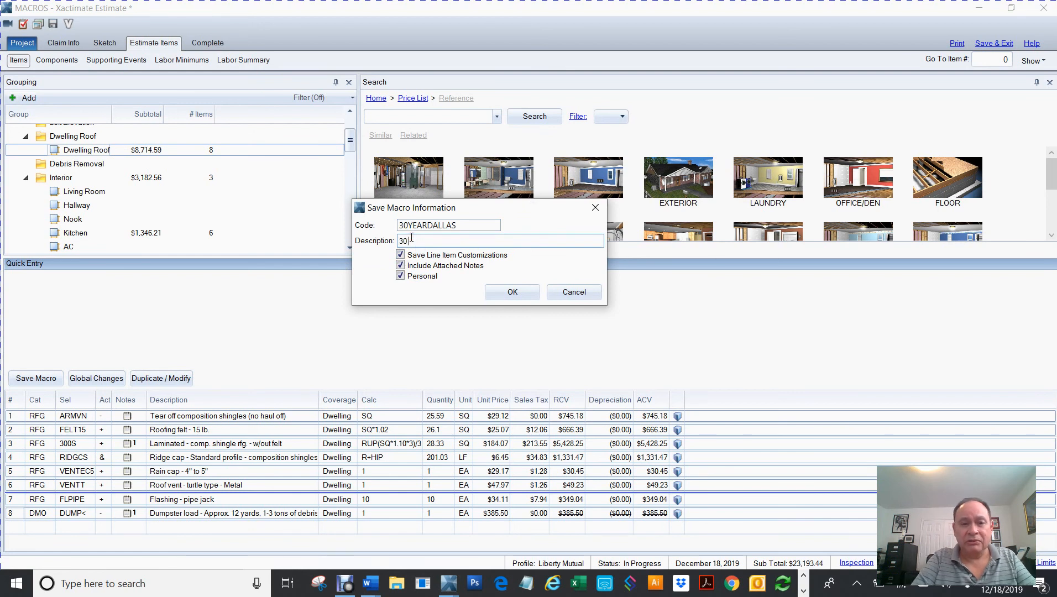
{"action": "left_click", "coordinate": [412, 237]}
{"action": "type", "text": "30 year shingles"}
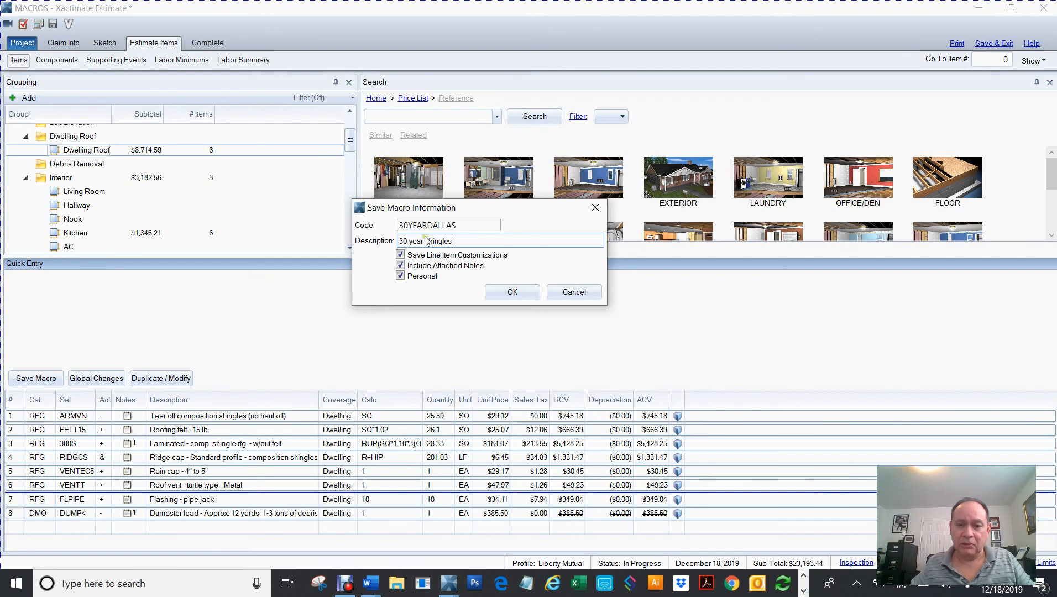
{"action": "left_click", "coordinate": [504, 293]}
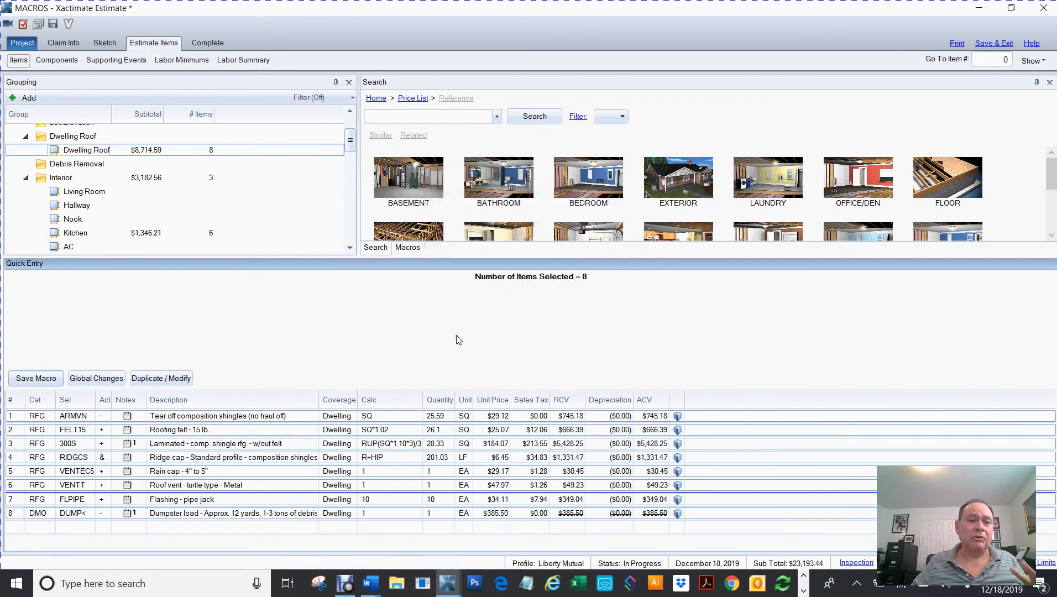
- Delete all line items from the Dwelling Roof group
{"action": "left_click", "coordinate": [9, 417]}
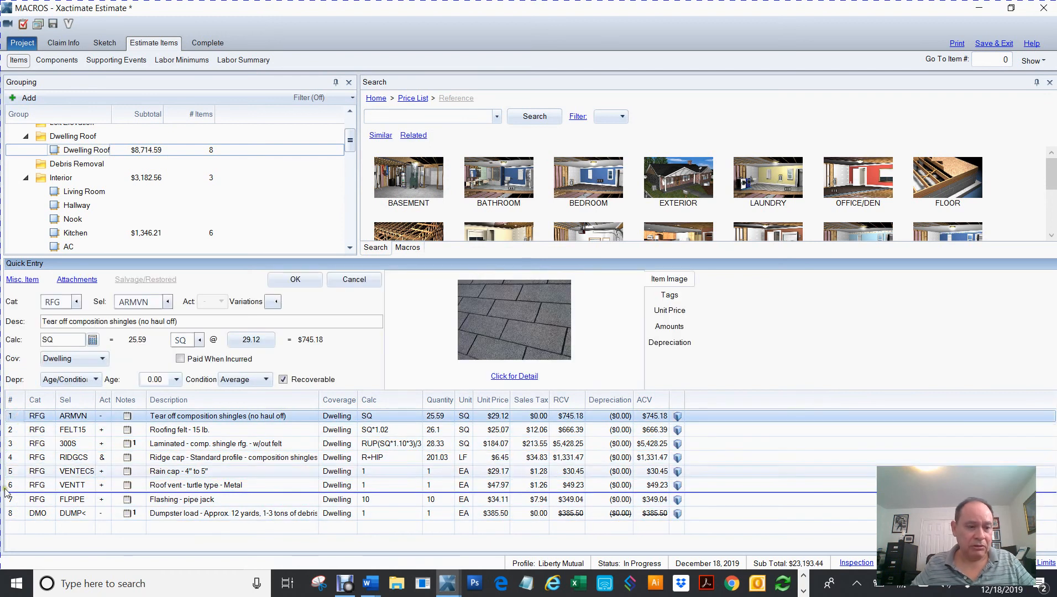
{"action": "left_click", "coordinate": [22, 515]}
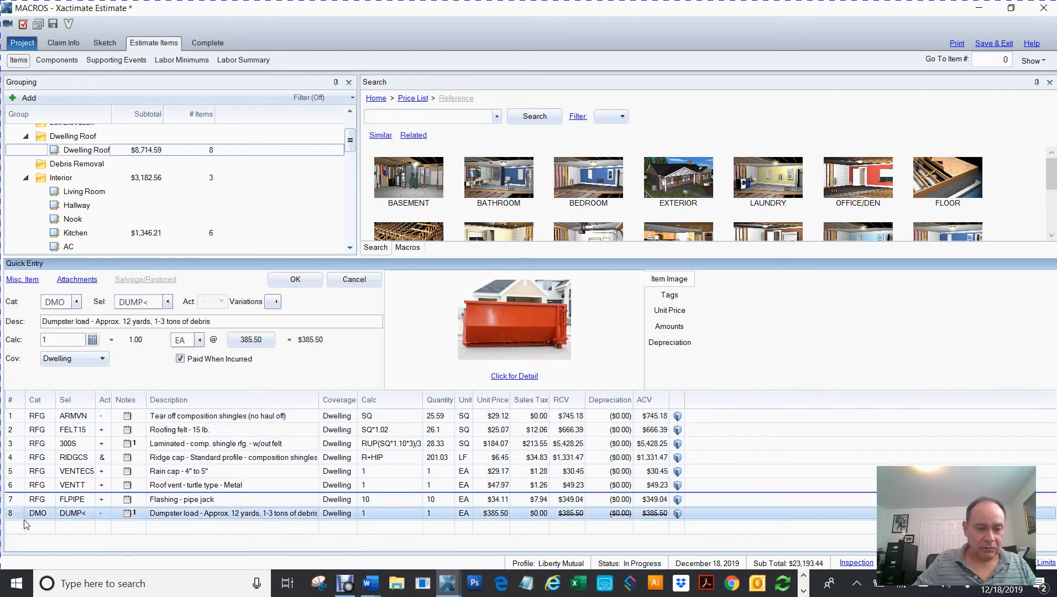
{"action": "left_click", "coordinate": [13, 418]}
{"action": "left_click_drag", "start_coordinate": [12, 418], "coordinate": [15, 517]}
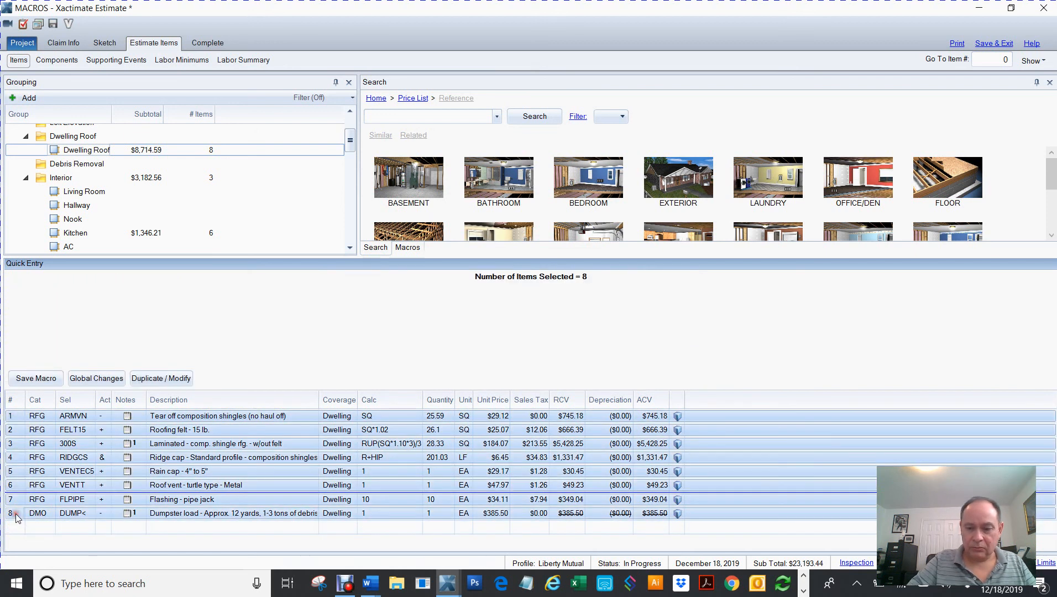
{"action": "key", "text": "Delete"}
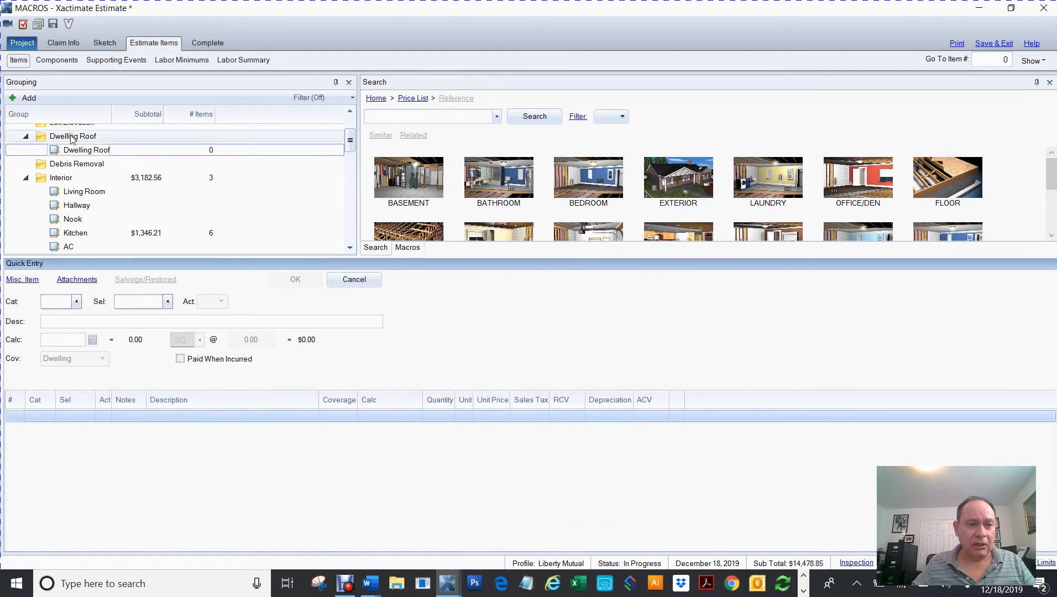
- Run the 30YEARDALLAS macro on the empty Dwelling Roof group
{"action": "left_click", "coordinate": [53, 149]}
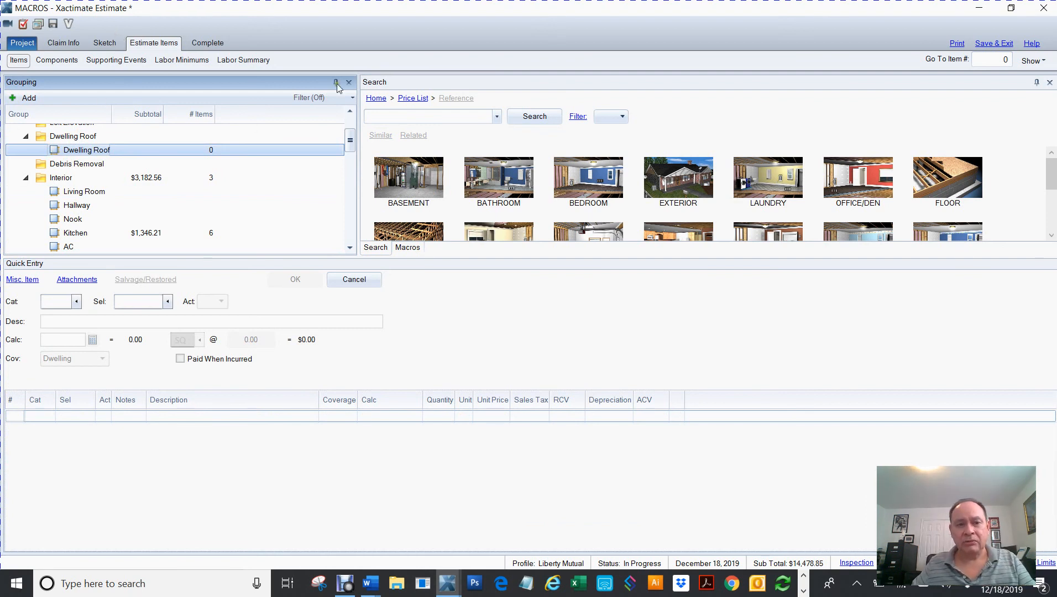
{"action": "left_click", "coordinate": [412, 247]}
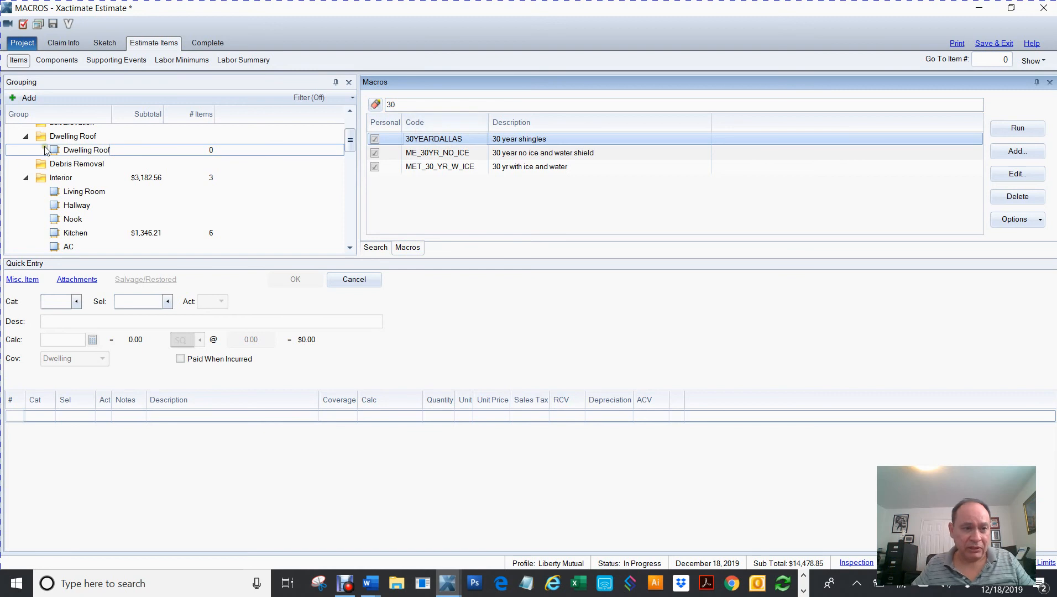
{"action": "left_click", "coordinate": [1013, 128]}
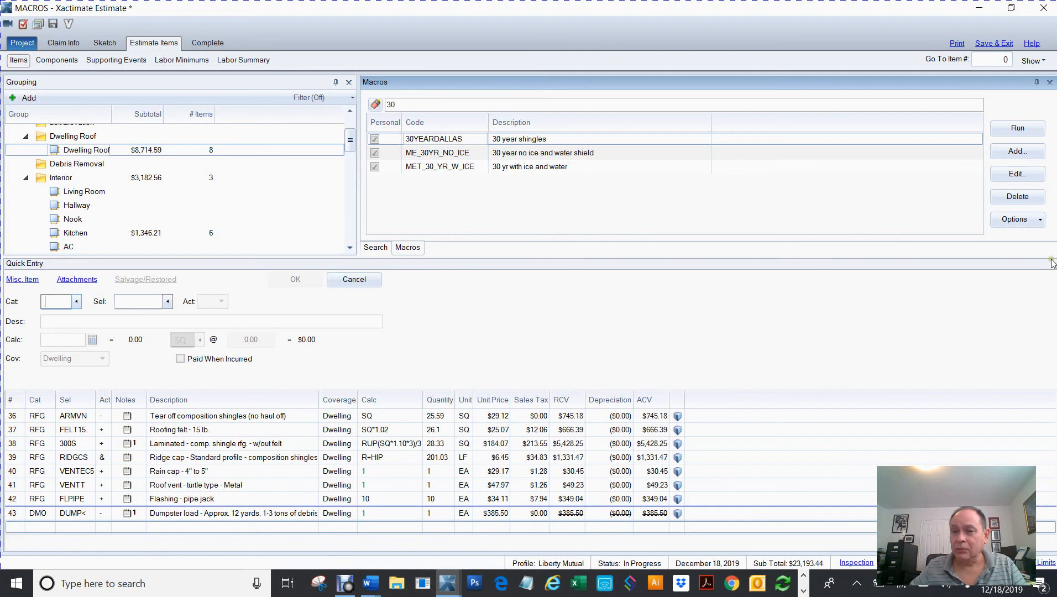
- Set up a data transfer for the 30YEARDALLAS macro with the Folder transfer type and the Send action
{"action": "left_click", "coordinate": [1022, 223]}
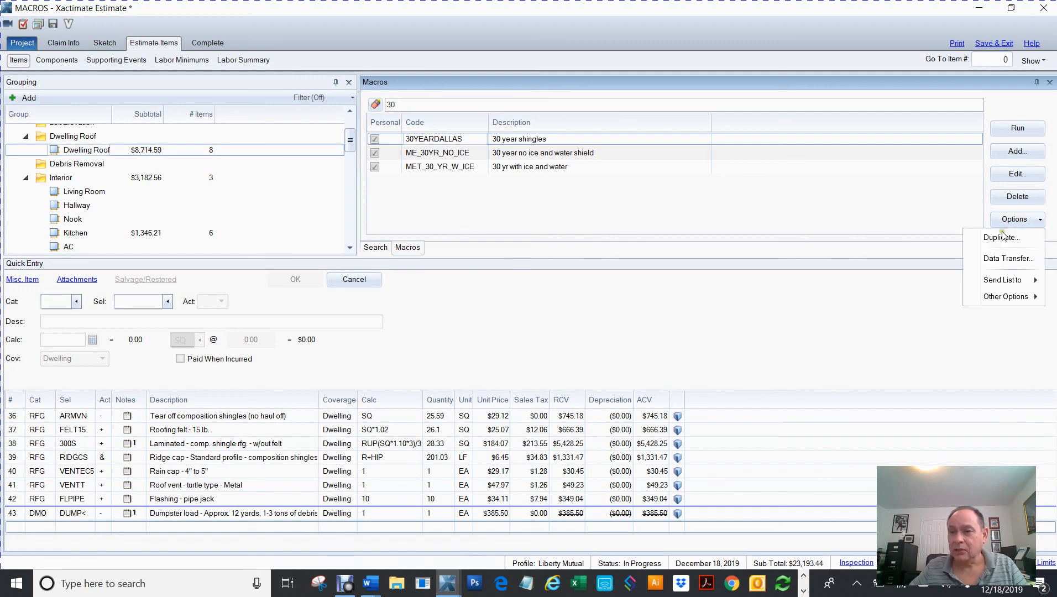
{"action": "left_click", "coordinate": [993, 260]}
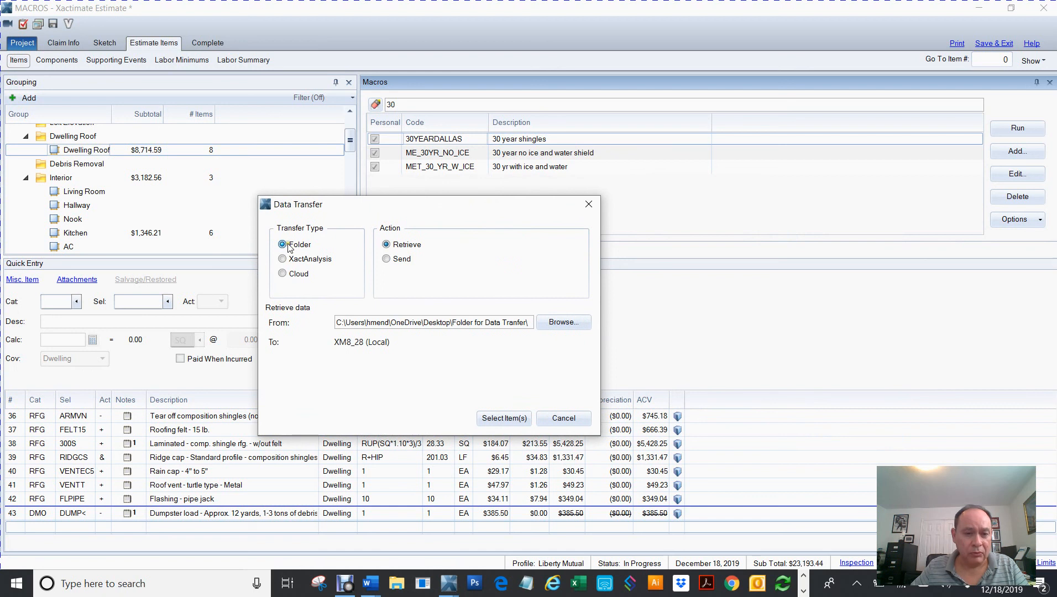
{"action": "left_click", "coordinate": [392, 259]}
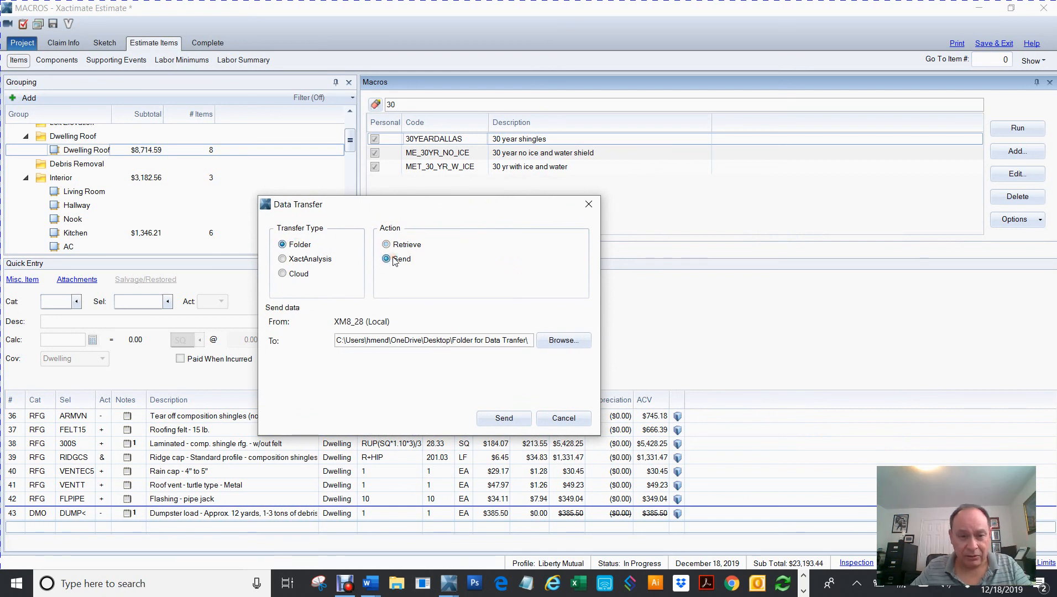
- Browse for the transfer's destination and create a new folder named Macro on the Desktop
{"action": "left_click", "coordinate": [564, 340]}
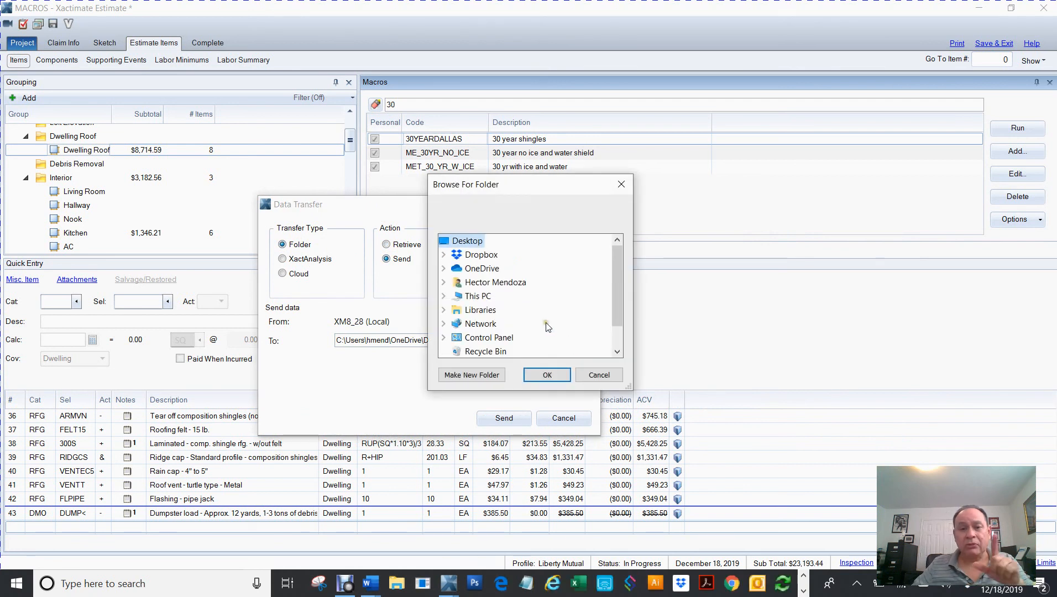
{"action": "scroll", "coordinate": [618, 314], "scroll_direction": "down", "scroll_amount": 2}
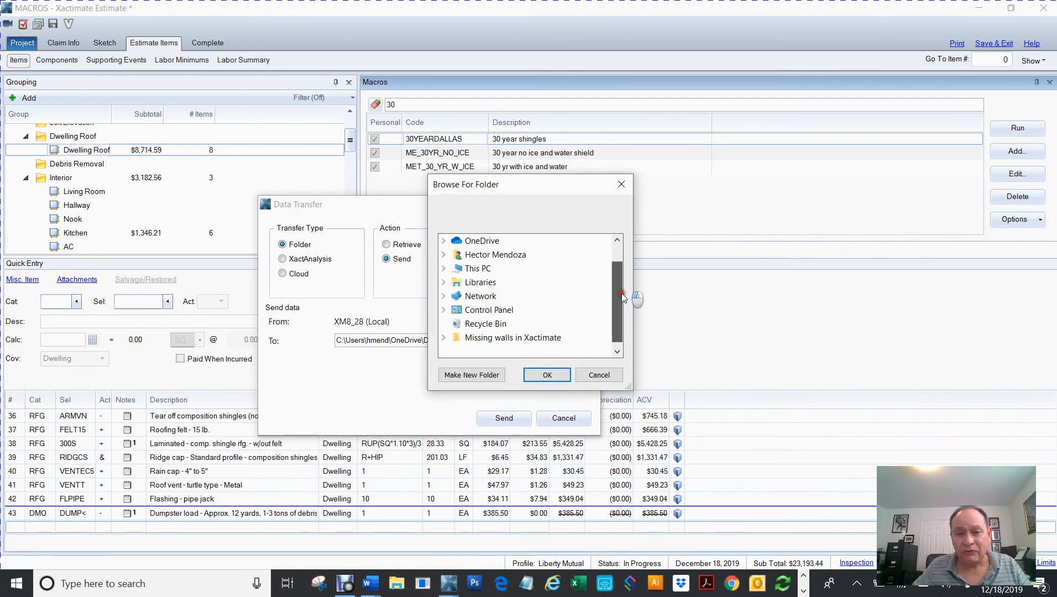
{"action": "left_click_drag", "start_coordinate": [619, 314], "coordinate": [620, 264]}
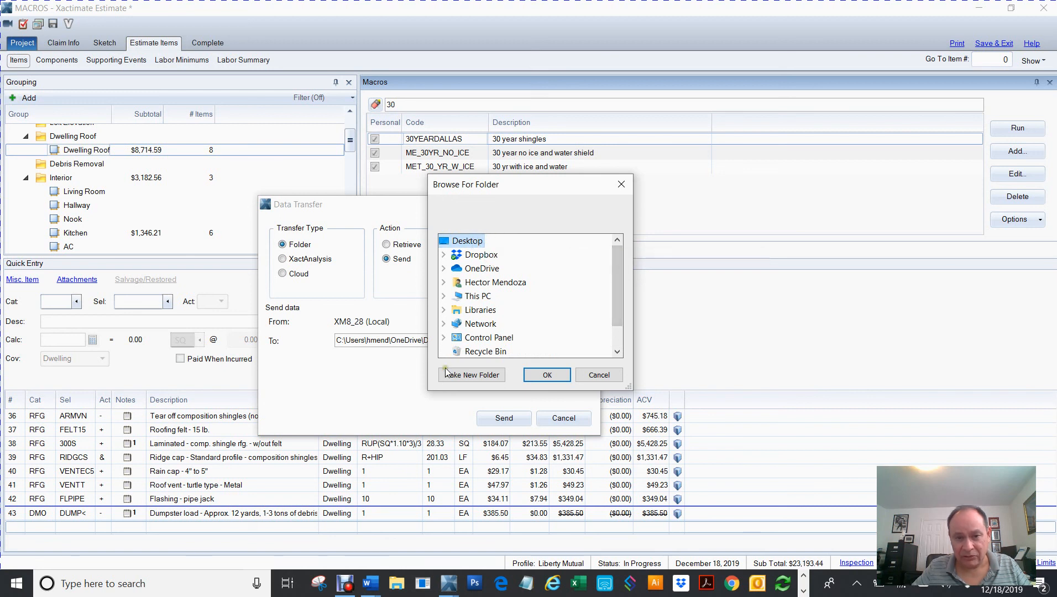
{"action": "left_click", "coordinate": [465, 377]}
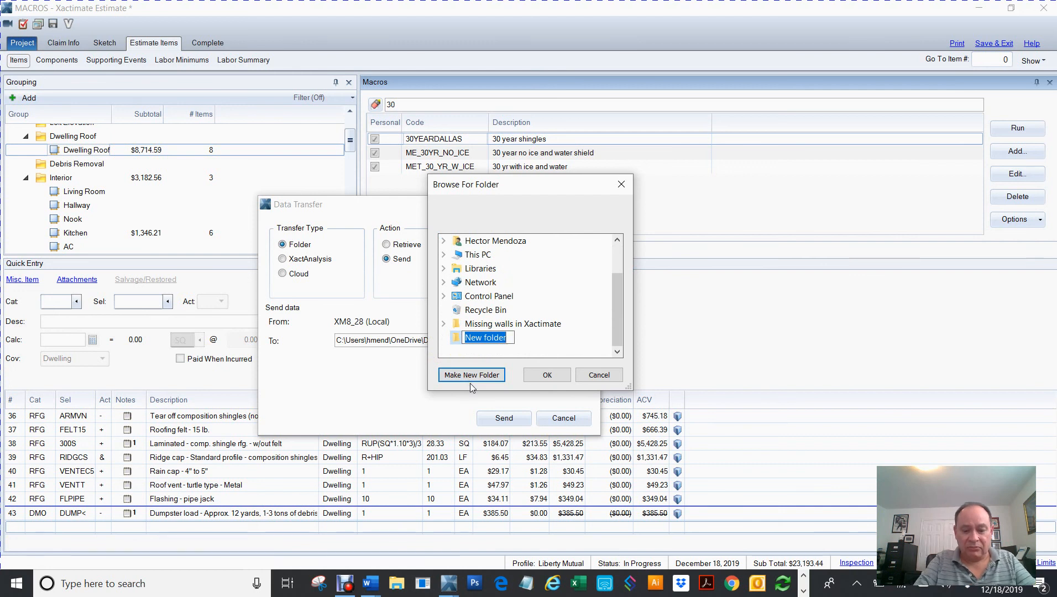
{"action": "type", "text": "mAC"}
{"action": "key", "text": "BackSpace"}
{"action": "key", "text": "BackSpace"}
{"action": "key", "text": "BackSpace"}
{"action": "type", "text": "Macro"}
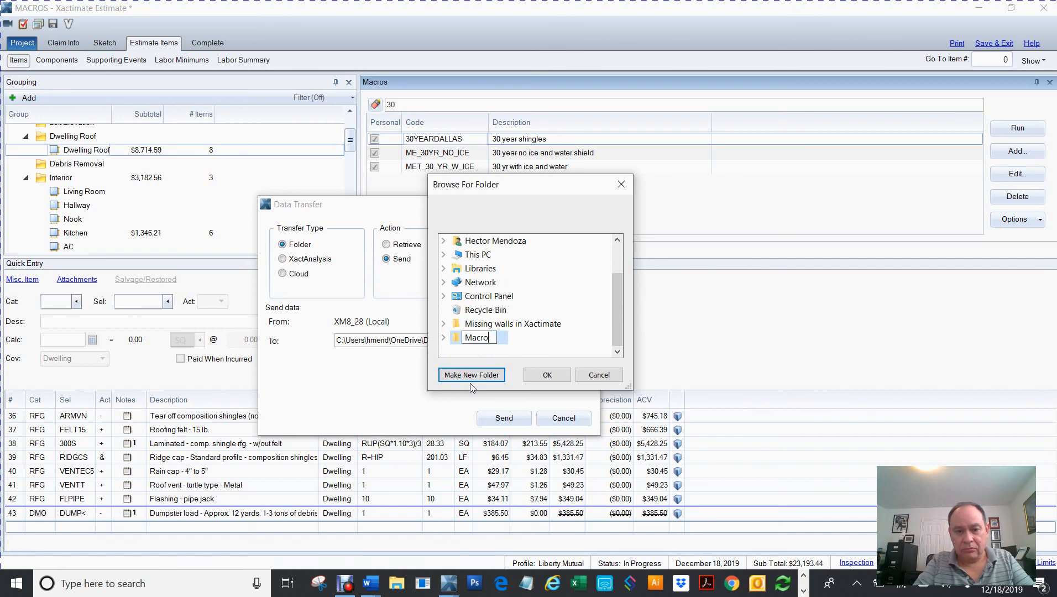
- Choose the Macro folder on the Desktop as the destination of the data transfer
{"action": "left_click", "coordinate": [477, 376]}
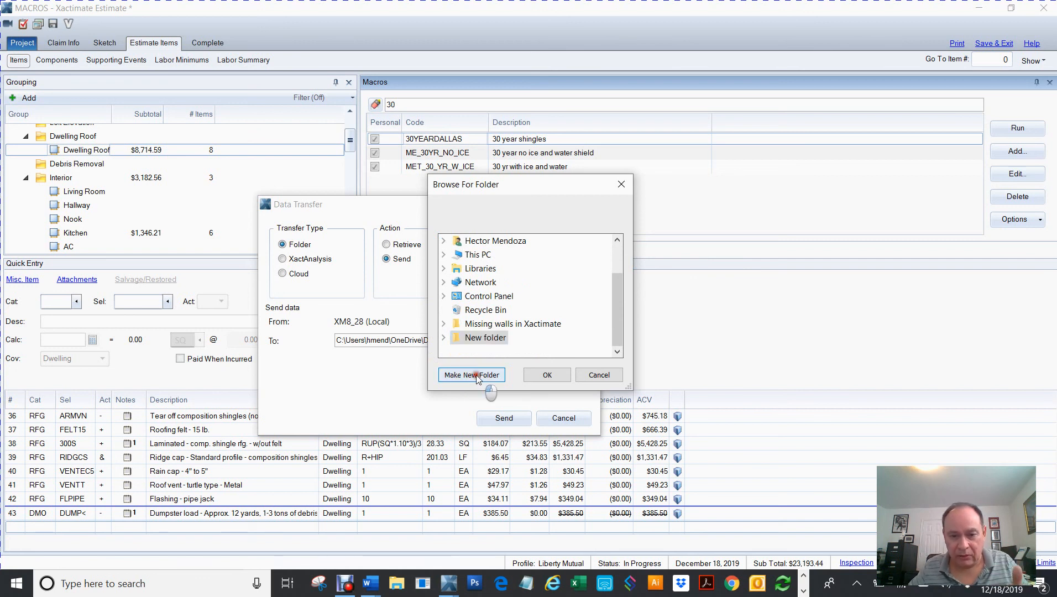
{"action": "left_click", "coordinate": [547, 376]}
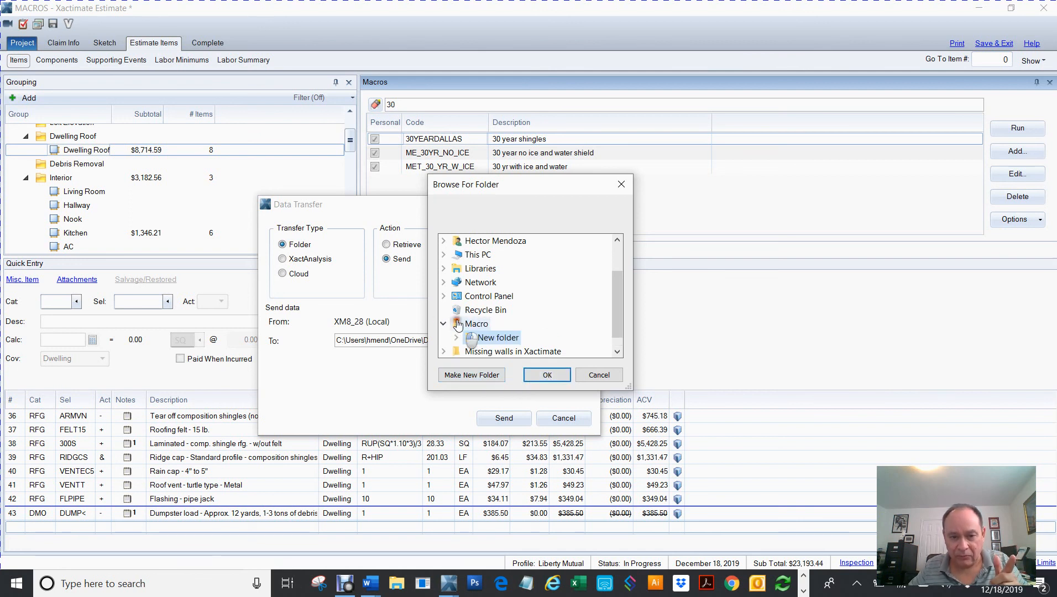
{"action": "left_click", "coordinate": [457, 326]}
{"action": "left_click", "coordinate": [546, 376]}
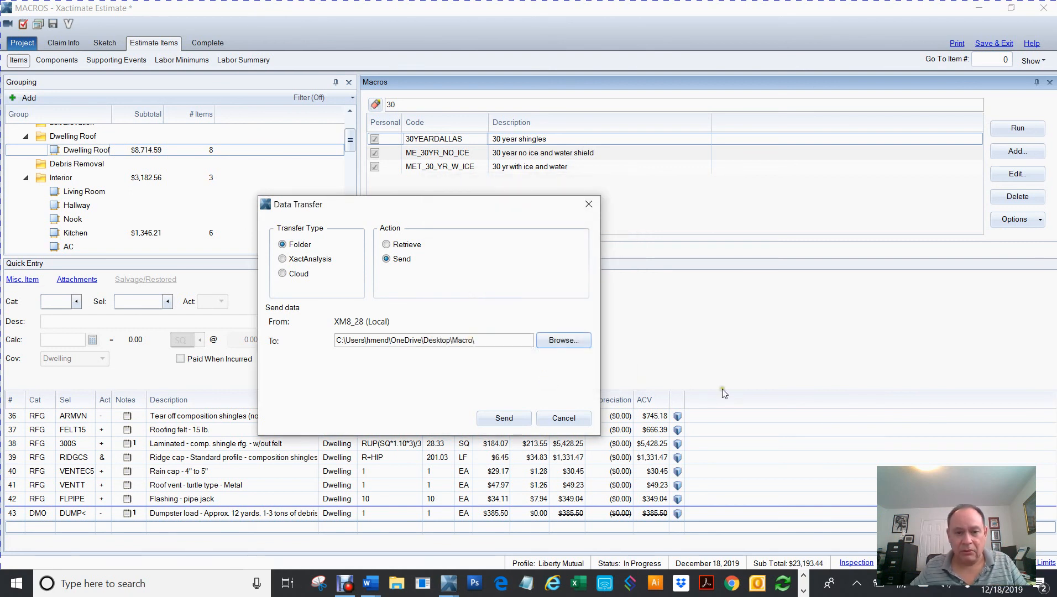
- Send the 30YEARDALLAS macro to the Macro folder and close the transfer results
{"action": "left_click", "coordinate": [504, 419]}
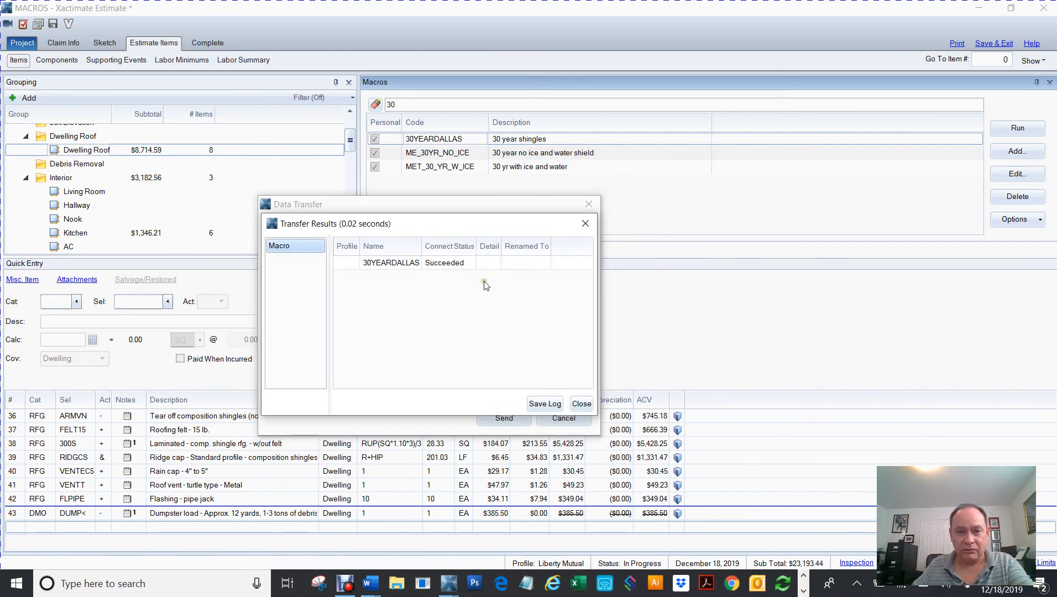
{"action": "left_click", "coordinate": [454, 264]}
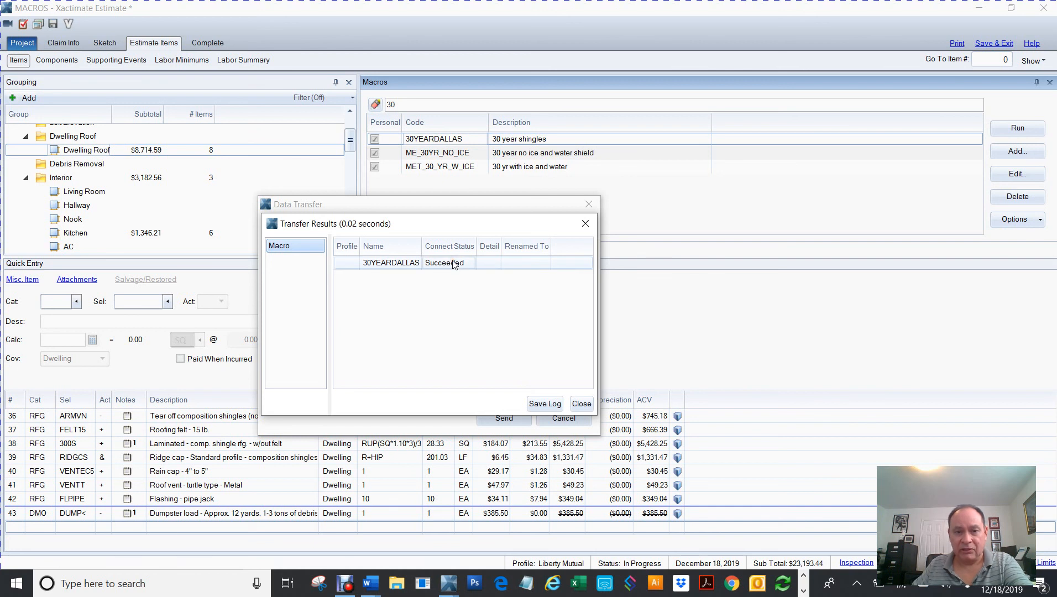
{"action": "left_click", "coordinate": [582, 404]}
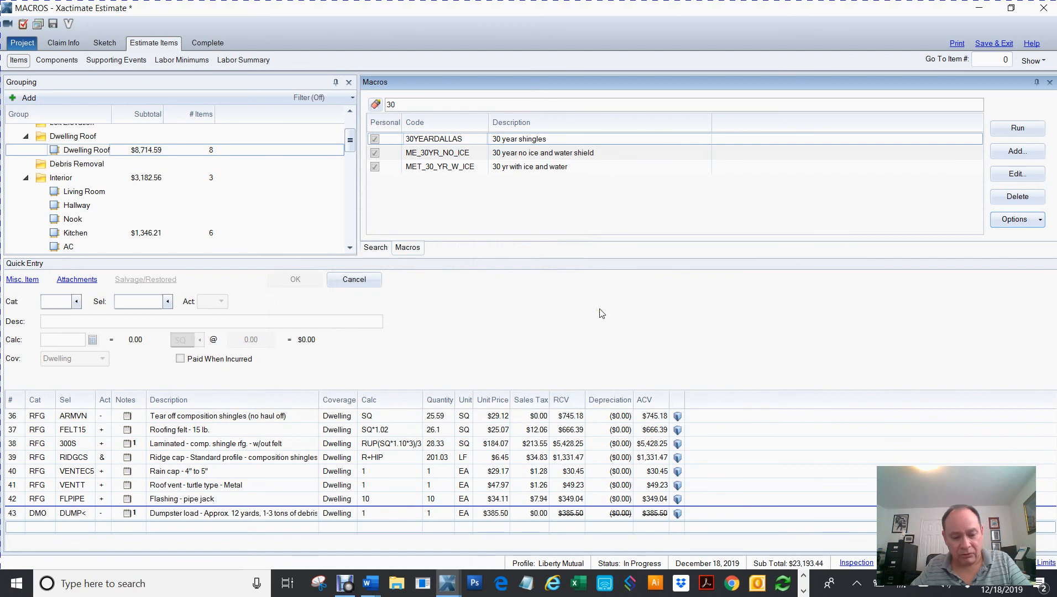
- Switch to the Windows desktop, open the Macro folder in File Explorer and examine its contents and subfolder
{"action": "key", "text": "super+d"}
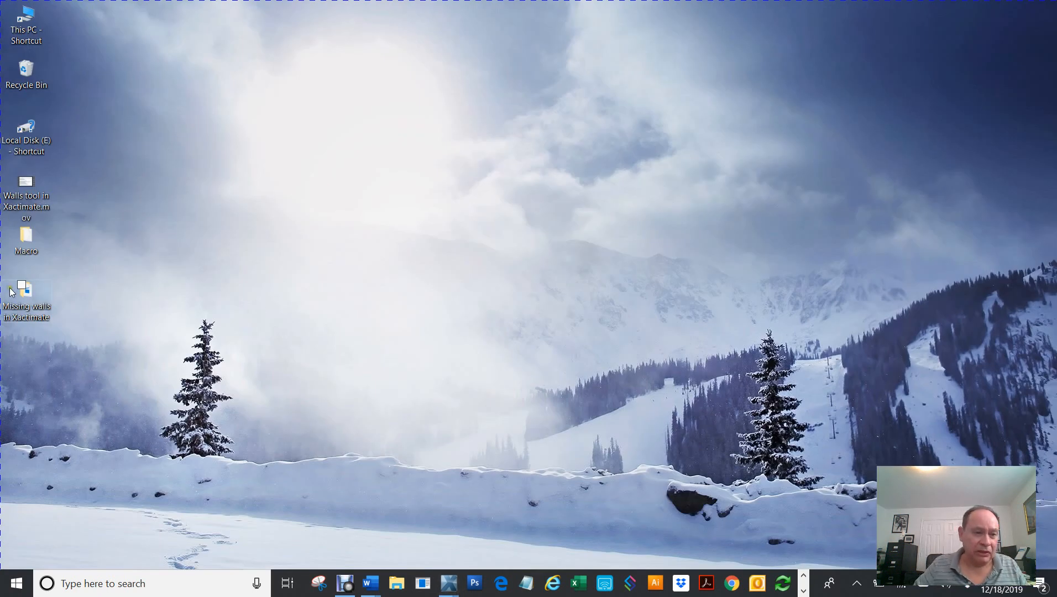
{"action": "left_click", "coordinate": [27, 292]}
{"action": "double_click", "coordinate": [27, 291]}
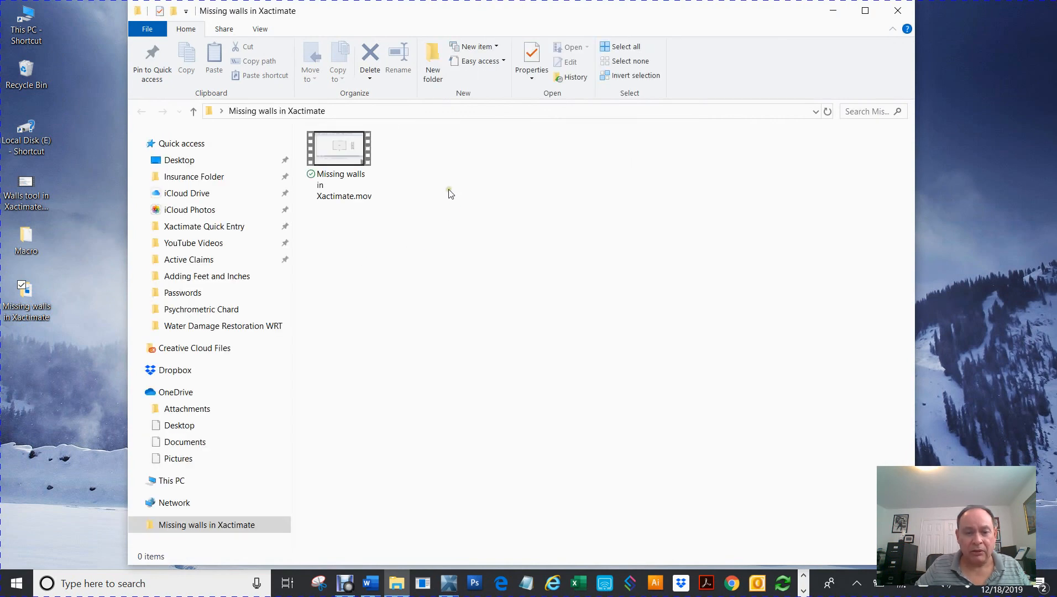
{"action": "left_click", "coordinate": [898, 11]}
{"action": "left_click", "coordinate": [30, 238]}
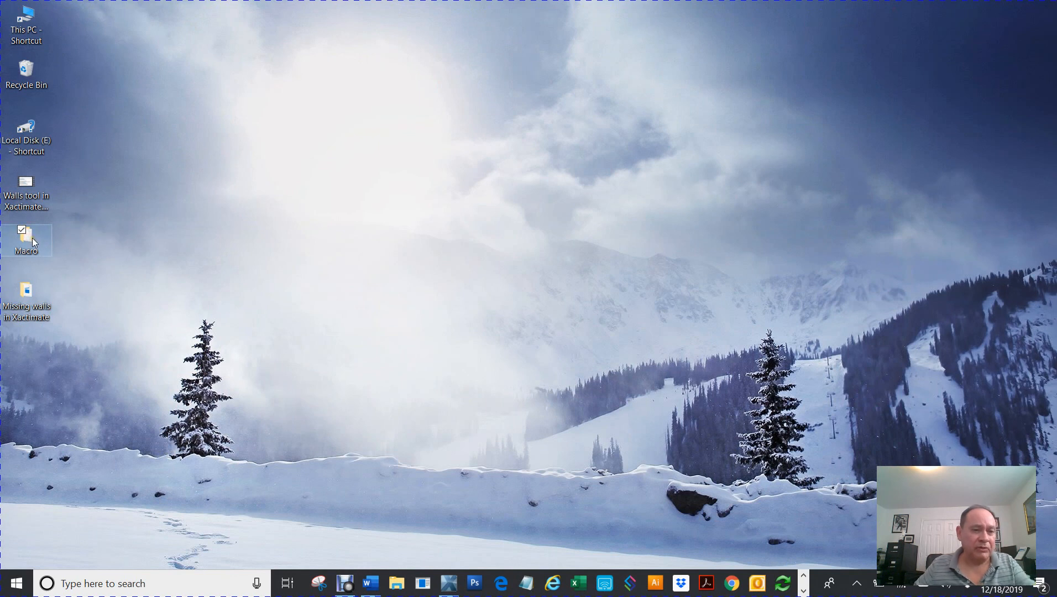
{"action": "double_click", "coordinate": [32, 238]}
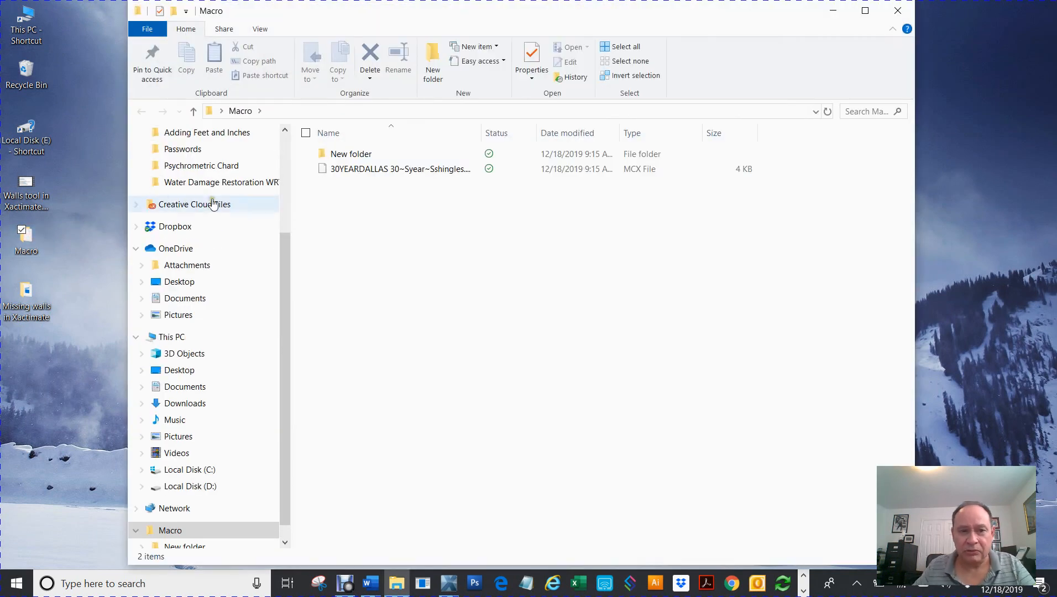
{"action": "double_click", "coordinate": [325, 155]}
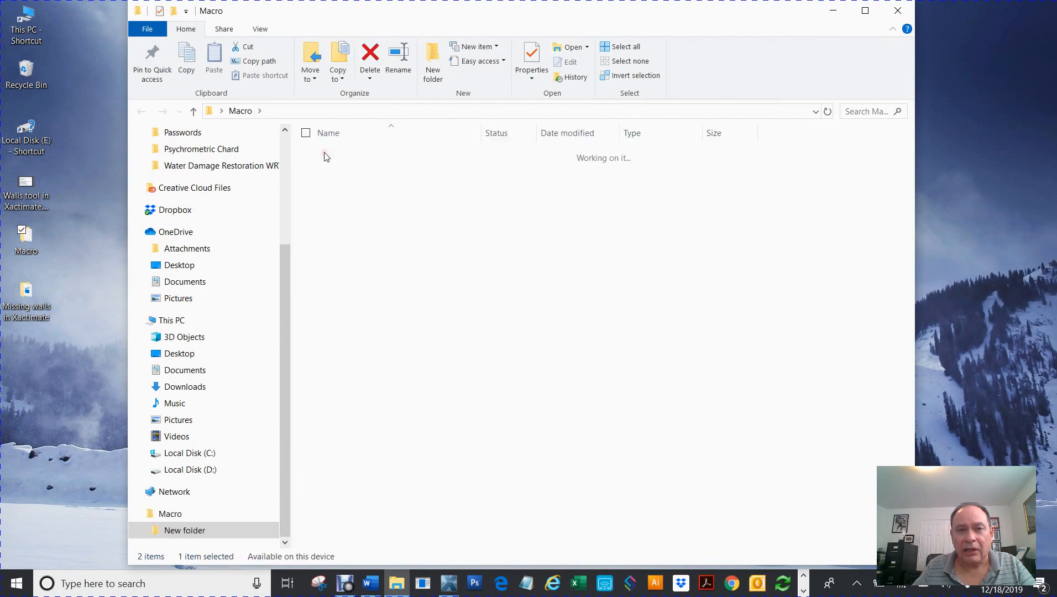
- Delete the exported 30YEARDALLAS file and the New folder subfolder from the Macro folder
{"action": "left_click", "coordinate": [193, 111]}
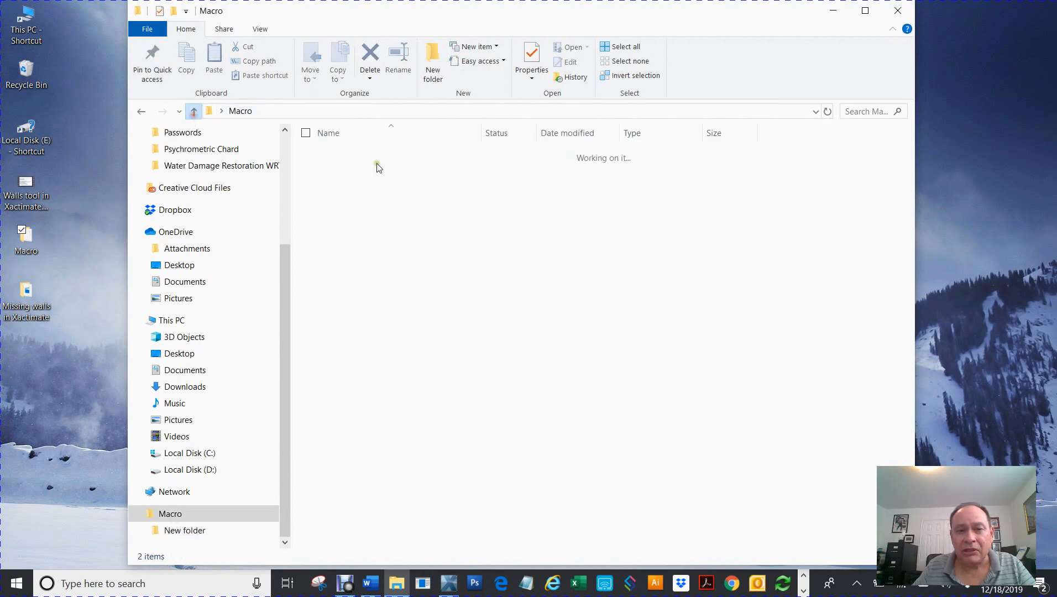
{"action": "left_click", "coordinate": [339, 170]}
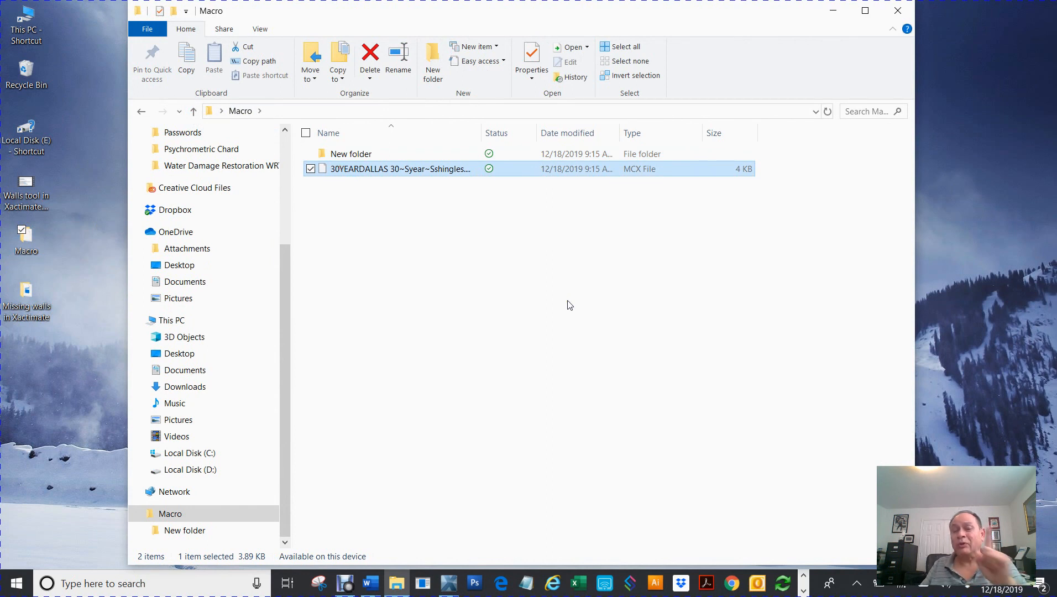
{"action": "key", "text": "Delete"}
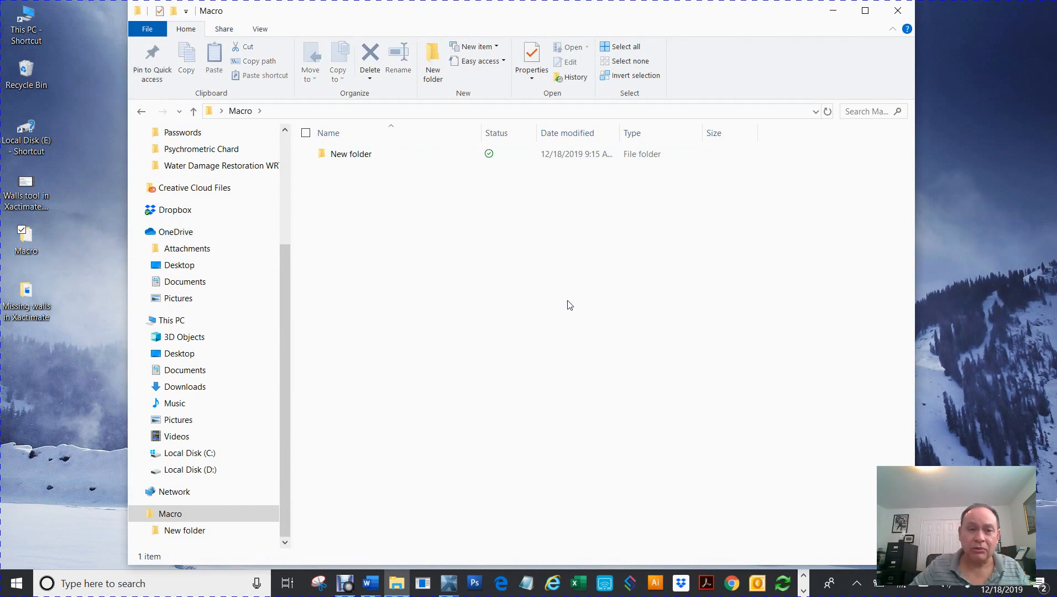
{"action": "left_click", "coordinate": [329, 157]}
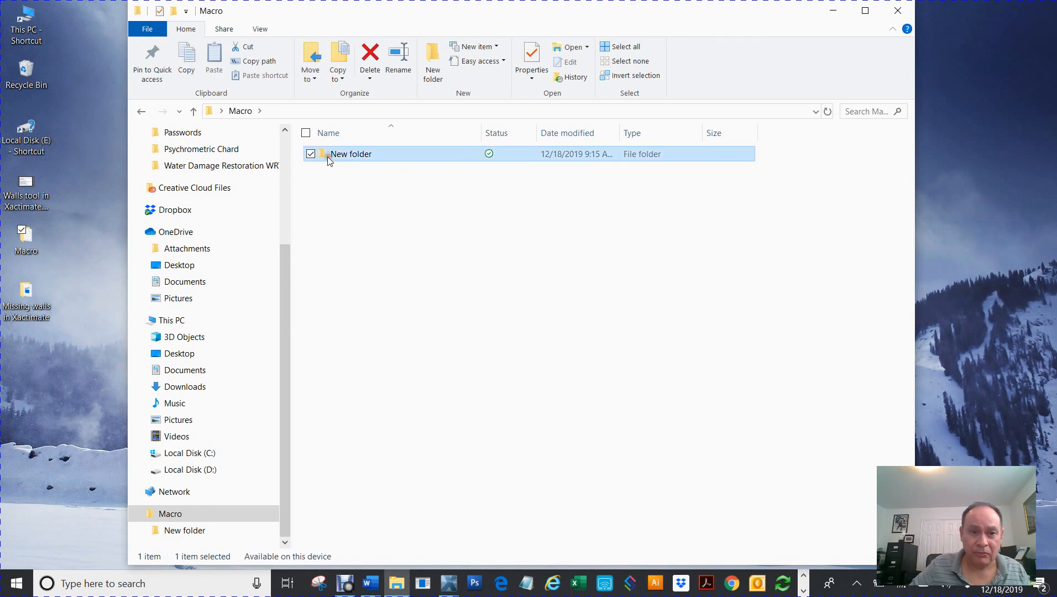
{"action": "key", "text": "Delete"}
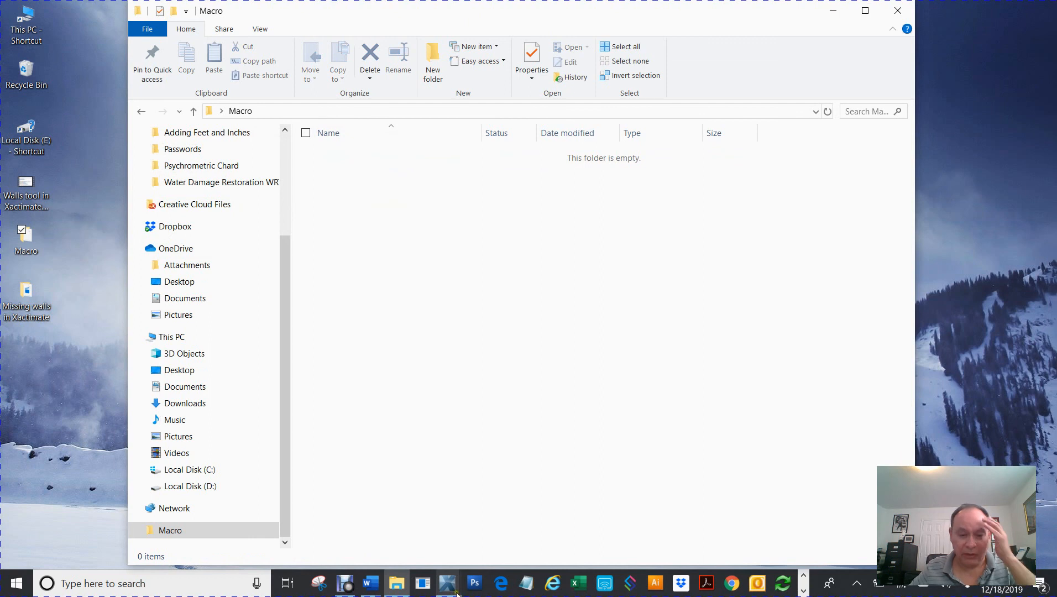
- Switch back to the MACROS estimate in Xactimate and clear the search text filtering the macro list
{"action": "mouse_move", "coordinate": [456, 591]}
{"action": "left_click", "coordinate": [484, 535]}
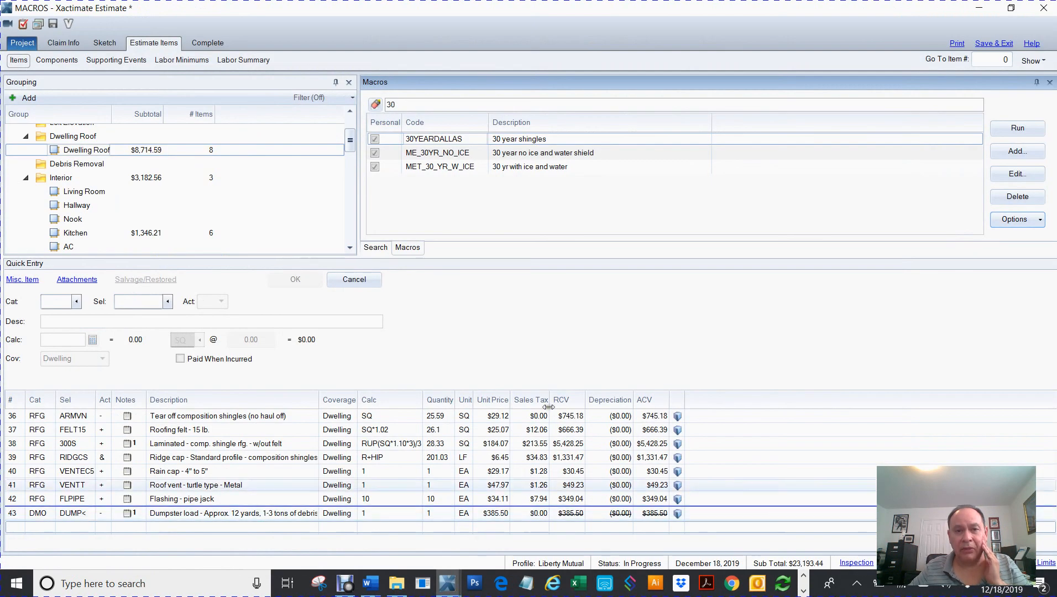
{"action": "left_click", "coordinate": [420, 107]}
{"action": "left_click_drag", "start_coordinate": [420, 108], "coordinate": [348, 109]}
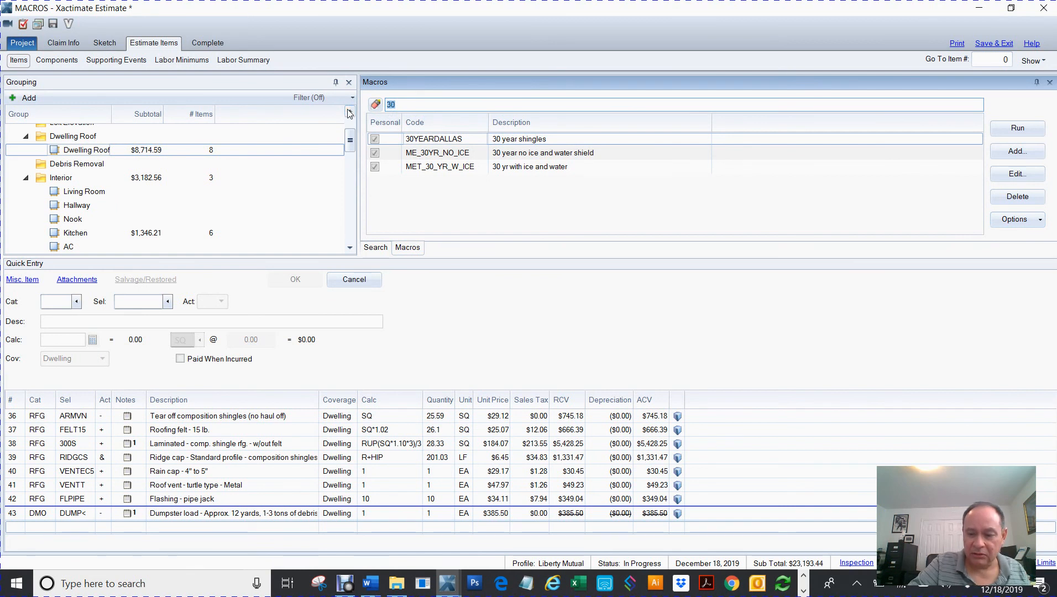
{"action": "key", "text": "BackSpace"}
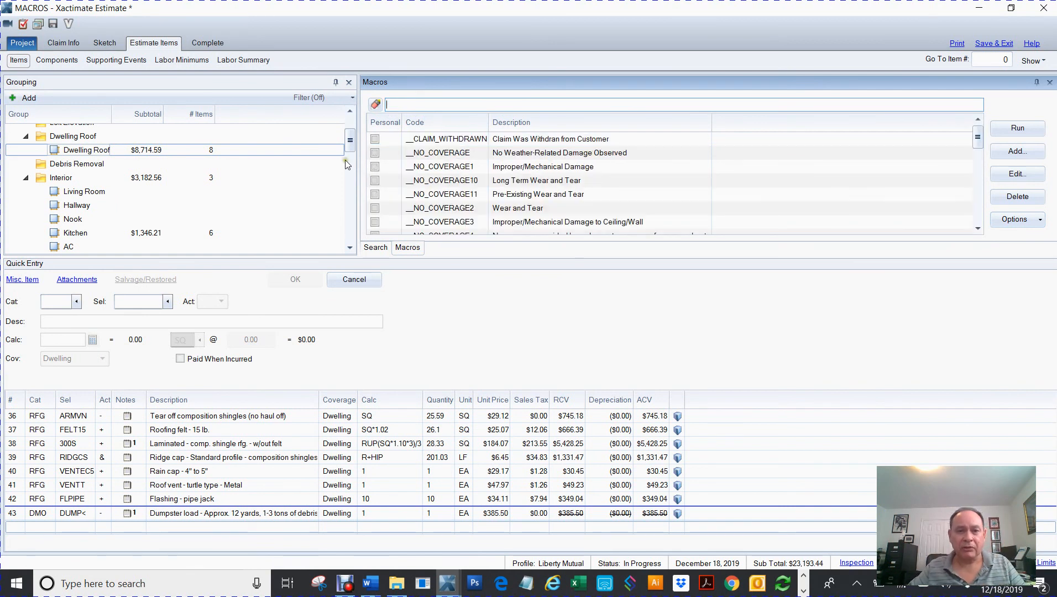
- Select all macros at once, then reselect them as a range from __CLAIM_WITHDRAWN to WOODFENCE_6
{"action": "left_click", "coordinate": [445, 139]}
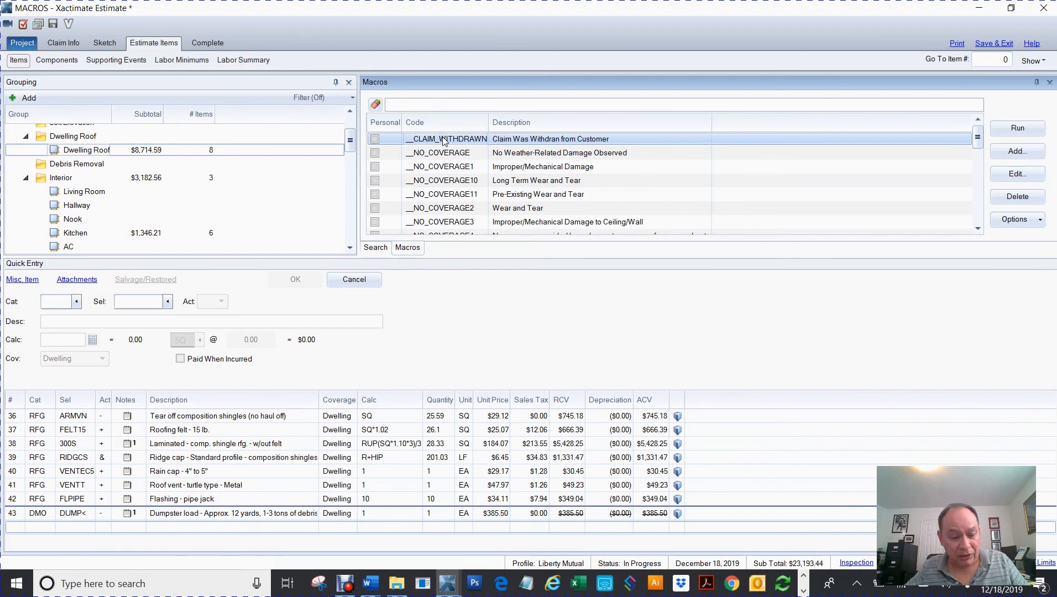
{"action": "key", "text": "ctrl+a"}
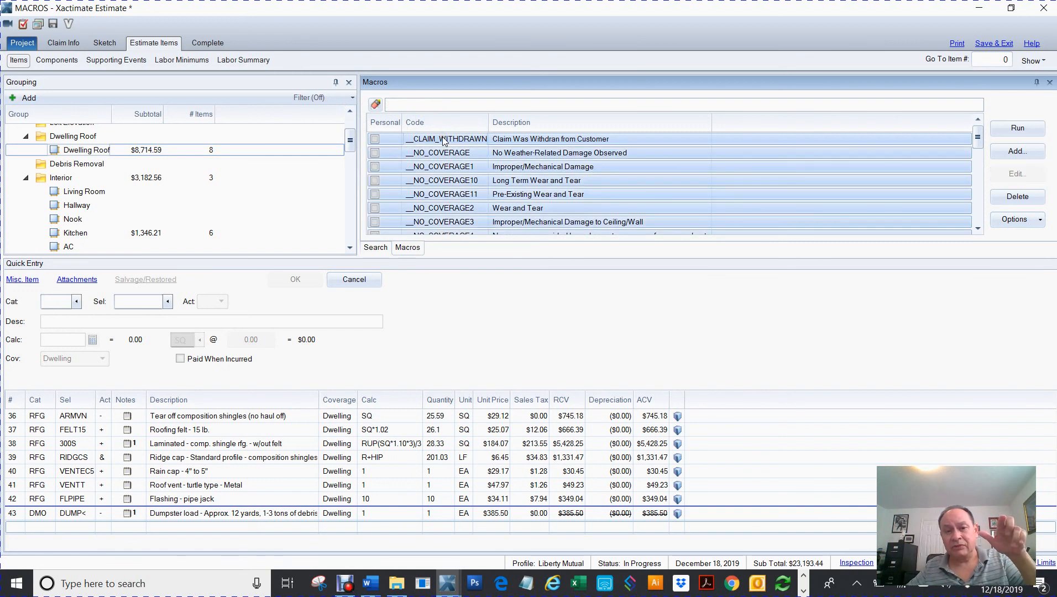
{"action": "left_click", "coordinate": [444, 140]}
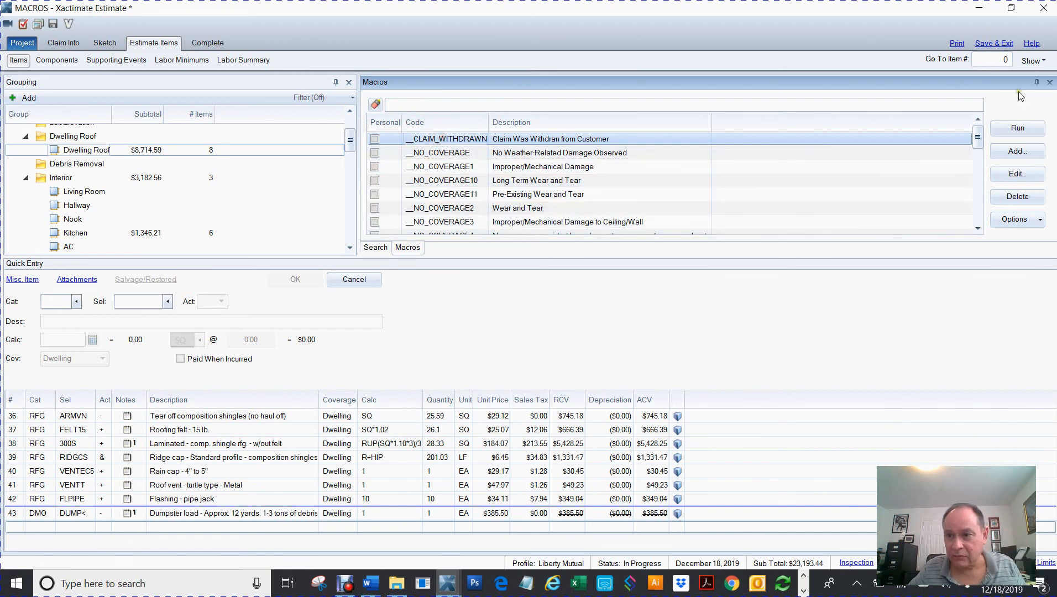
{"action": "left_click_drag", "start_coordinate": [978, 138], "coordinate": [977, 248]}
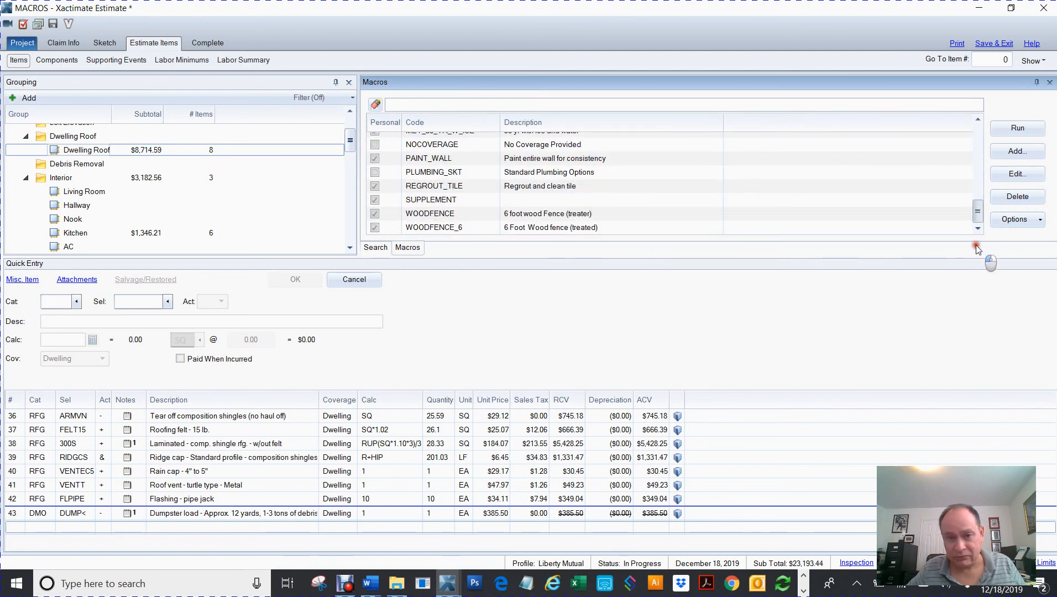
{"action": "left_click", "coordinate": [445, 228]}
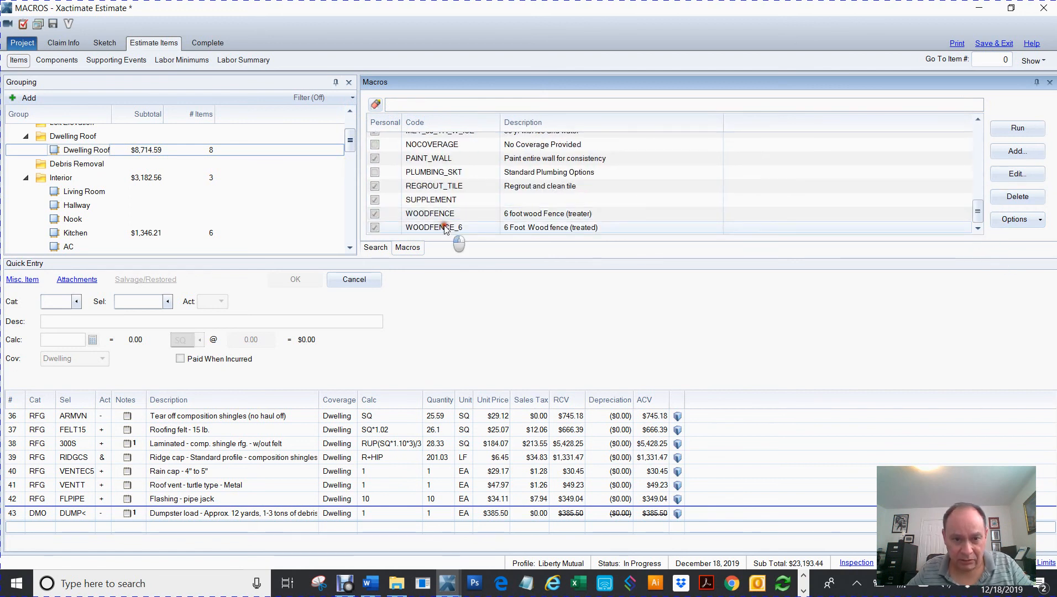
{"action": "left_click", "coordinate": [446, 228], "text": "shift"}
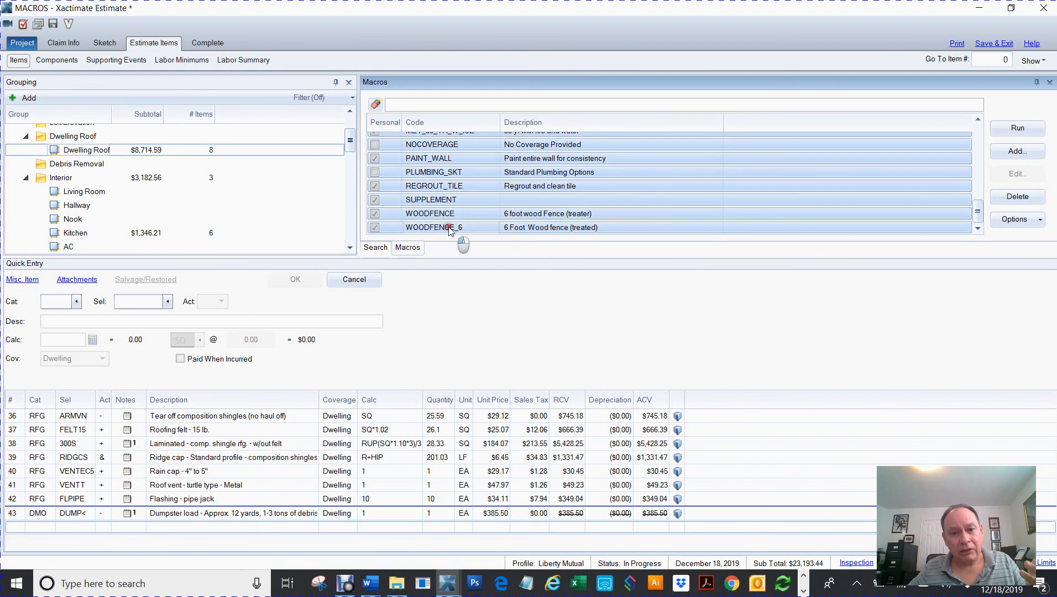
- Select only the individual macros WOODFENCE_6, SUPPLEMENT, PLUMBING_SKT, NOCOVERAGE and PAINT_WALL
{"action": "left_click", "coordinate": [449, 229]}
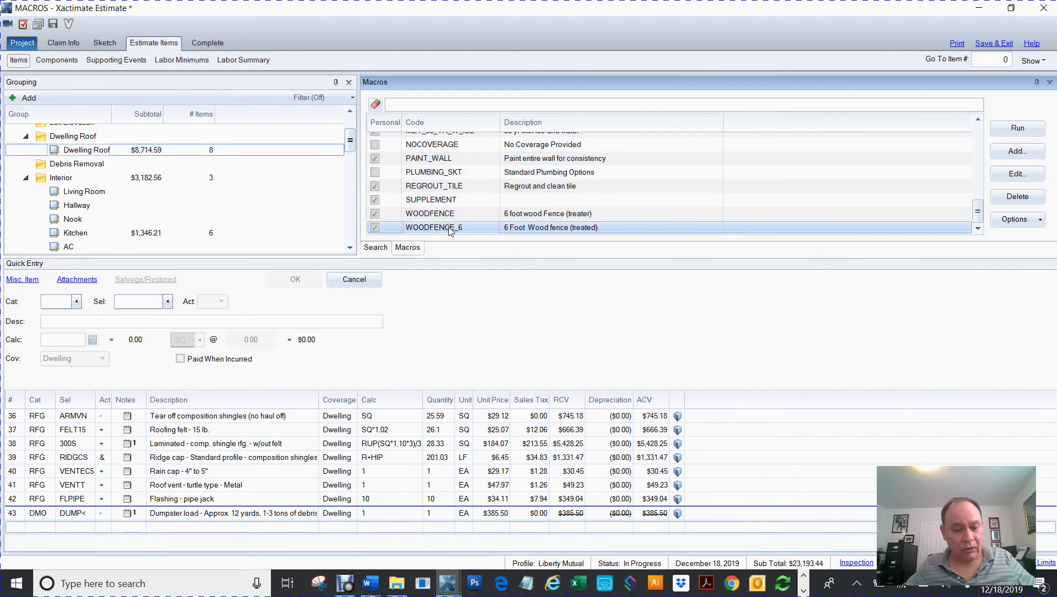
{"action": "left_click", "coordinate": [416, 199], "text": "ctrl"}
{"action": "left_click", "coordinate": [422, 173], "text": "ctrl"}
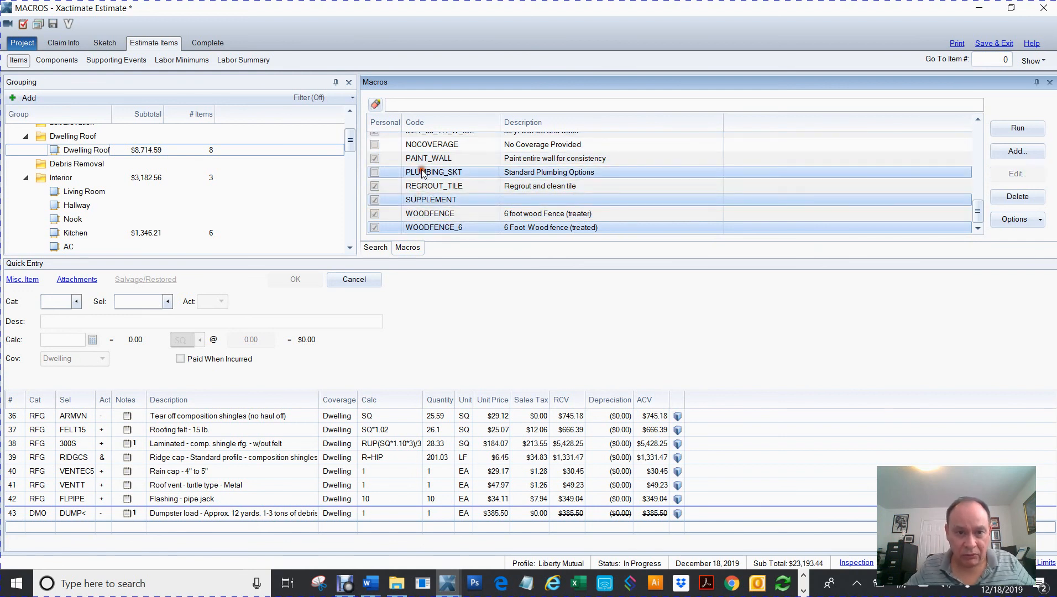
{"action": "left_click", "coordinate": [432, 144], "text": "ctrl"}
{"action": "left_click", "coordinate": [427, 159], "text": "ctrl"}
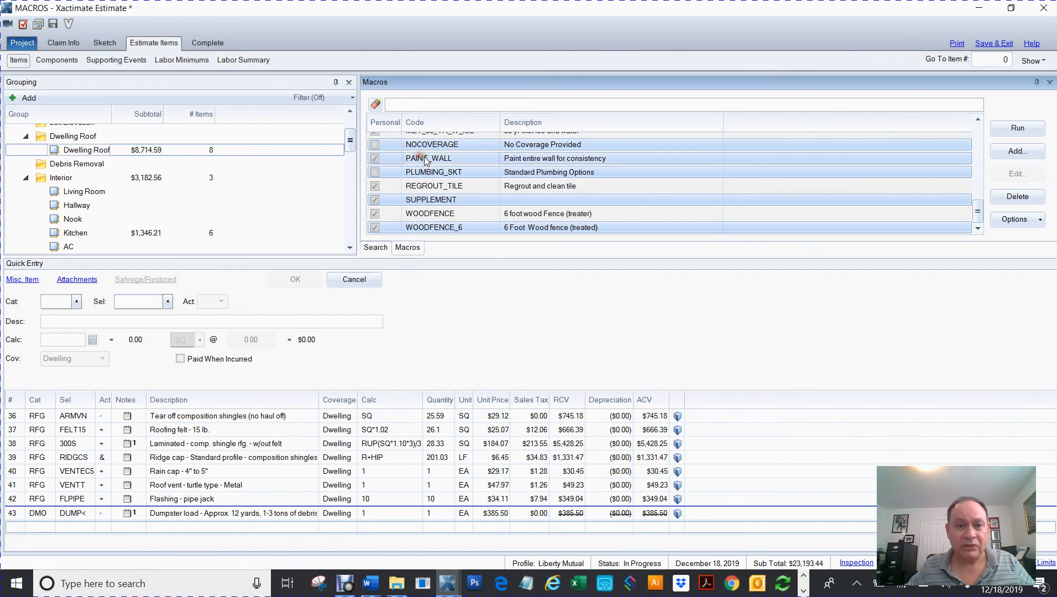
- Select all macros, send them by folder data transfer to the Macro folder on the Desktop, and close the transfer results
{"action": "key", "text": "ctrl+a"}
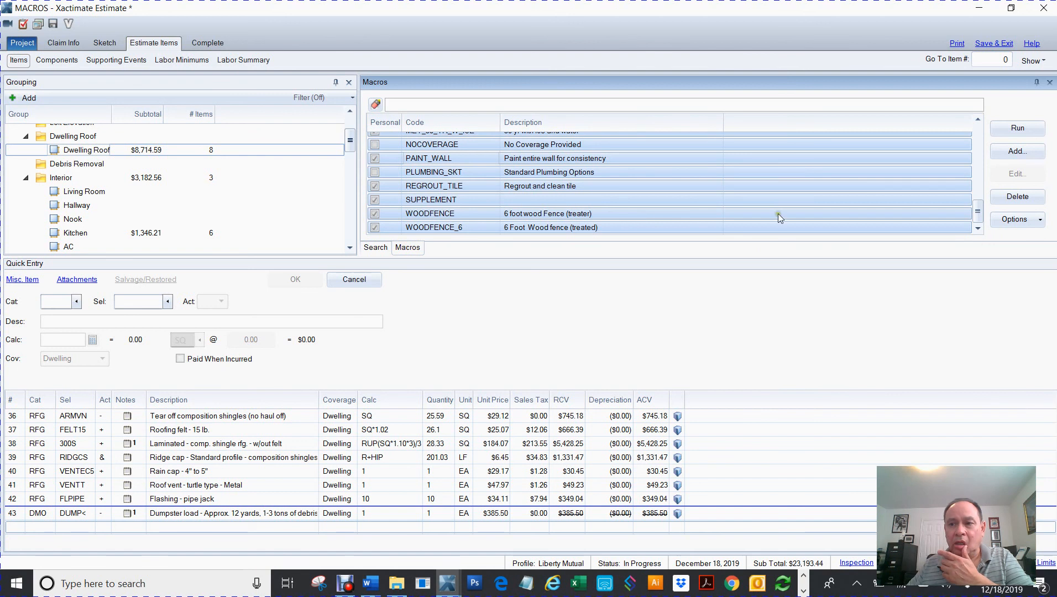
{"action": "left_click", "coordinate": [1014, 219]}
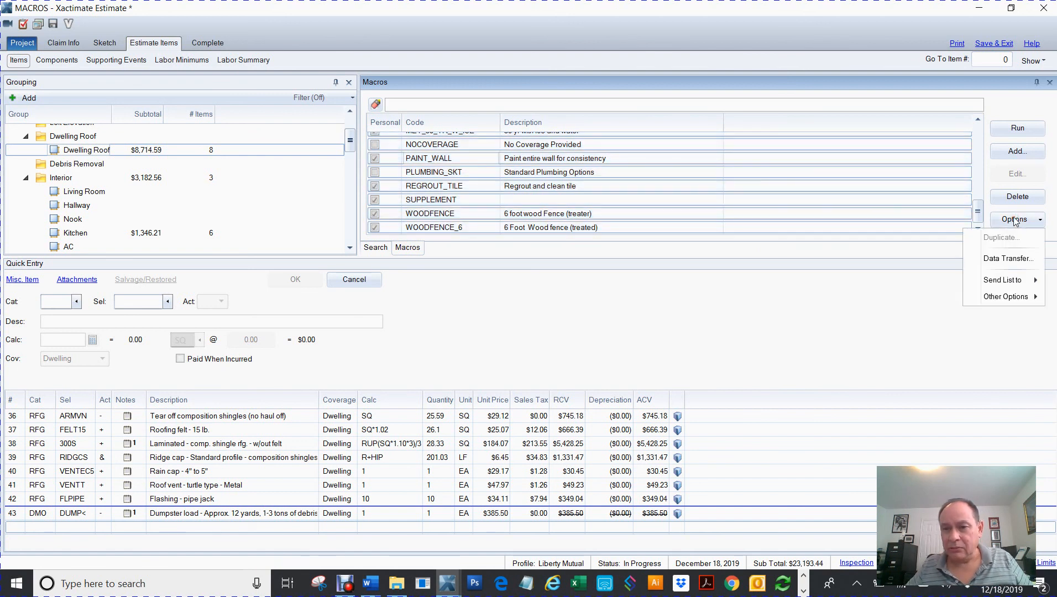
{"action": "left_click", "coordinate": [1010, 258]}
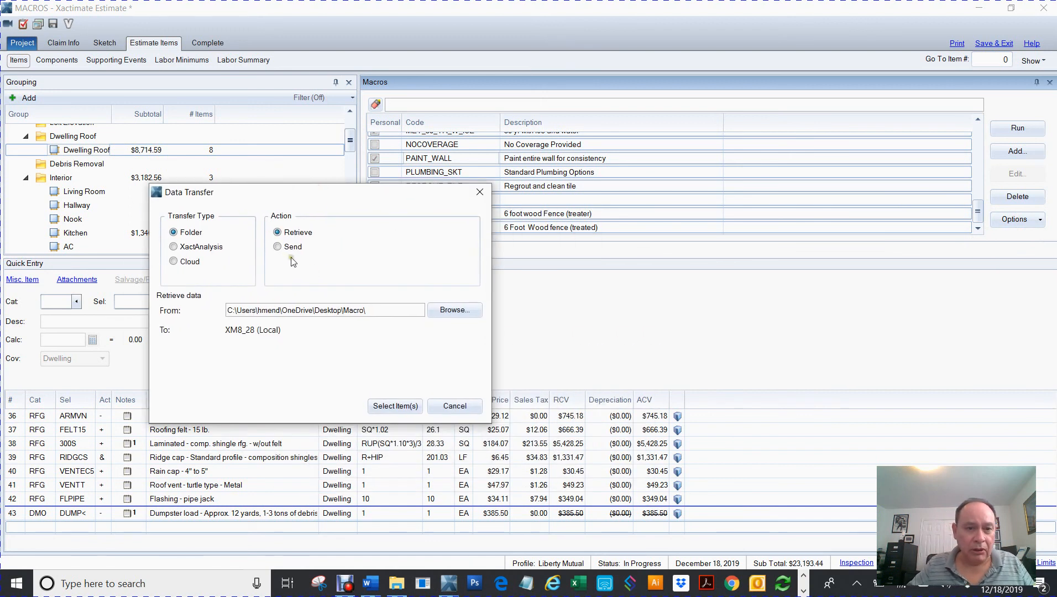
{"action": "left_click", "coordinate": [277, 246]}
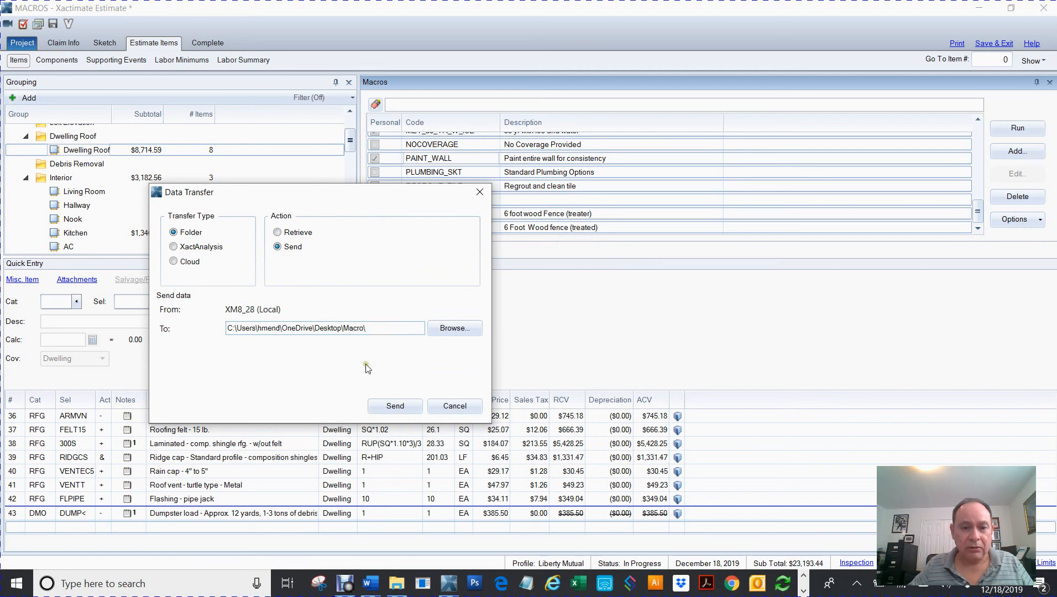
{"action": "left_click", "coordinate": [396, 407]}
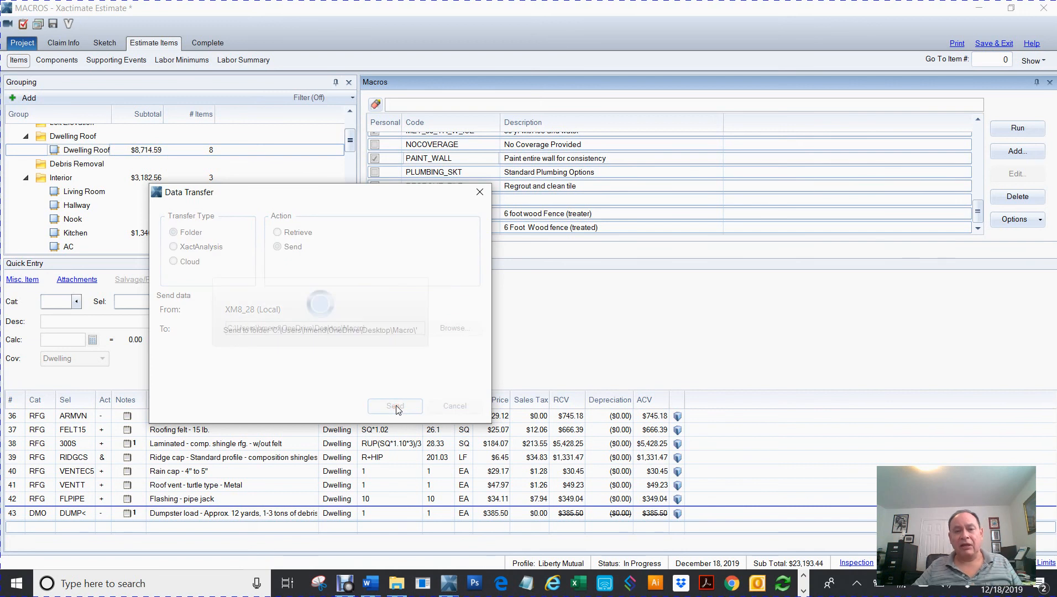
{"action": "scroll", "coordinate": [389, 287], "scroll_direction": "down", "scroll_amount": 10}
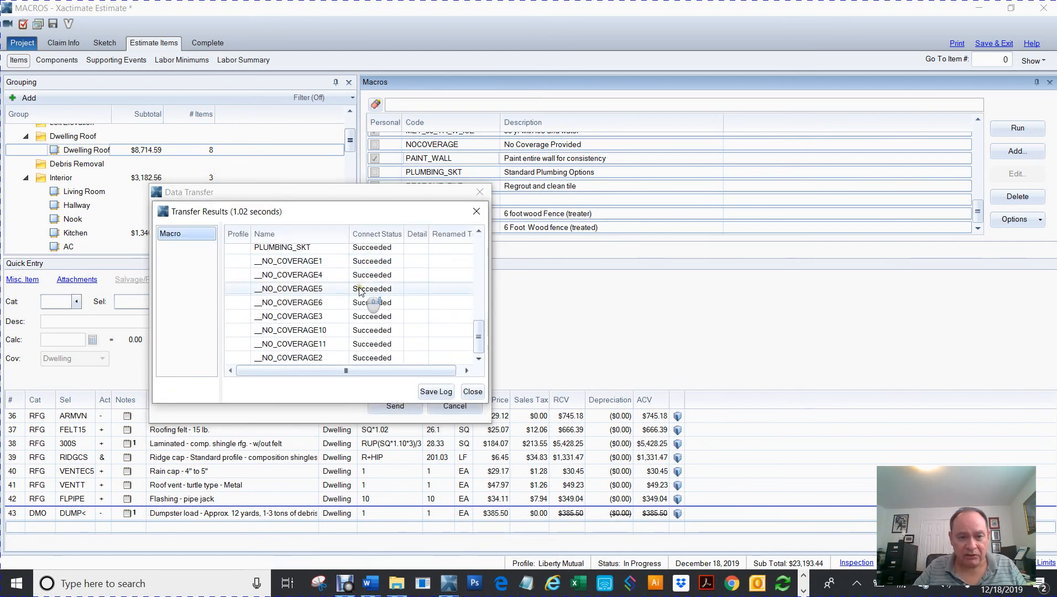
{"action": "left_click", "coordinate": [472, 392]}
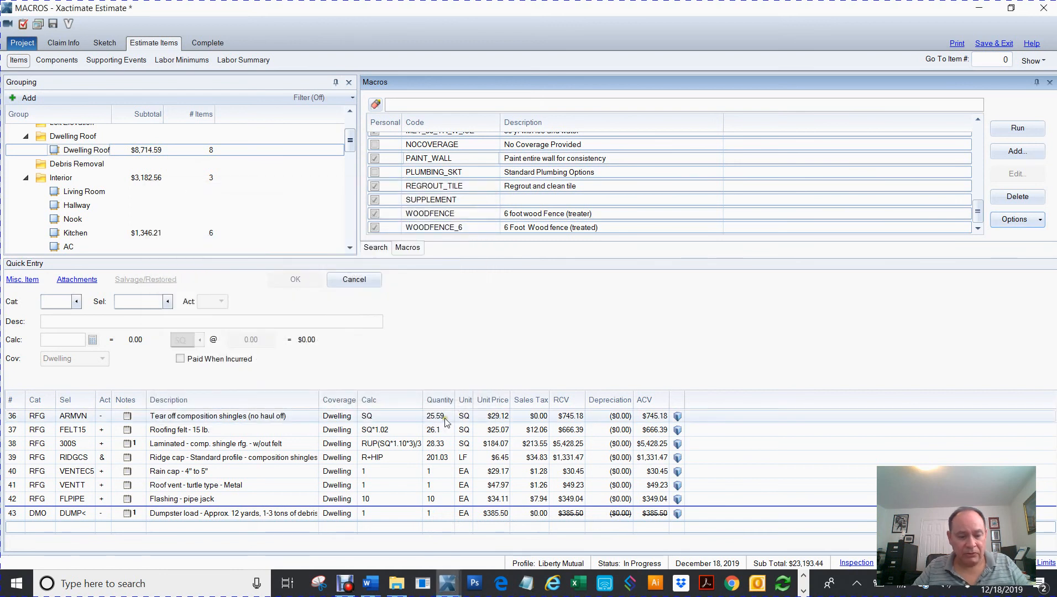
- Open the Macro folder on the Windows desktop, widen its Name column to examine the exported MCX files, and close the folder
{"action": "key", "text": "super+d"}
{"action": "double_click", "coordinate": [26, 237]}
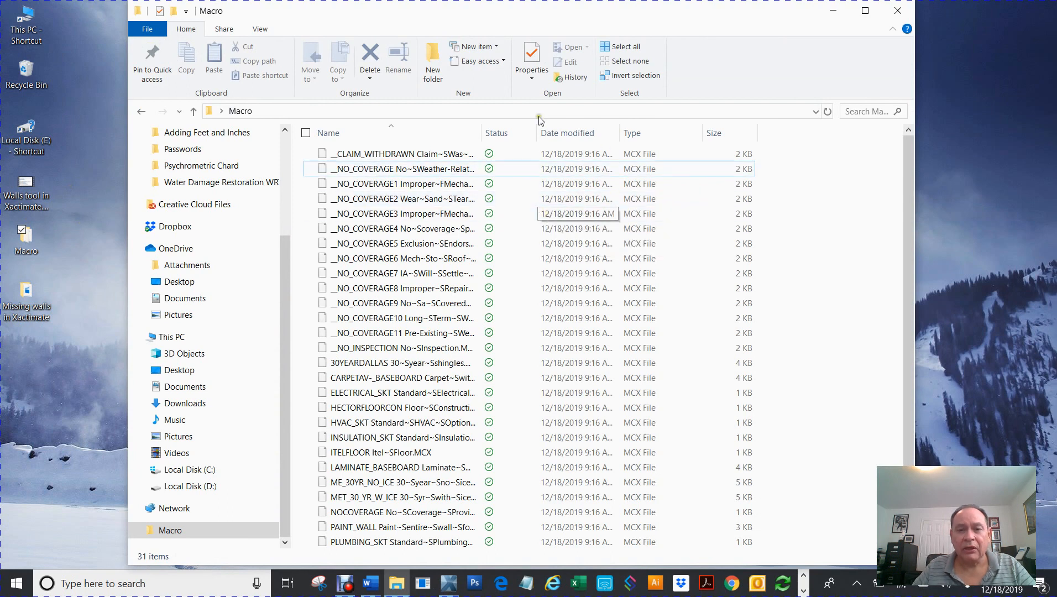
{"action": "left_click_drag", "start_coordinate": [485, 130], "coordinate": [719, 150]}
{"action": "scroll", "coordinate": [603, 322], "scroll_direction": "down", "scroll_amount": 2}
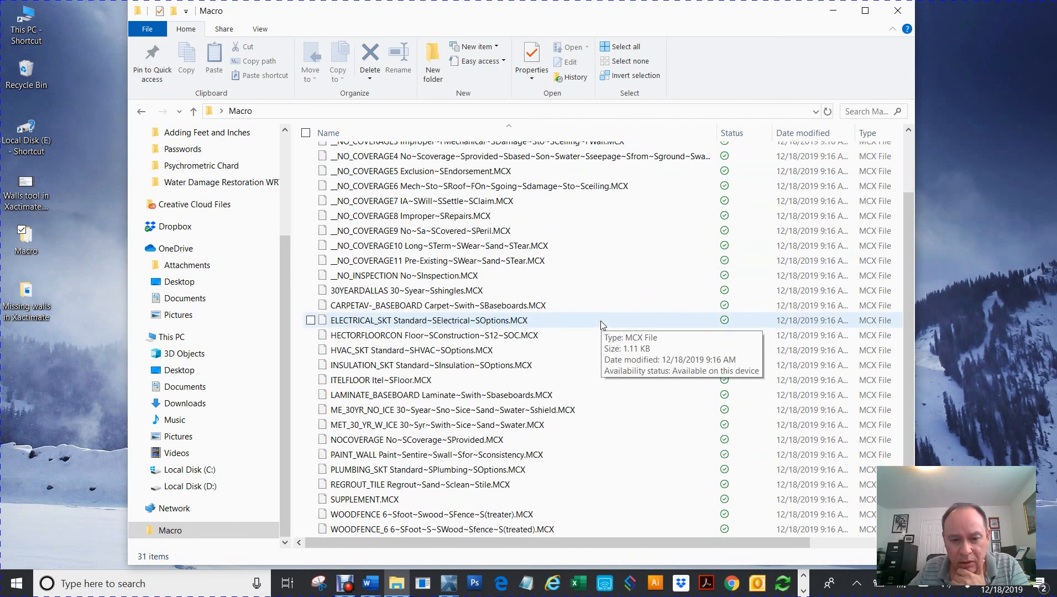
{"action": "scroll", "coordinate": [592, 348], "scroll_direction": "up", "scroll_amount": 2}
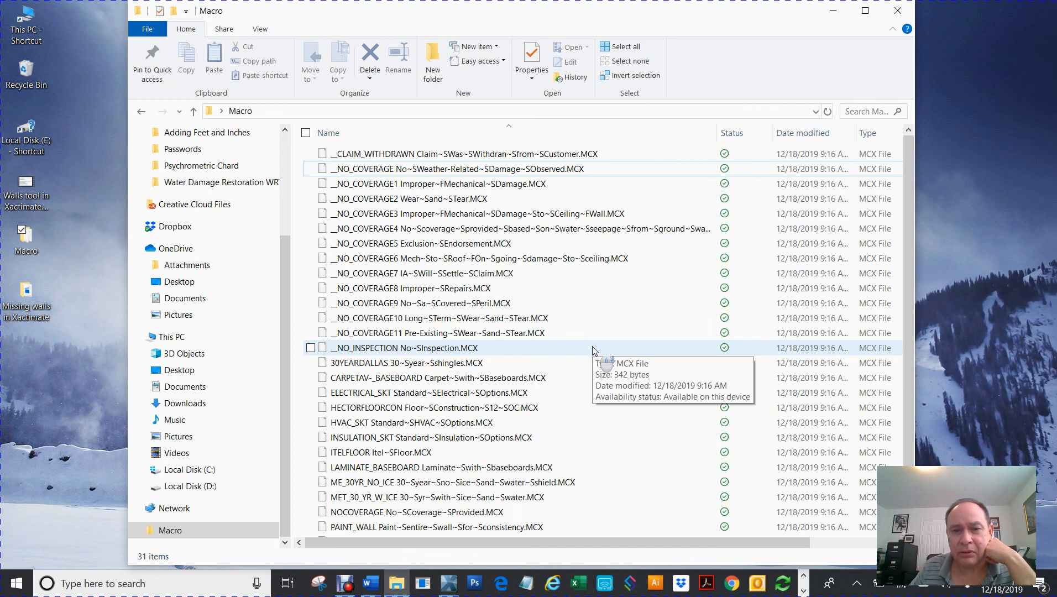
{"action": "scroll", "coordinate": [592, 346], "scroll_direction": "down", "scroll_amount": 2}
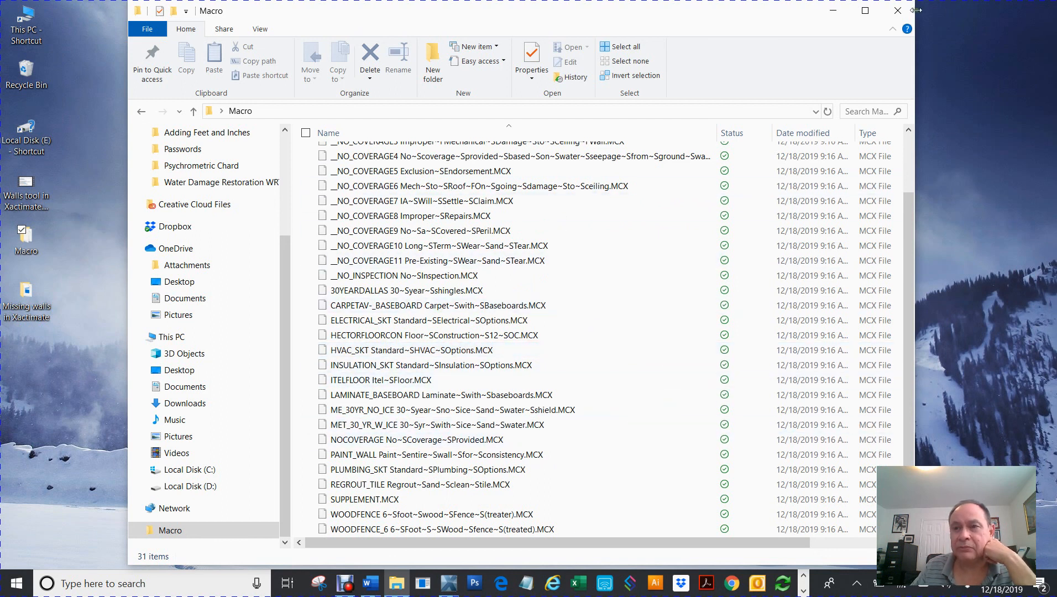
{"action": "left_click", "coordinate": [898, 10]}
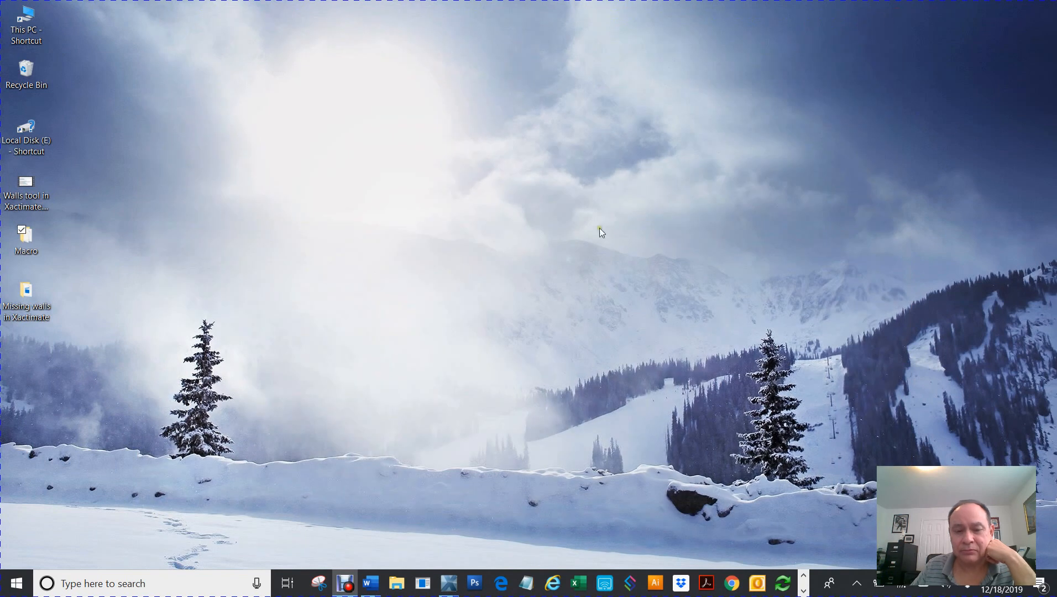
- Return to the MACROS estimate in Xactimate, then switch to the Word document Becoming an independent Adjuster.docx to view its contact information
{"action": "mouse_move", "coordinate": [447, 590]}
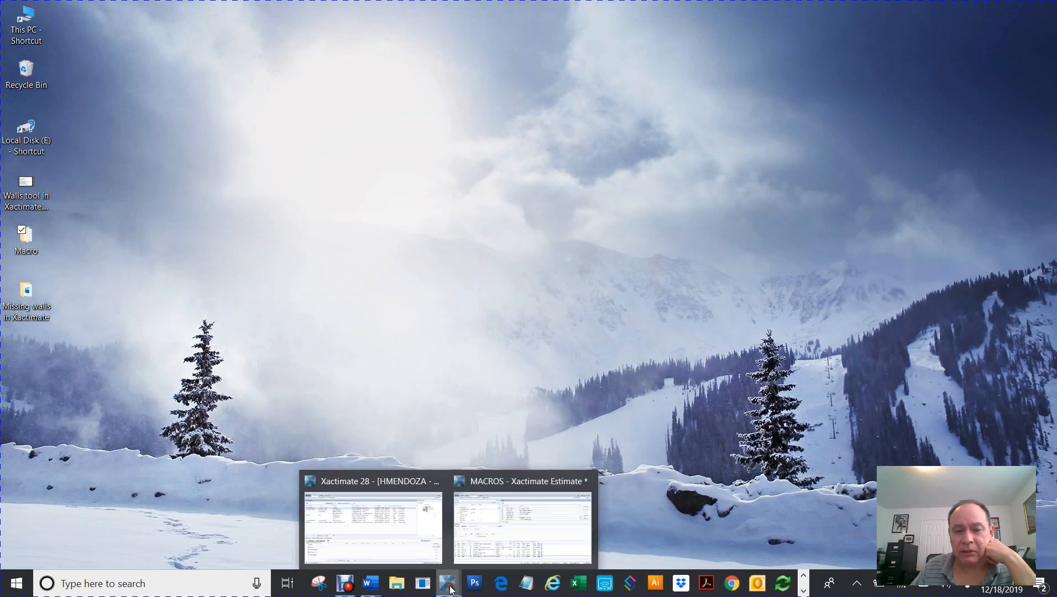
{"action": "left_click", "coordinate": [503, 483]}
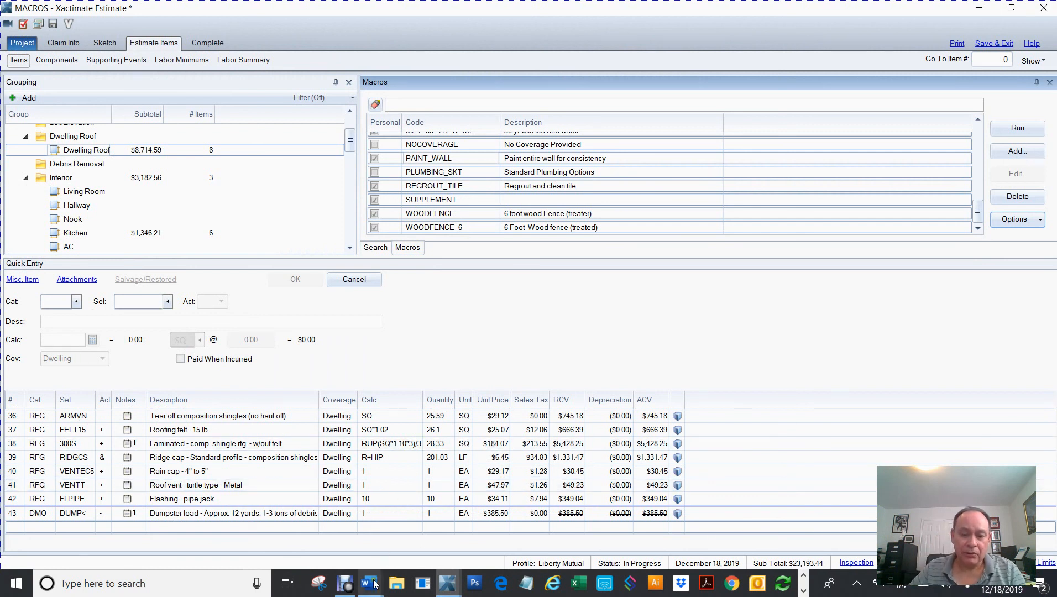
{"action": "mouse_move", "coordinate": [374, 585]}
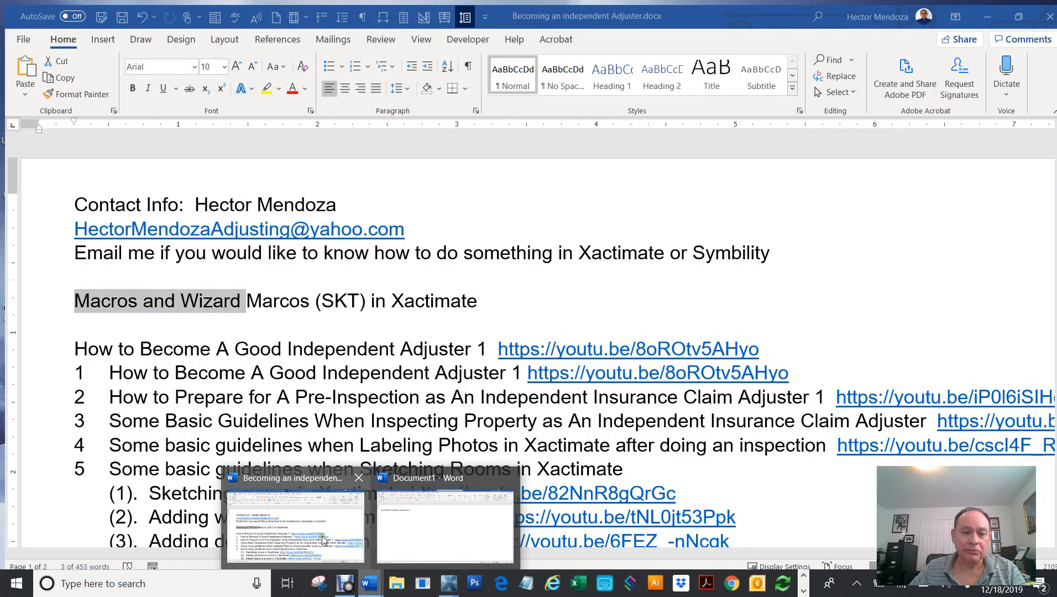
{"action": "left_click", "coordinate": [324, 540]}
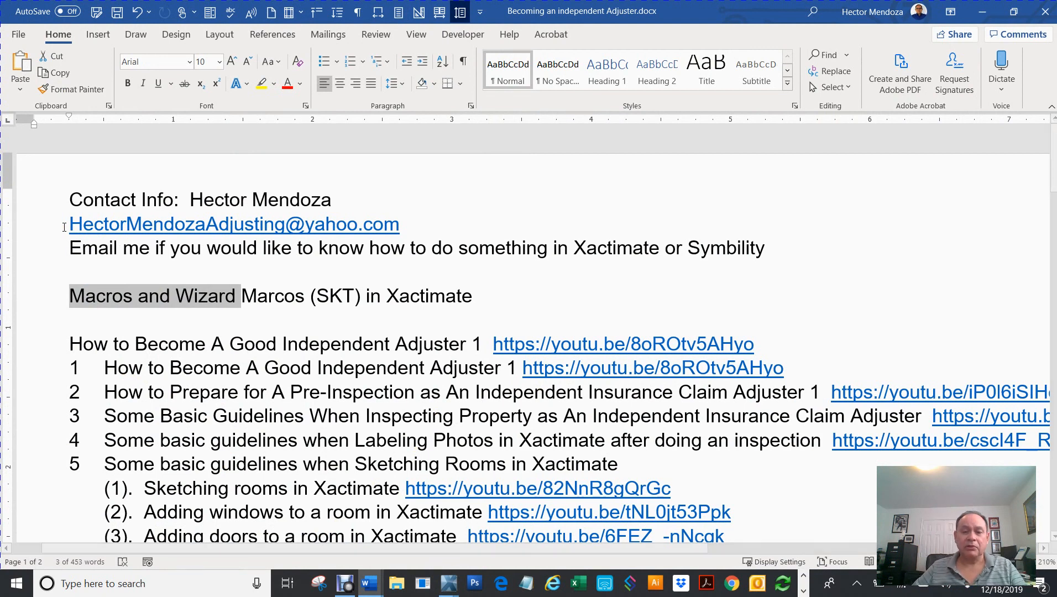
{"action": "left_click", "coordinate": [345, 587]}
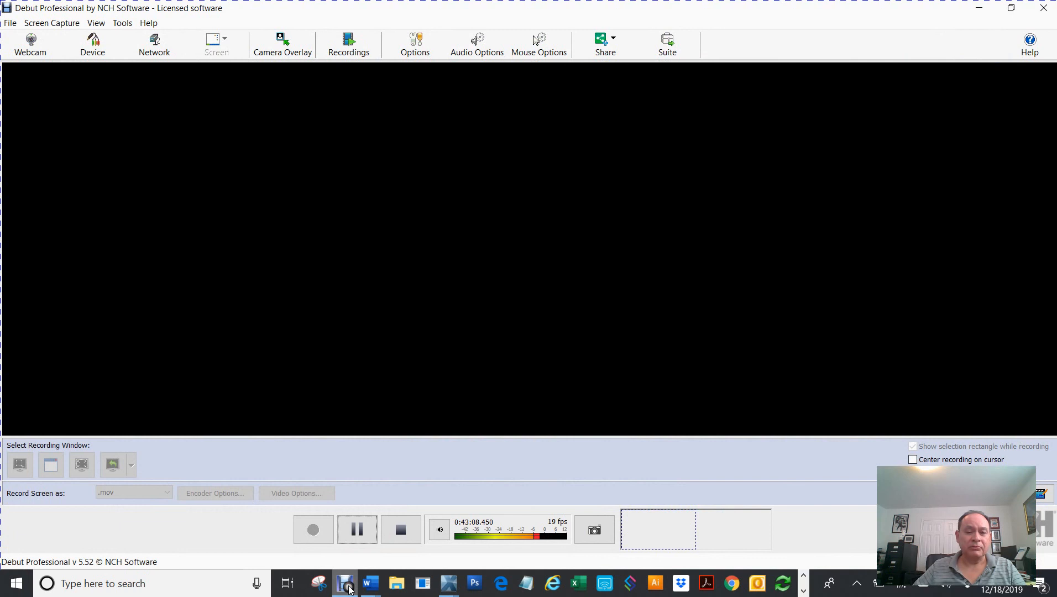